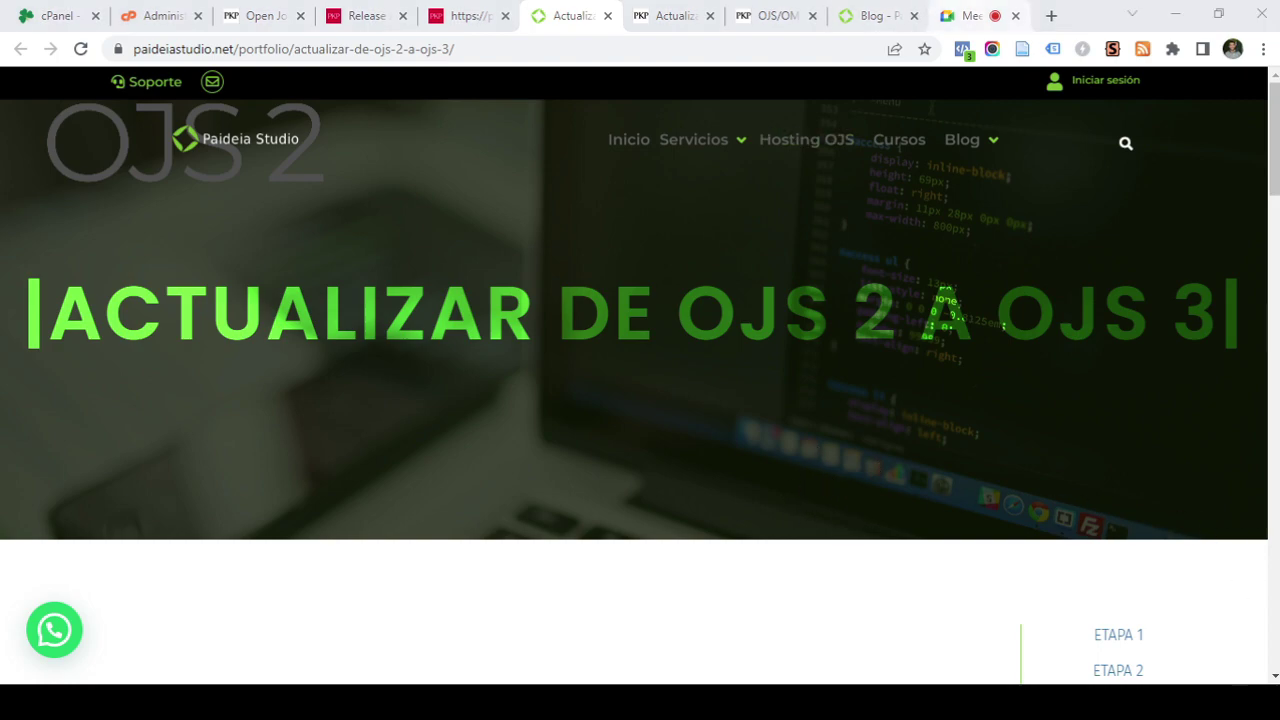
# Switch to the Google Meet call and admit the participants who are waiting to join
pyautogui.click(978, 15)
pyautogui.click(844, 173)
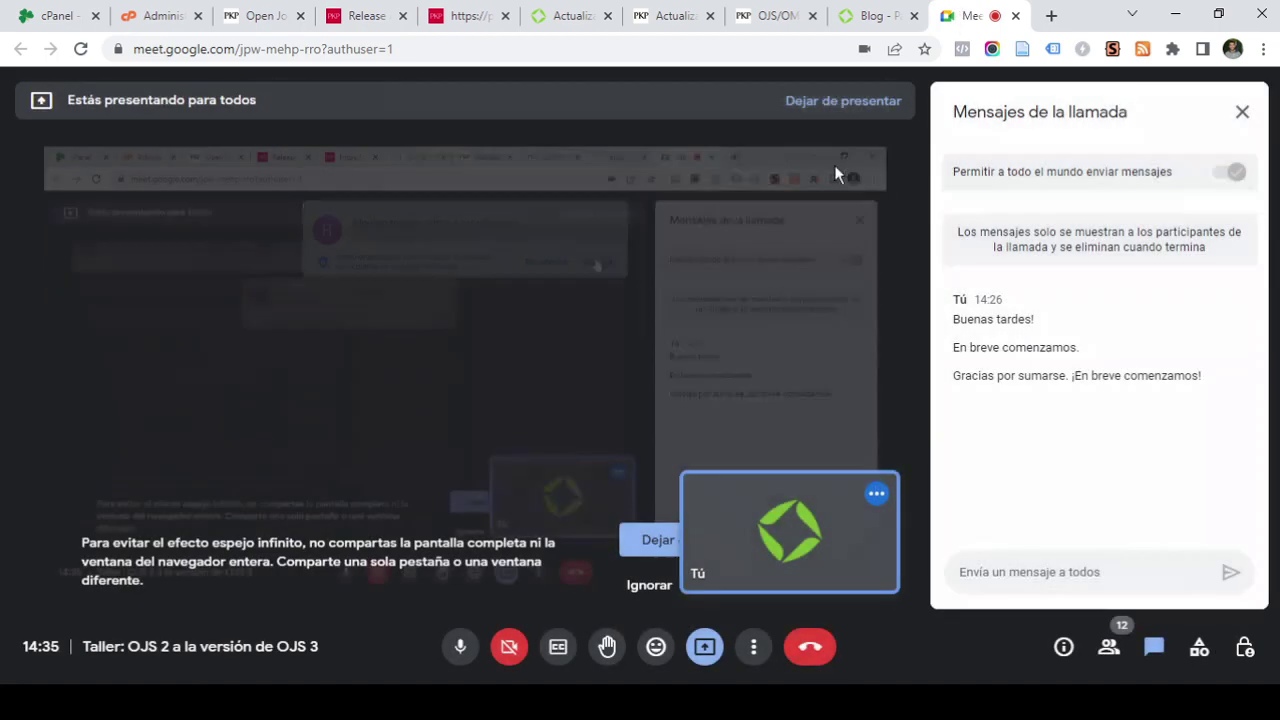
pyautogui.click(537, 20)
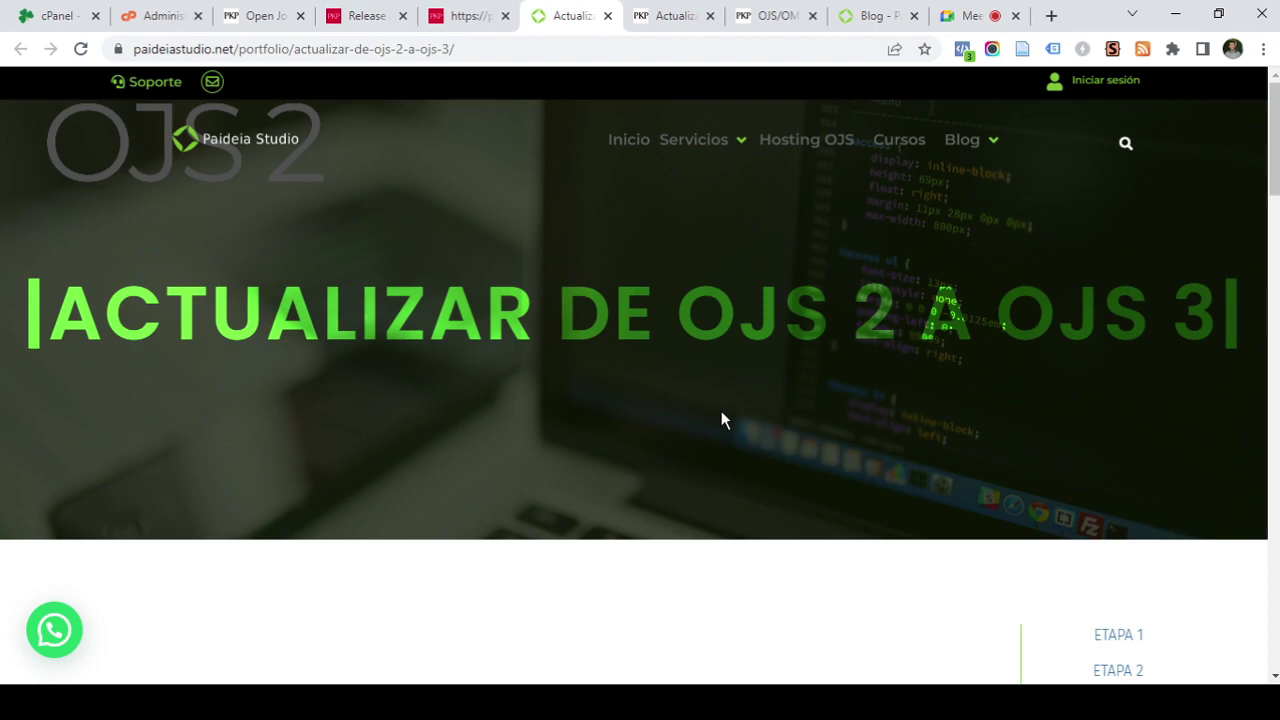
pyautogui.click(968, 17)
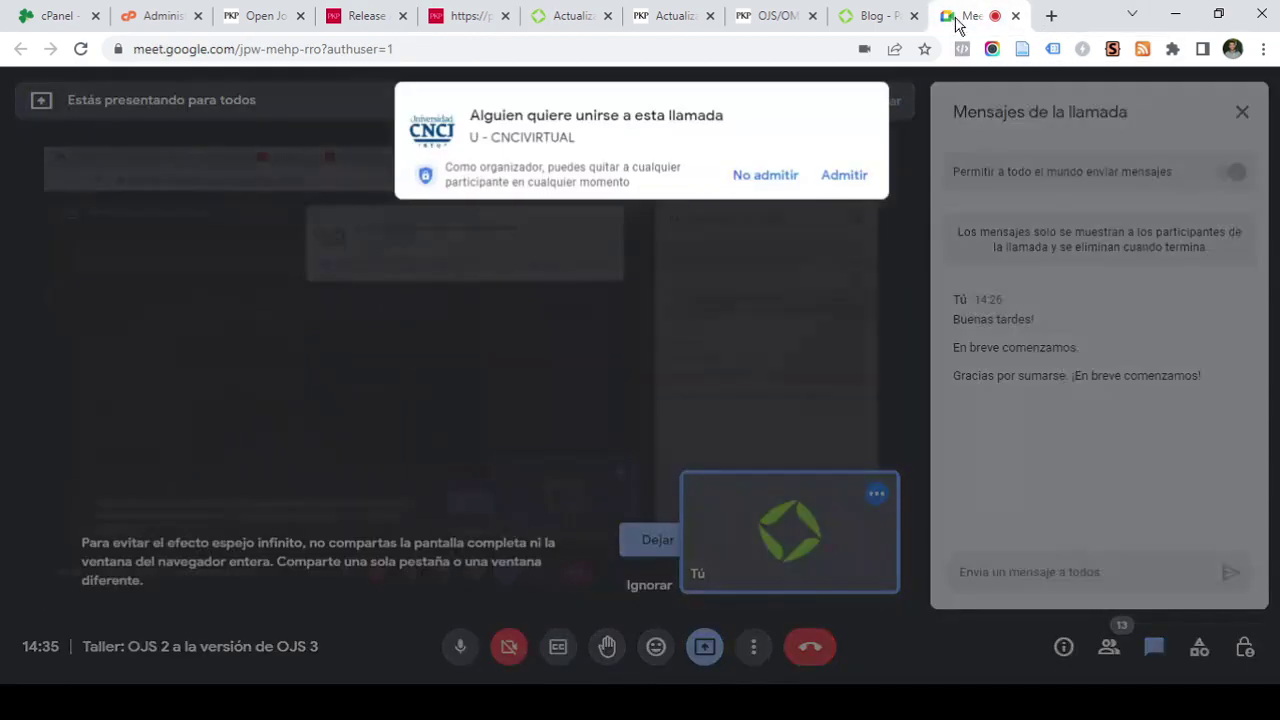
pyautogui.click(843, 176)
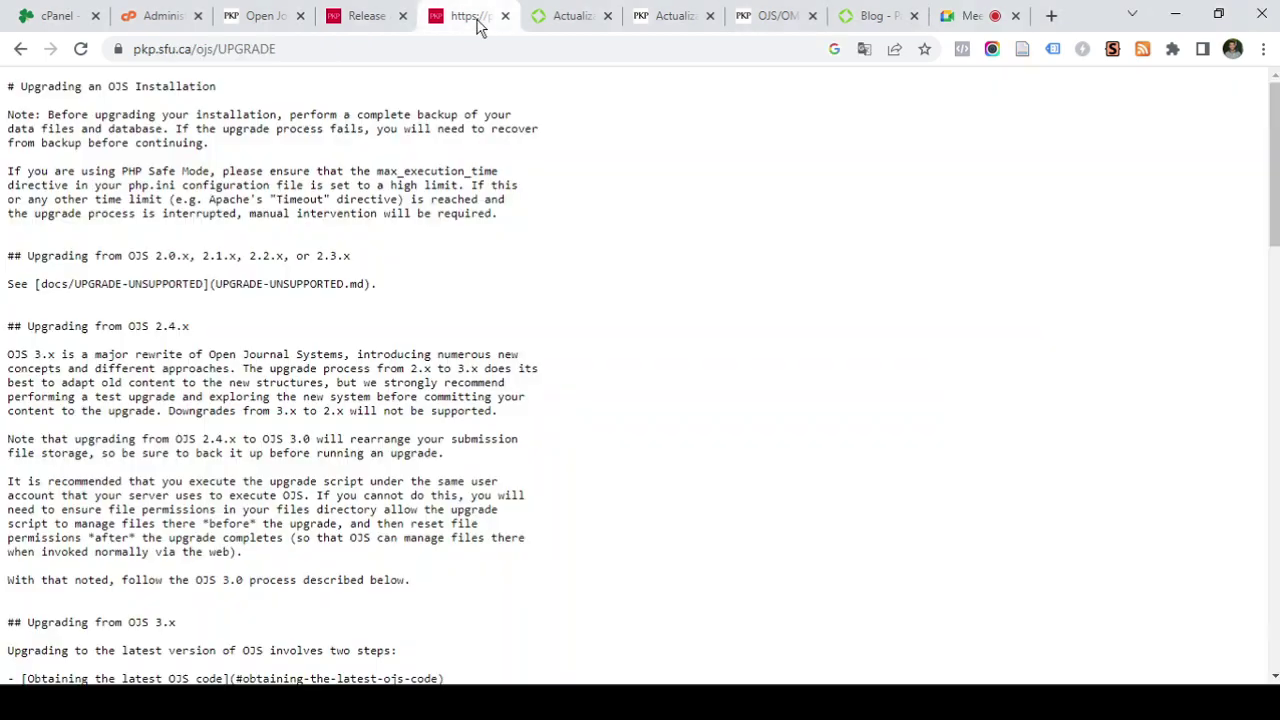
# Examine the Release Archive for OJS page, from the OJS 3.3 packages down to the 2.x releases and patches
pyautogui.click(476, 18)
pyautogui.click(566, 18)
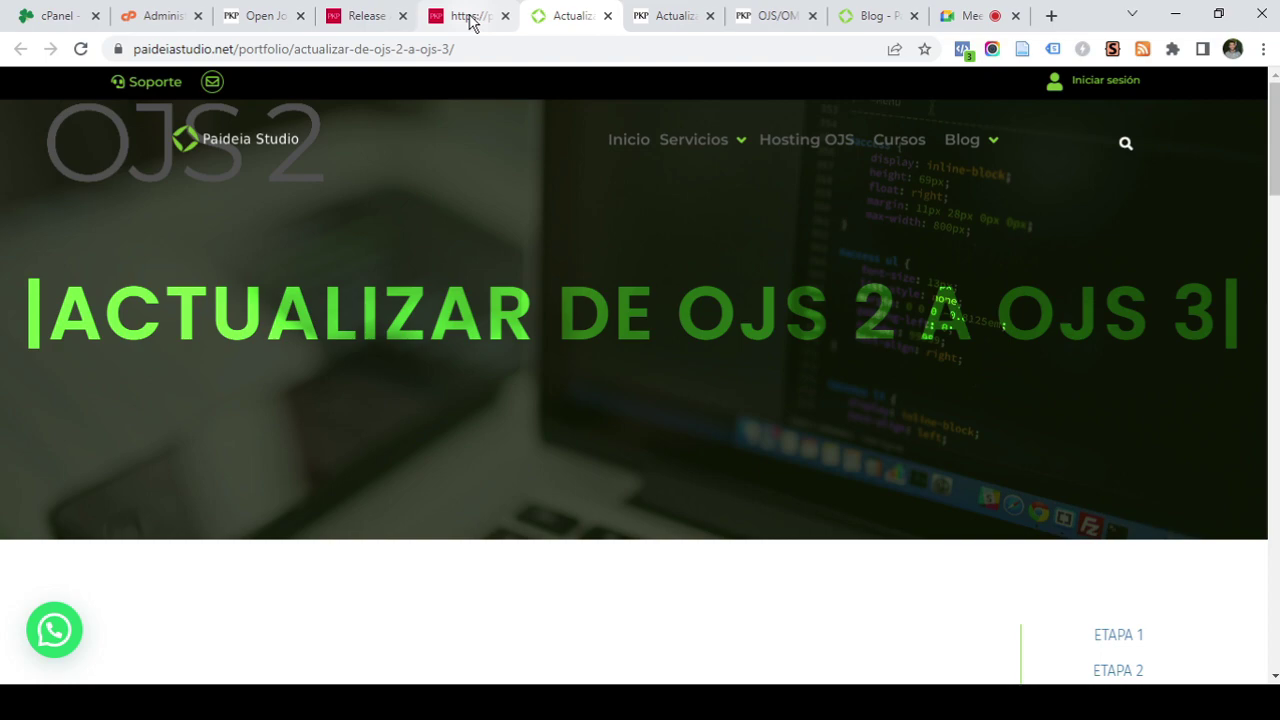
pyautogui.click(358, 20)
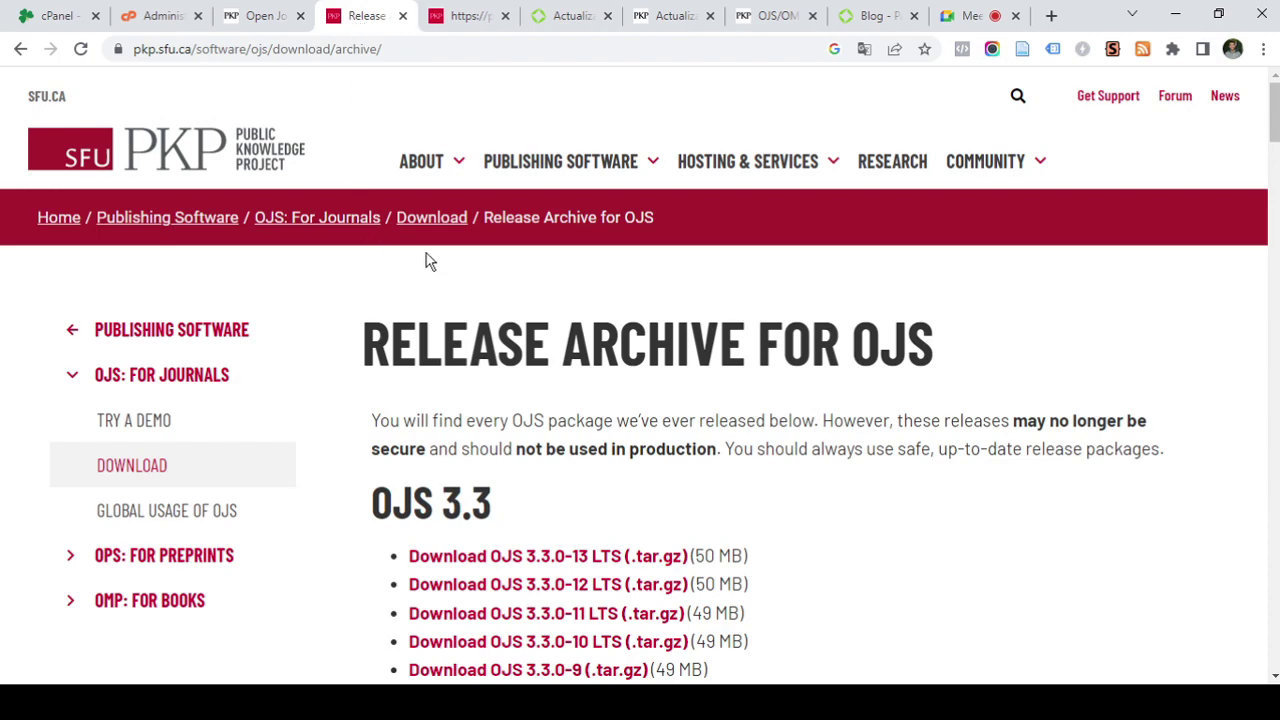
pyautogui.scroll(-14, 518, 403)
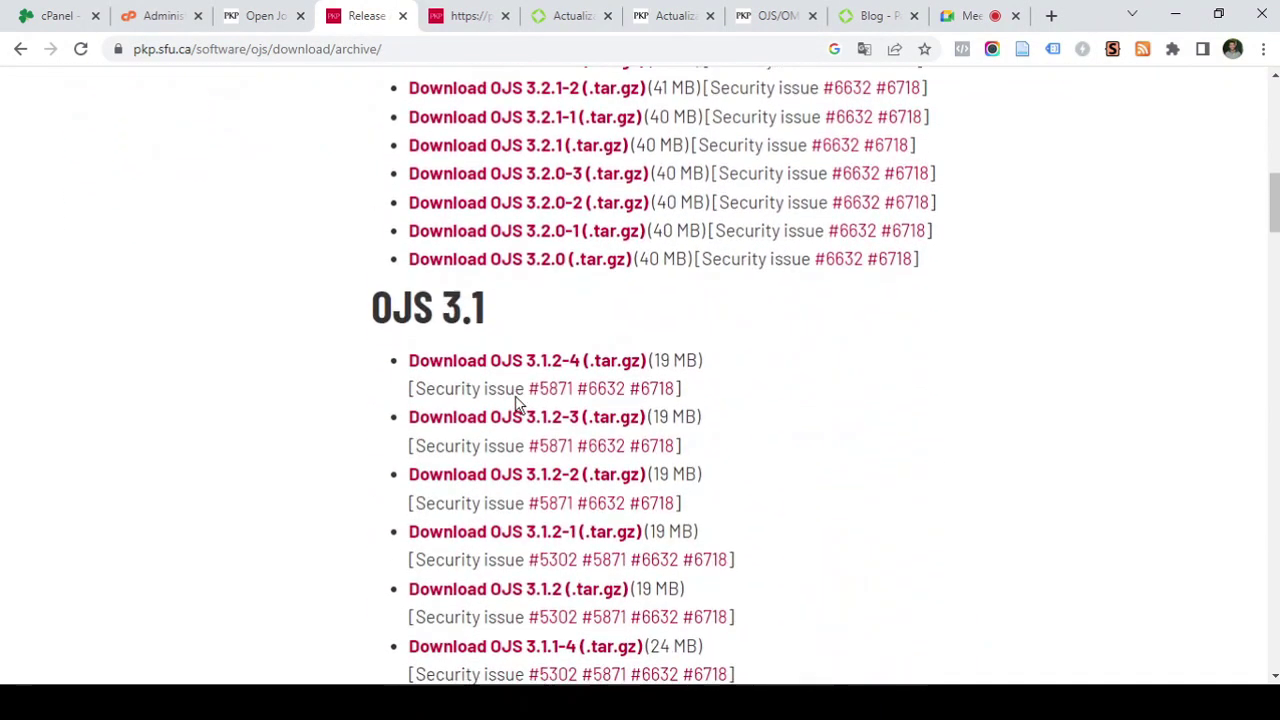
pyautogui.scroll(-20, 518, 403)
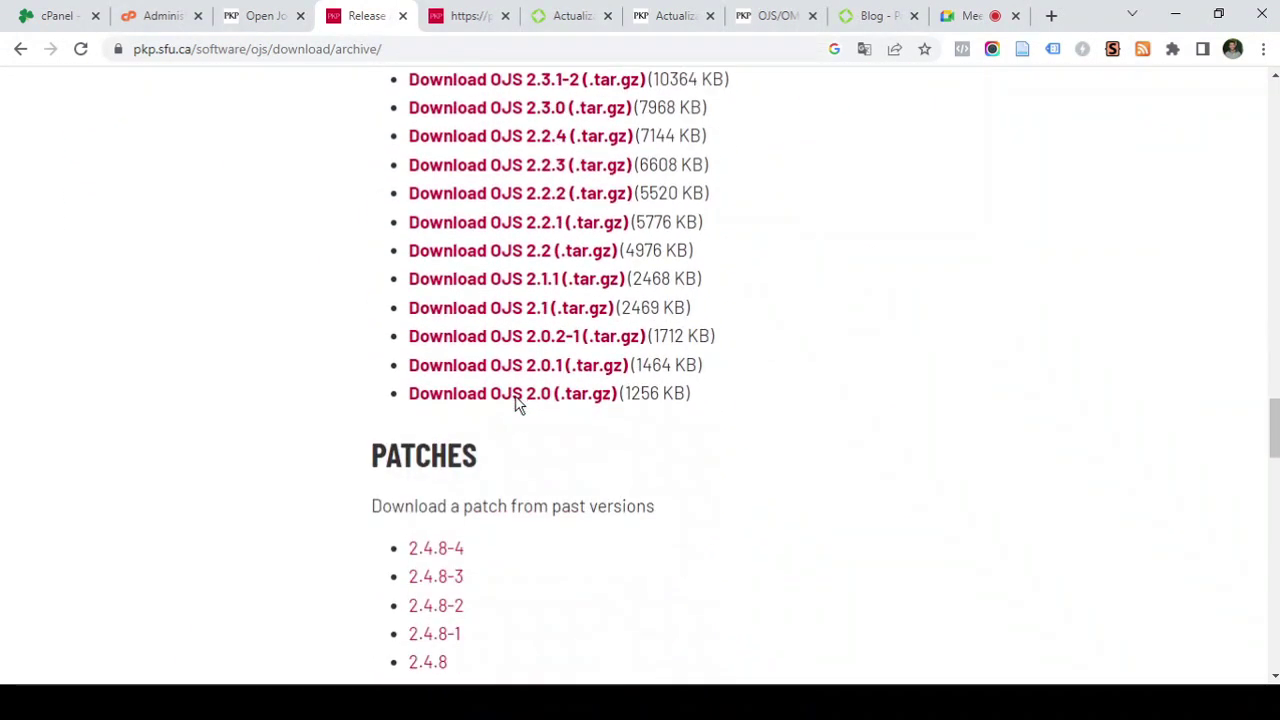
pyautogui.scroll(15, 518, 405)
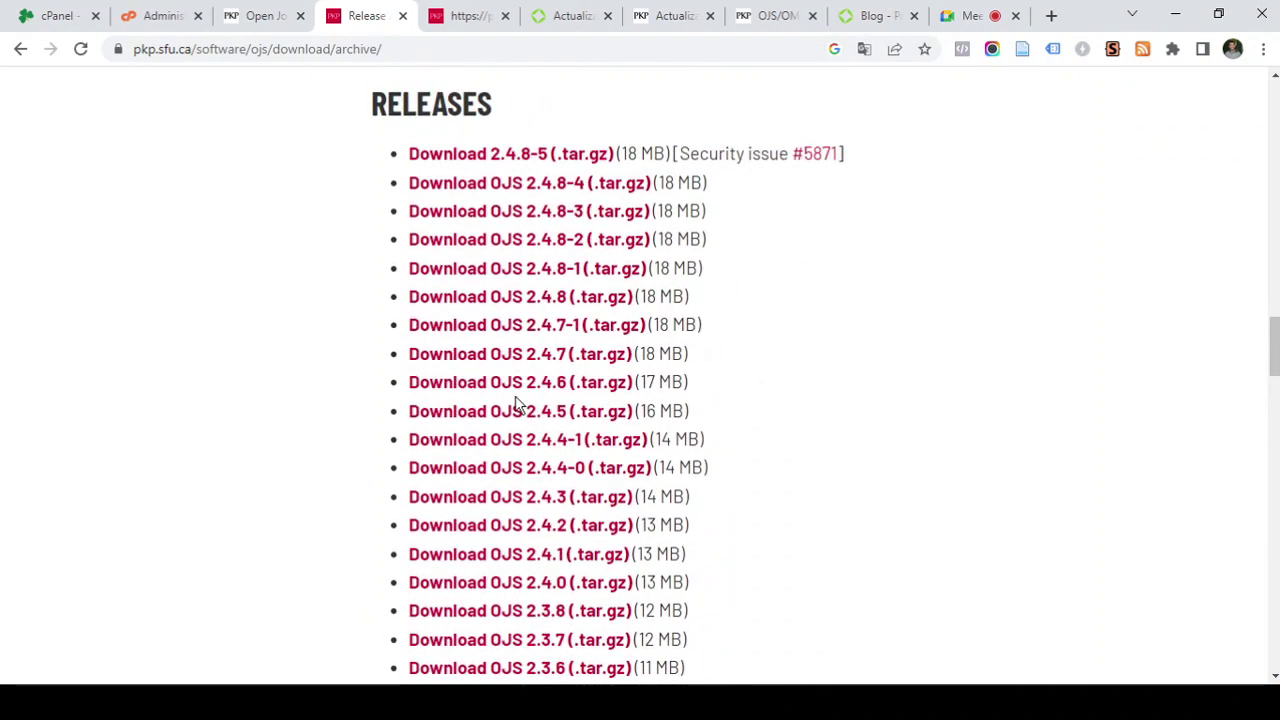
pyautogui.scroll(5, 518, 403)
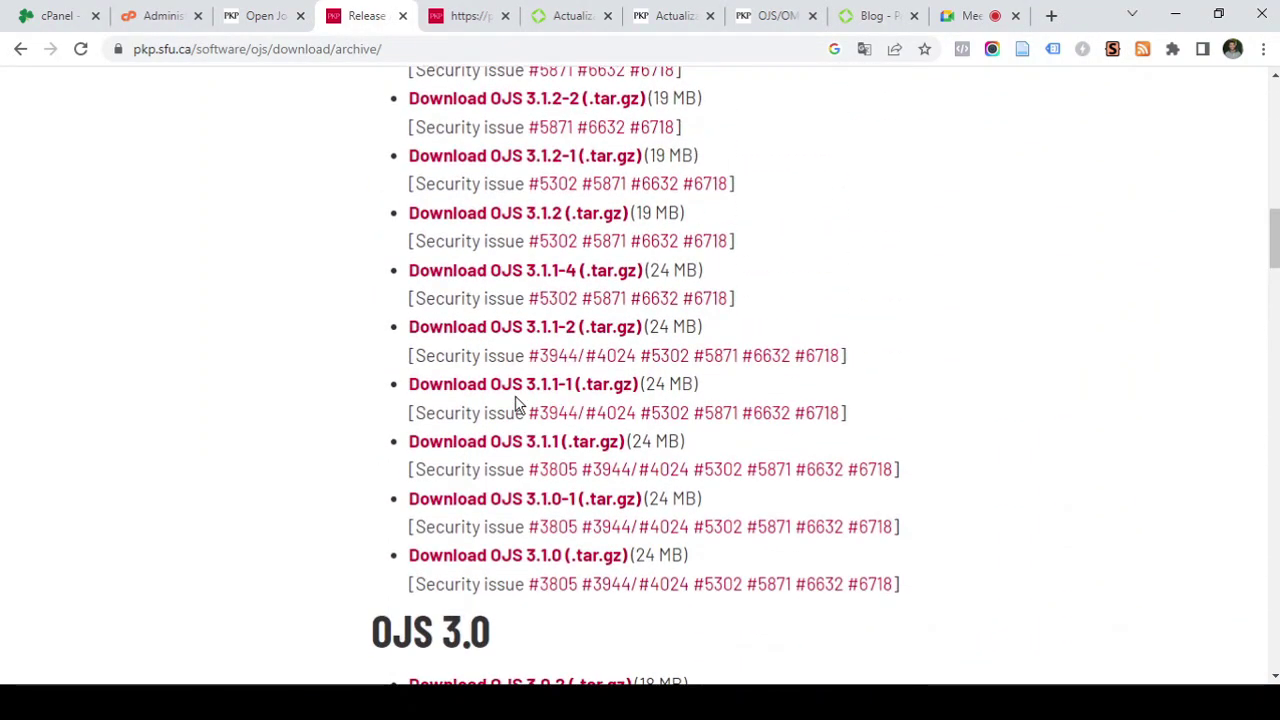
pyautogui.scroll(8, 526, 409)
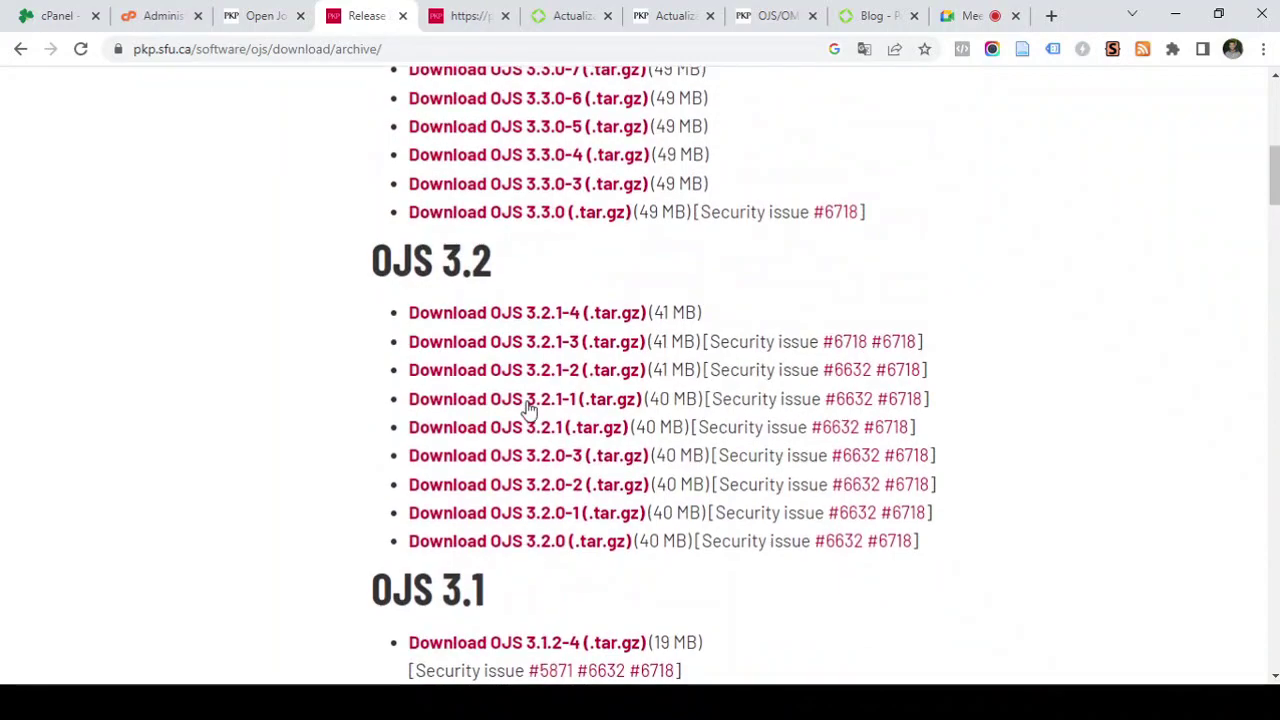
pyautogui.scroll(5, 565, 432)
pyautogui.scroll(-4, 563, 432)
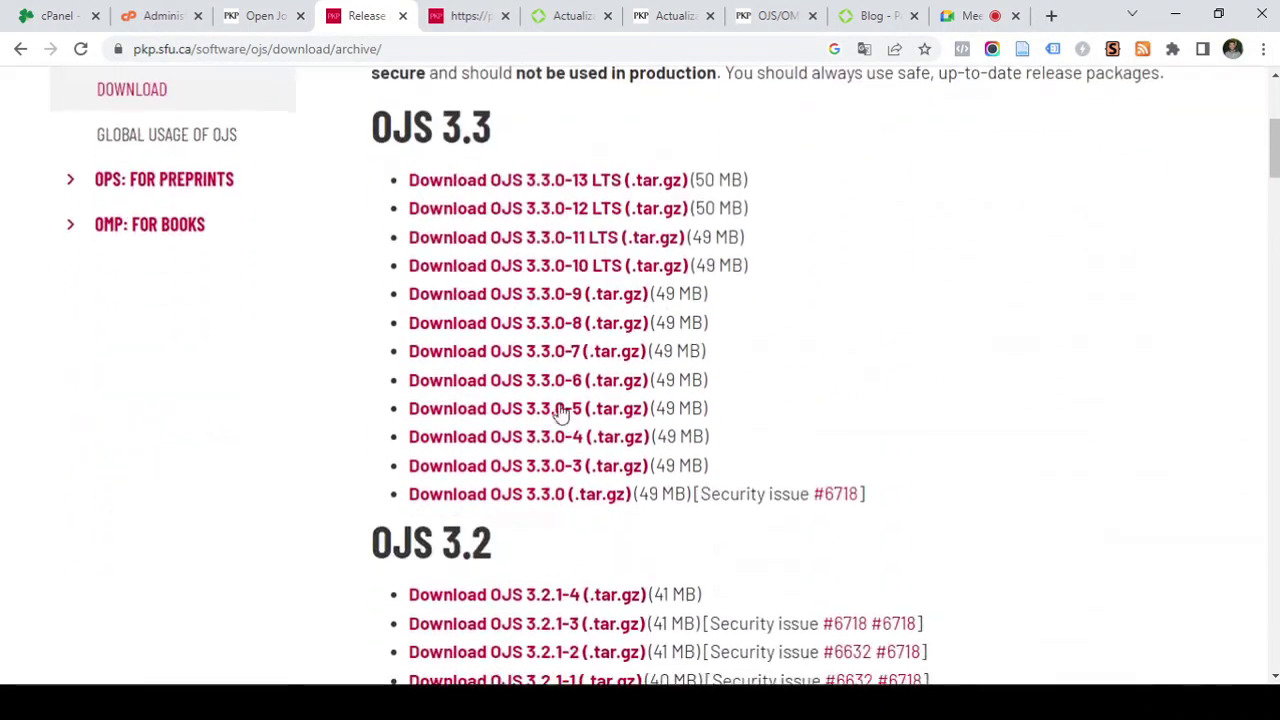
# Admit the next waiting participant in the Google Meet call, and return to the OJS release archive
pyautogui.click(970, 14)
pyautogui.click(828, 178)
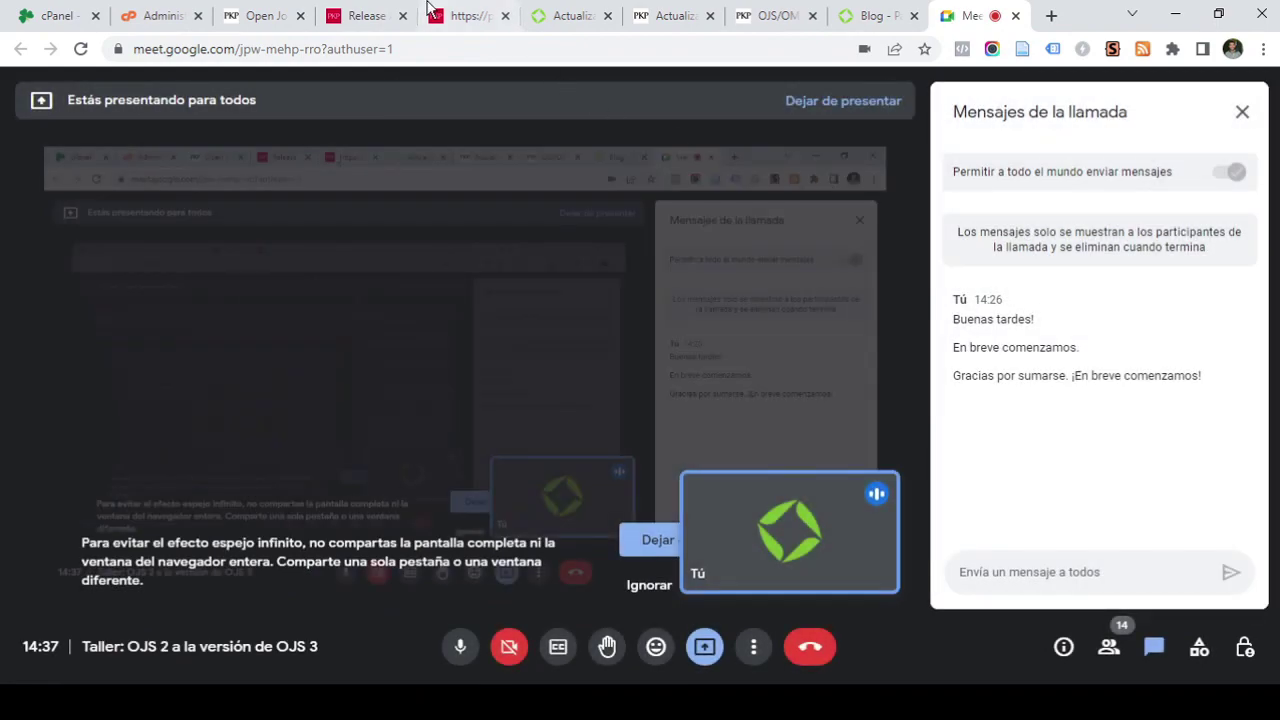
pyautogui.click(452, 10)
pyautogui.click(366, 14)
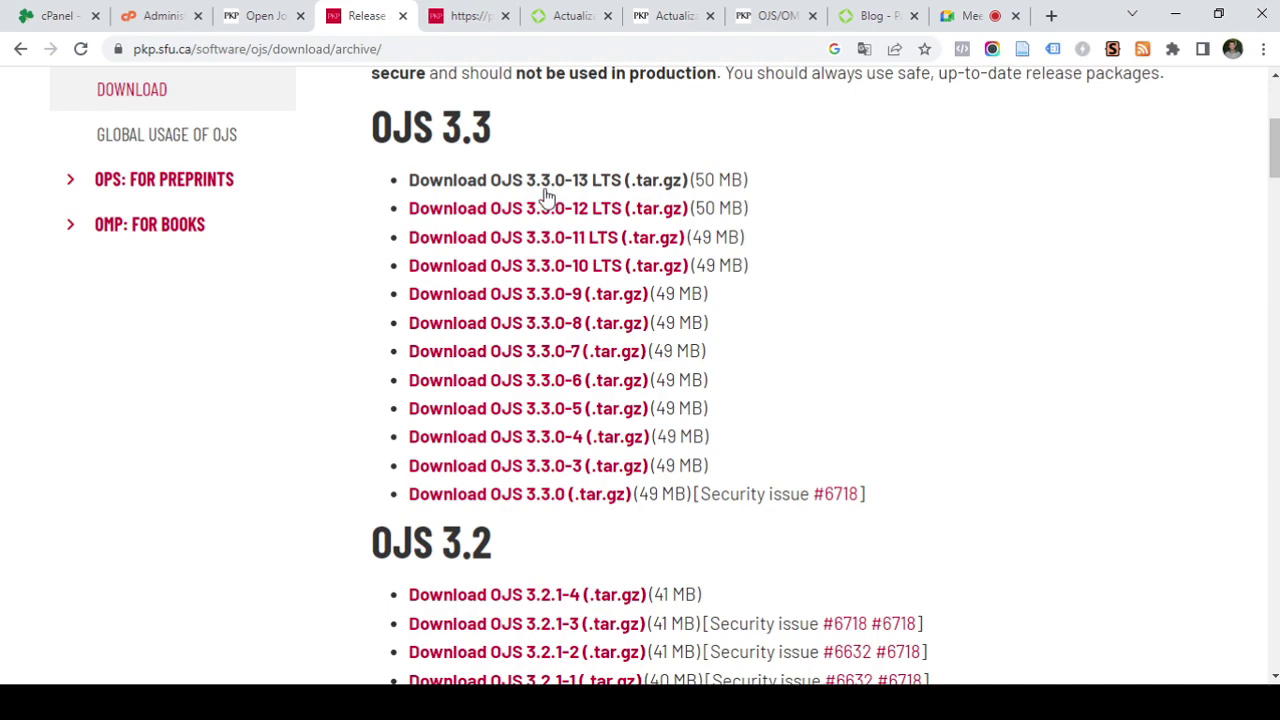
# Review the OJS 3.3 and 3.2 downloads in the archive, and view the PKP Docs guide "Actualizar de OJS 2 a OJS 3"
pyautogui.scroll(1, 614, 245)
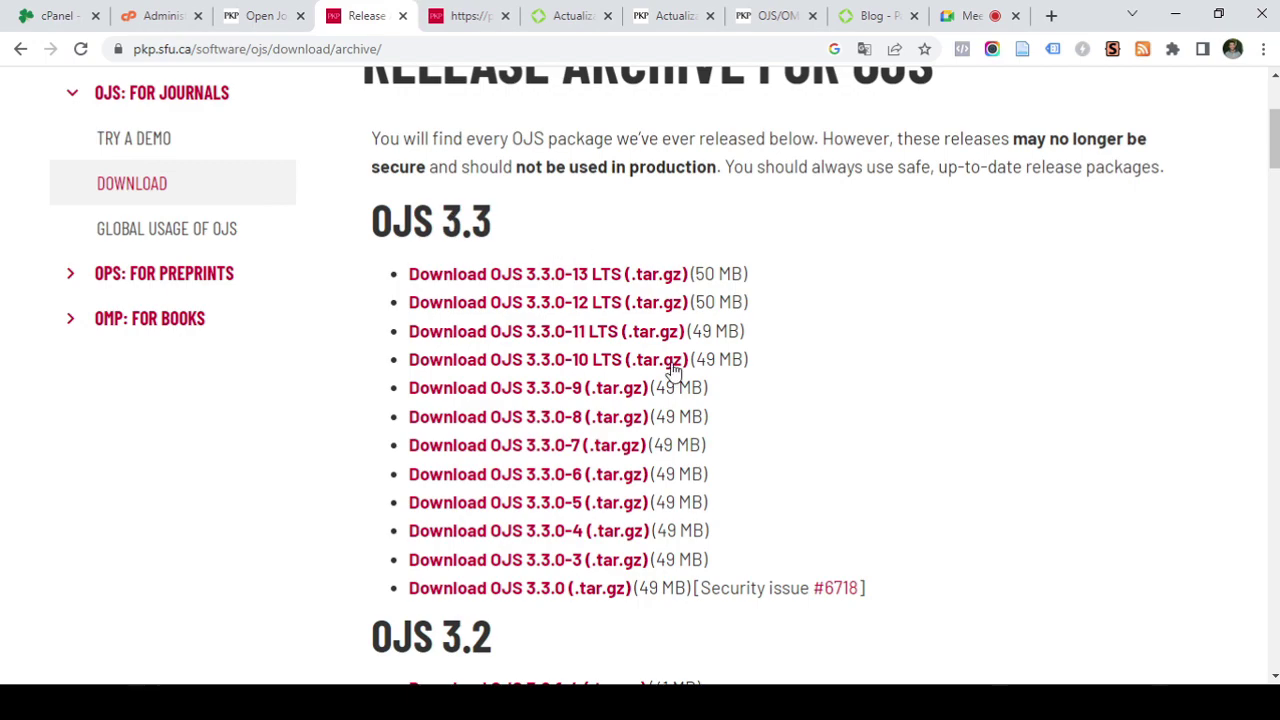
pyautogui.scroll(-3, 673, 370)
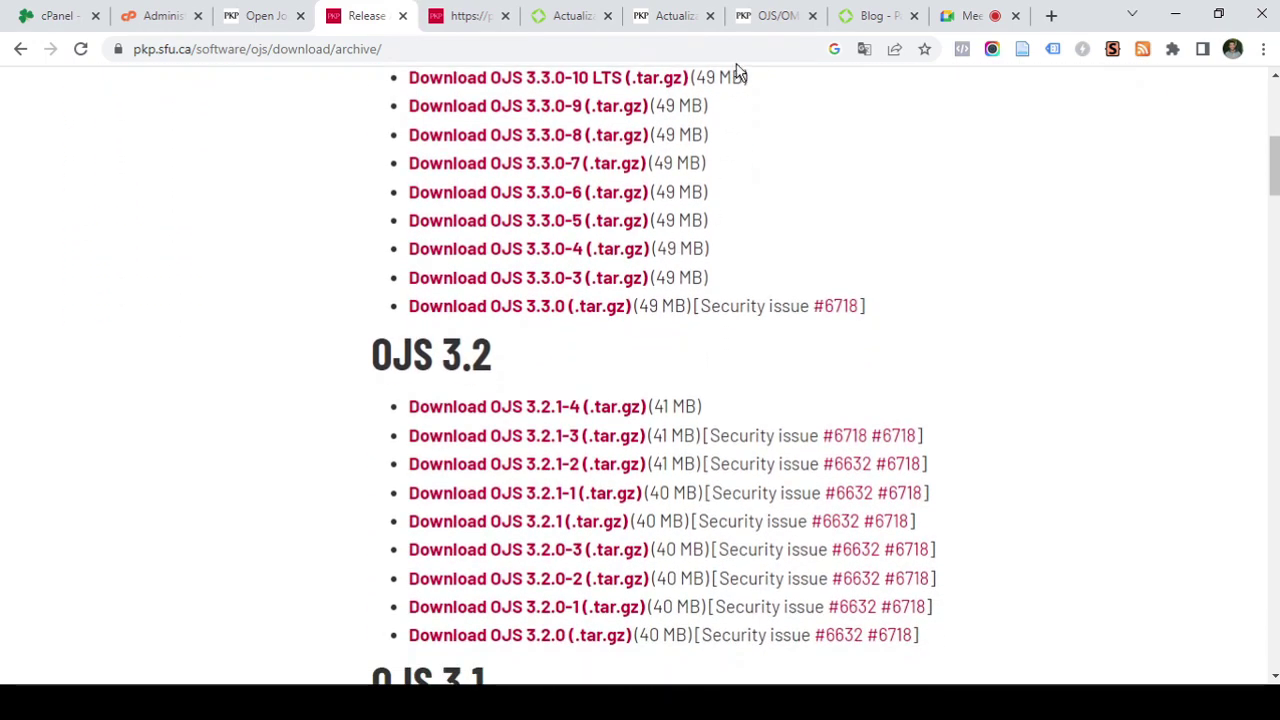
pyautogui.click(698, 14)
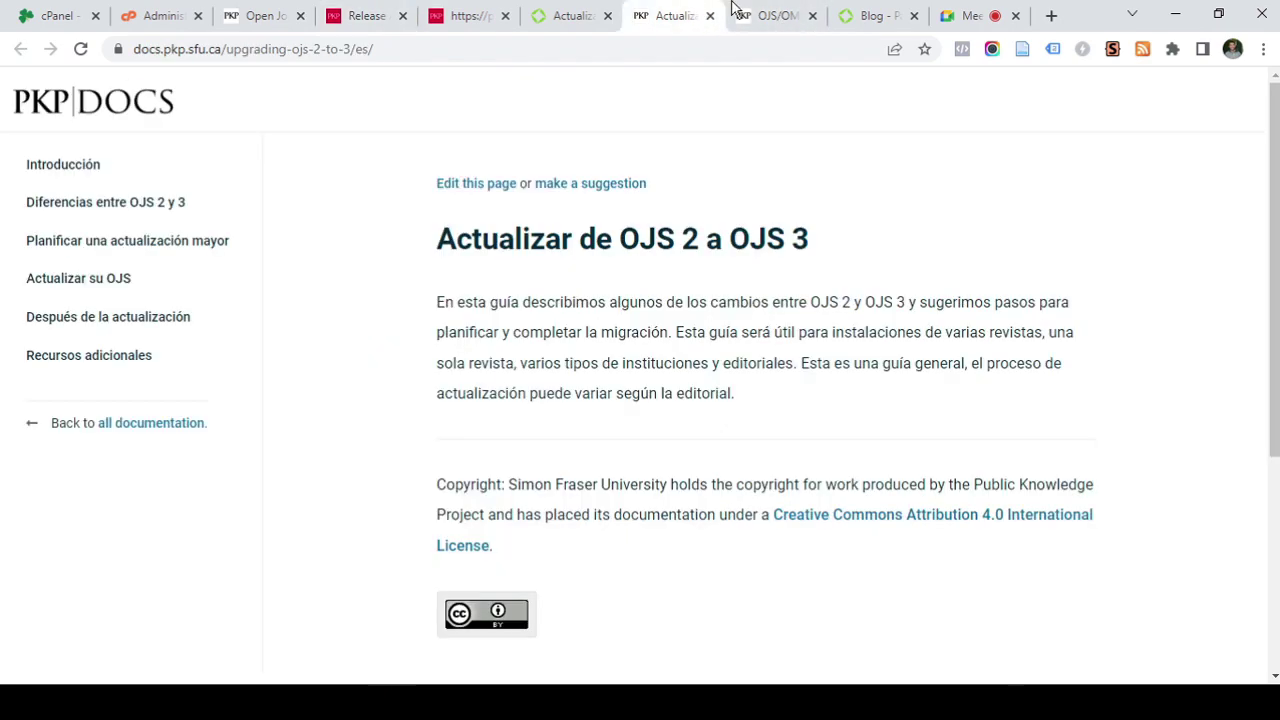
# Log the admin account out of the OJS site at ojs3.paideiastudio.com.ar, and return to its home page
pyautogui.click(253, 14)
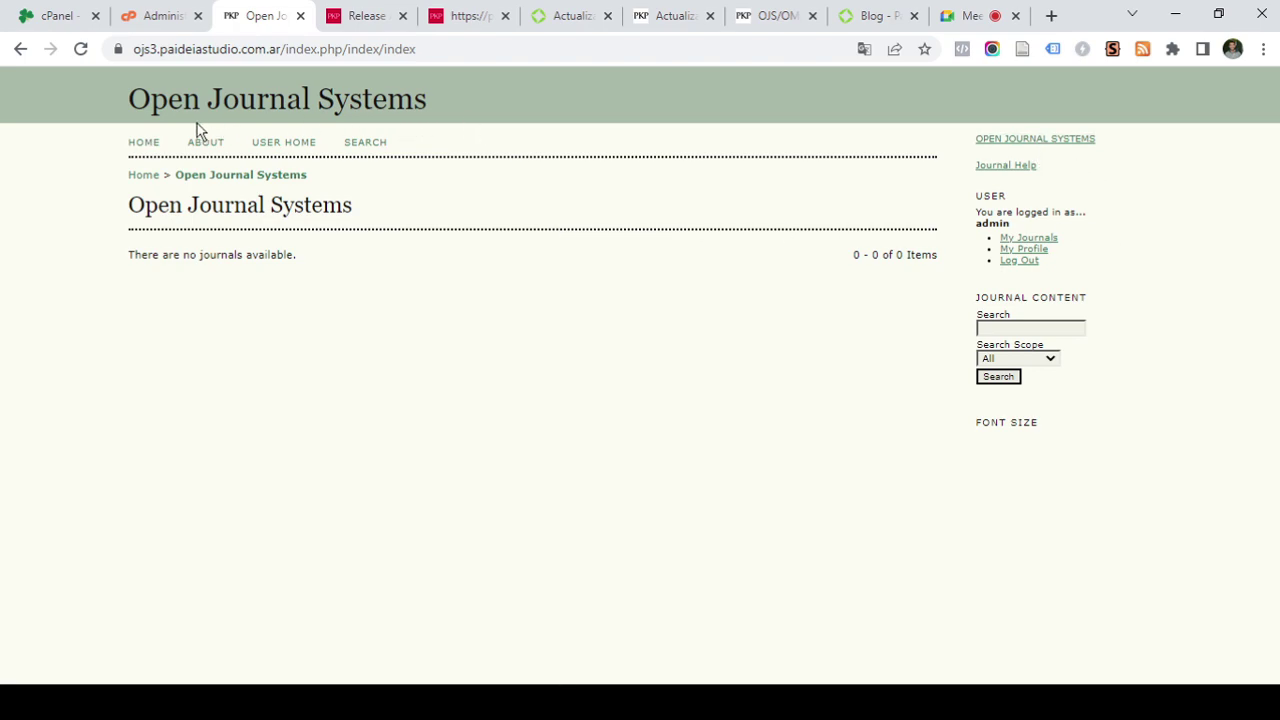
pyautogui.click(145, 145)
pyautogui.click(1019, 261)
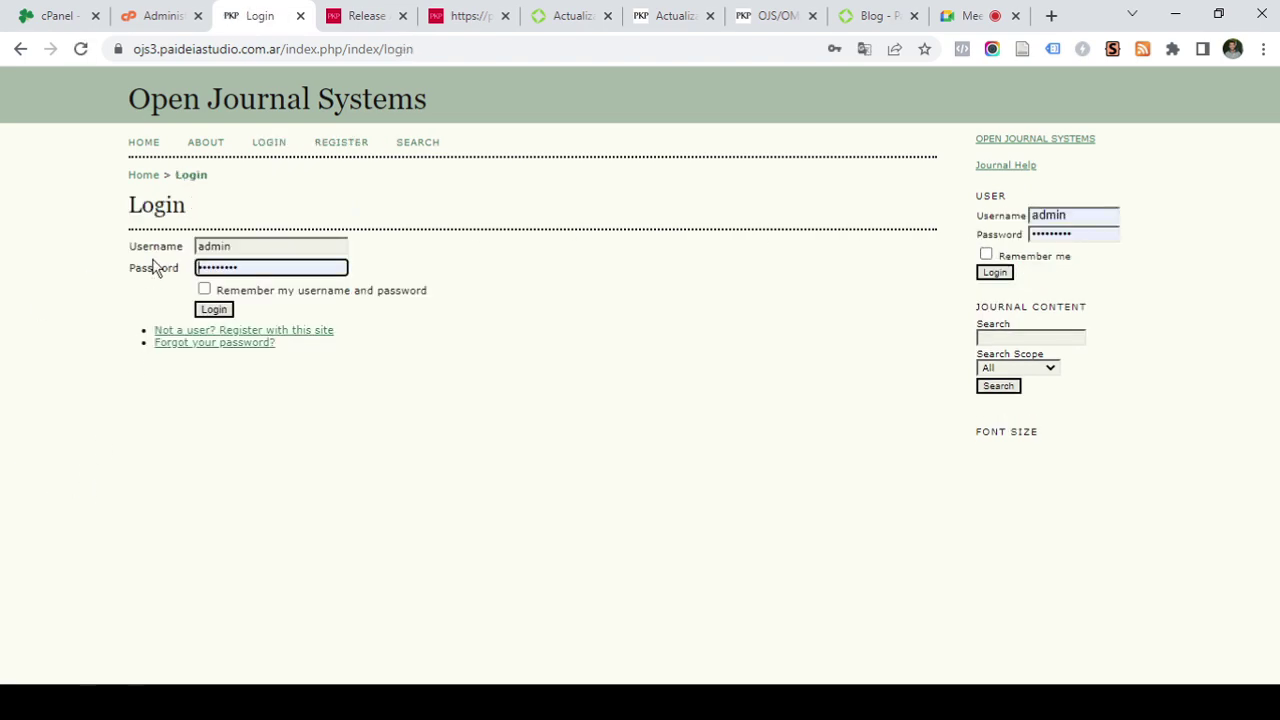
pyautogui.doubleClick(145, 148)
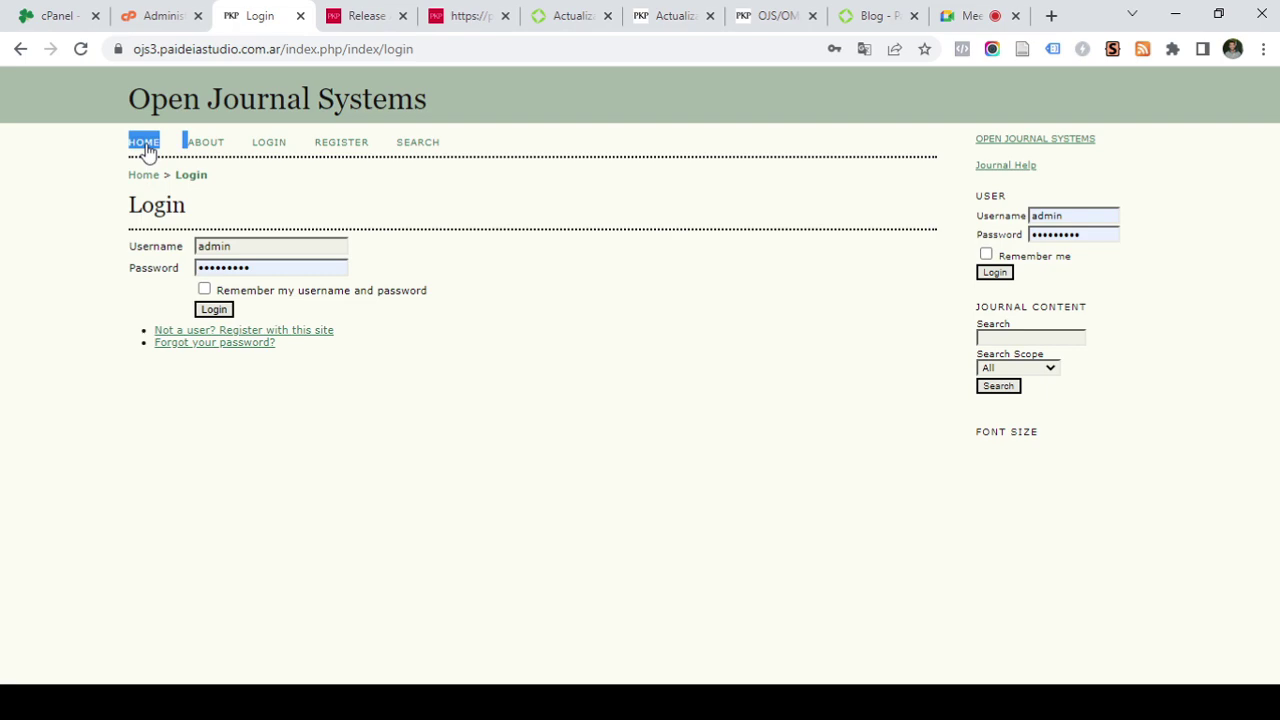
pyautogui.click(145, 148)
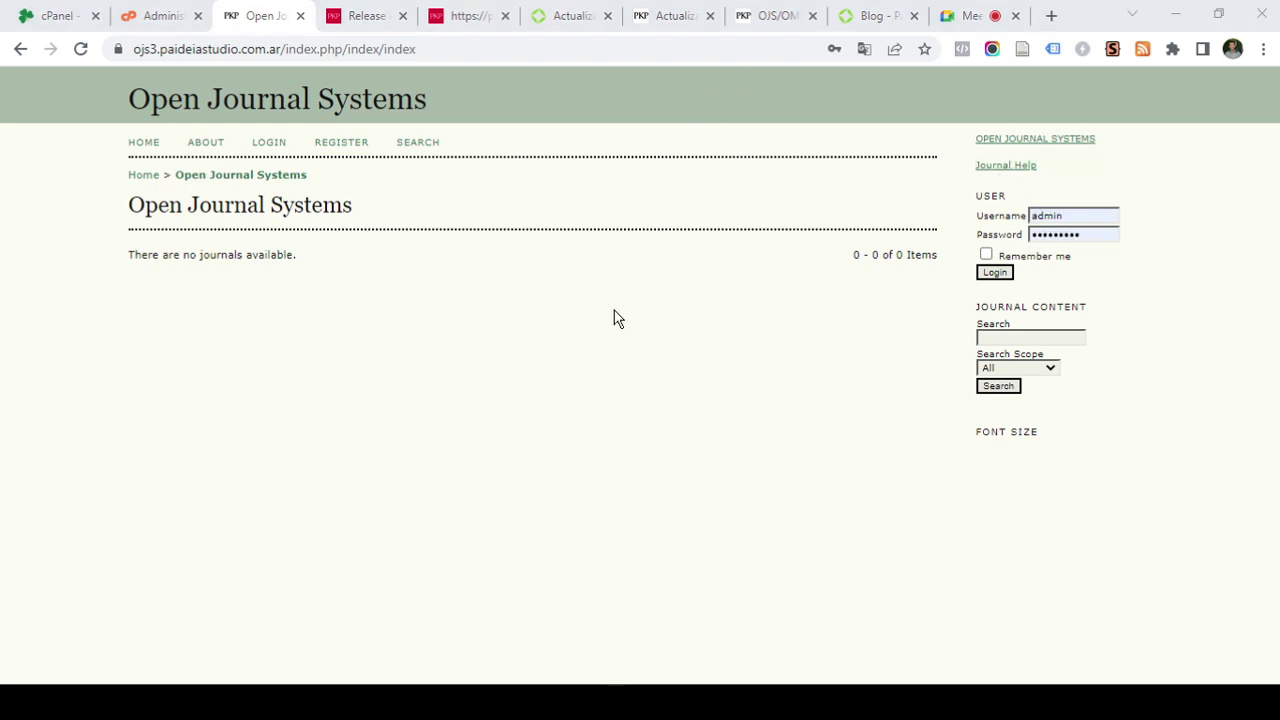
# Load ojs.paideiastudio.com.ar in a new browser tab
pyautogui.click(1040, 27)
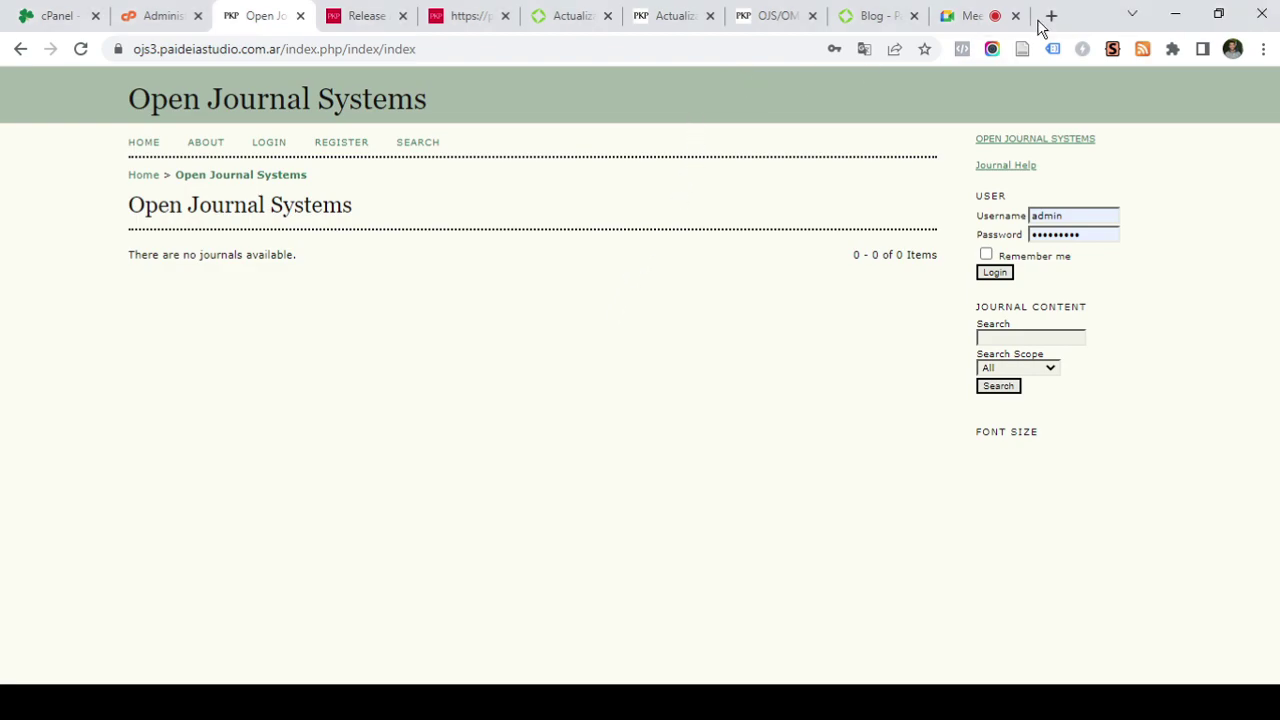
pyautogui.click(1050, 15)
pyautogui.click(560, 43)
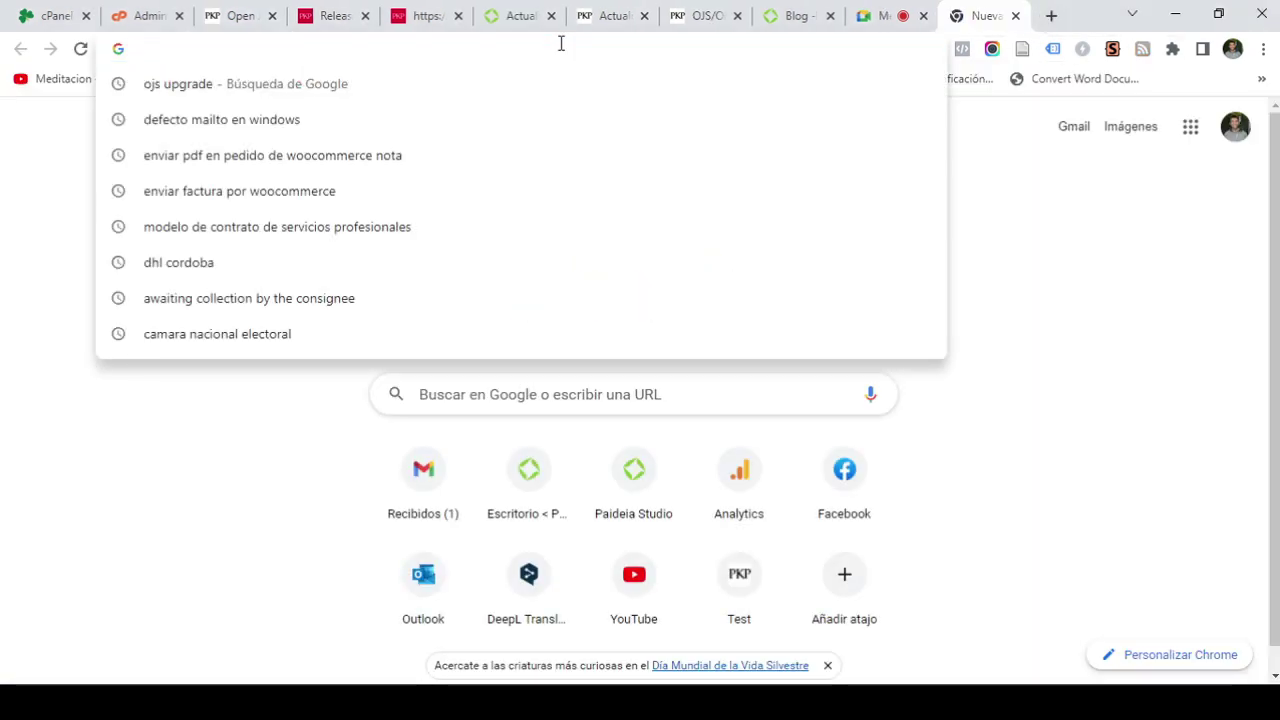
pyautogui.write('ojs.paideiastudio.com.ar')
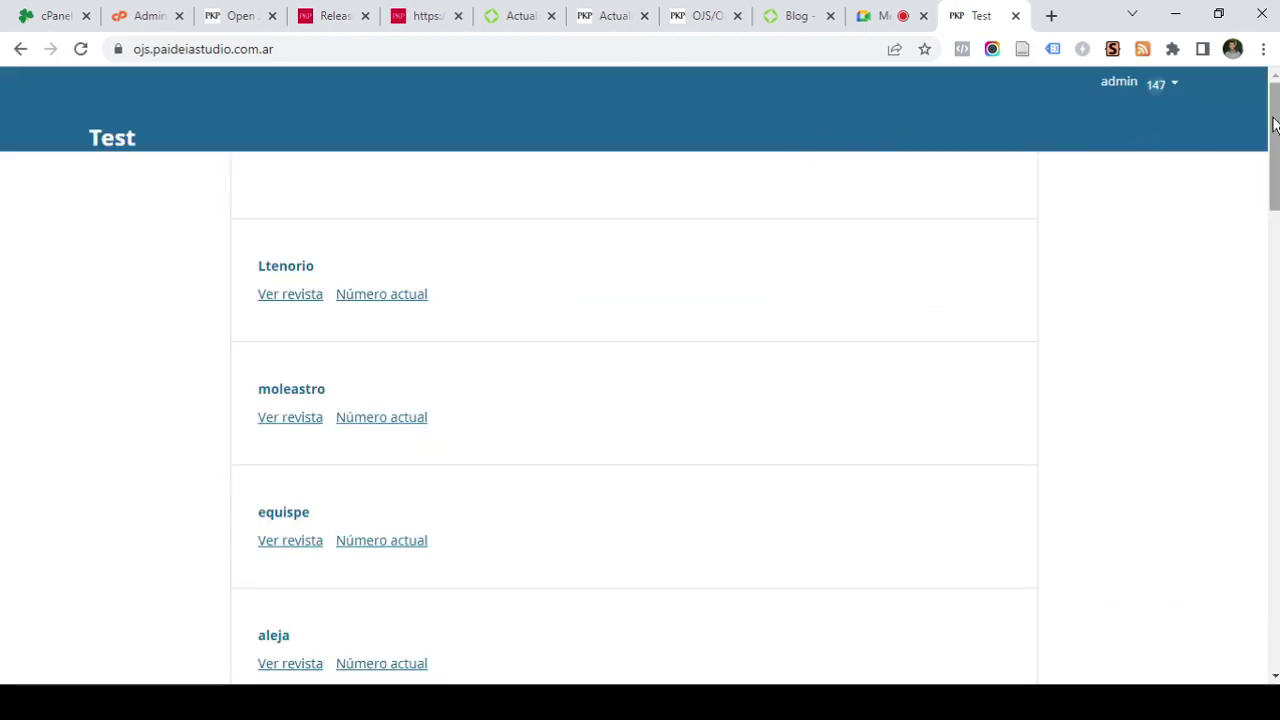
# Open the About Open Journal Systems page of the journal with path ltn, and highlight its OJS version number
pyautogui.click(283, 266)
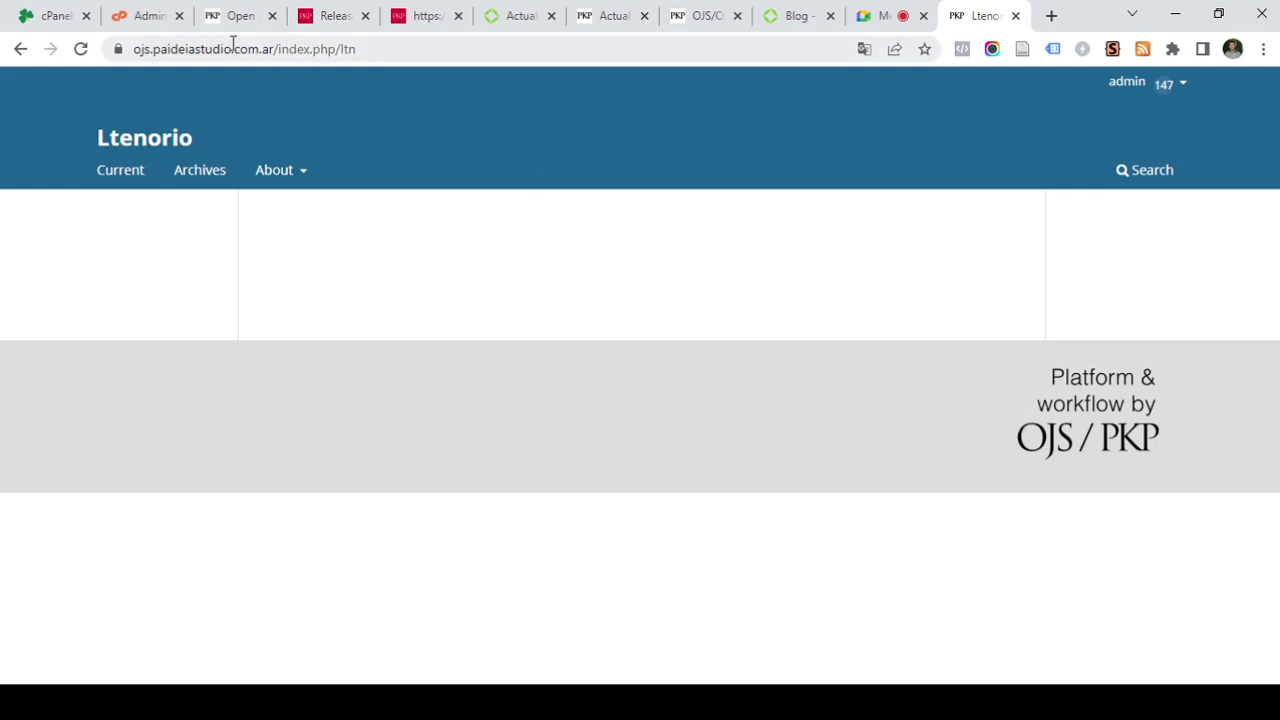
pyautogui.click(1093, 401)
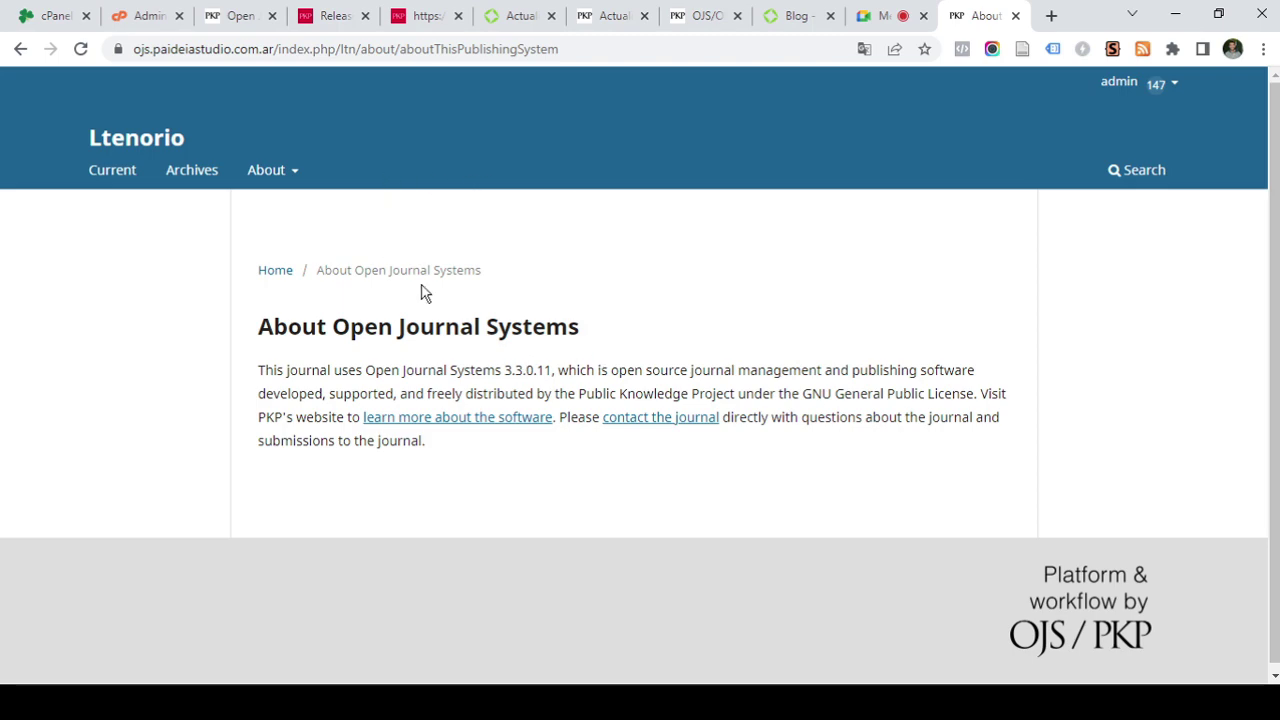
pyautogui.moveTo(507, 371); pyautogui.dragTo(547, 375)
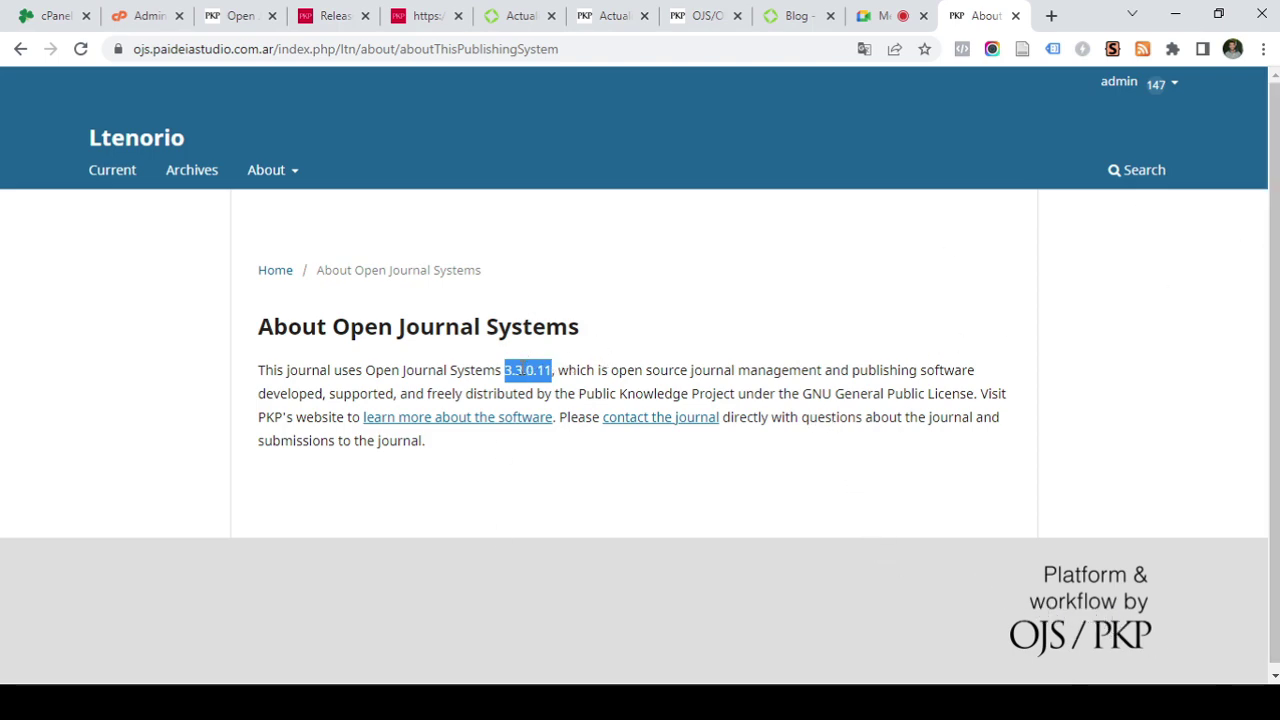
# Copy the /about/aboutThisPublishingSystem path from the journal's address, and load it on the ojs3.paideiastudio.com.ar site in place of the final index
pyautogui.moveTo(578, 49); pyautogui.dragTo(359, 57)
pyautogui.hotkey('ctrl', 'c')
pyautogui.click(238, 15)
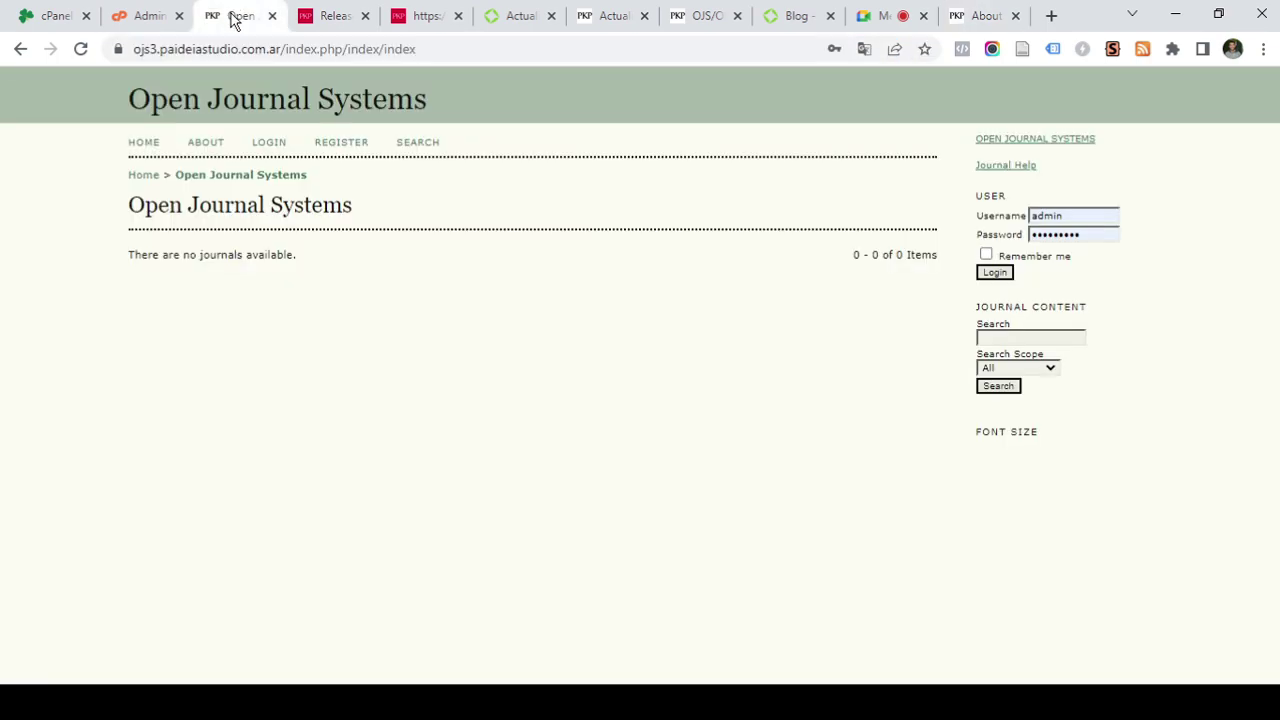
pyautogui.click(475, 49)
pyautogui.moveTo(514, 49); pyautogui.dragTo(429, 55)
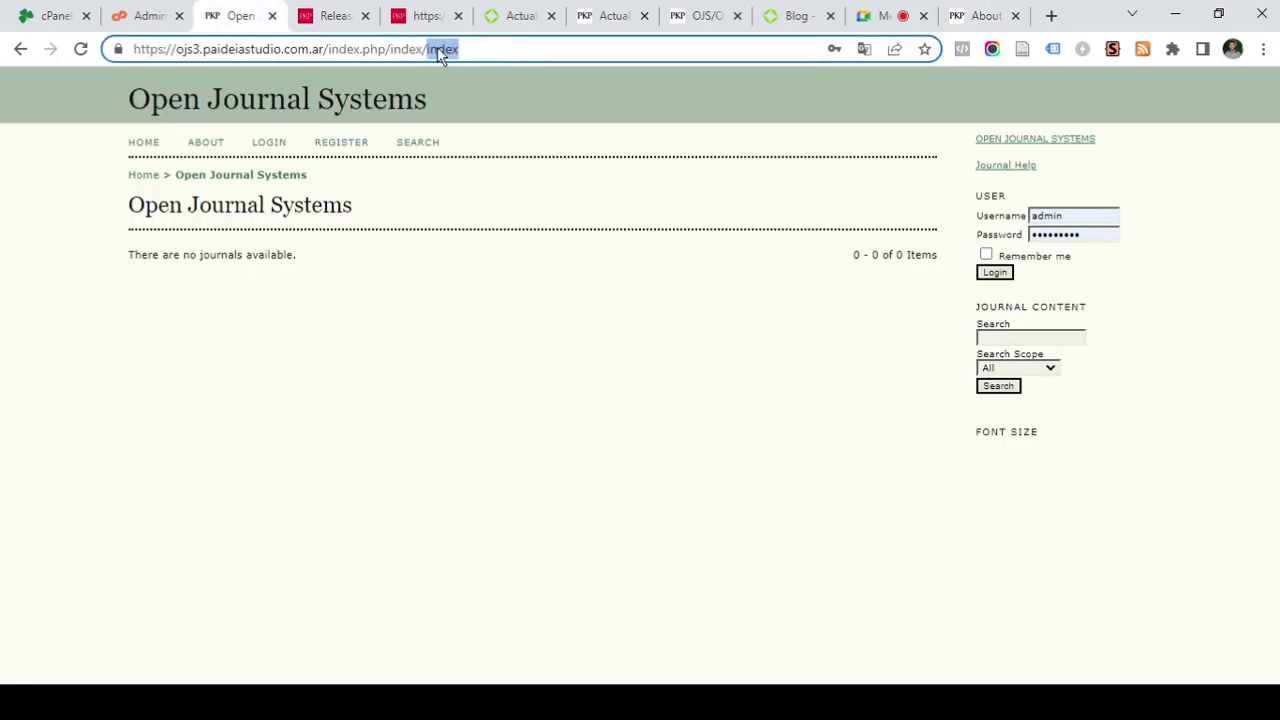
pyautogui.press('BackSpace')
pyautogui.hotkey('ctrl', 'v')
pyautogui.press('Return')
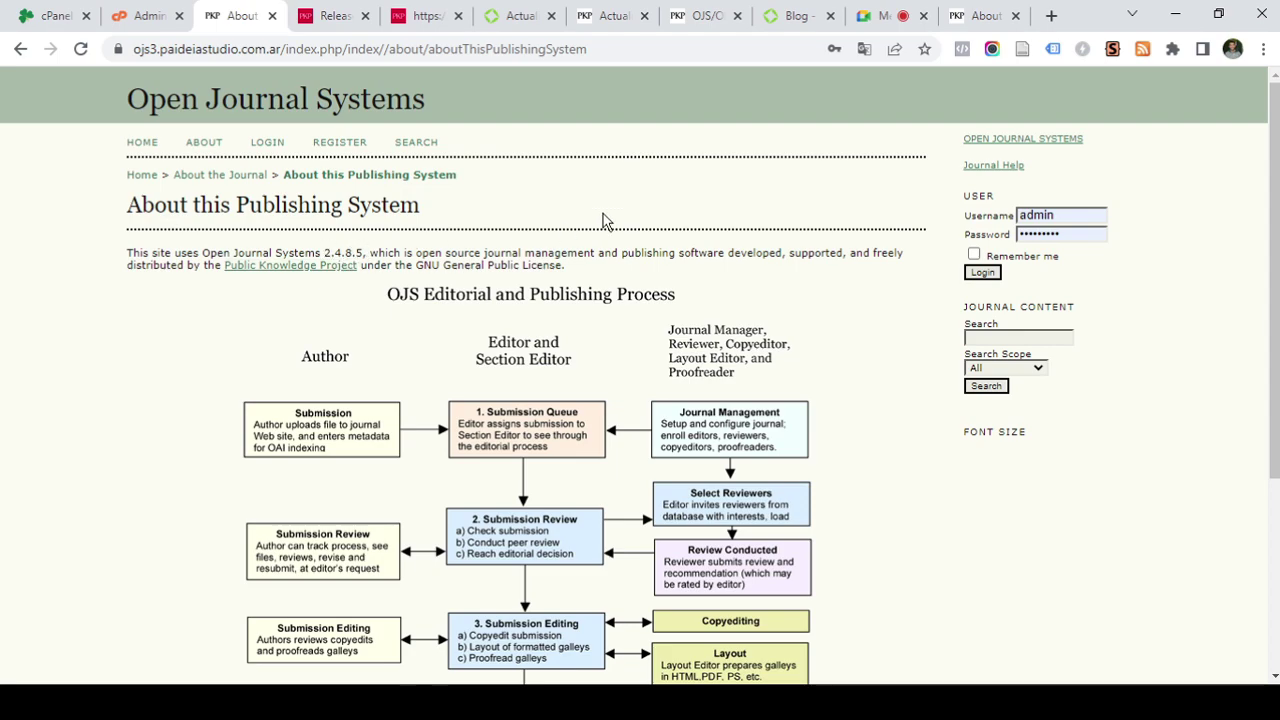
# Go back to the Google Meet call and admit another waiting participant
pyautogui.click(905, 15)
pyautogui.click(834, 276)
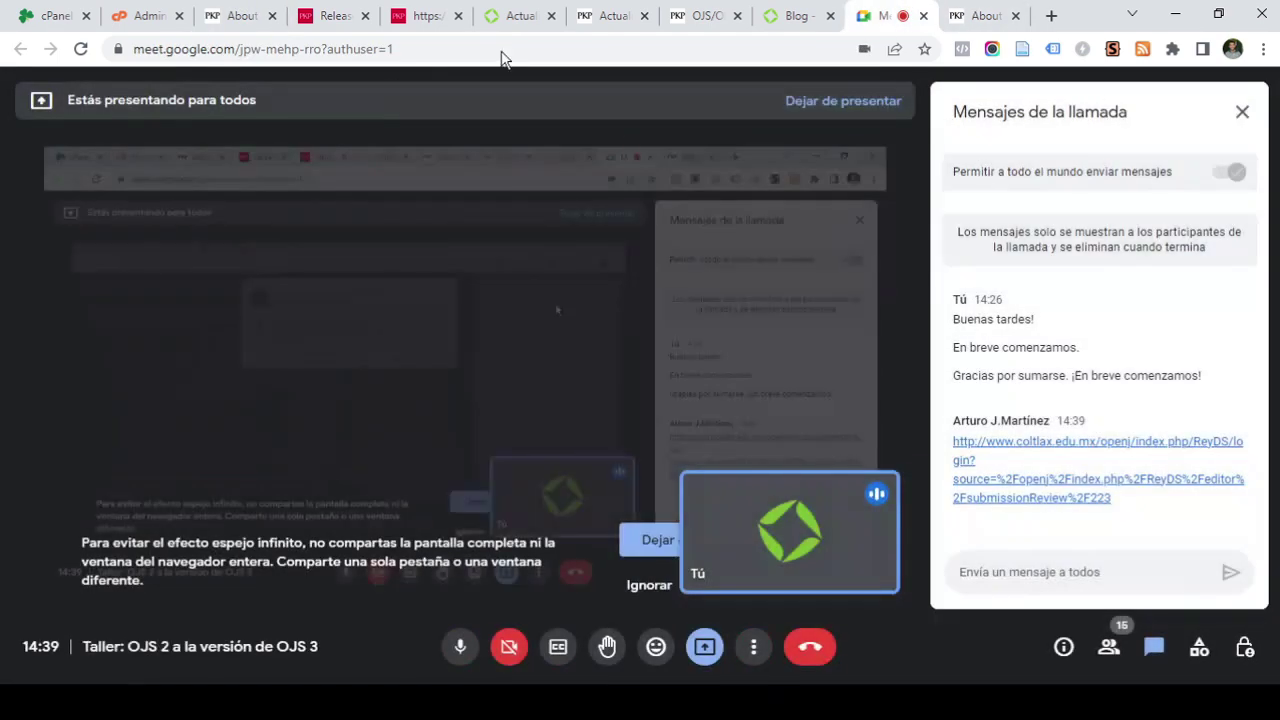
pyautogui.click(335, 15)
# Highlight the version number on the ojs3 site's About this Publishing System page, and compare it with the ltn journal's About page
pyautogui.click(240, 15)
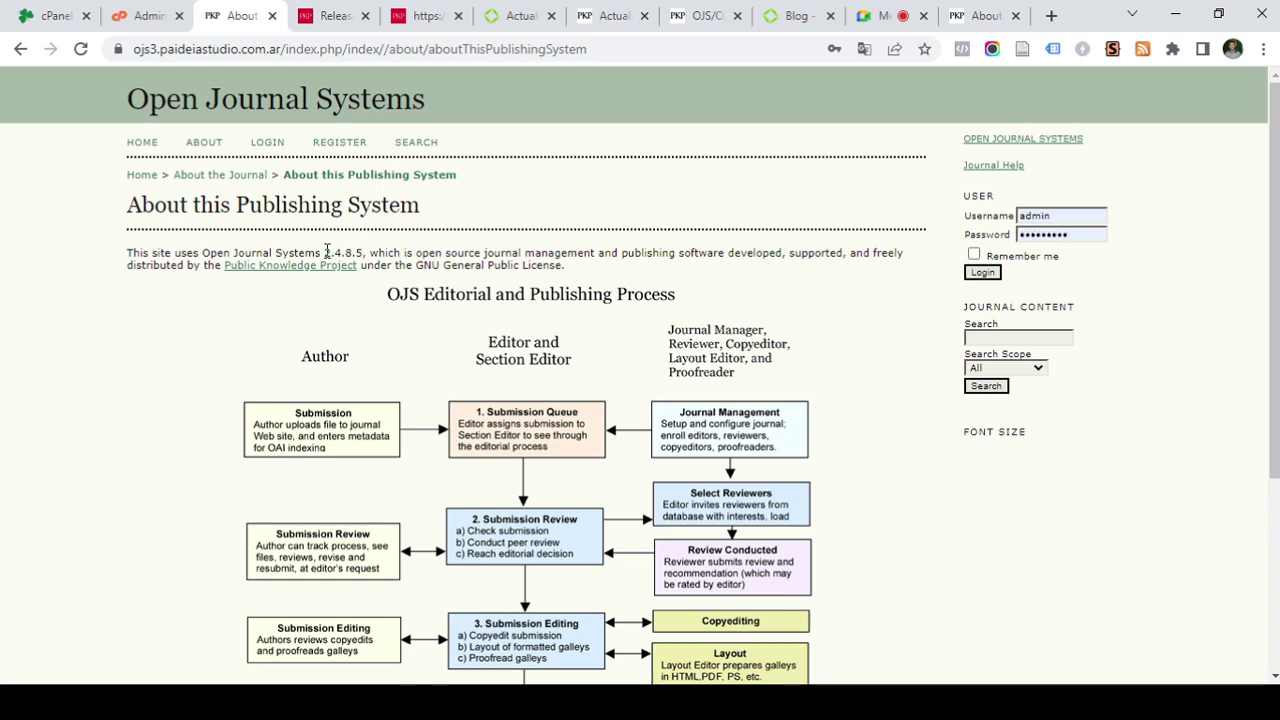
pyautogui.moveTo(324, 251); pyautogui.dragTo(358, 251)
pyautogui.click(975, 15)
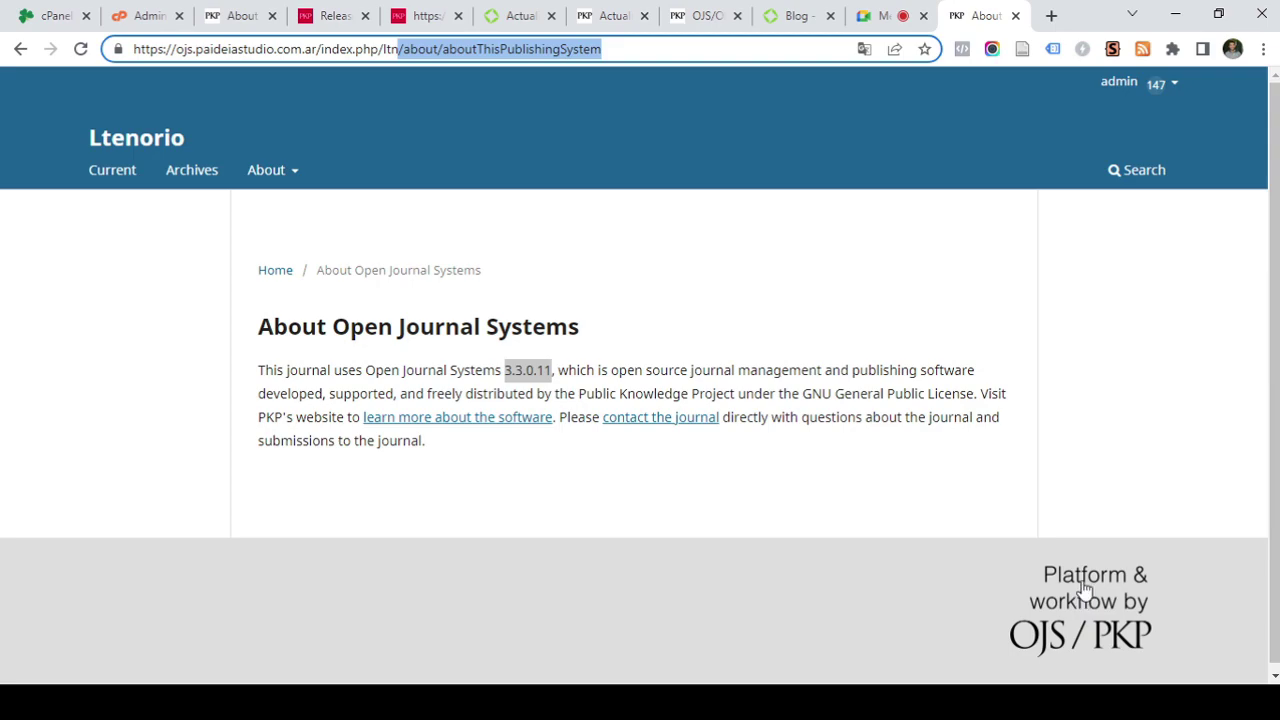
# Admit the person requesting to join the Google Meet workshop call
pyautogui.click(878, 18)
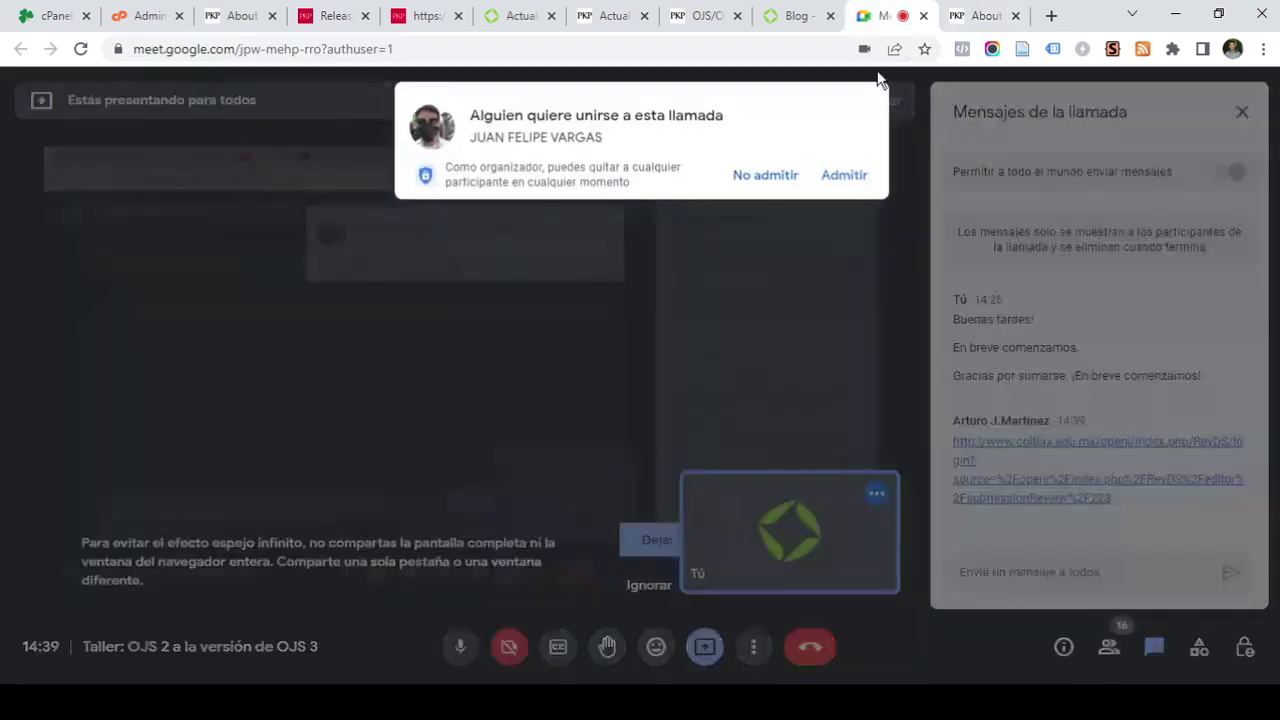
pyautogui.click(850, 188)
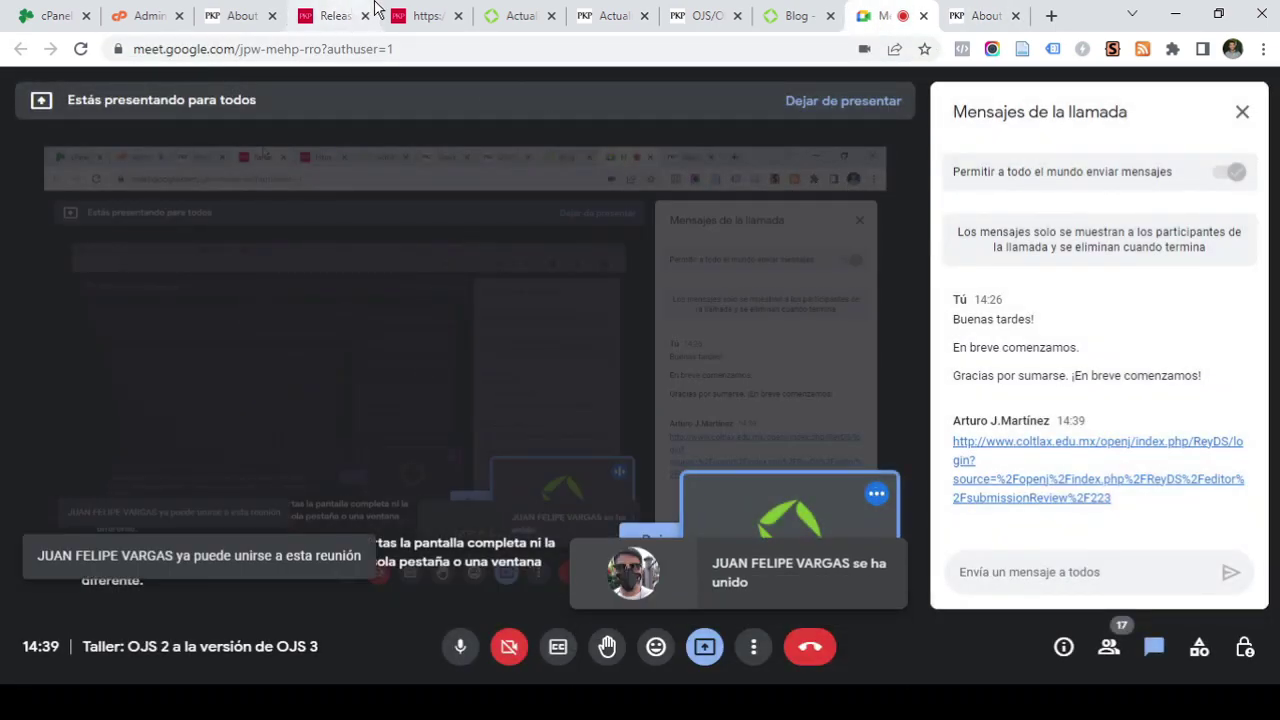
# Return the ojs3 site to its home page, and send the /about/aboutThisPublishingSystem path in the Google Meet call chat
pyautogui.click(240, 15)
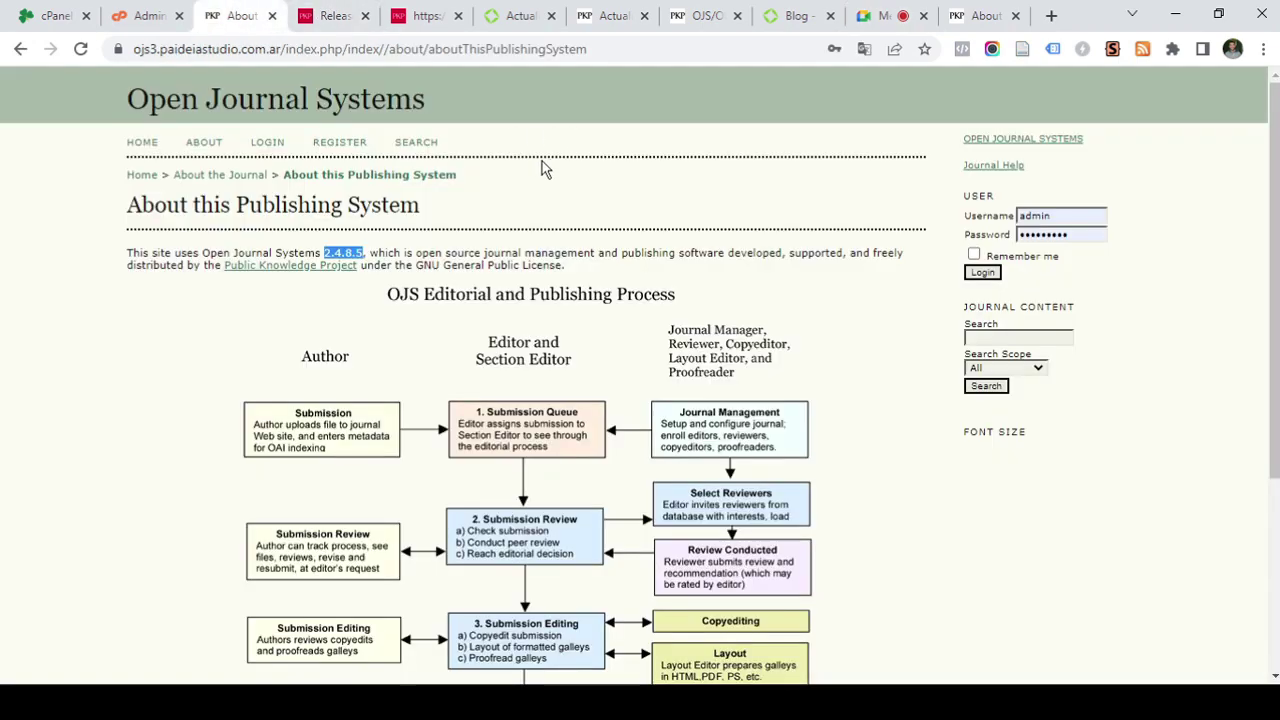
pyautogui.click(141, 144)
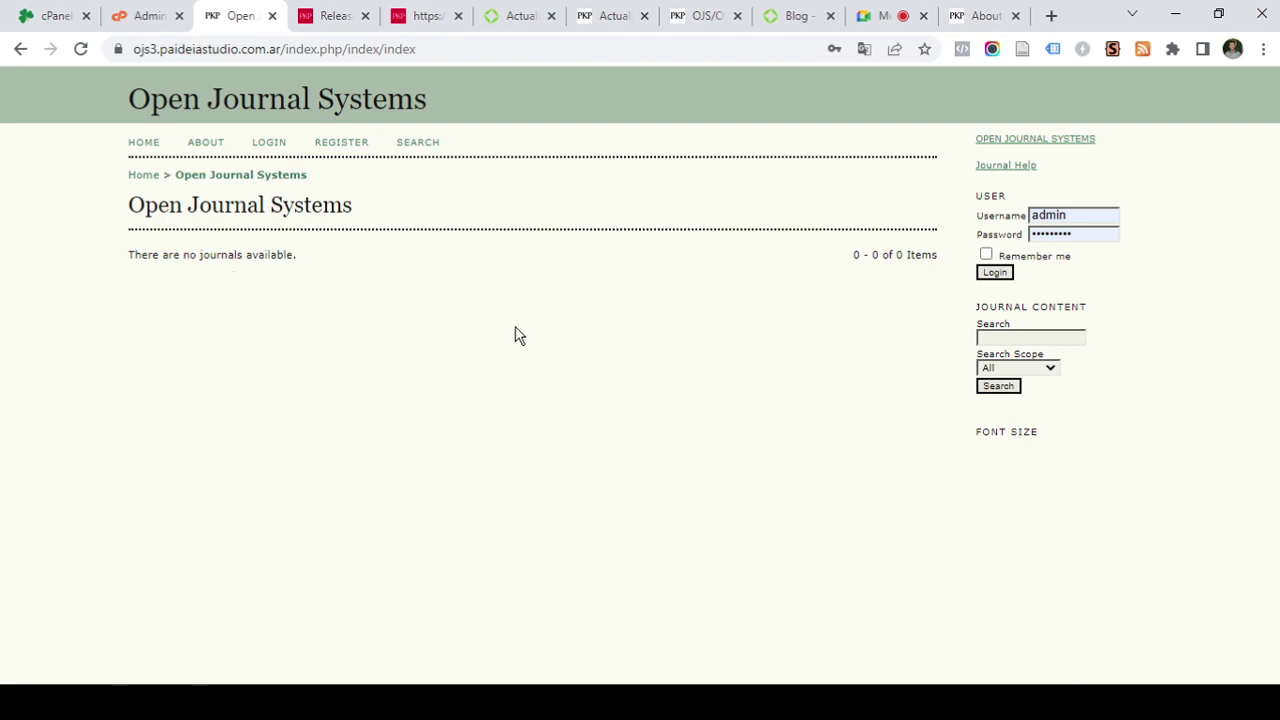
pyautogui.click(890, 15)
pyautogui.hotkey('ctrl', 'v')
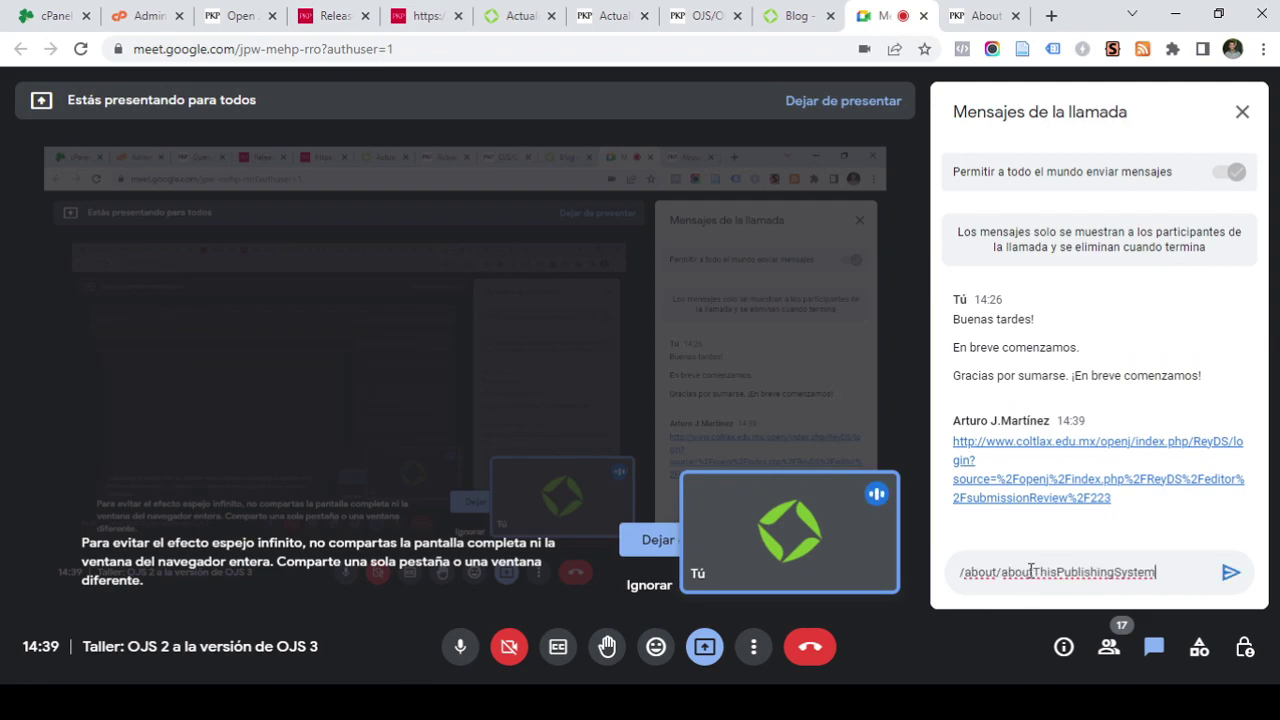
pyautogui.press('Return')
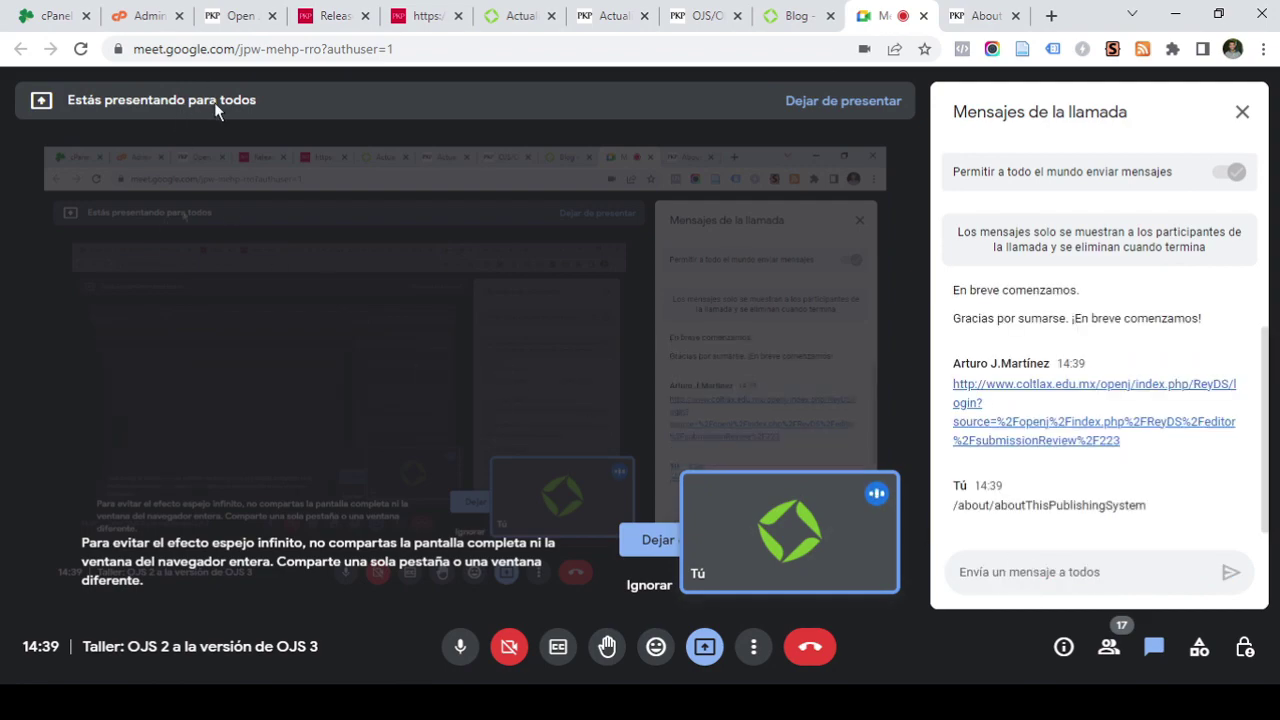
# Open the coltlax.edu.mx journal link shared in the call chat, and go to its Acerca de este sistema de publicación page
pyautogui.click(1064, 395)
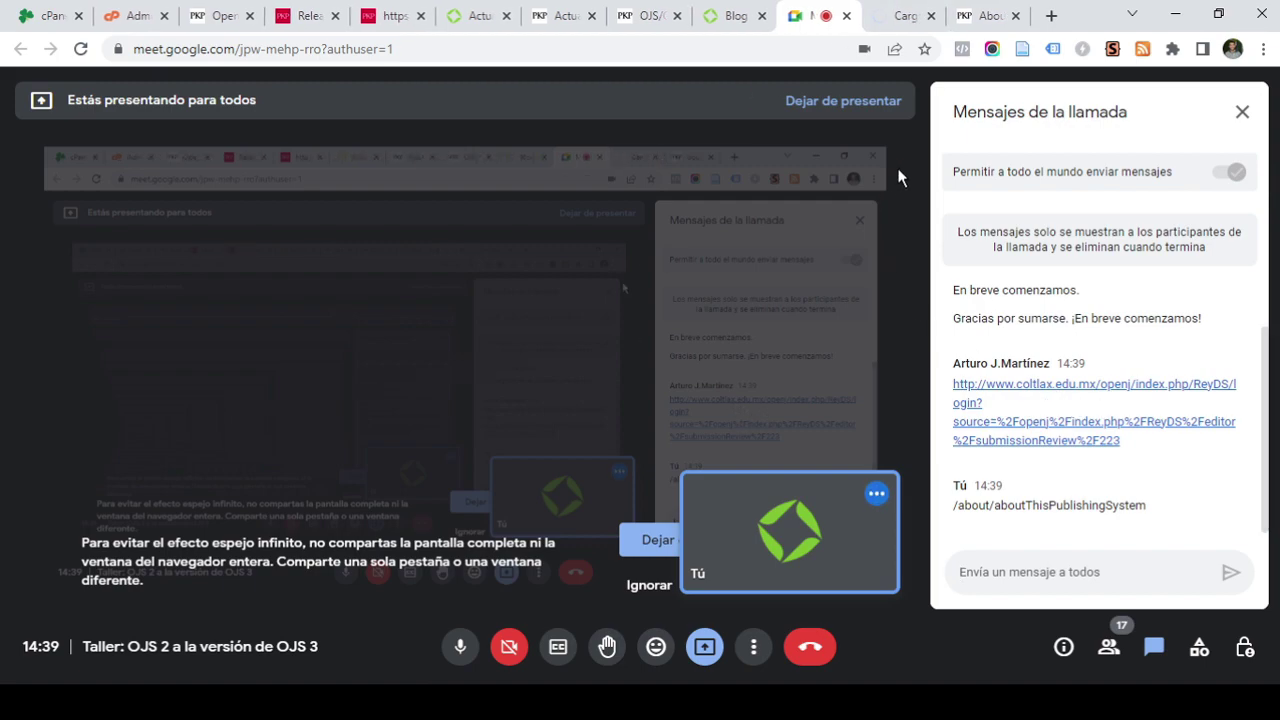
pyautogui.click(900, 14)
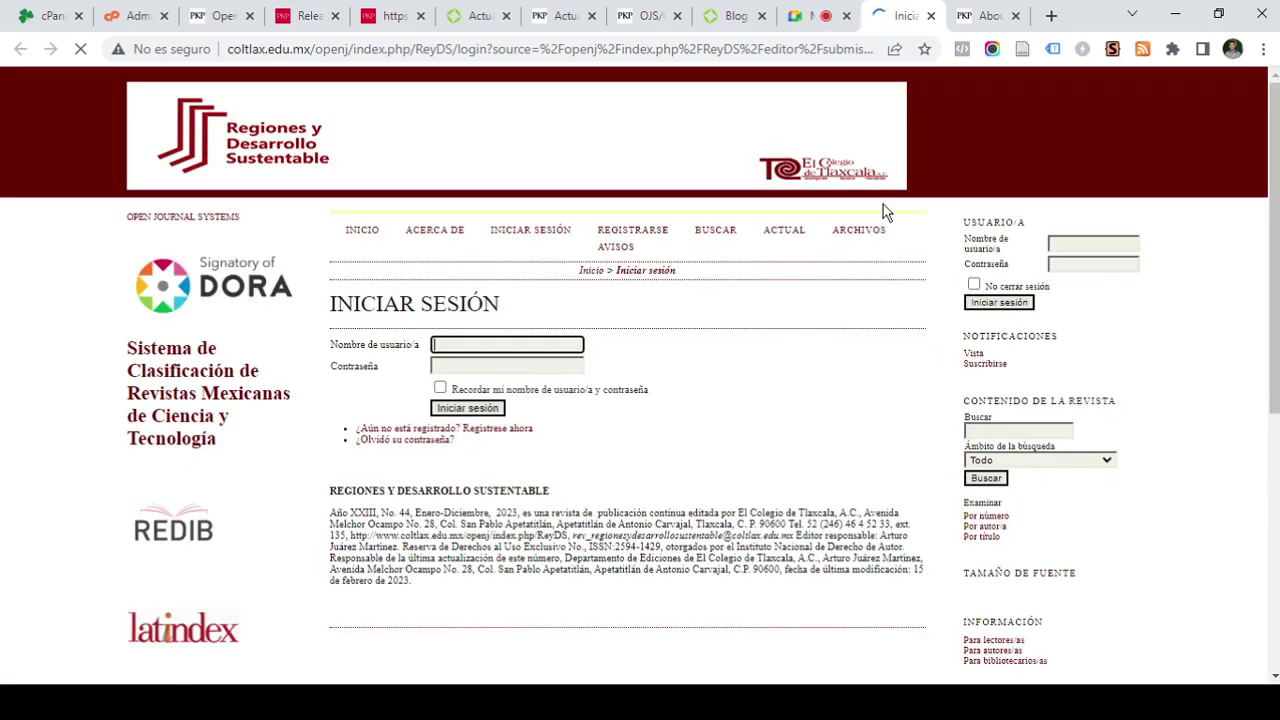
pyautogui.click(436, 236)
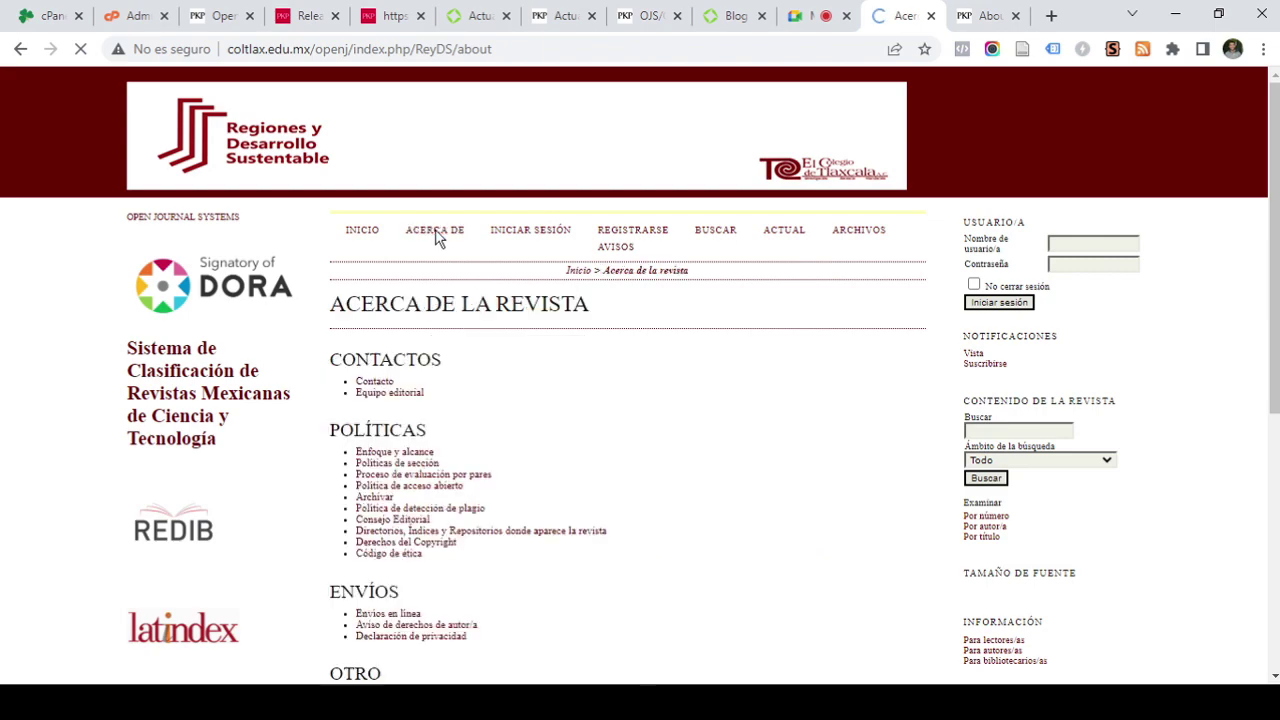
pyautogui.scroll(-3, 440, 232)
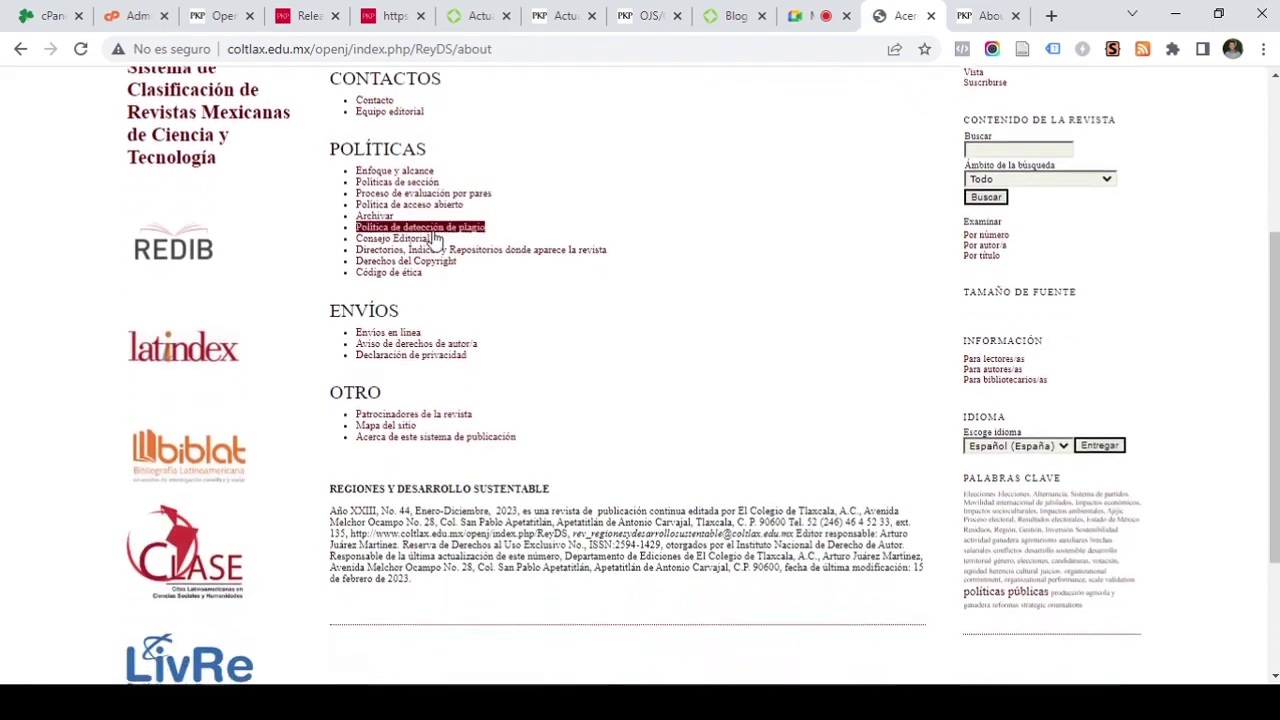
pyautogui.click(396, 437)
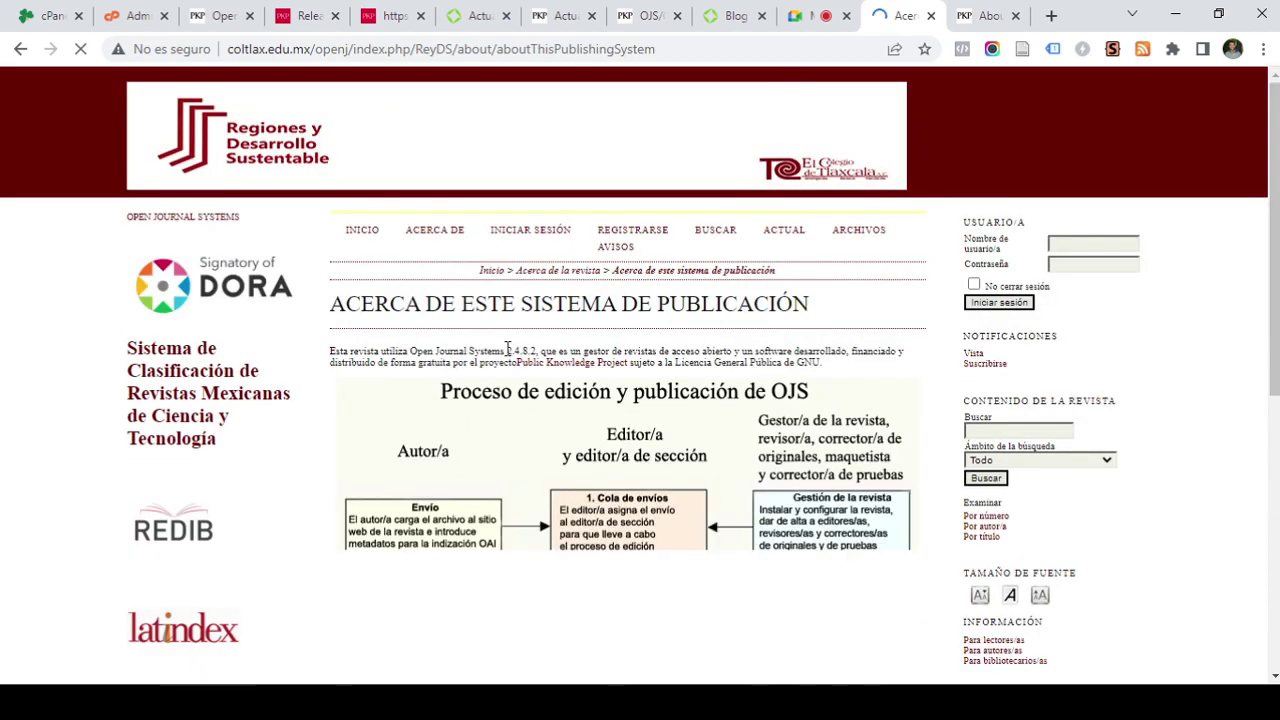
# Highlight the OJS version number on the Regiones y Desarrollo Sustentable journal's publishing system page, and close that page
pyautogui.moveTo(508, 348); pyautogui.dragTo(533, 351)
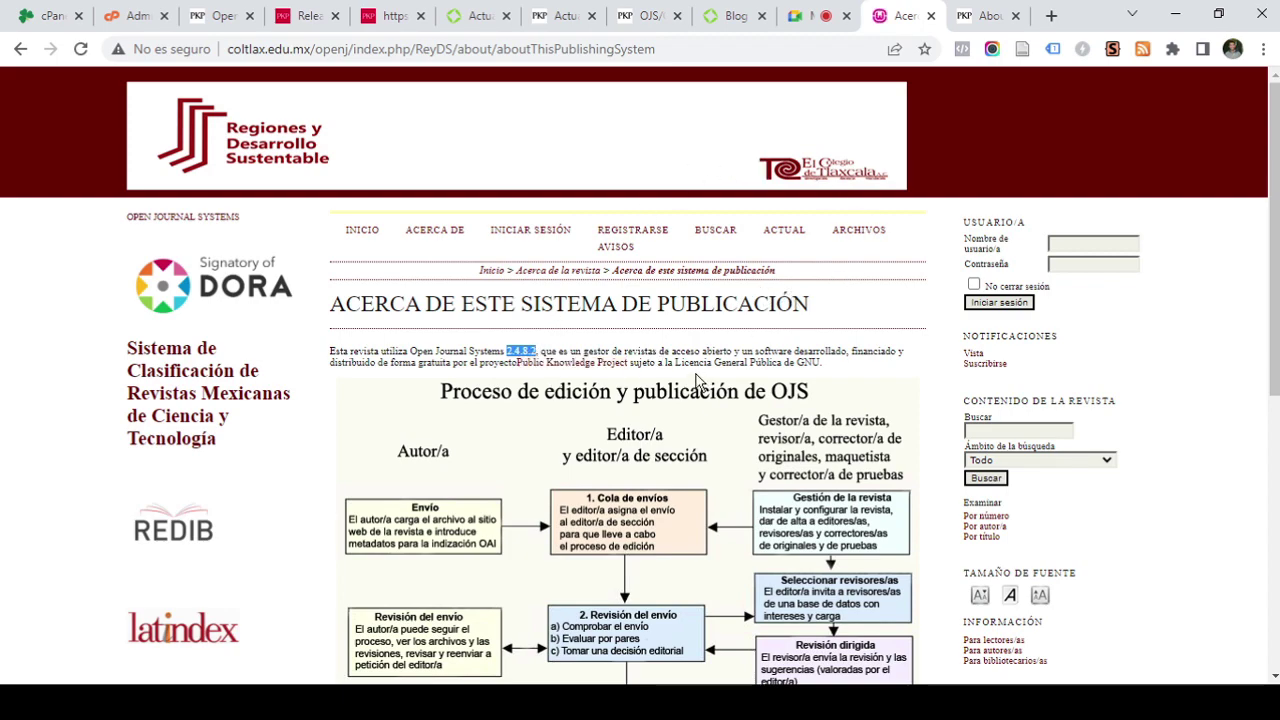
pyautogui.scroll(-1, 717, 358)
pyautogui.scroll(-1, 717, 358)
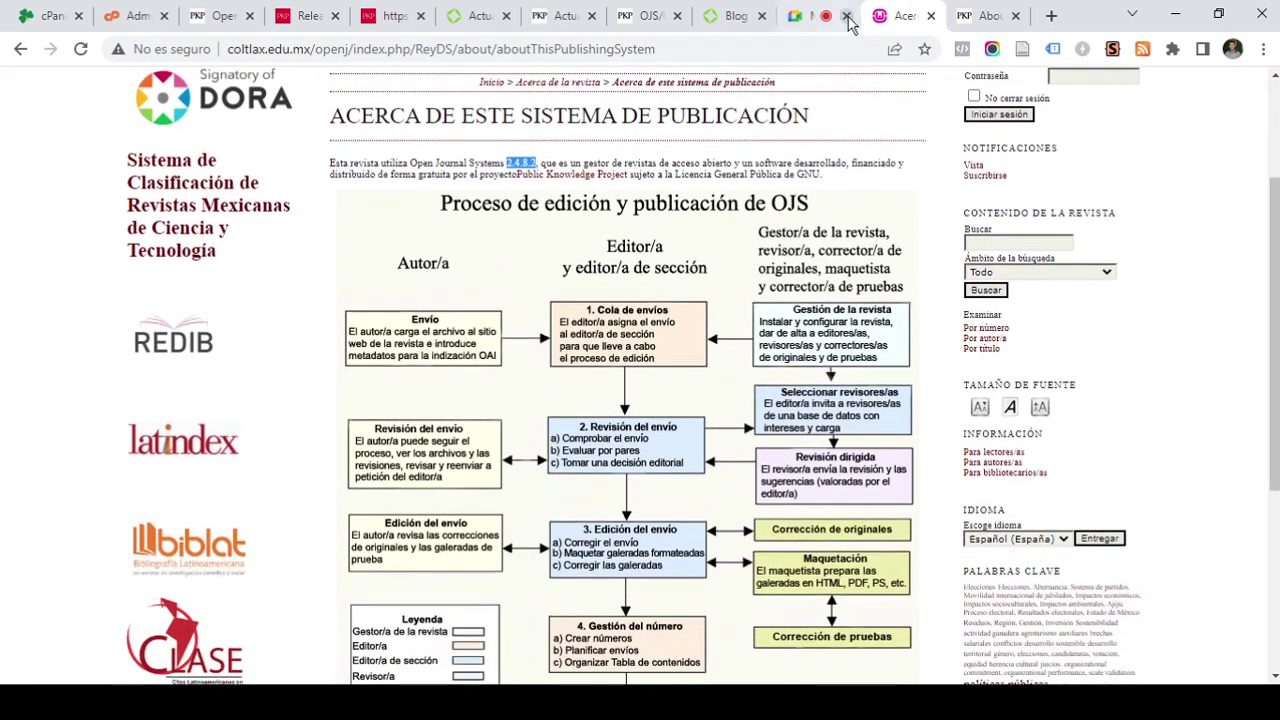
pyautogui.click(930, 16)
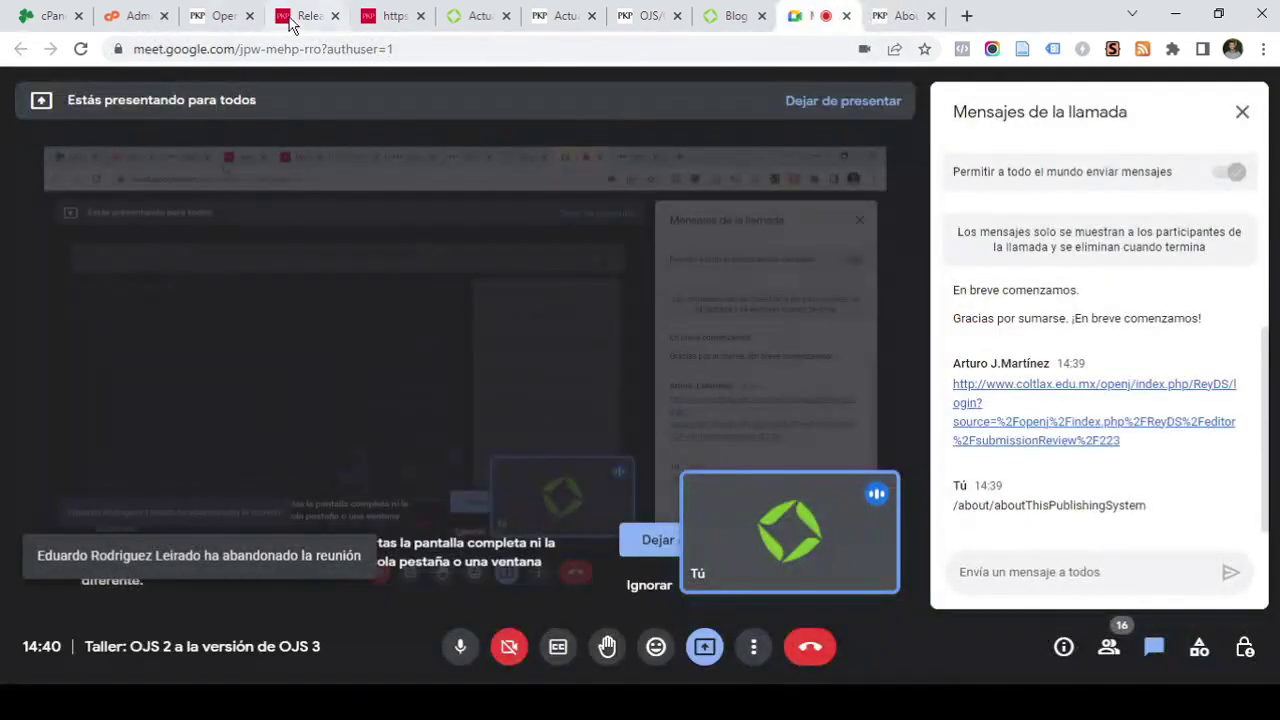
# Show the top of PKP's OJS release archive, and bring up the pkp.sfu.ca/ojs/UPGRADE document with its address selected
pyautogui.click(303, 16)
pyautogui.scroll(6, 470, 190)
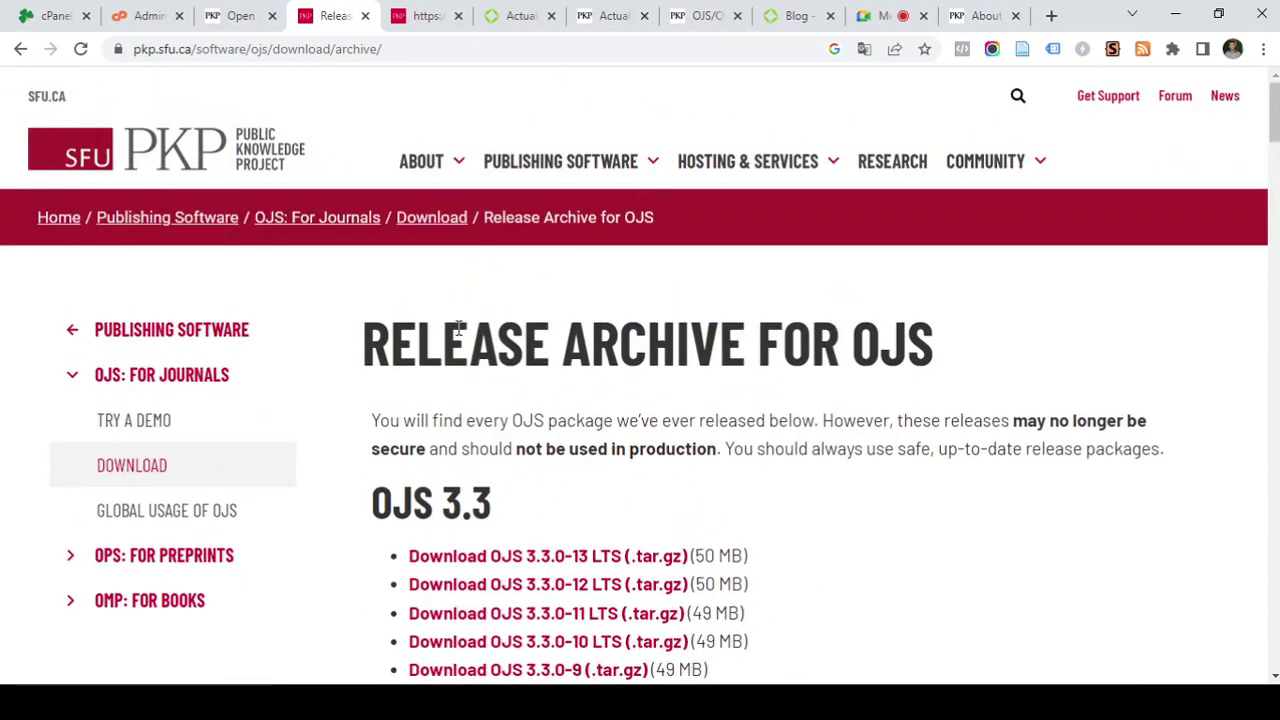
pyautogui.click(436, 12)
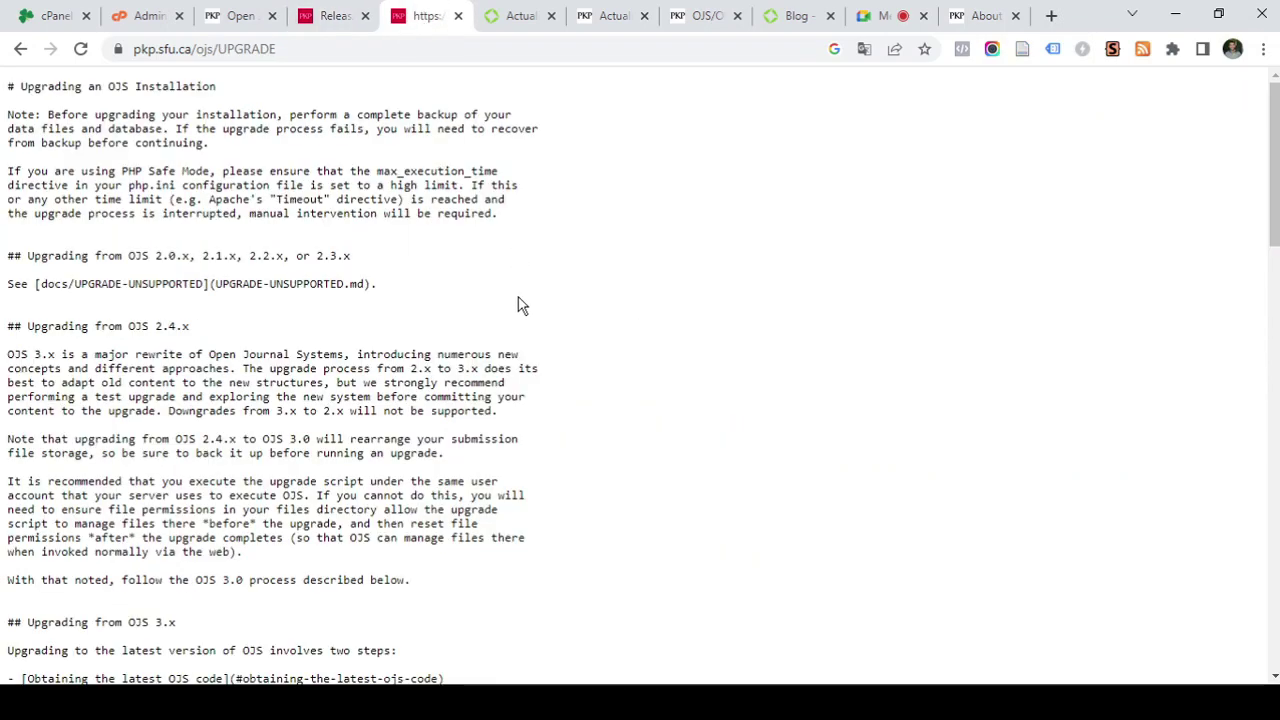
pyautogui.click(289, 50)
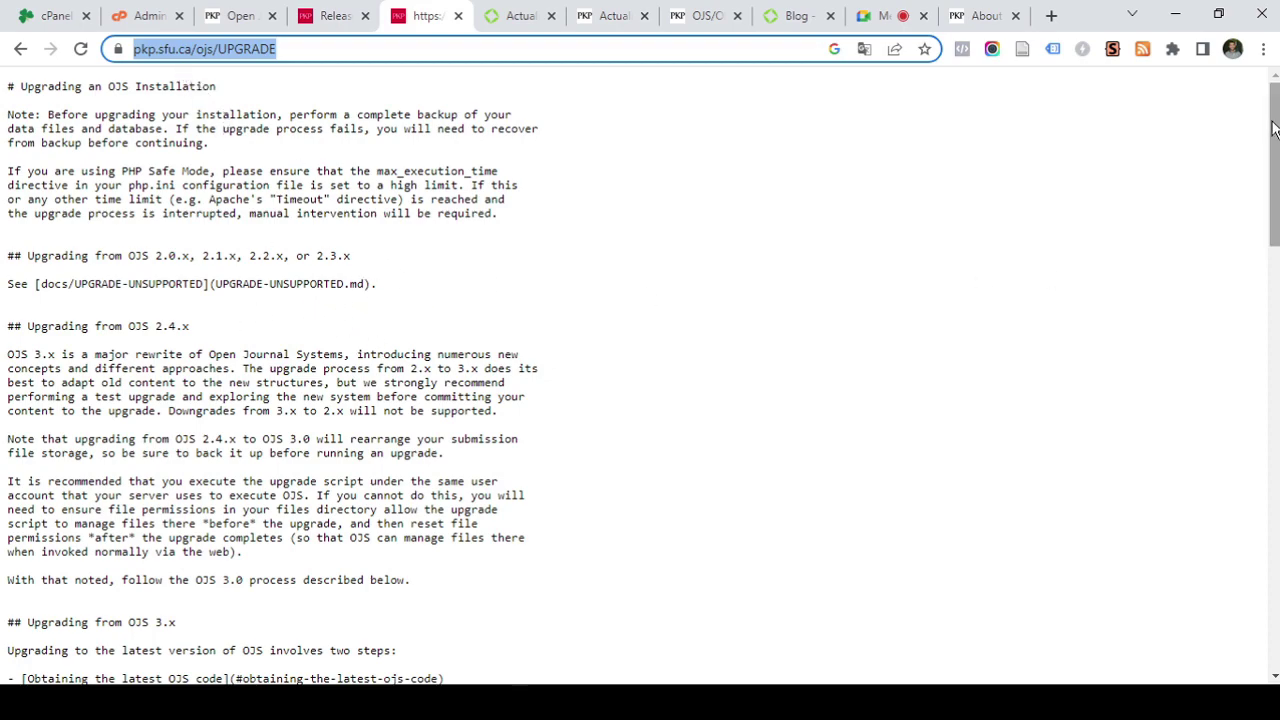
pyautogui.moveTo(1273, 128)
pyautogui.mouseDown()
pyautogui.moveTo(1274, 158)
pyautogui.moveTo(1276, 121)
pyautogui.mouseUp()
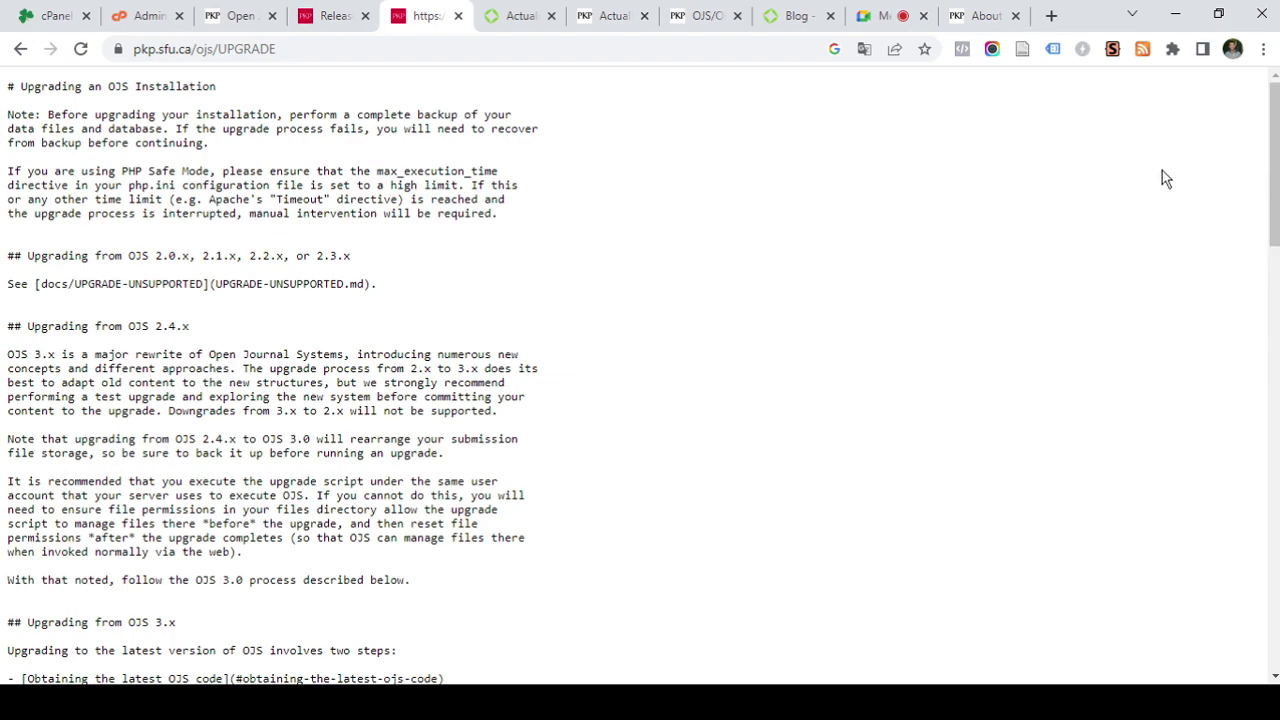
# Review the UPGRADE document's two steps for upgrading from OJS 3.x and the Full Package instructions
pyautogui.scroll(-4, 128, 268)
pyautogui.scroll(-2, 128, 268)
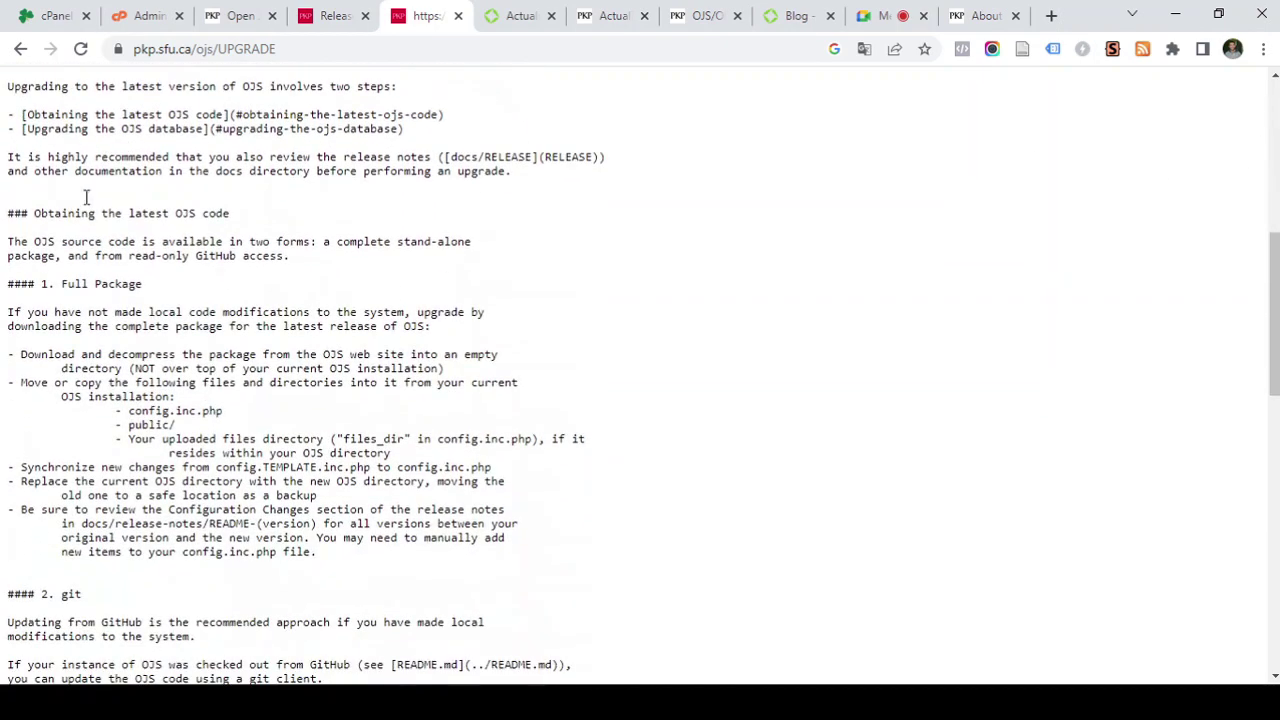
pyautogui.scroll(2, 124, 254)
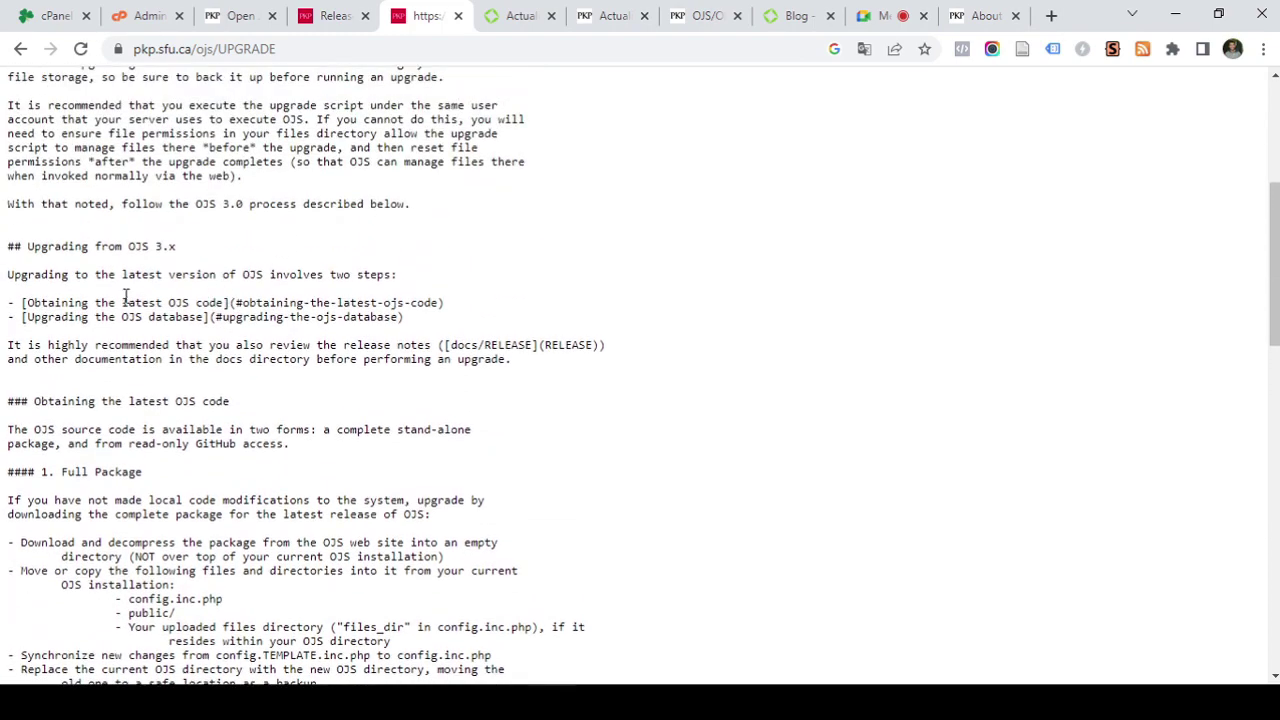
pyautogui.scroll(-1, 100, 266)
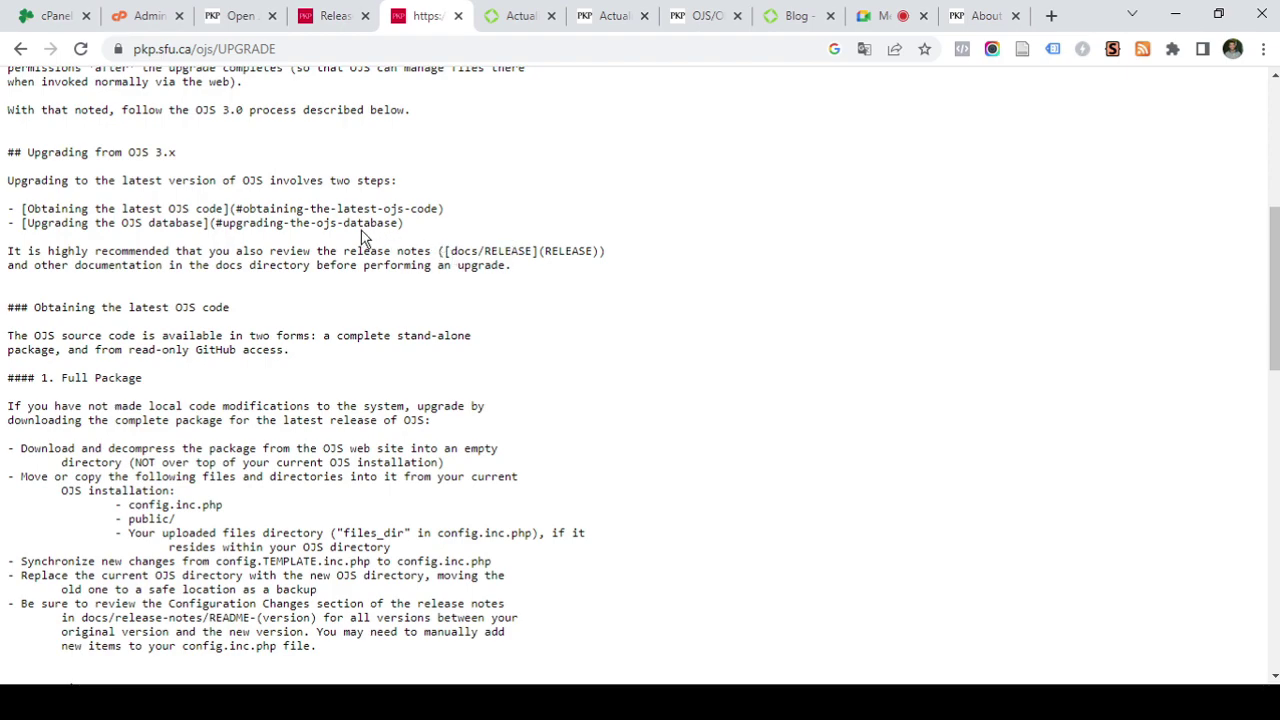
pyautogui.scroll(-2, 363, 243)
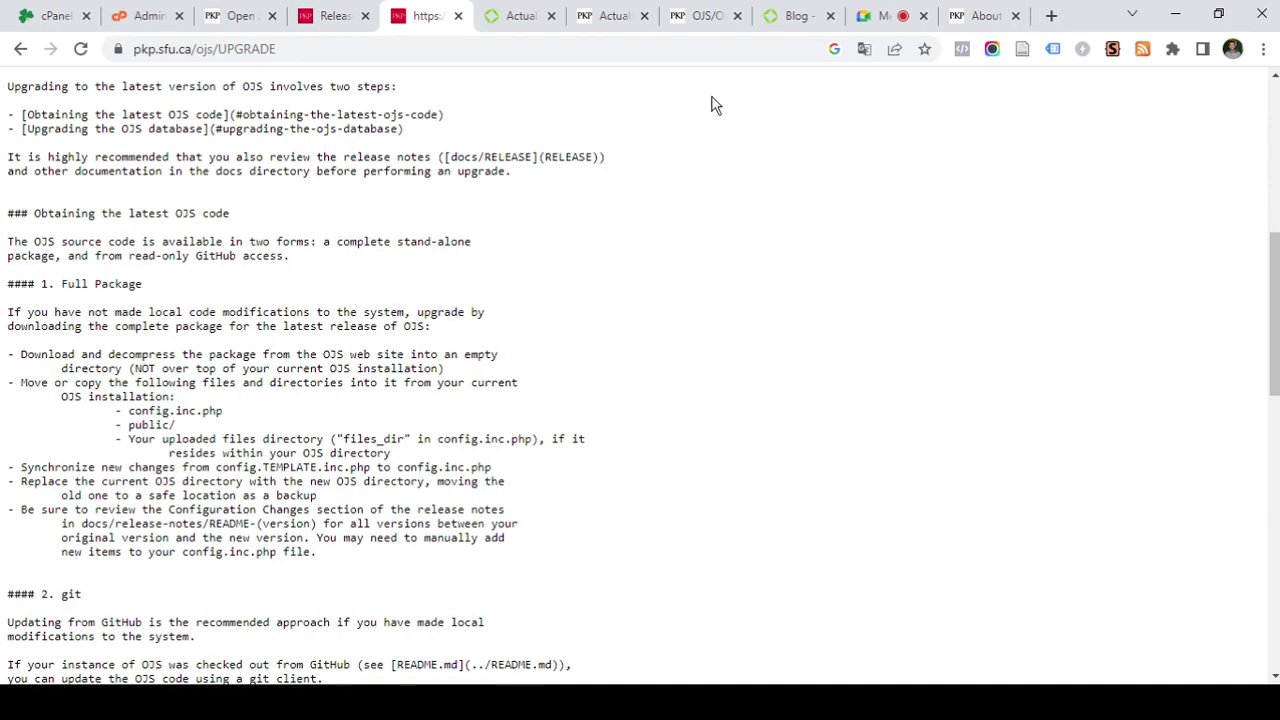
# Check the Google Meet workshop call, and return to the PKP UPGRADE document
pyautogui.click(876, 17)
pyautogui.click(836, 186)
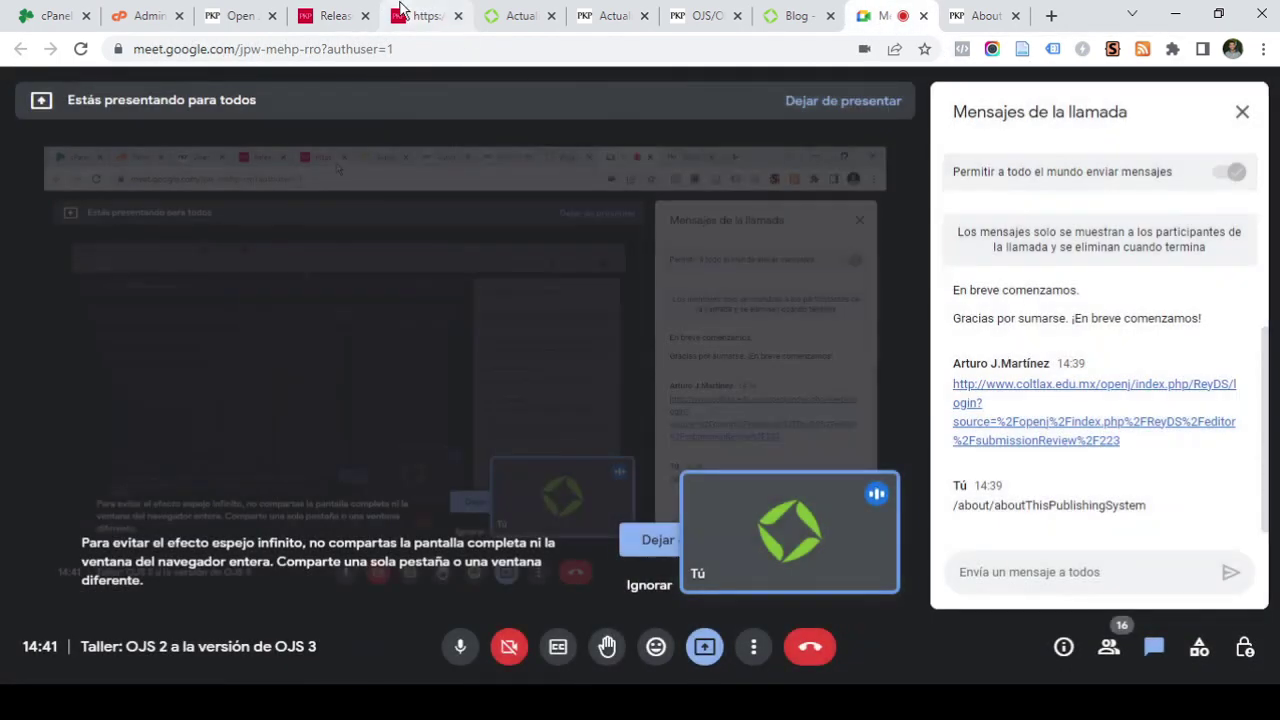
pyautogui.click(415, 16)
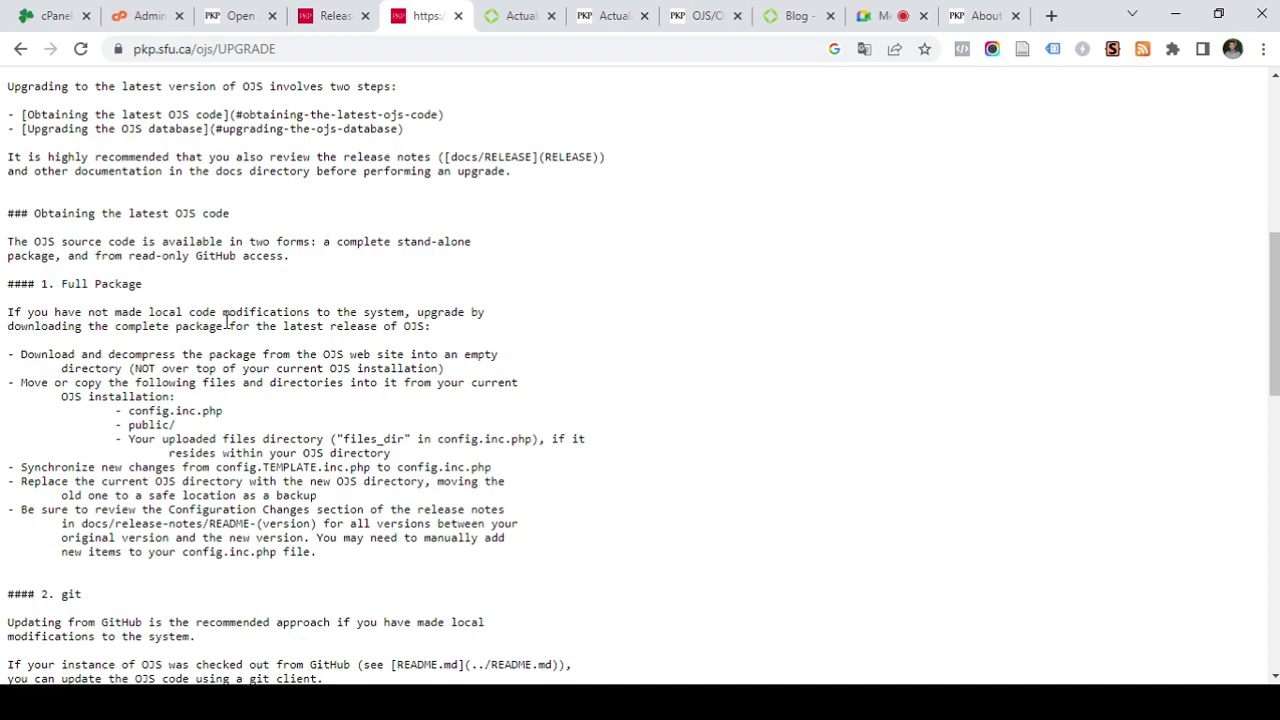
# Highlight in turn config.inc.php, public/ and the uploaded files directory among the items to copy in the Full Package instructions
pyautogui.moveTo(130, 410); pyautogui.dragTo(228, 420)
pyautogui.scroll(-2, 287, 472)
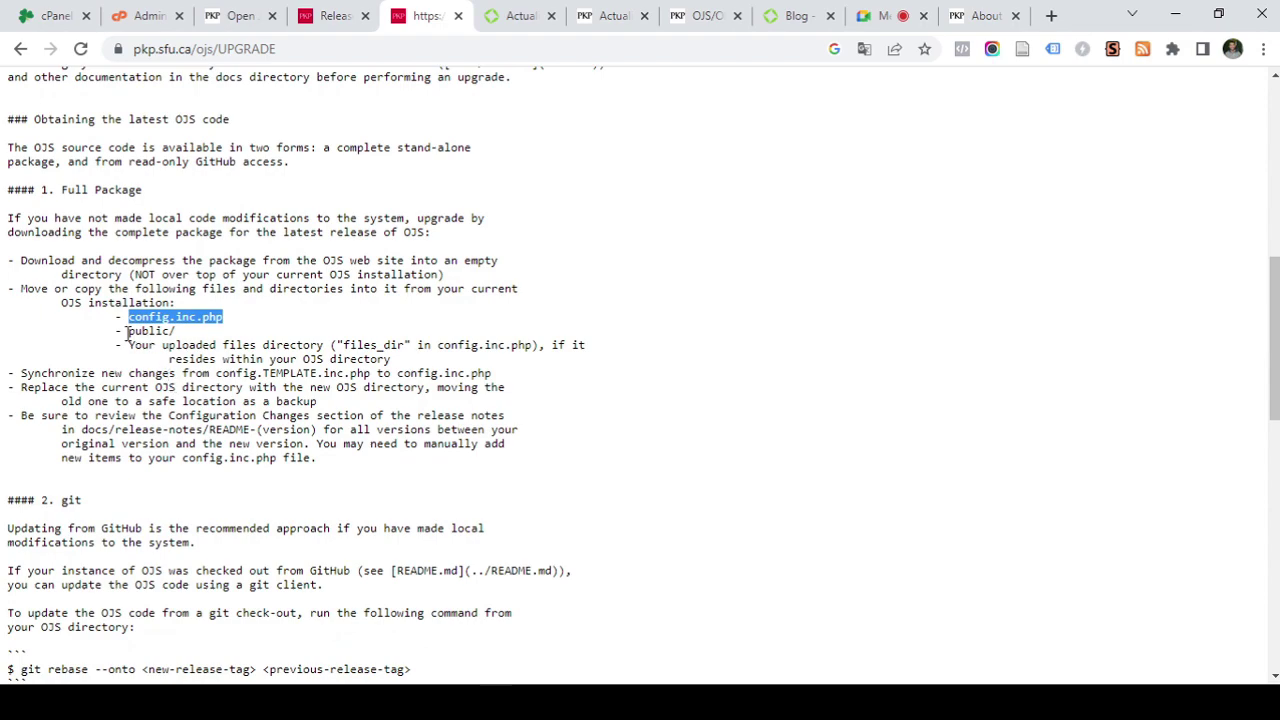
pyautogui.moveTo(127, 332); pyautogui.dragTo(178, 334)
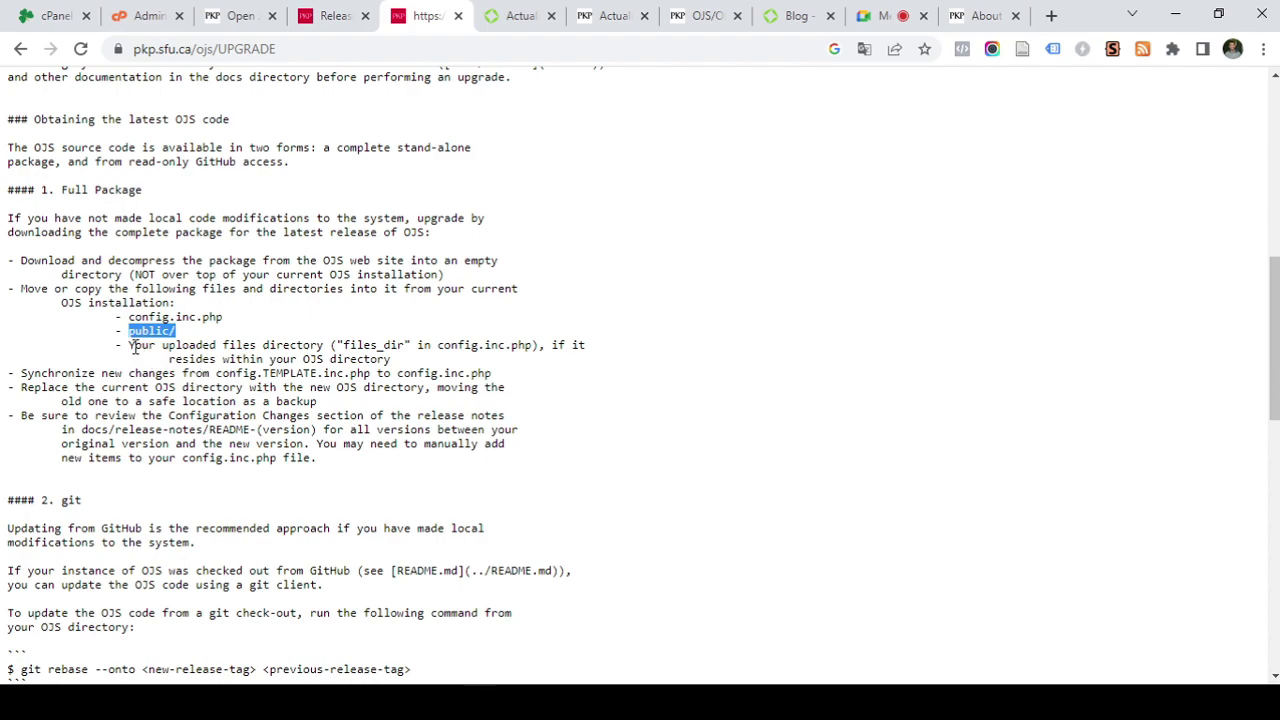
pyautogui.moveTo(135, 346); pyautogui.dragTo(404, 346)
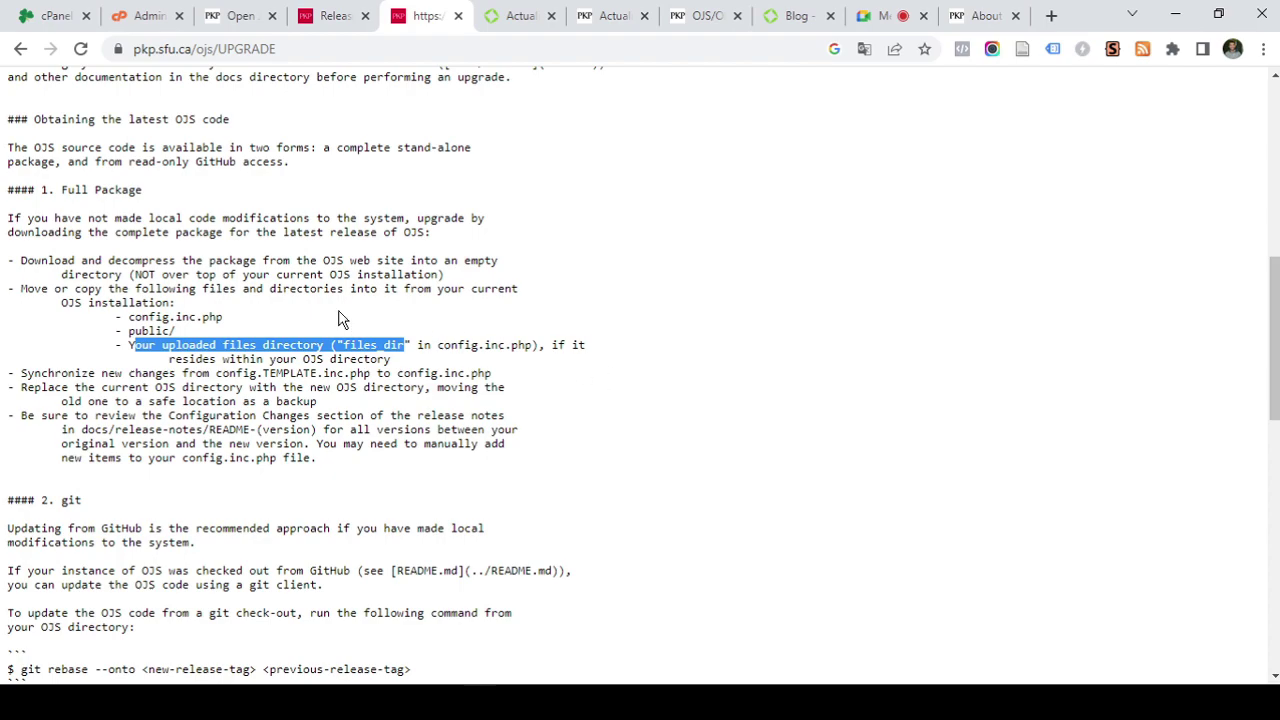
# Look over the git and OJS database upgrade sections, and highlight the notes under Upgrading from OJS 2.4.x
pyautogui.scroll(-5, 157, 293)
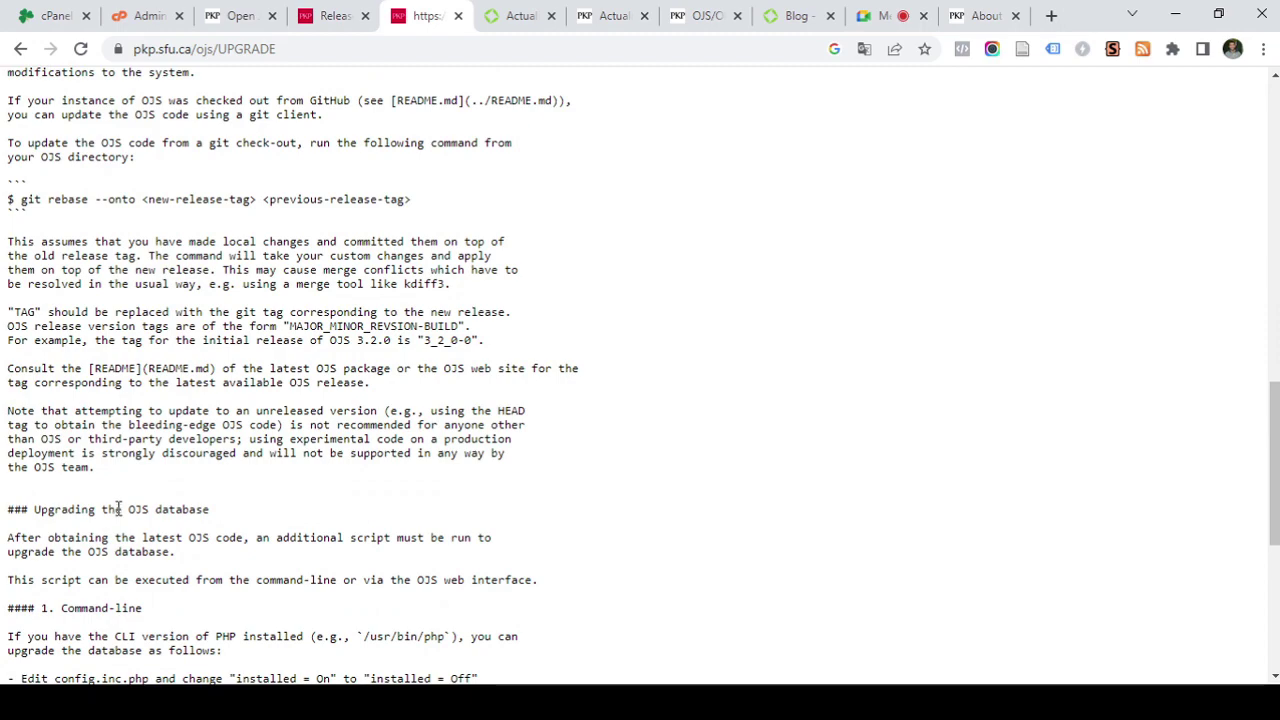
pyautogui.scroll(2, 420, 580)
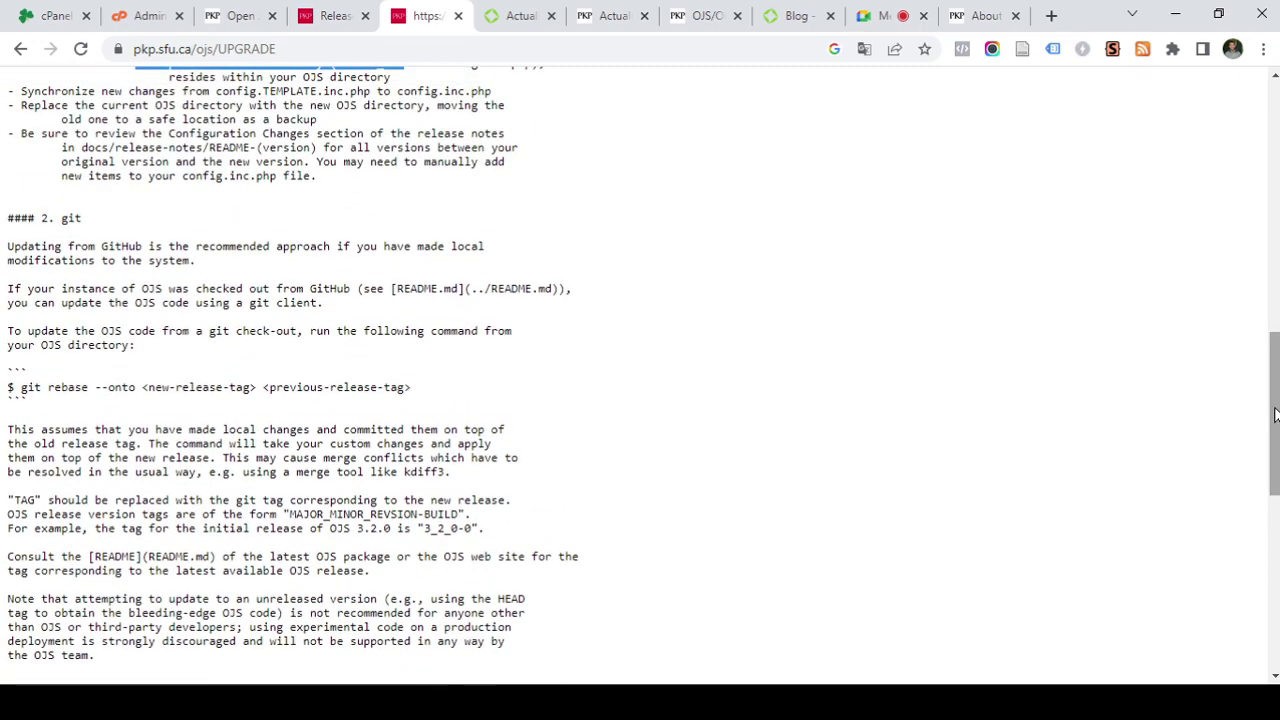
pyautogui.moveTo(1275, 415); pyautogui.dragTo(1269, 294)
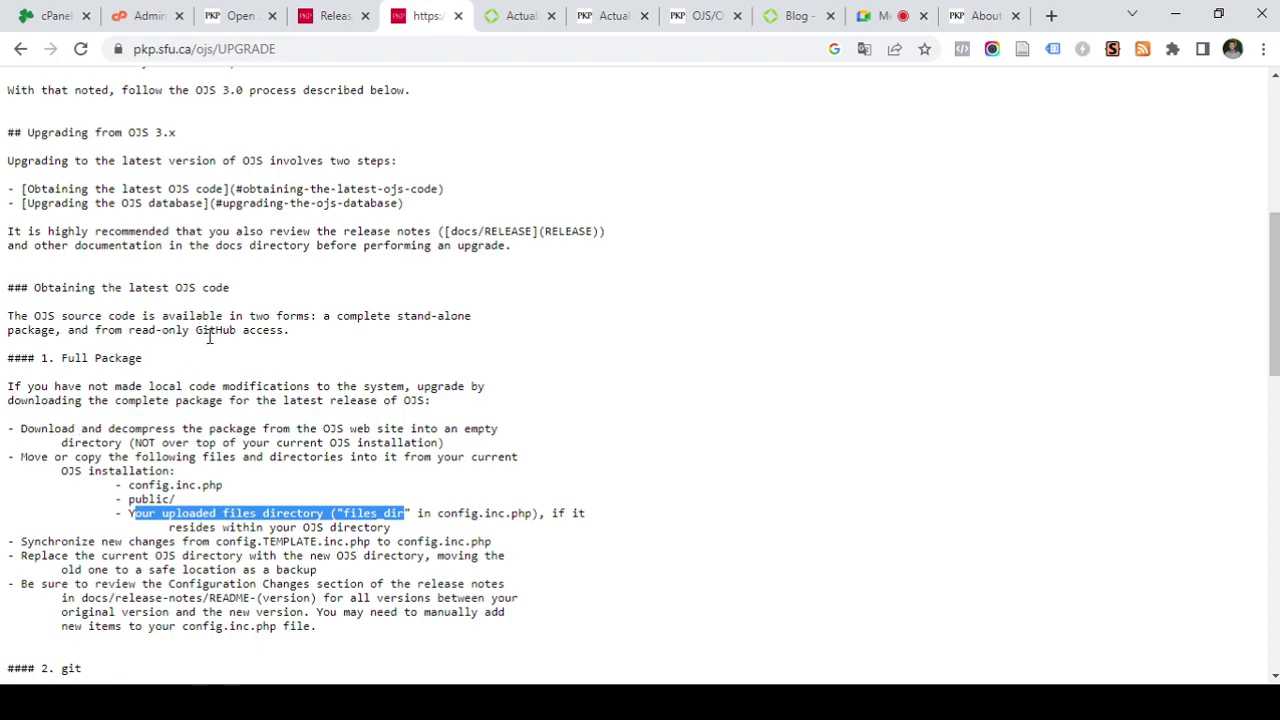
pyautogui.scroll(3, 262, 318)
pyautogui.scroll(2, 255, 312)
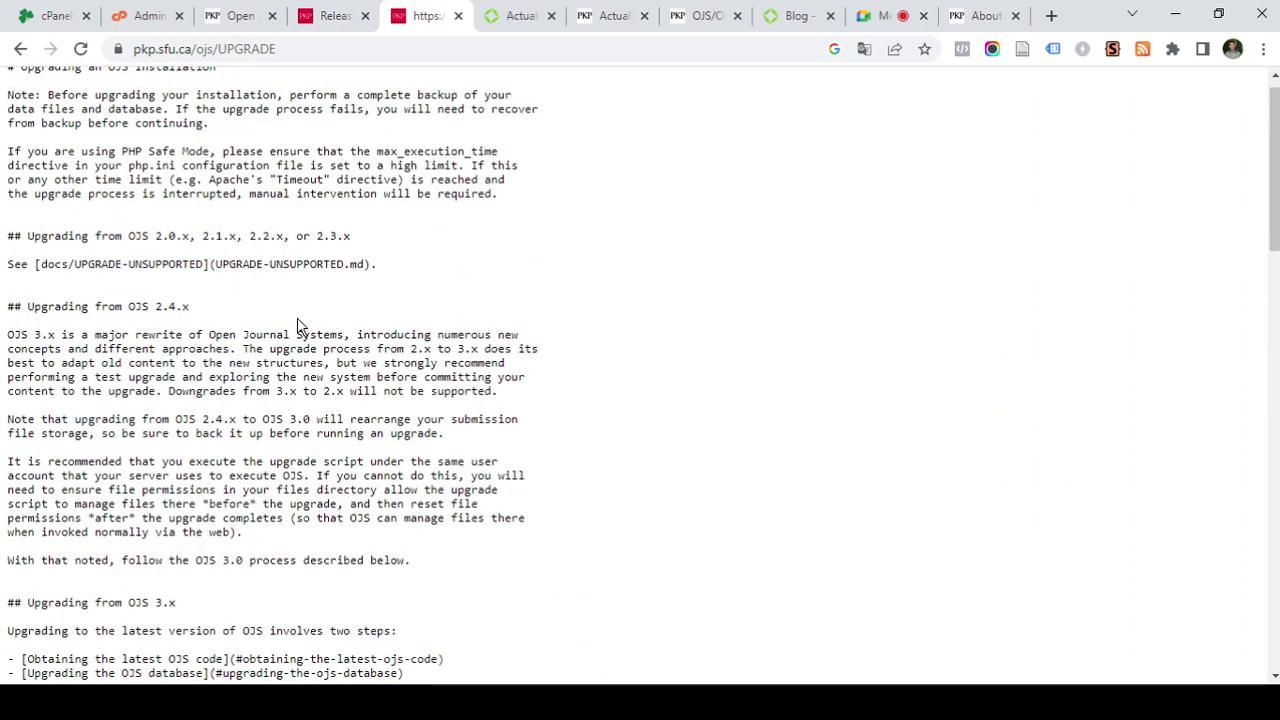
pyautogui.moveTo(14, 334); pyautogui.dragTo(615, 548)
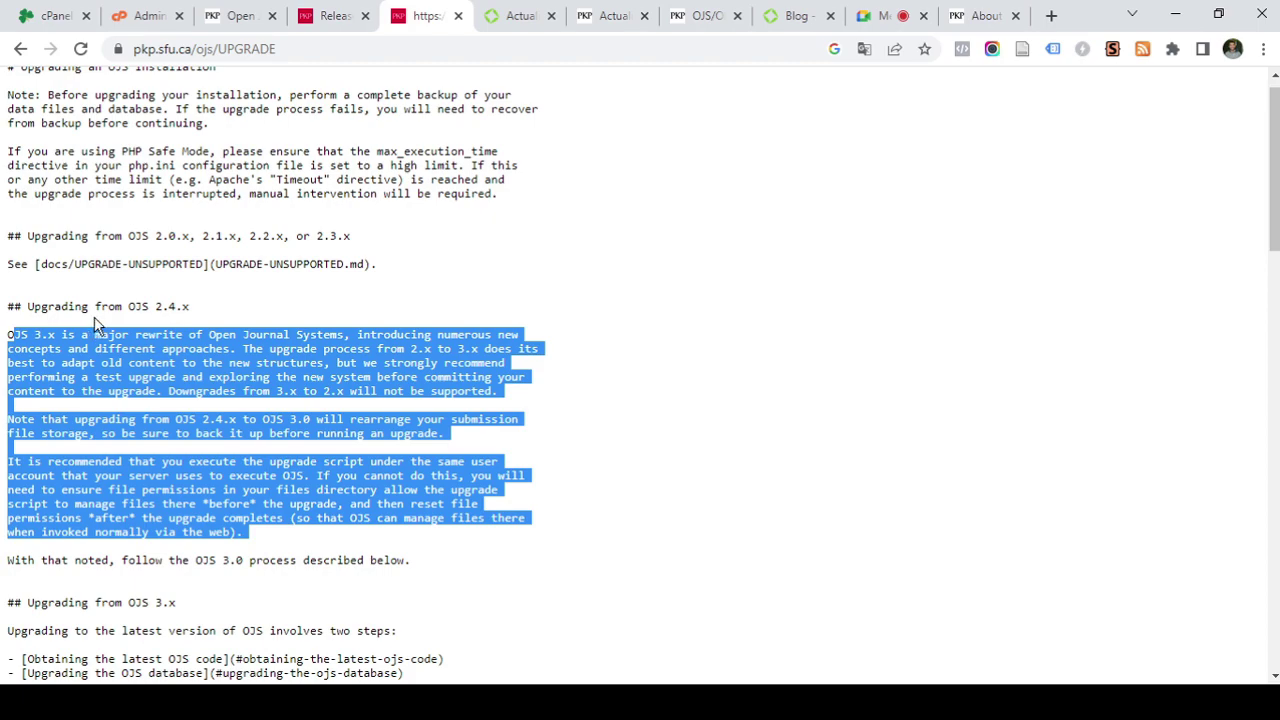
pyautogui.scroll(1, 310, 270)
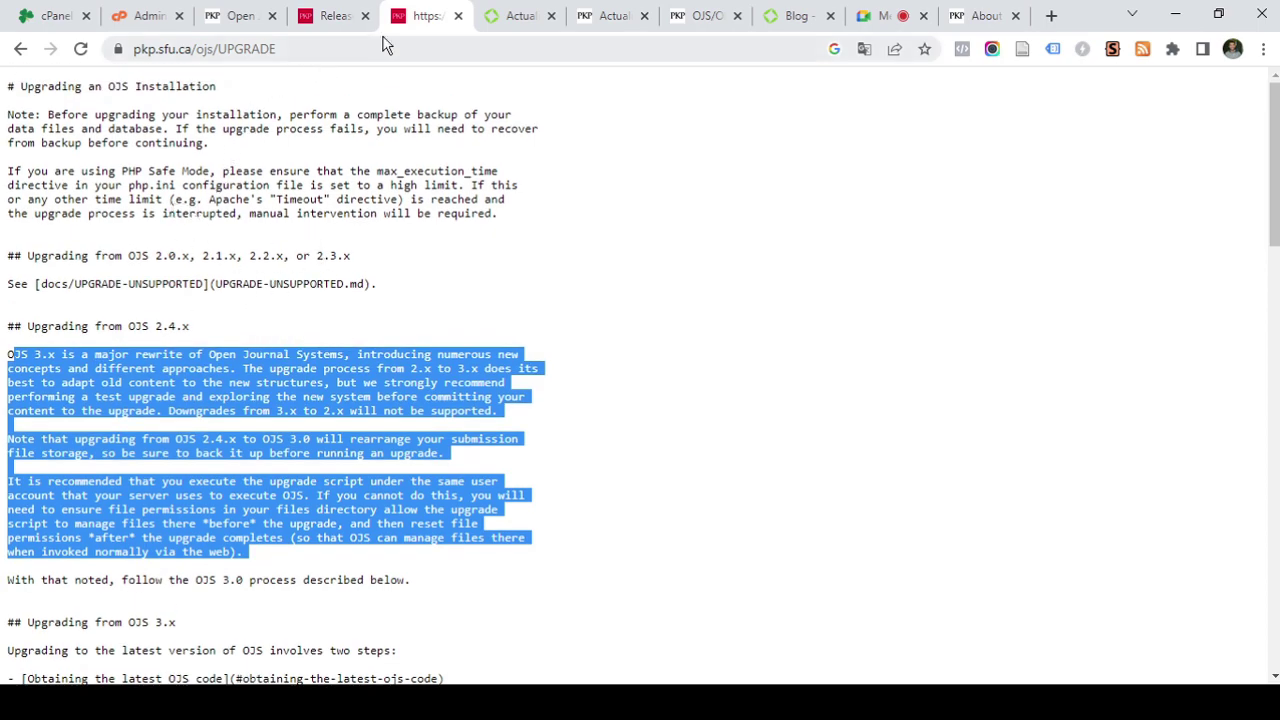
# Show Etapa 1 of Paideia Studio's Actualizar de OJS 2 a OJS 3 page, and copy the page's address
pyautogui.click(515, 16)
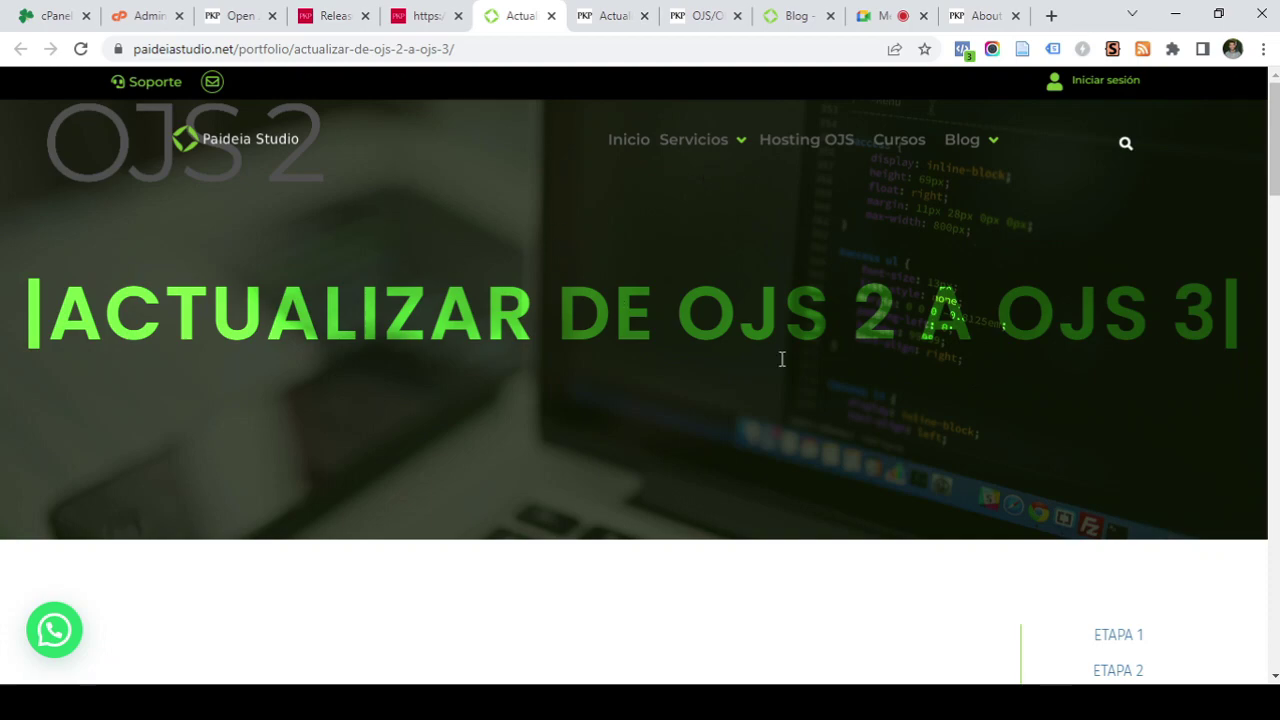
pyautogui.scroll(-3, 782, 360)
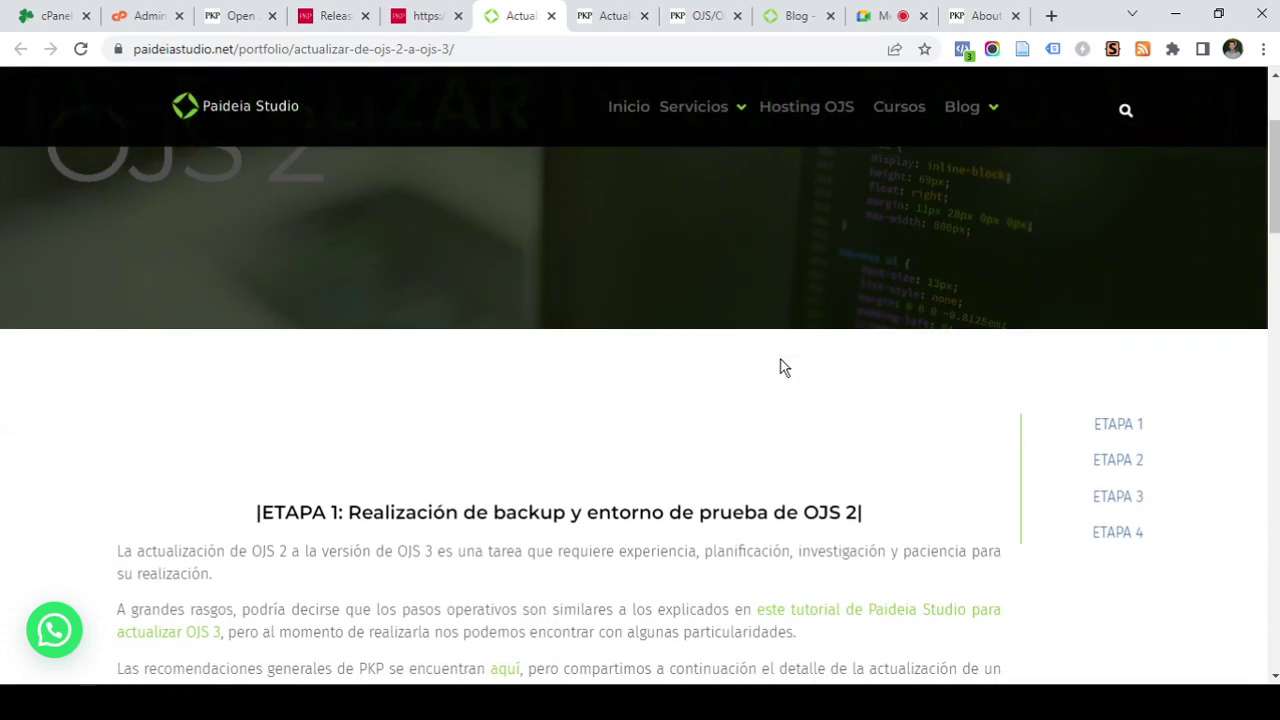
pyautogui.scroll(-4, 782, 367)
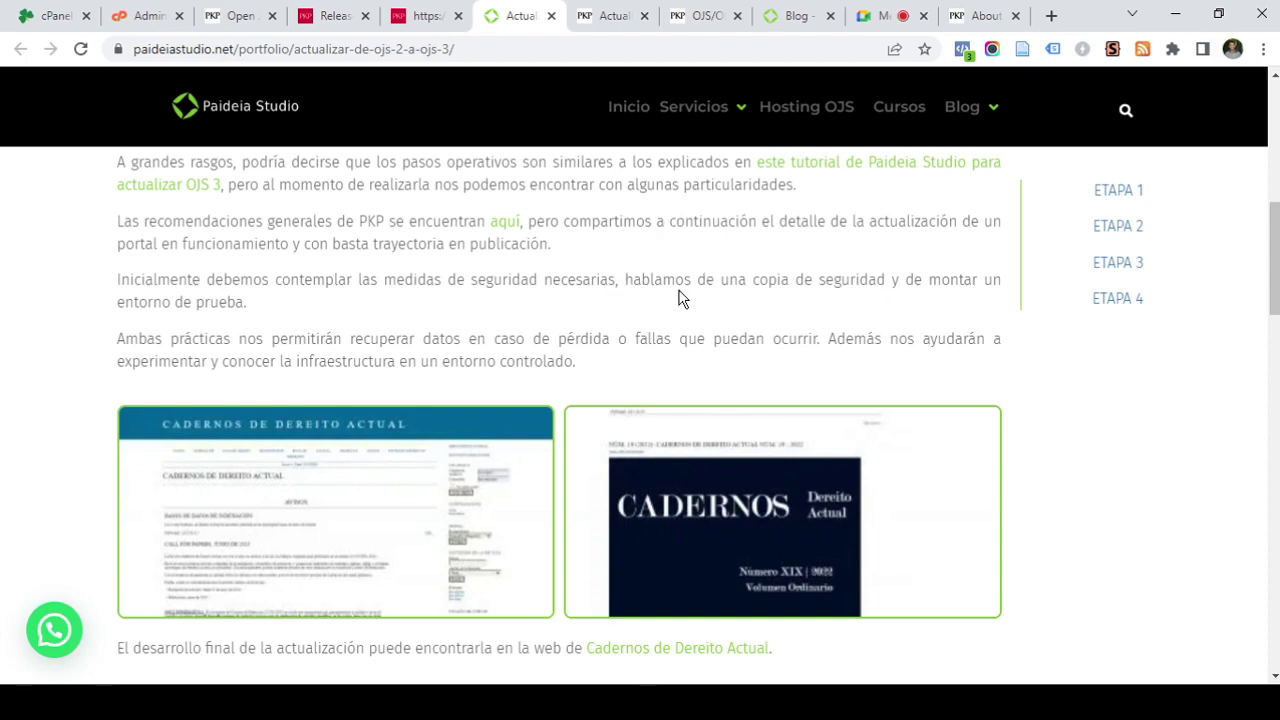
pyautogui.scroll(1, 680, 297)
pyautogui.click(514, 46)
pyautogui.hotkey('ctrl', 'c')
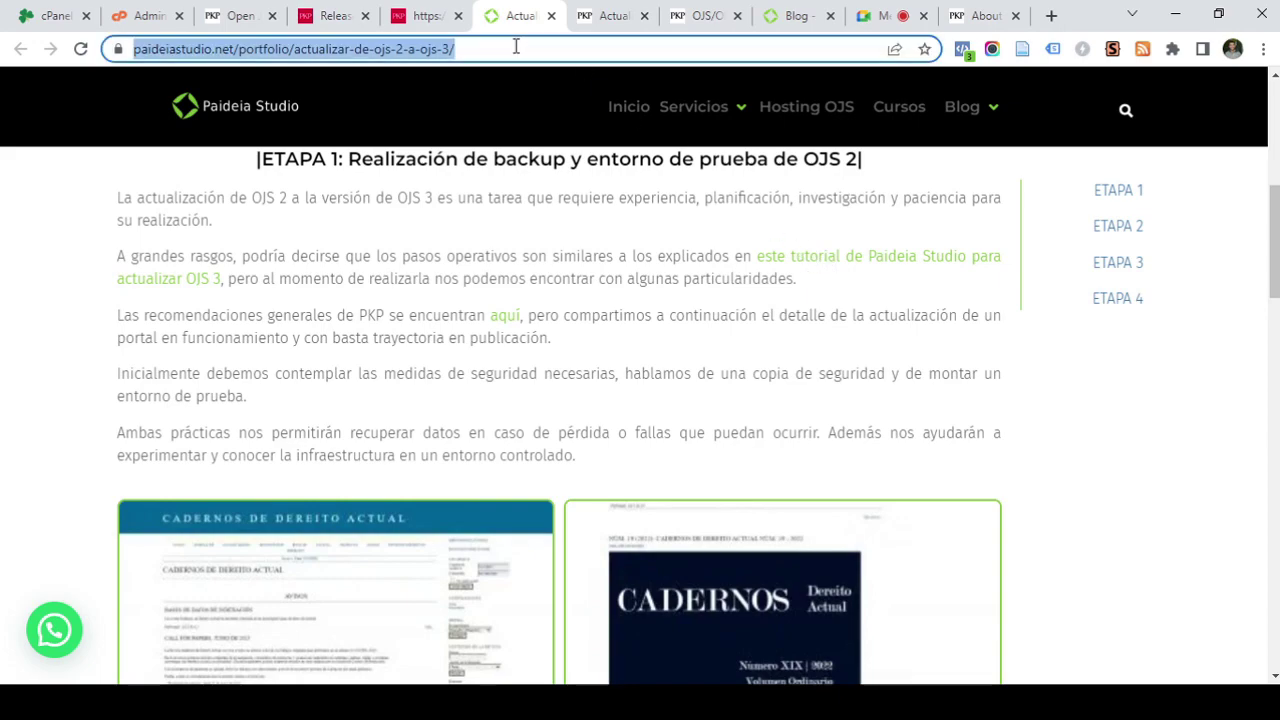
# Share the copied address of Paideia Studio's OJS 2 to OJS 3 guide in the Google Meet call chat
pyautogui.click(914, 12)
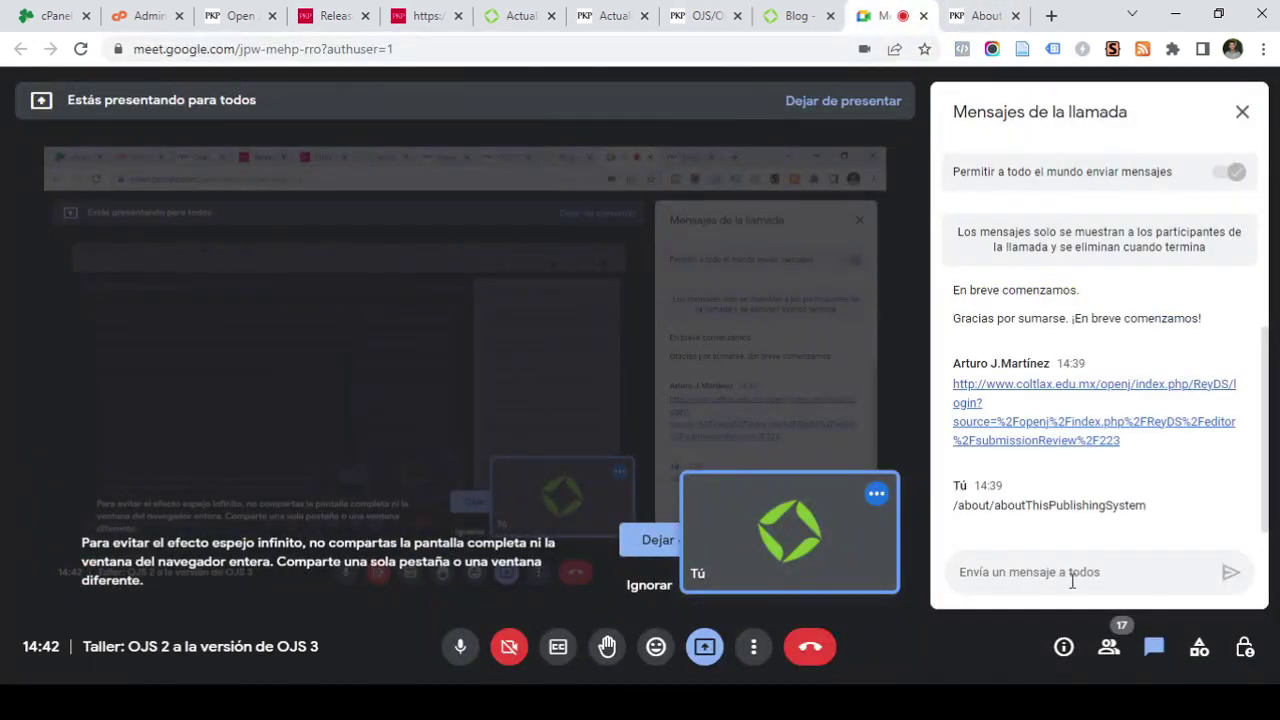
pyautogui.hotkey('ctrl', 'v')
pyautogui.press('Return')
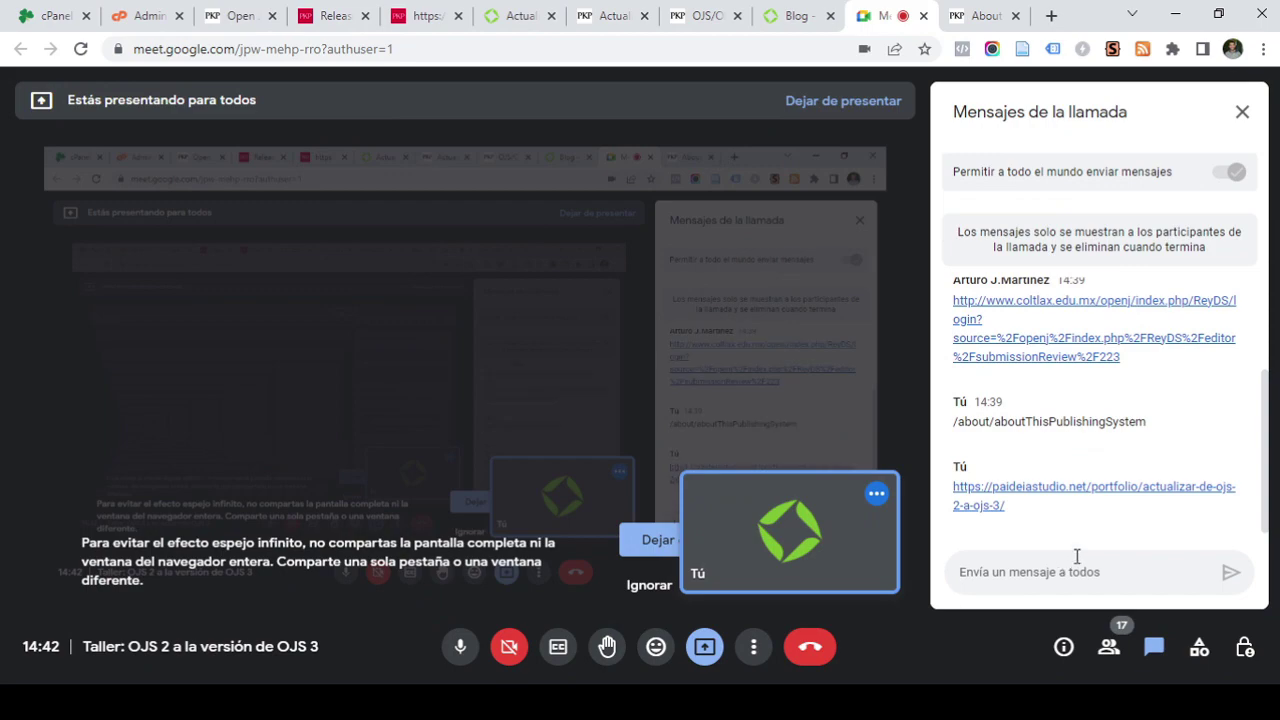
# Return to Paideia Studio's upgrade guide and highlight "Actualización de PHP" in the Etapa 2 heading
pyautogui.click(514, 15)
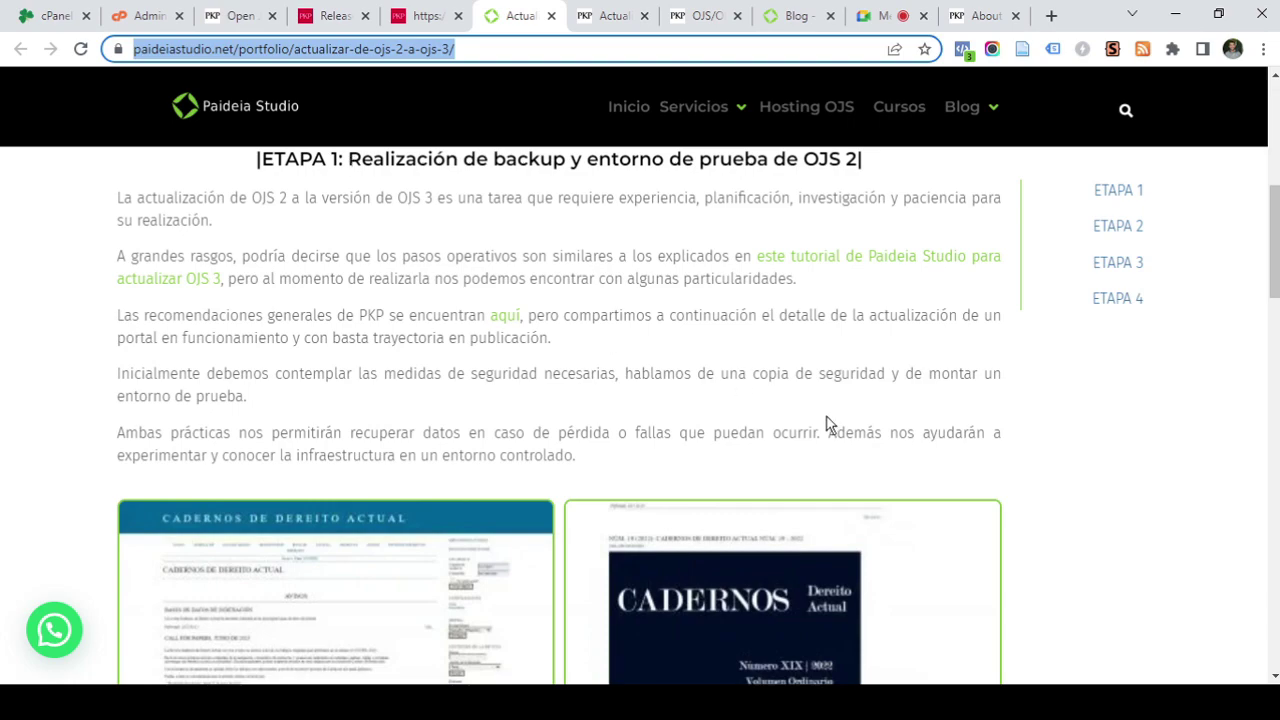
pyautogui.scroll(-3, 822, 400)
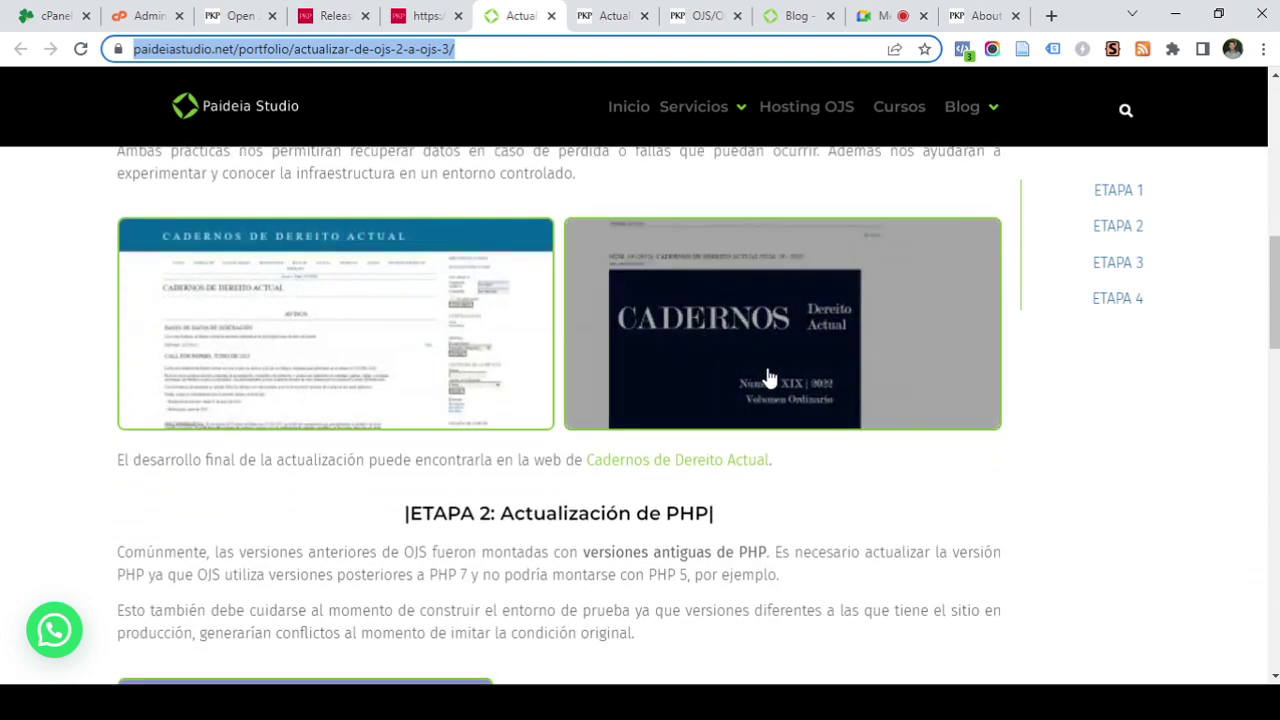
pyautogui.scroll(-1, 1051, 320)
pyautogui.scroll(-3, 1040, 320)
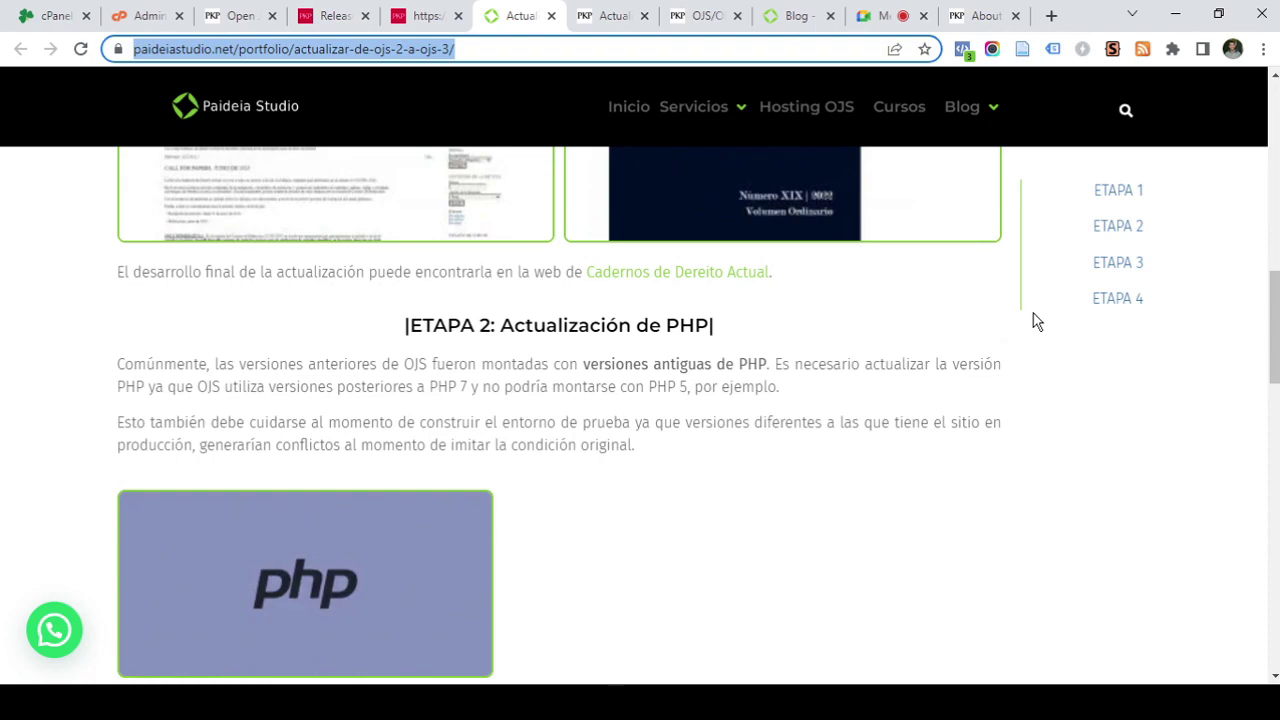
pyautogui.scroll(1, 670, 275)
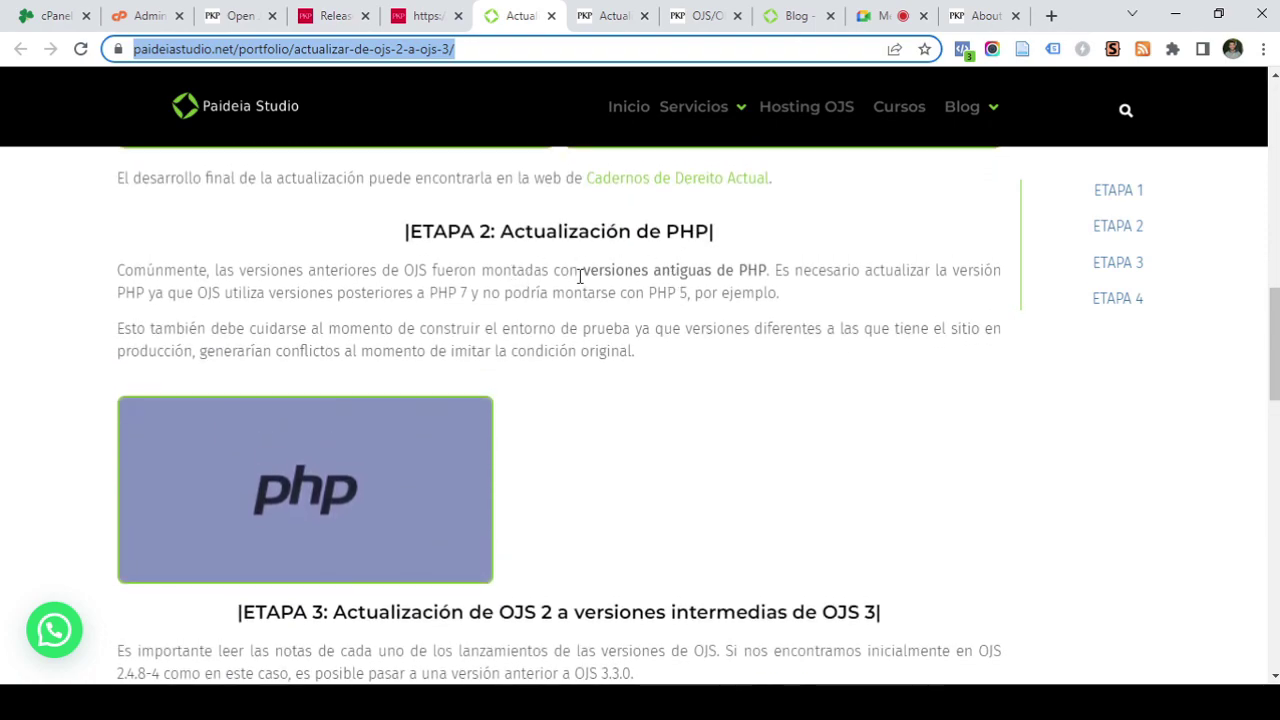
pyautogui.moveTo(499, 236); pyautogui.dragTo(711, 234)
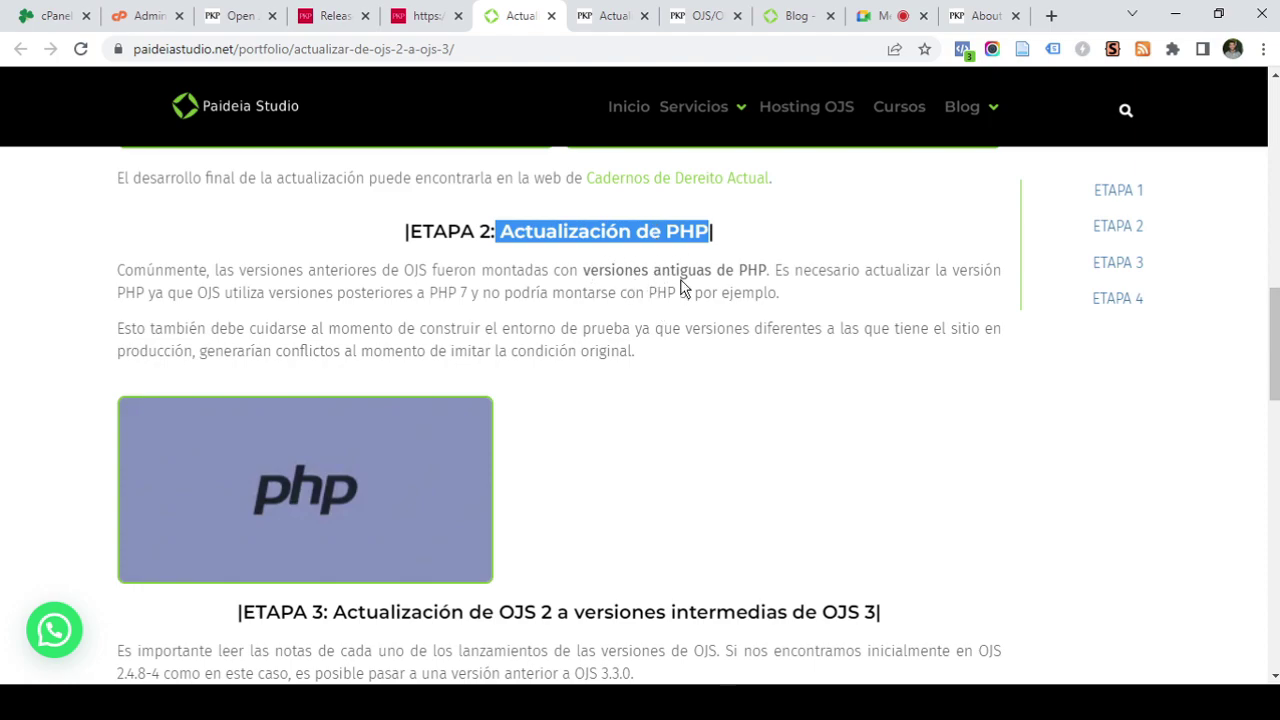
# Look over the OJS 3.3, 3.2 and 3.1 packages in PKP's release archive, and return to Paideia Studio's guide
pyautogui.click(325, 18)
pyautogui.scroll(-3, 755, 380)
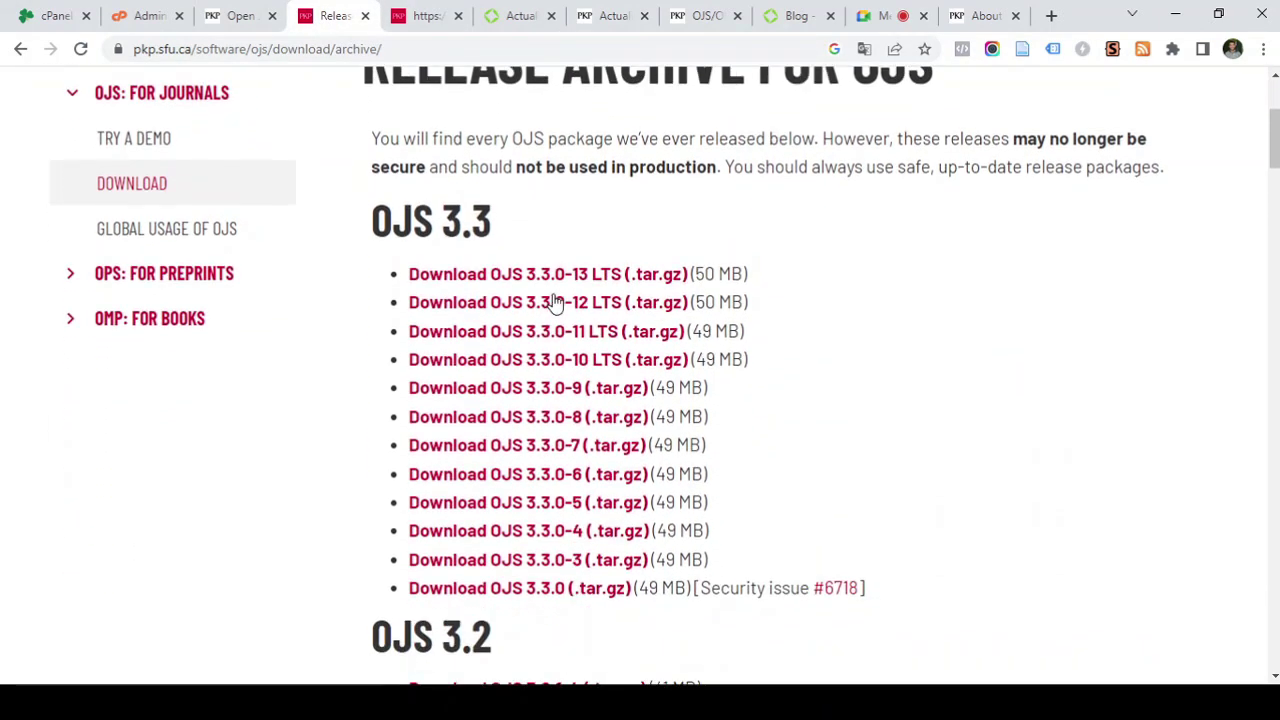
pyautogui.scroll(-5, 548, 284)
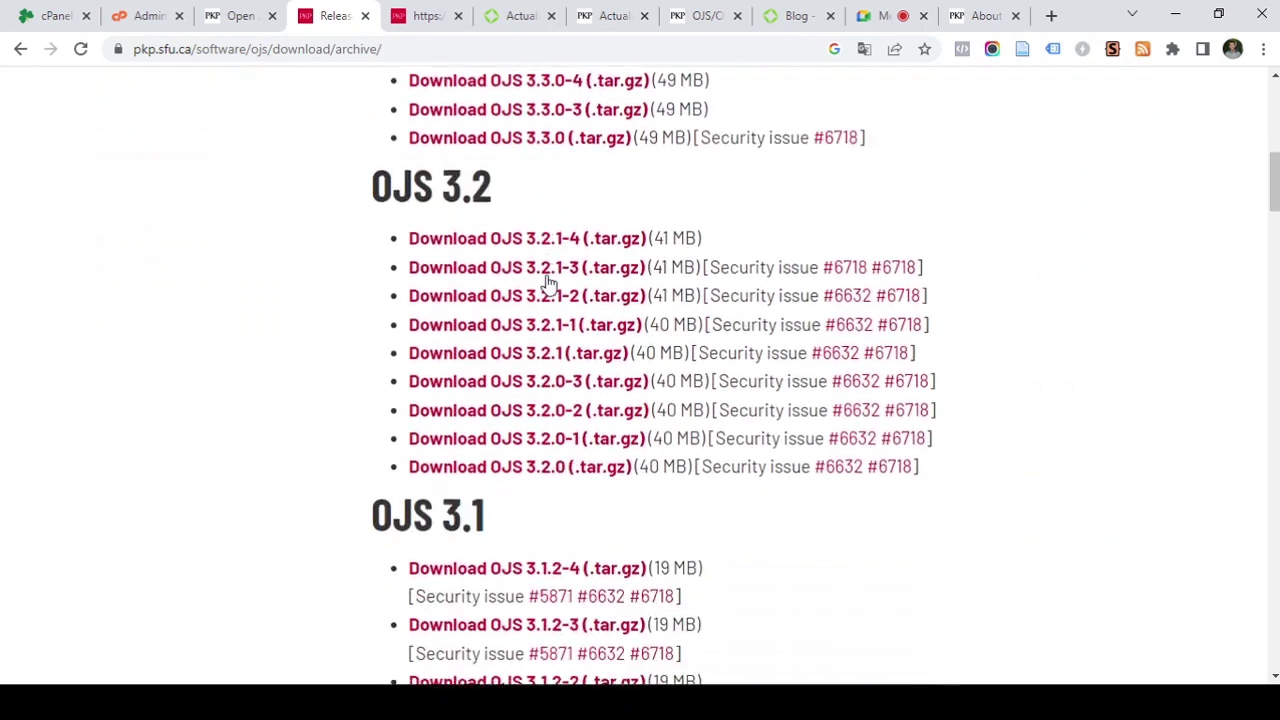
pyautogui.scroll(-2, 548, 284)
pyautogui.scroll(7, 549, 283)
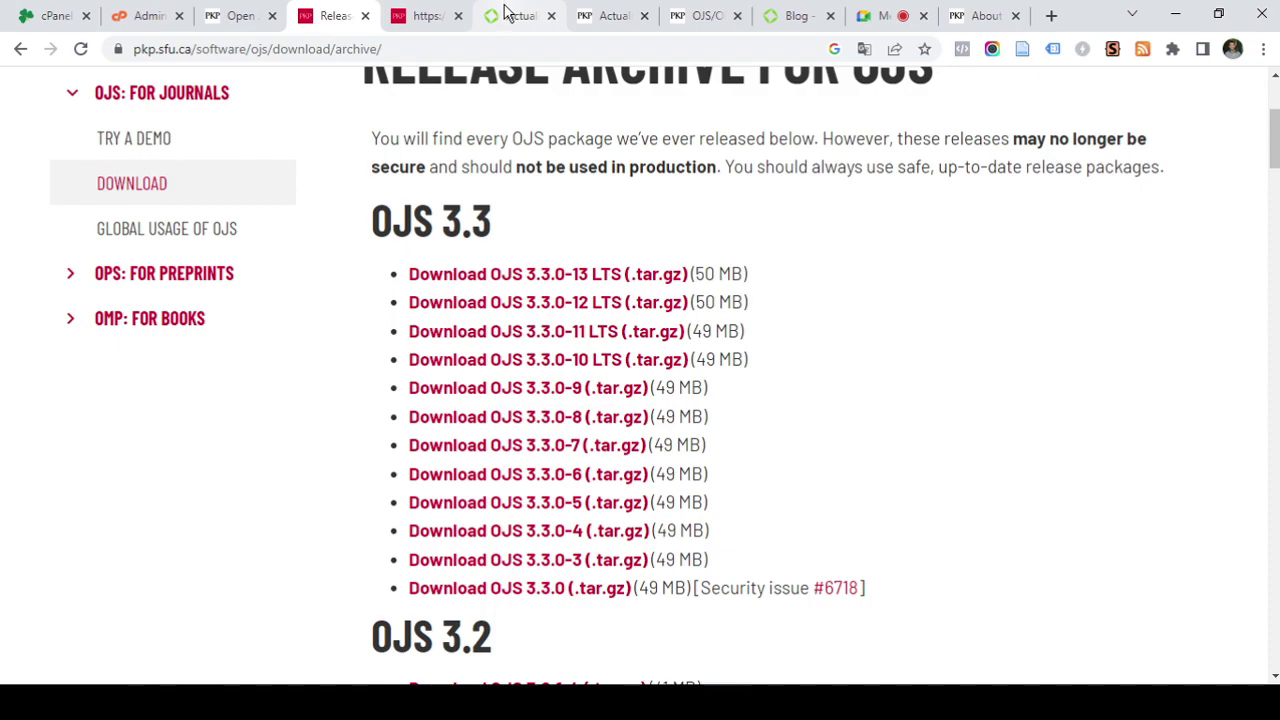
pyautogui.click(510, 14)
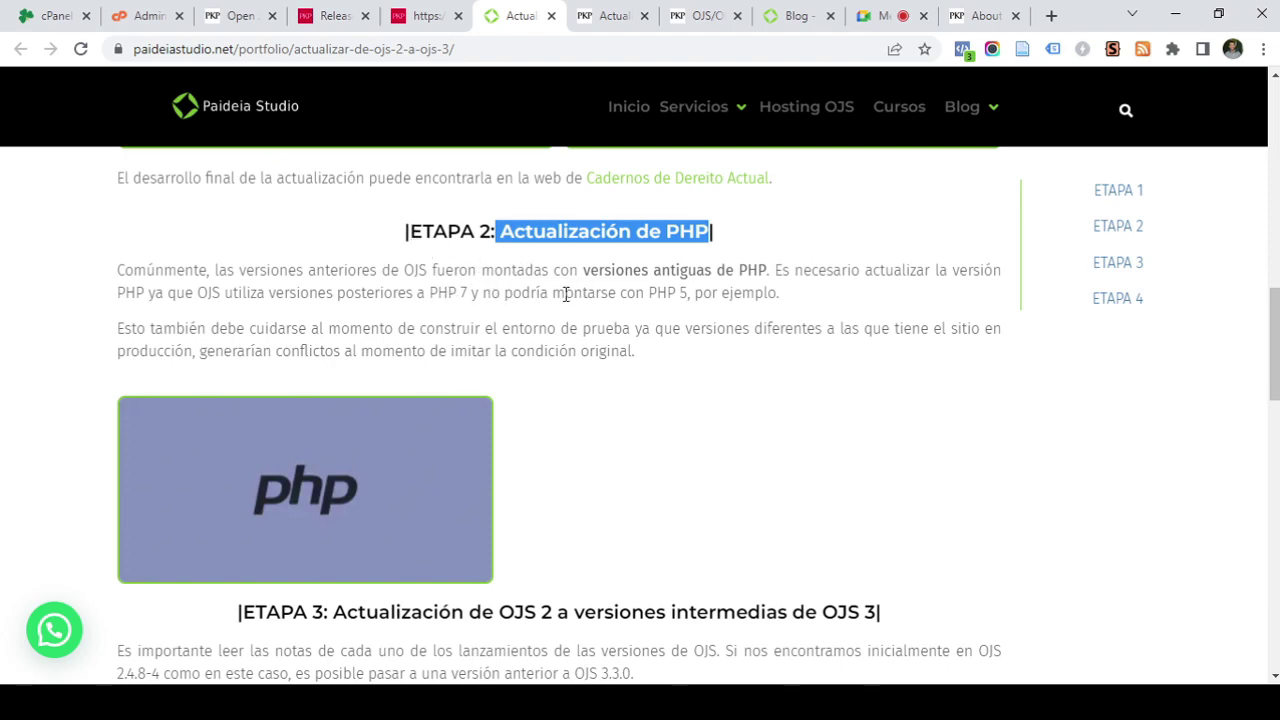
# Switch to the hosting cPanel and look over its home page sections, from Correo Electrónico and Databases down to Software
pyautogui.click(58, 17)
pyautogui.scroll(1, 463, 401)
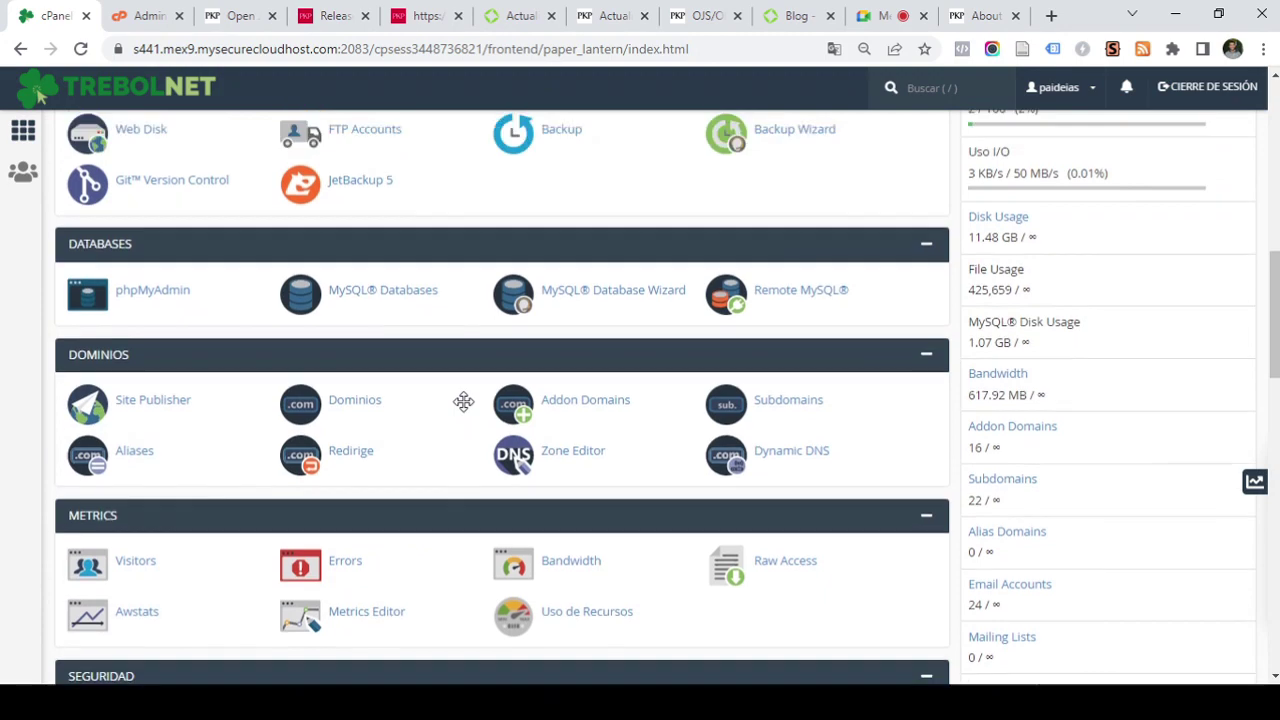
pyautogui.scroll(5, 463, 401)
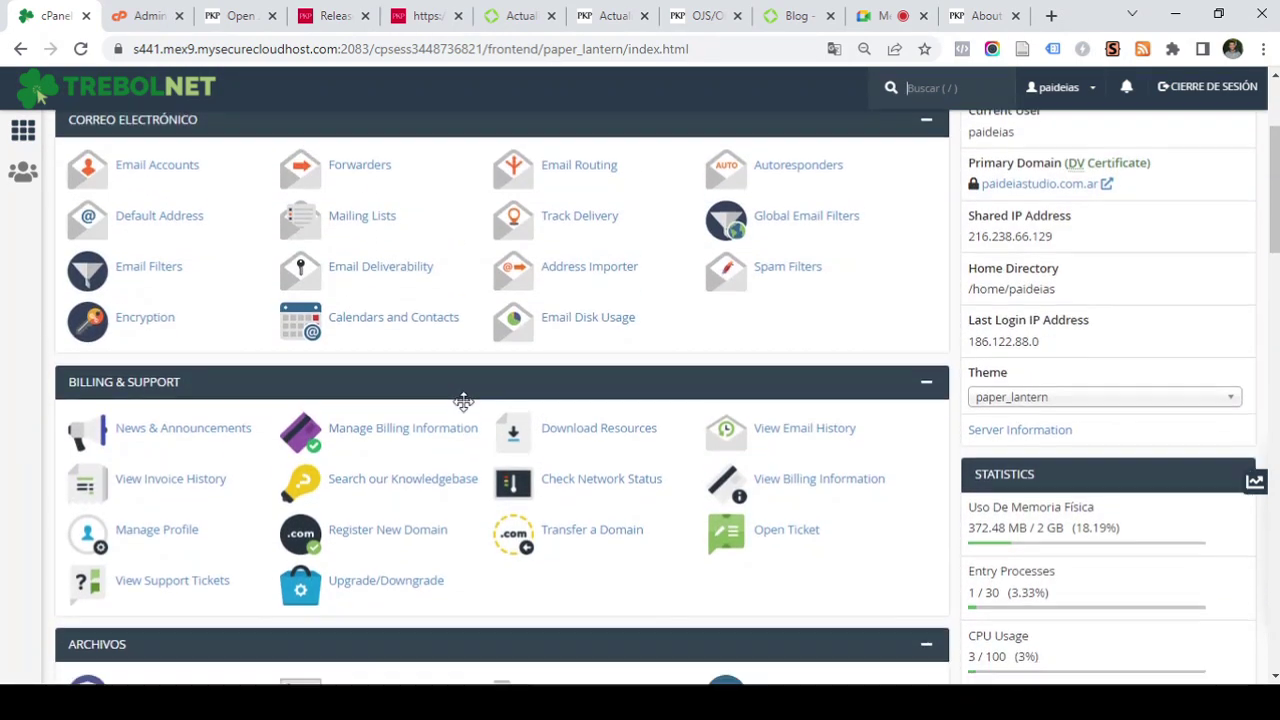
pyautogui.scroll(-2, 463, 401)
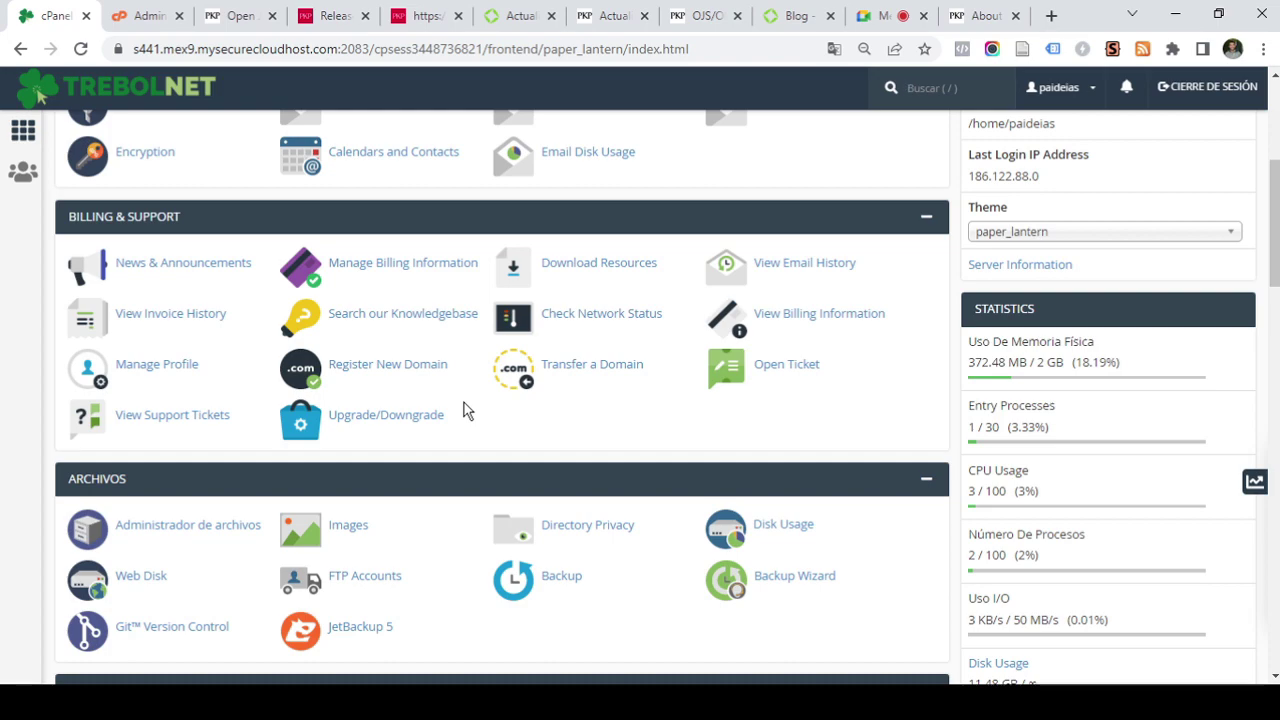
pyautogui.press('/')
pyautogui.moveTo(1276, 200); pyautogui.dragTo(1276, 198)
pyautogui.scroll(5, 1276, 200)
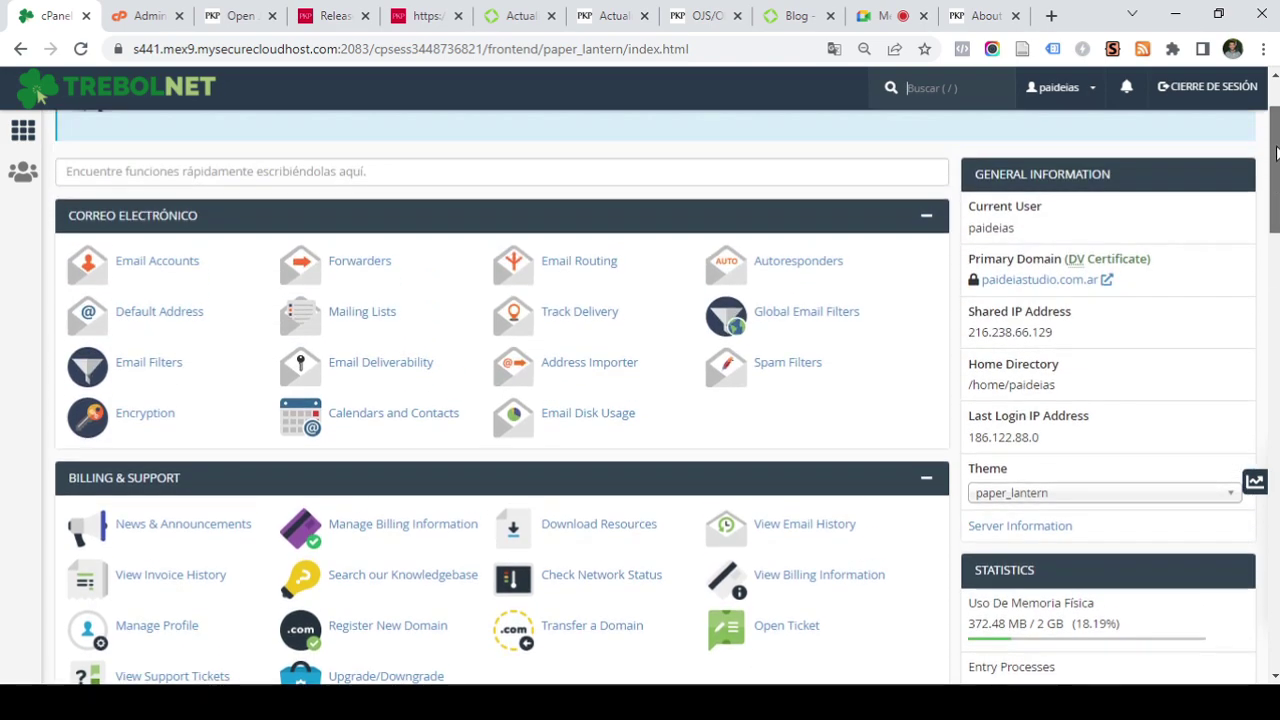
pyautogui.scroll(-5, 37, 93)
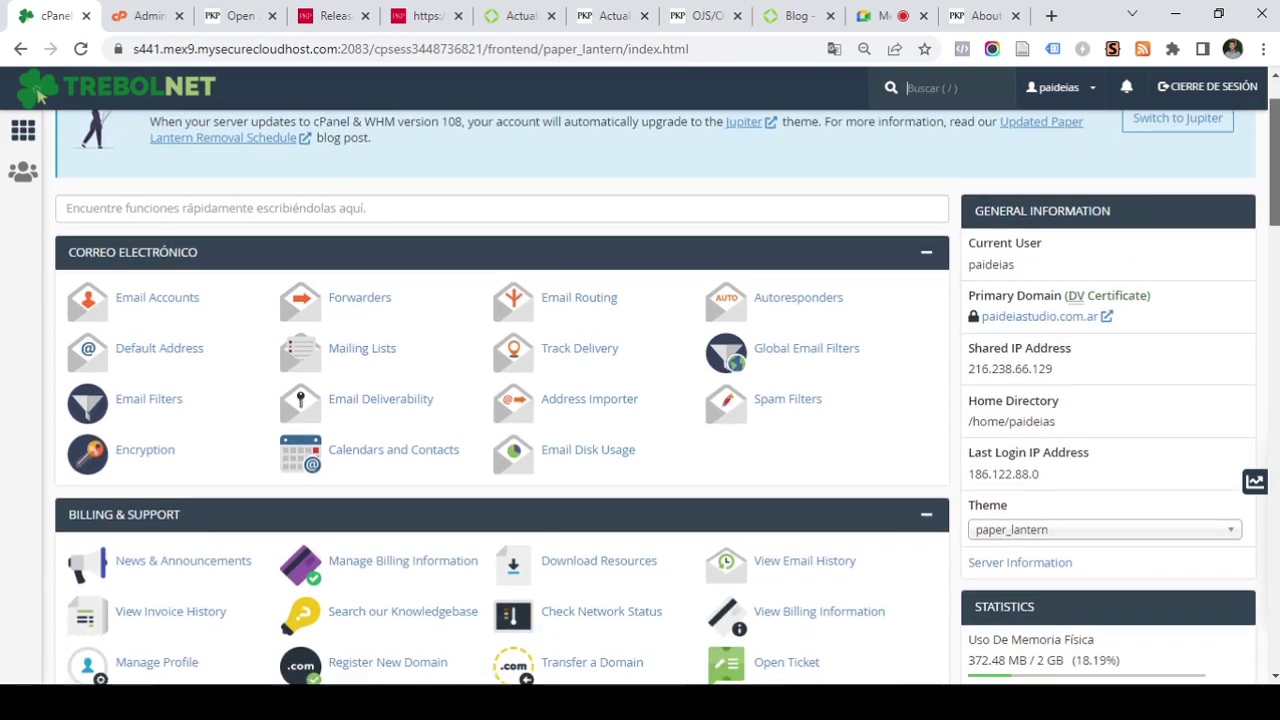
pyautogui.scroll(-1, 37, 93)
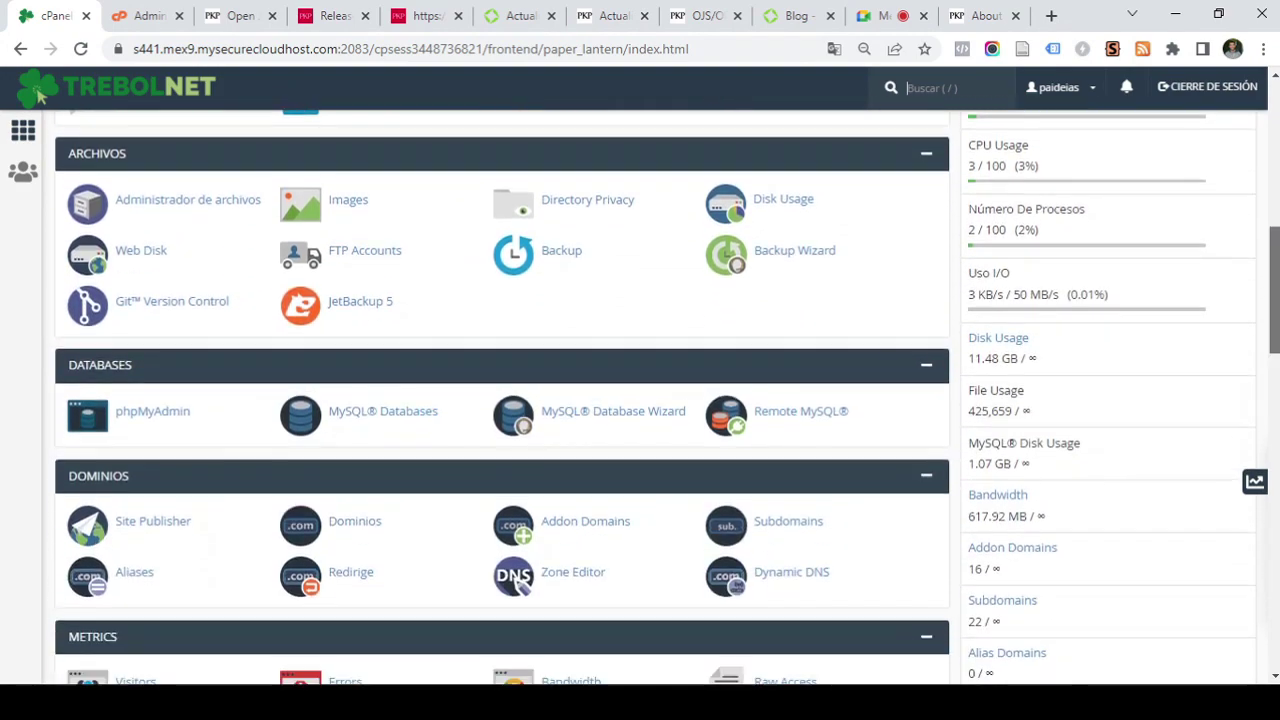
pyautogui.scroll(-1, 546, 250)
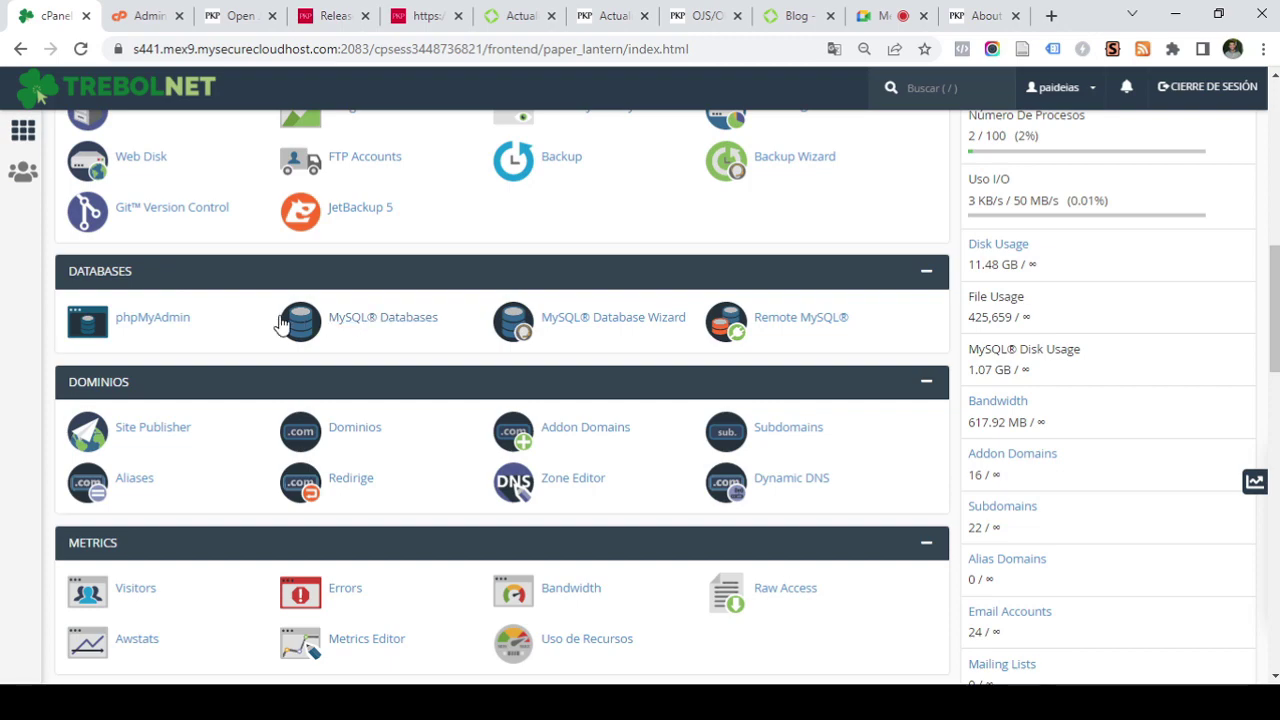
pyautogui.scroll(-2, 871, 374)
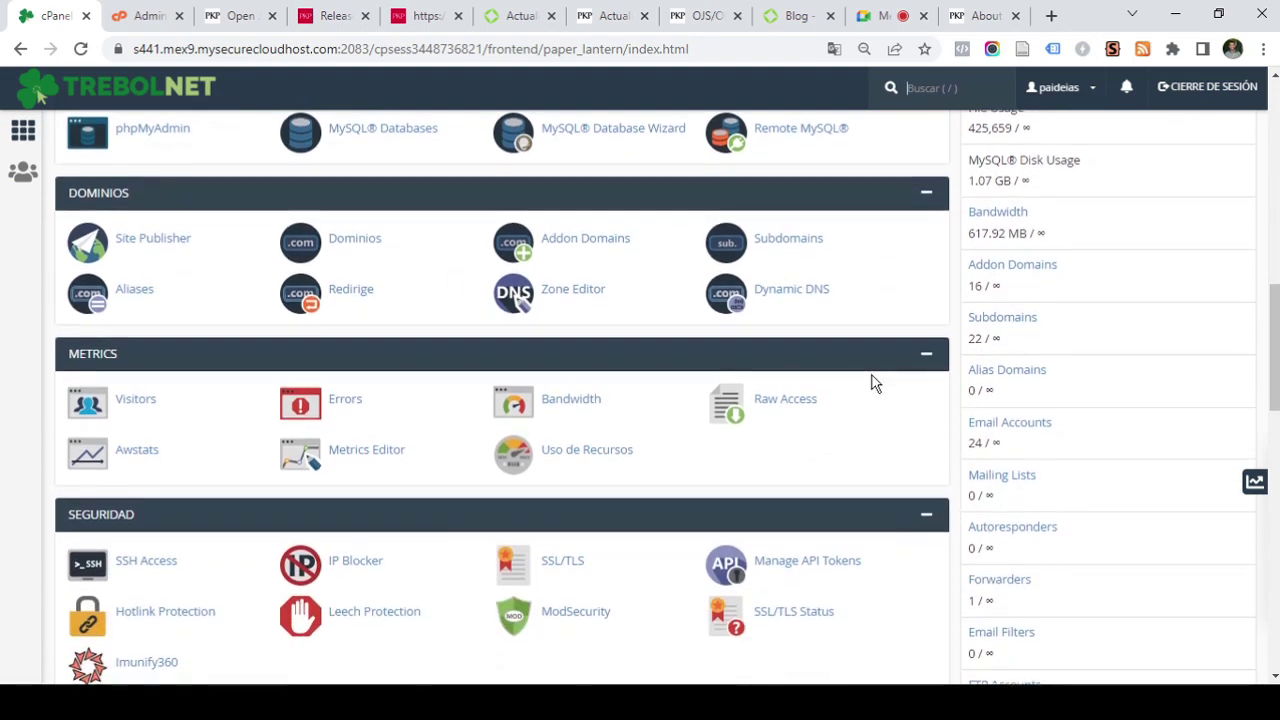
pyautogui.scroll(-2, 872, 378)
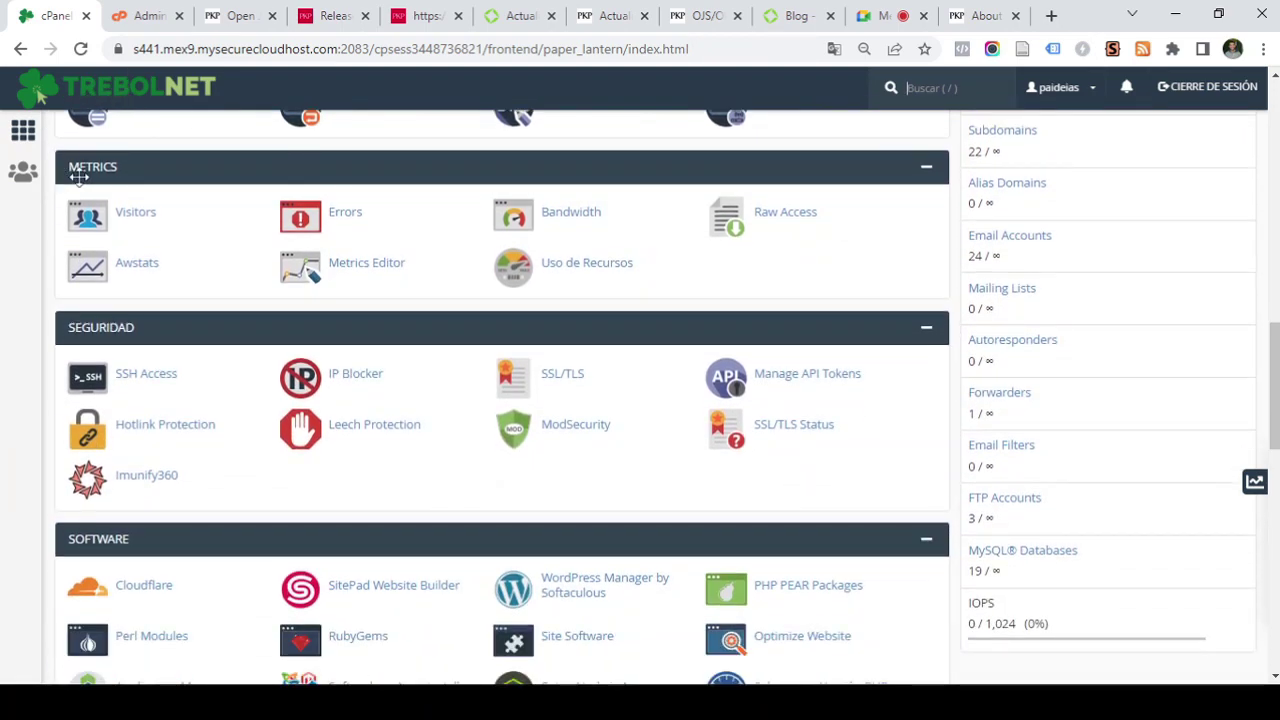
pyautogui.scroll(-2, 749, 377)
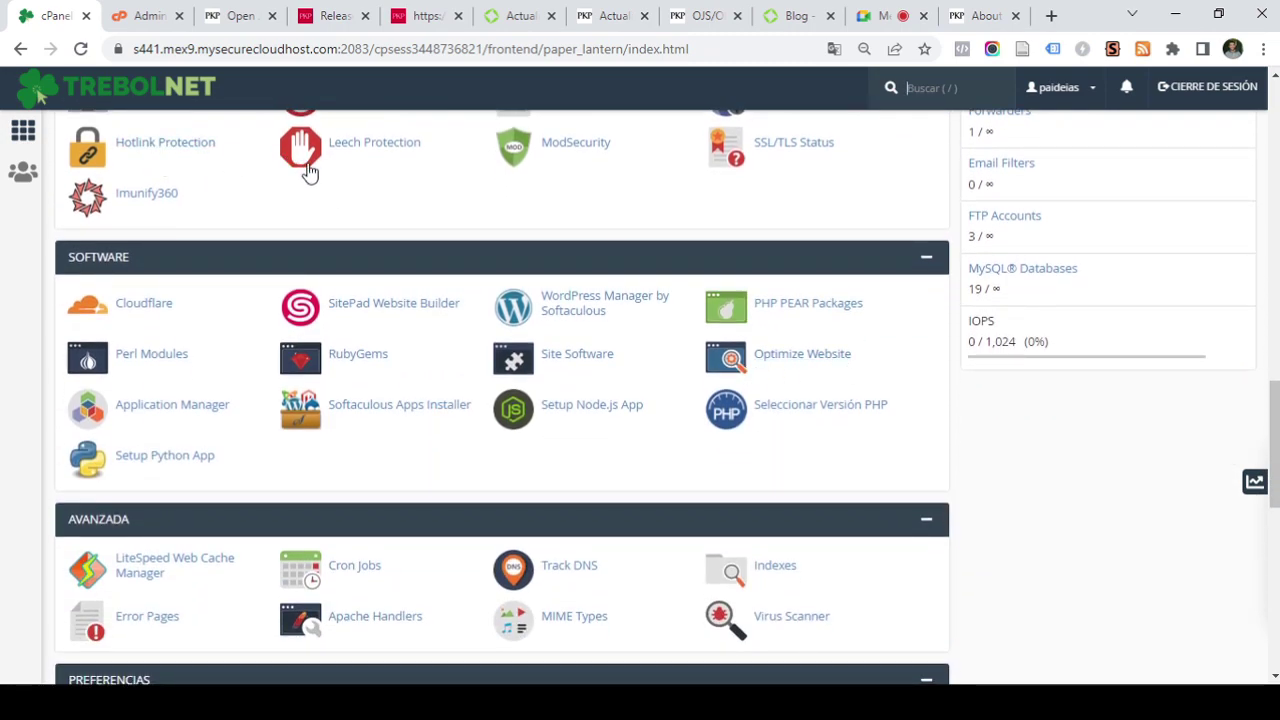
# Open Seleccionar Versión PHP and show the list of selectable PHP versions, leaving it without choosing one
pyautogui.click(831, 416)
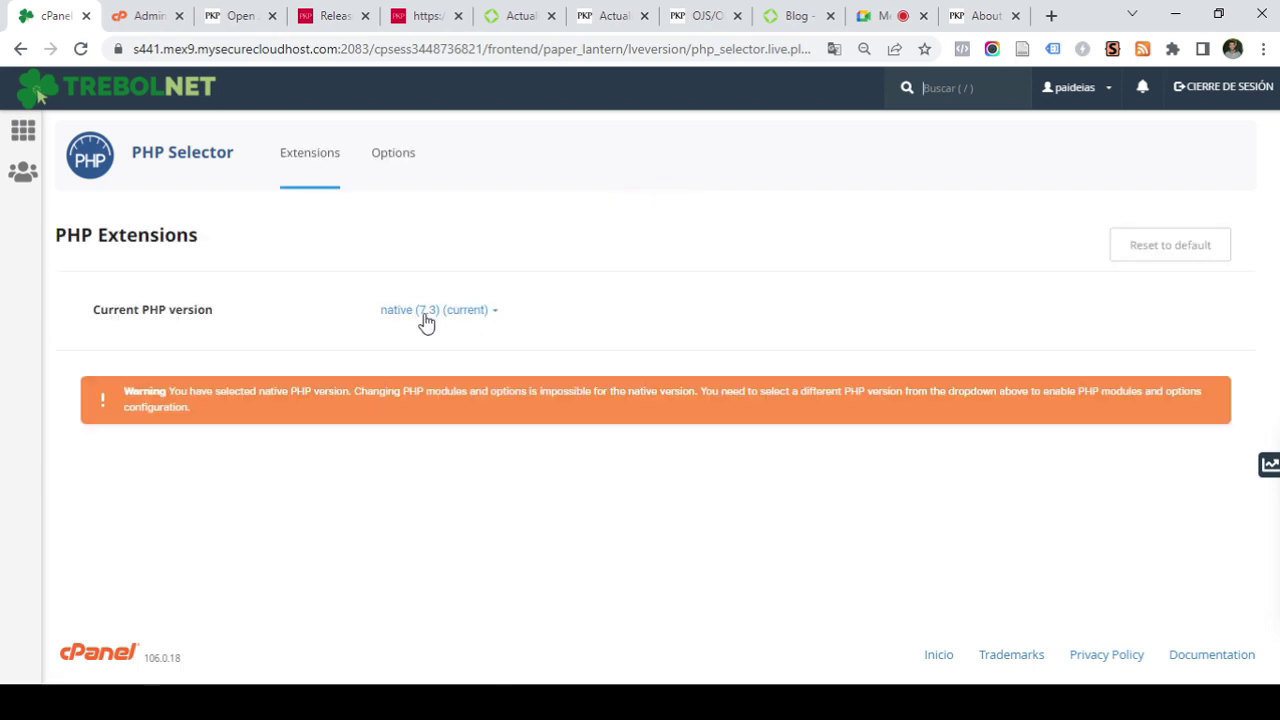
pyautogui.click(494, 318)
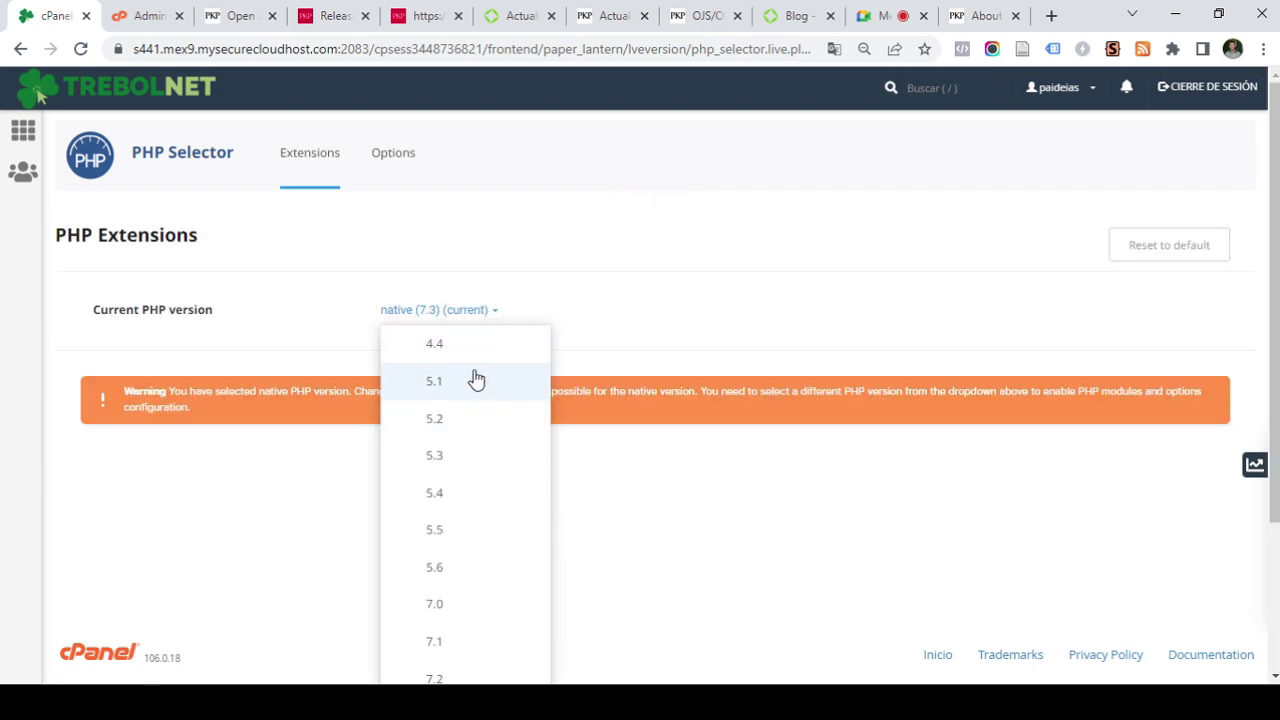
pyautogui.scroll(-2, 448, 413)
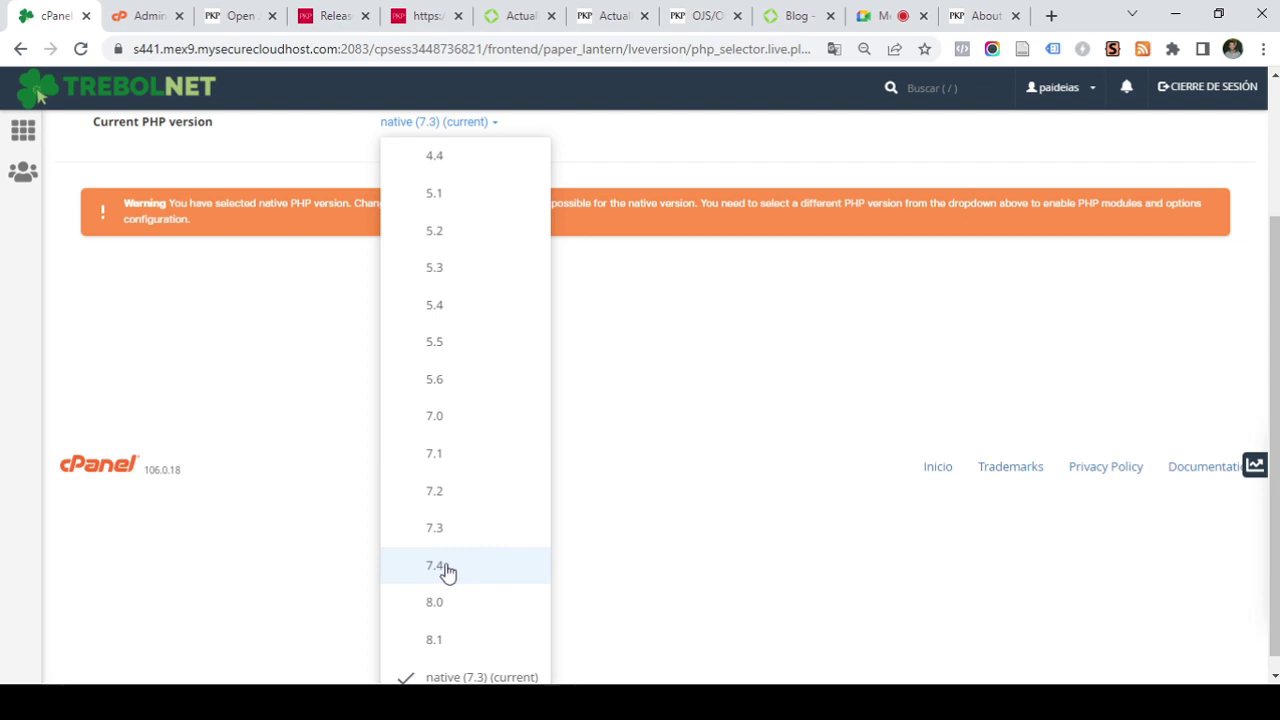
pyautogui.scroll(1, 636, 400)
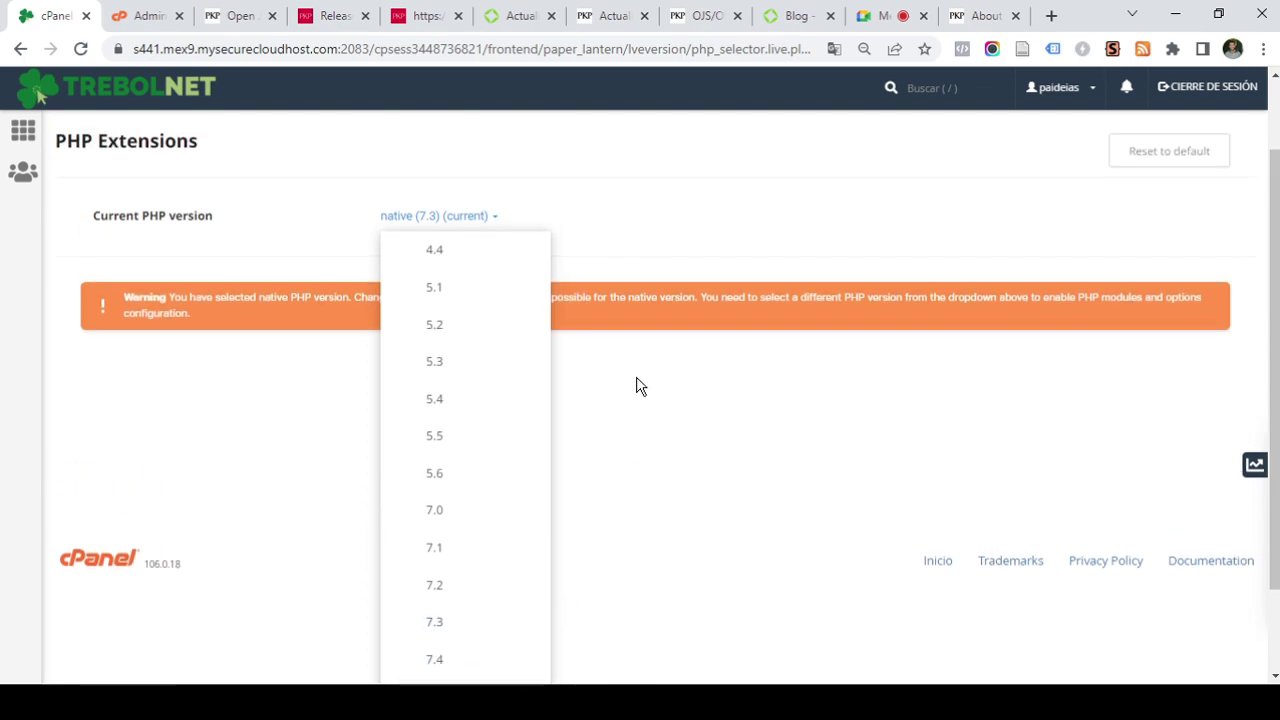
pyautogui.click(658, 224)
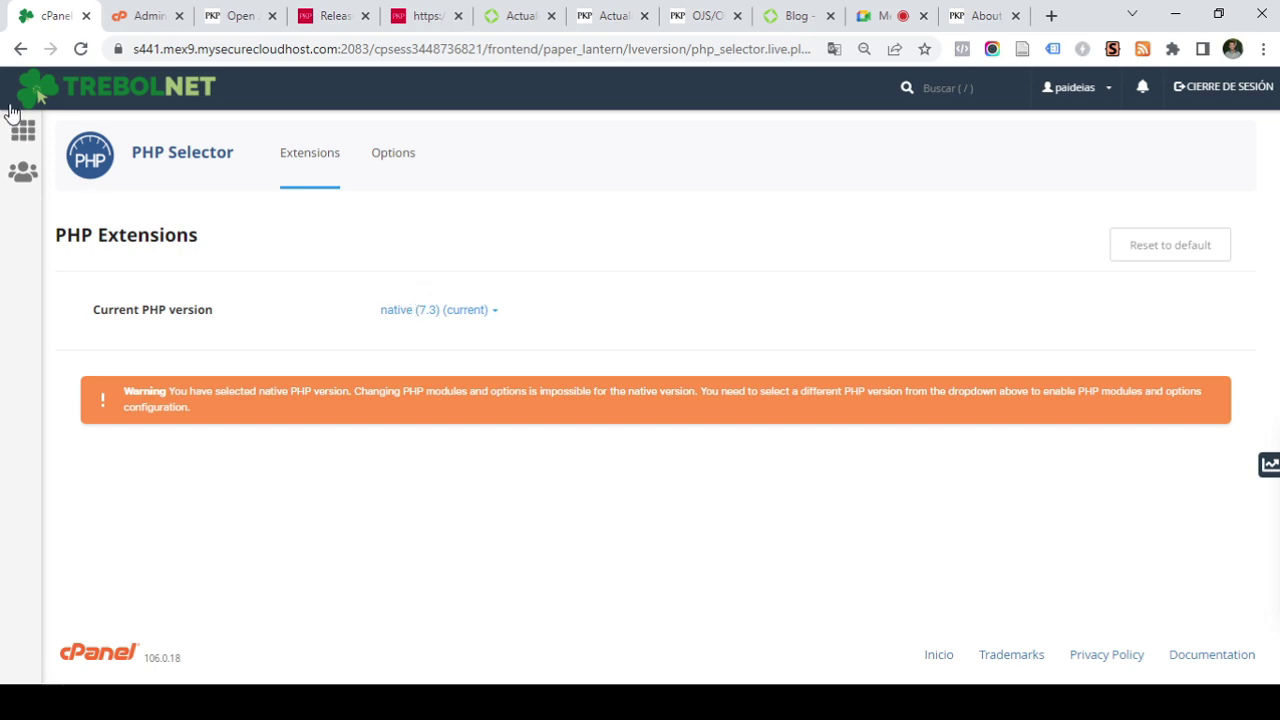
# Return to the cPanel home page and look over the Software, Avanzada and Preferencias sections
pyautogui.click(57, 90)
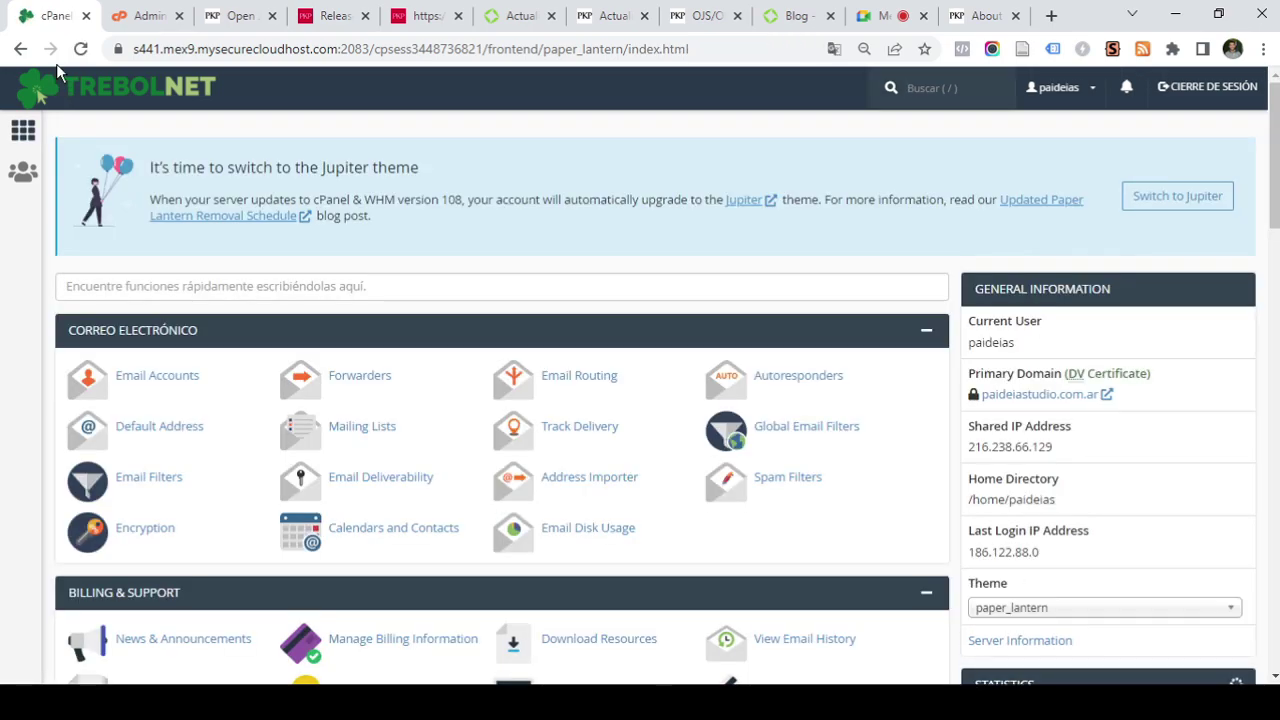
pyautogui.scroll(-1, 800, 420)
pyautogui.scroll(-8, 800, 420)
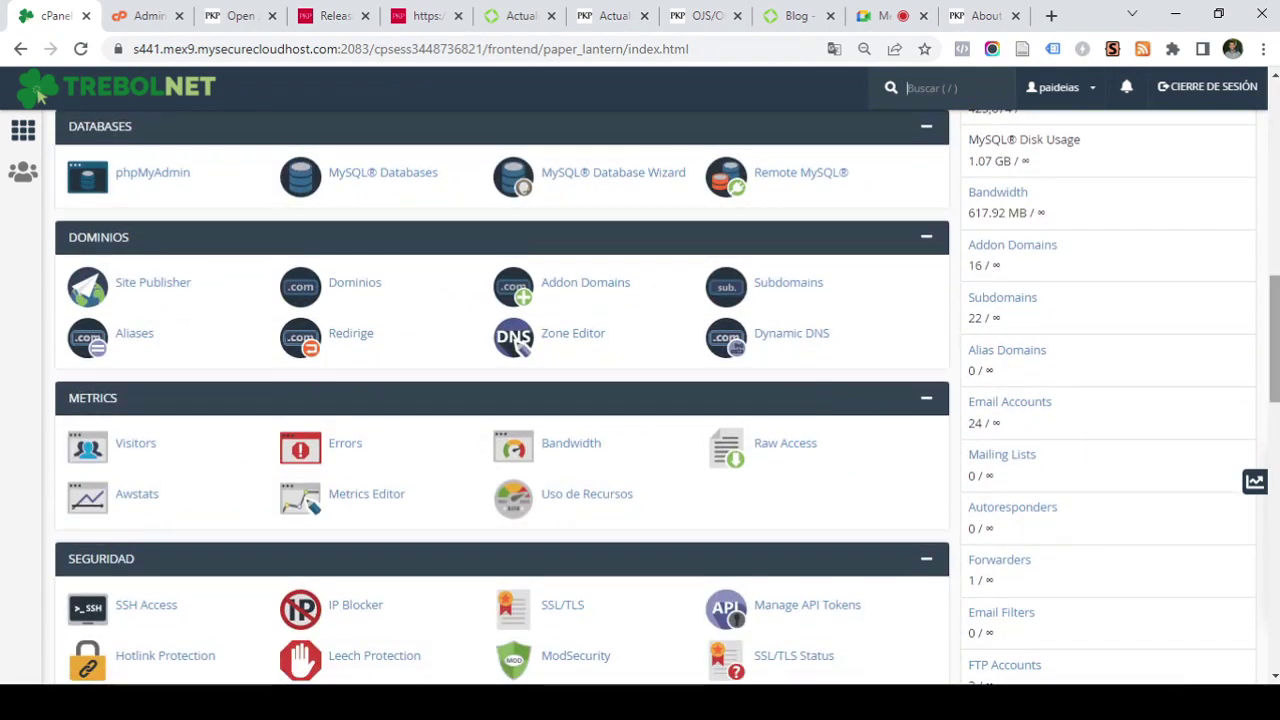
pyautogui.moveTo(1275, 350); pyautogui.dragTo(1275, 440)
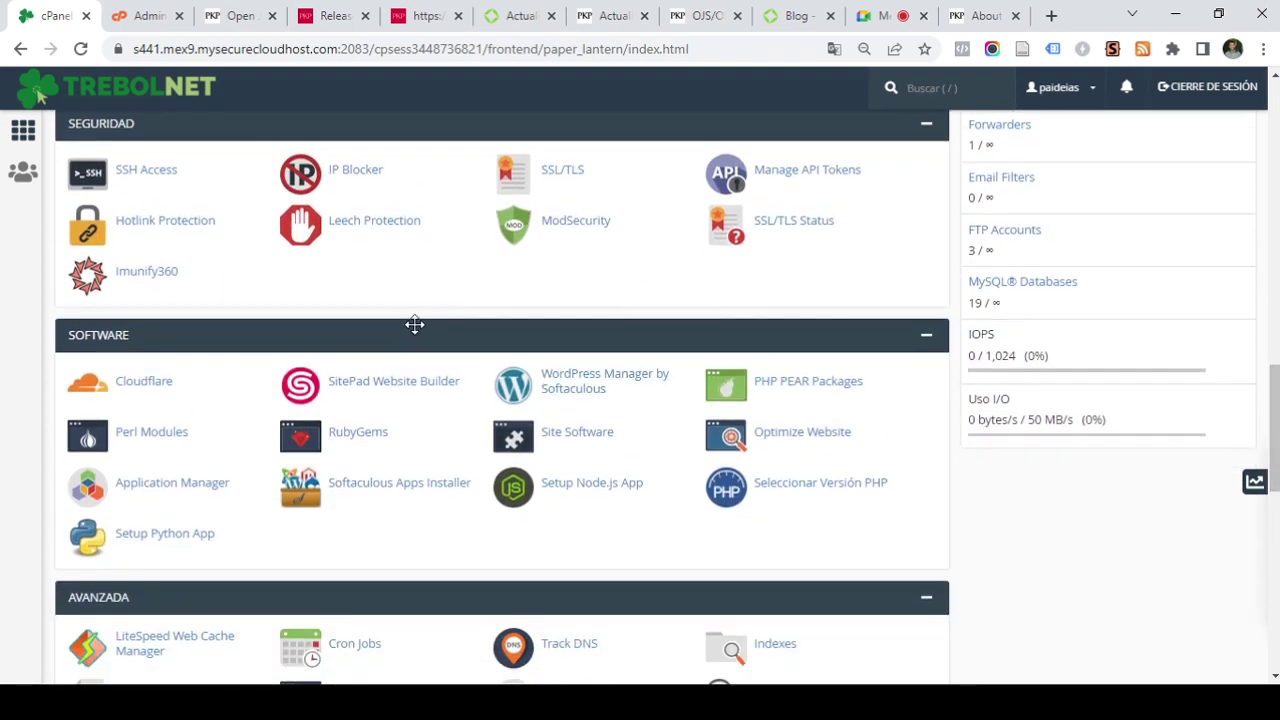
pyautogui.scroll(-2, 414, 325)
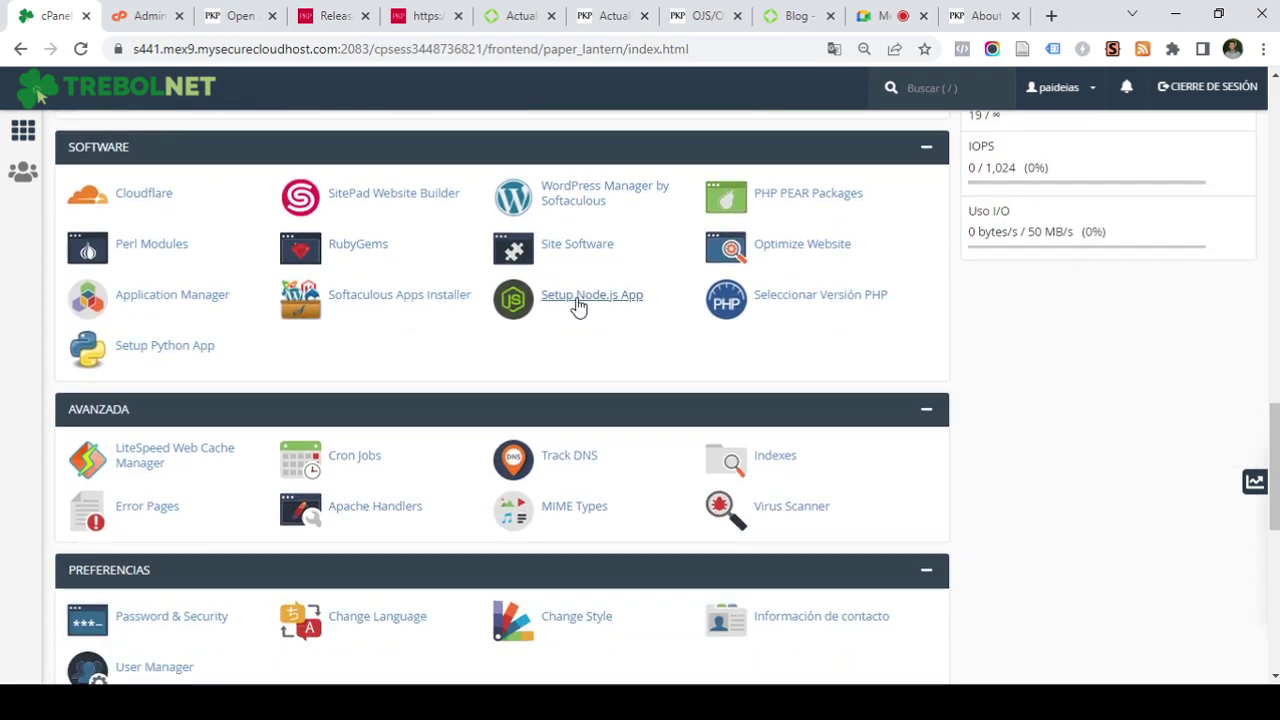
pyautogui.scroll(-1, 538, 298)
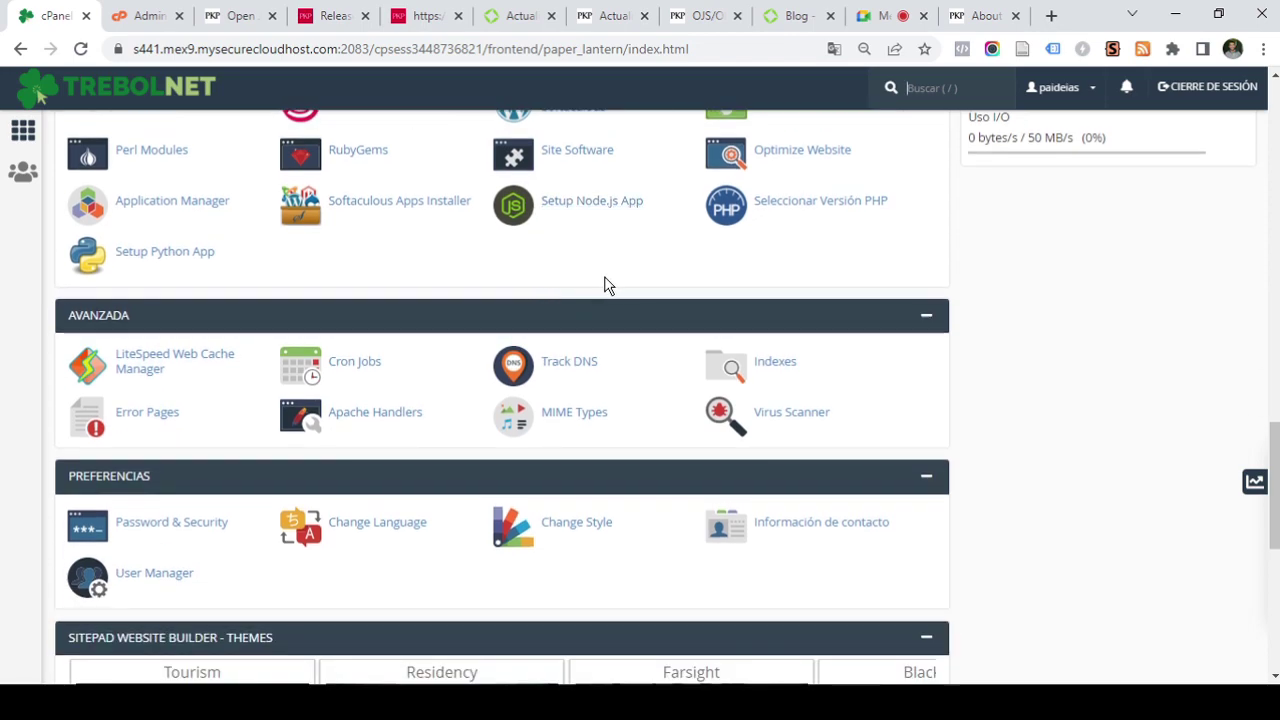
pyautogui.scroll(-2, 605, 284)
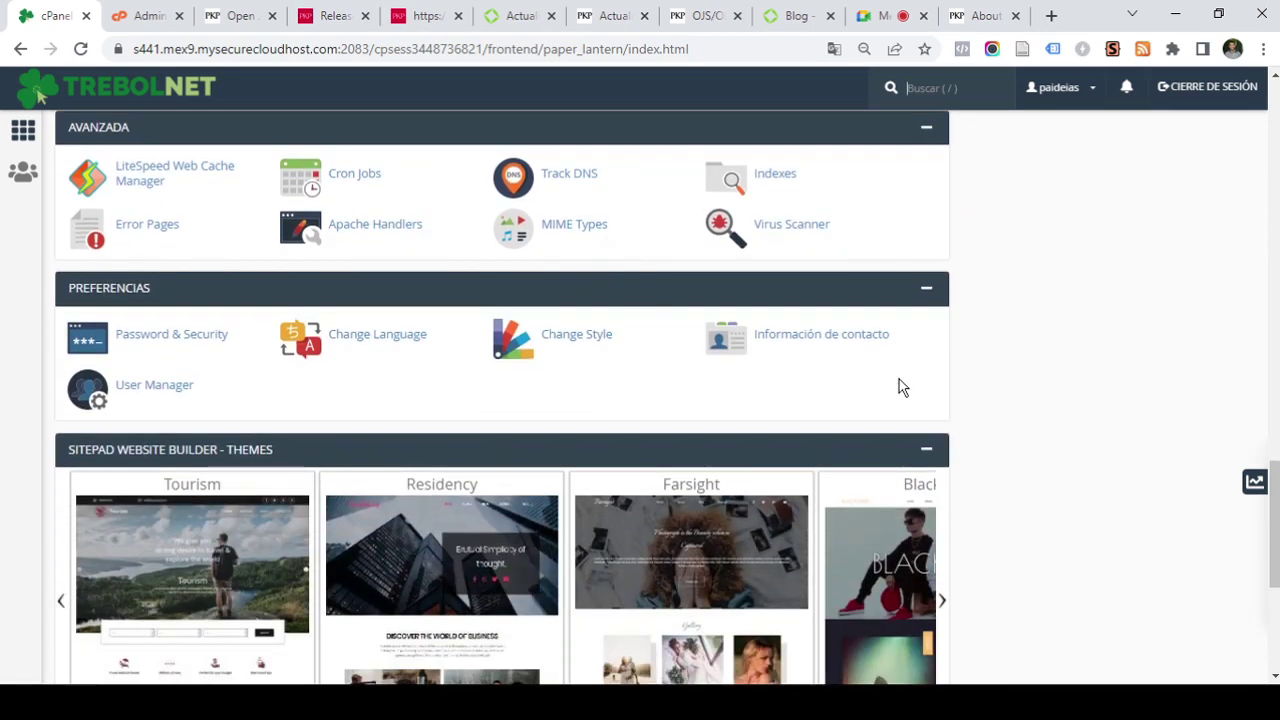
pyautogui.scroll(3, 906, 378)
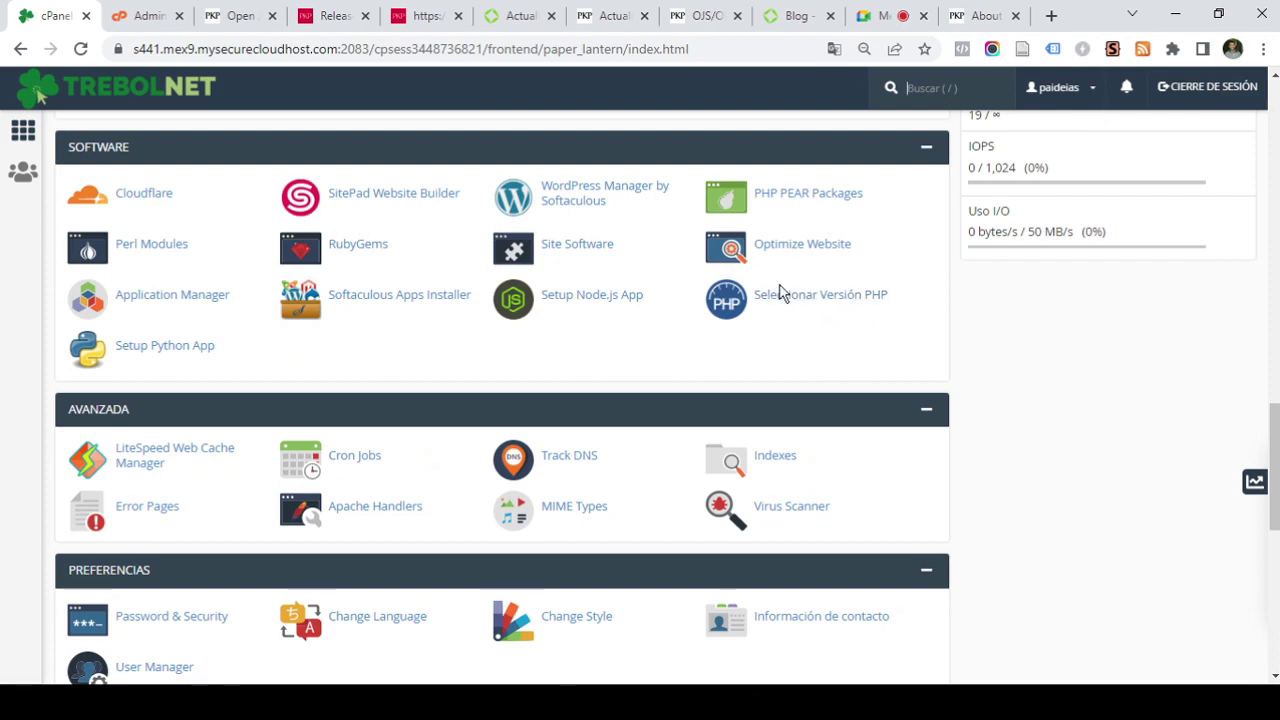
# Go back to Paideia Studio's guide and show the end of Etapa 2 and the start of Etapa 3
pyautogui.click(520, 15)
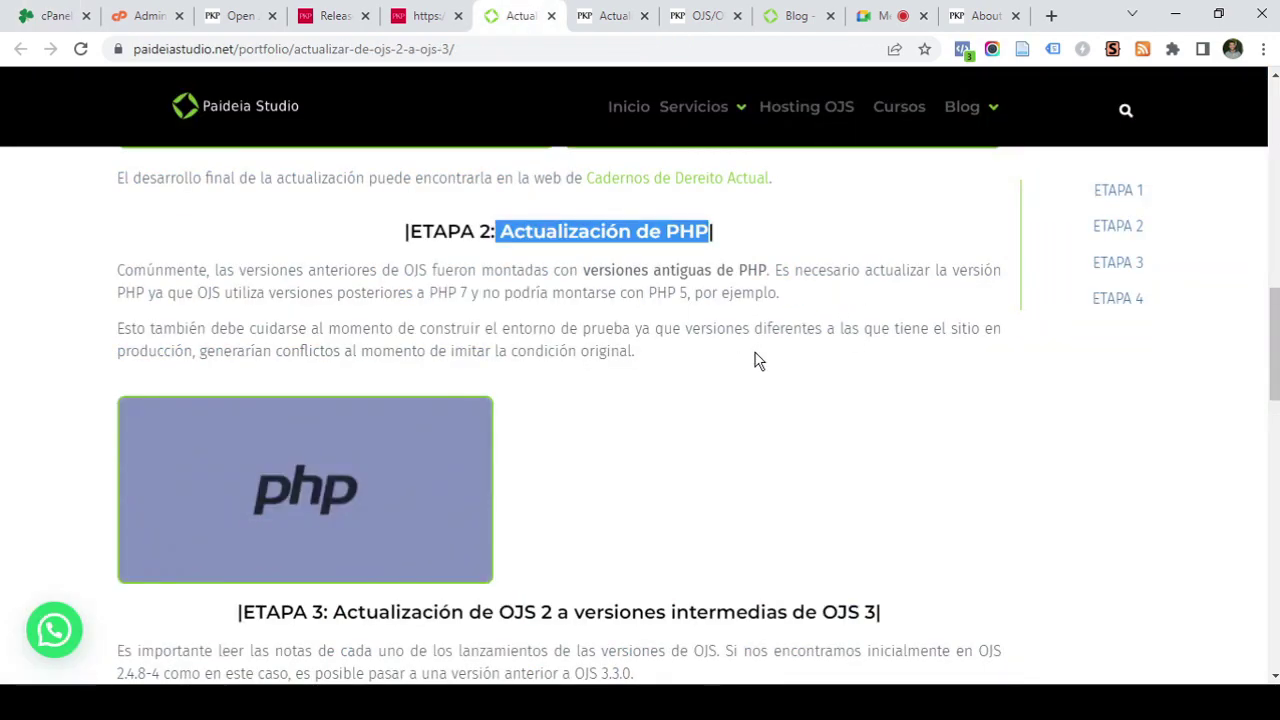
pyautogui.scroll(-2, 740, 365)
pyautogui.scroll(1, 780, 334)
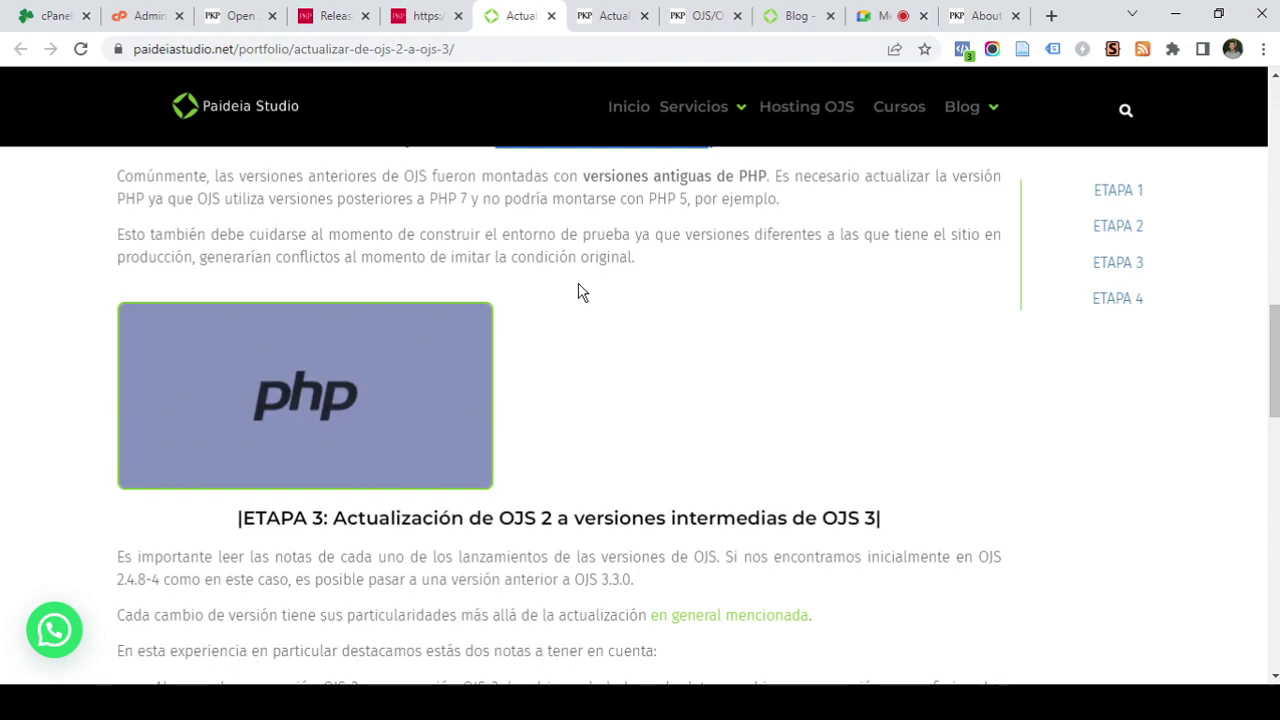
# Show the Etapa 3 notes in the guide, and check PKP's UPGRADE document at the section on upgrading from OJS 2.4.x
pyautogui.scroll(-3, 580, 285)
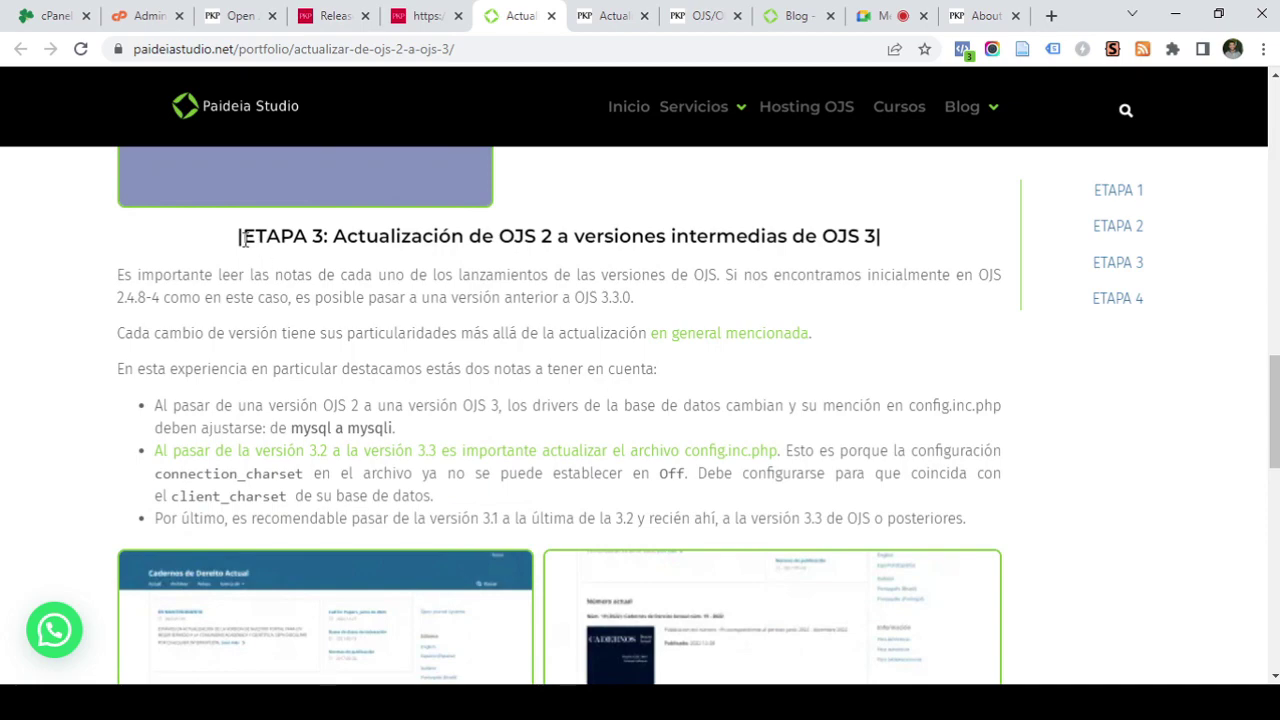
pyautogui.click(440, 16)
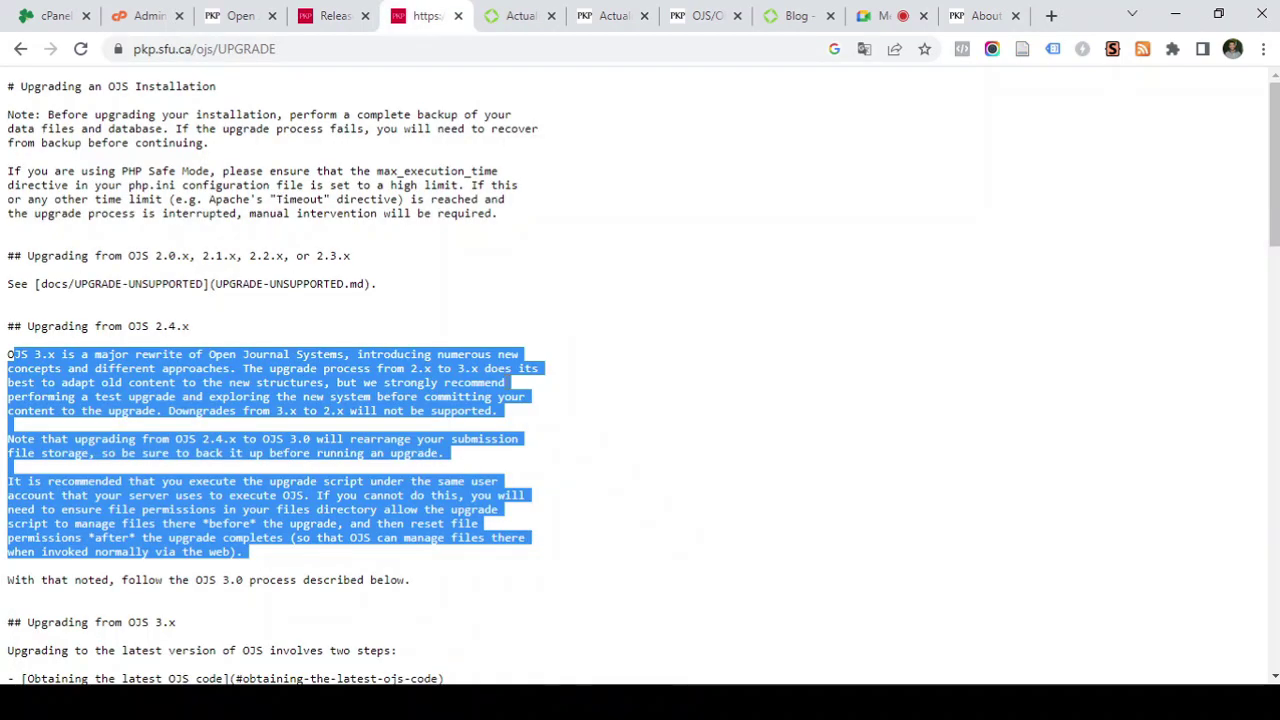
pyautogui.click(306, 283)
pyautogui.scroll(-1, 305, 284)
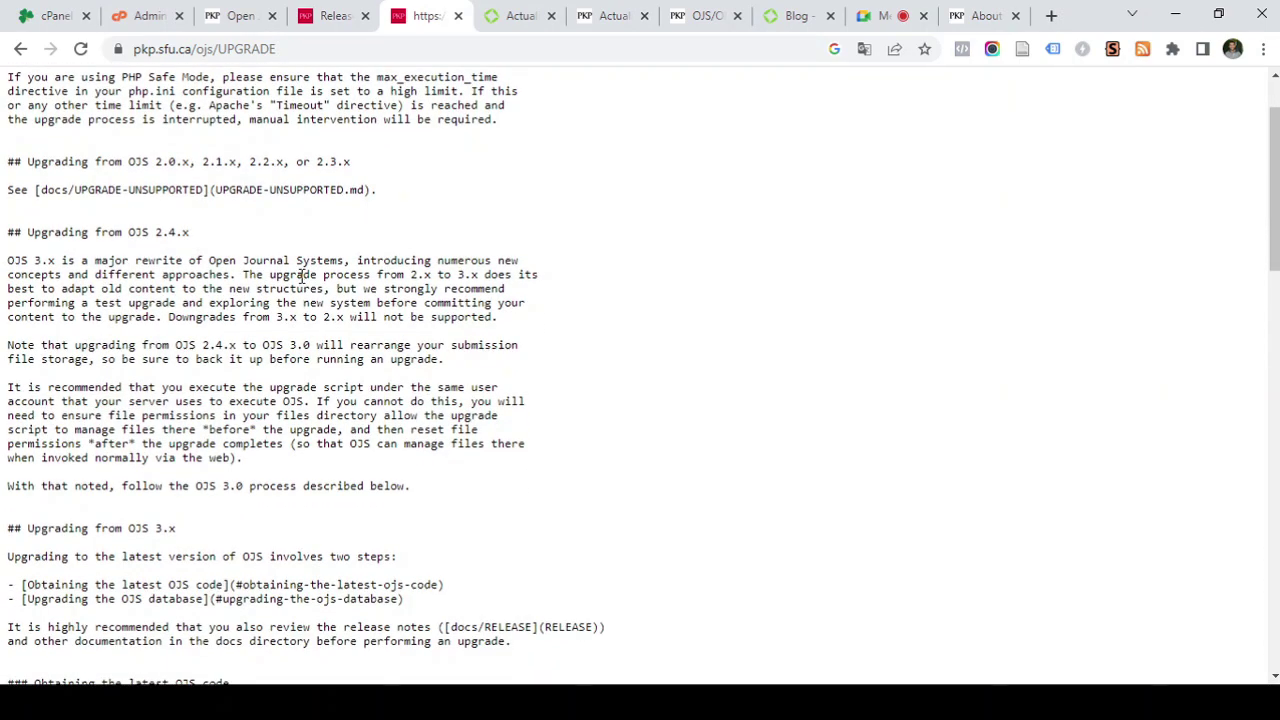
# Return to Etapa 3 of the guide and highlight "OJS 2" in the note about the database drivers
pyautogui.click(507, 16)
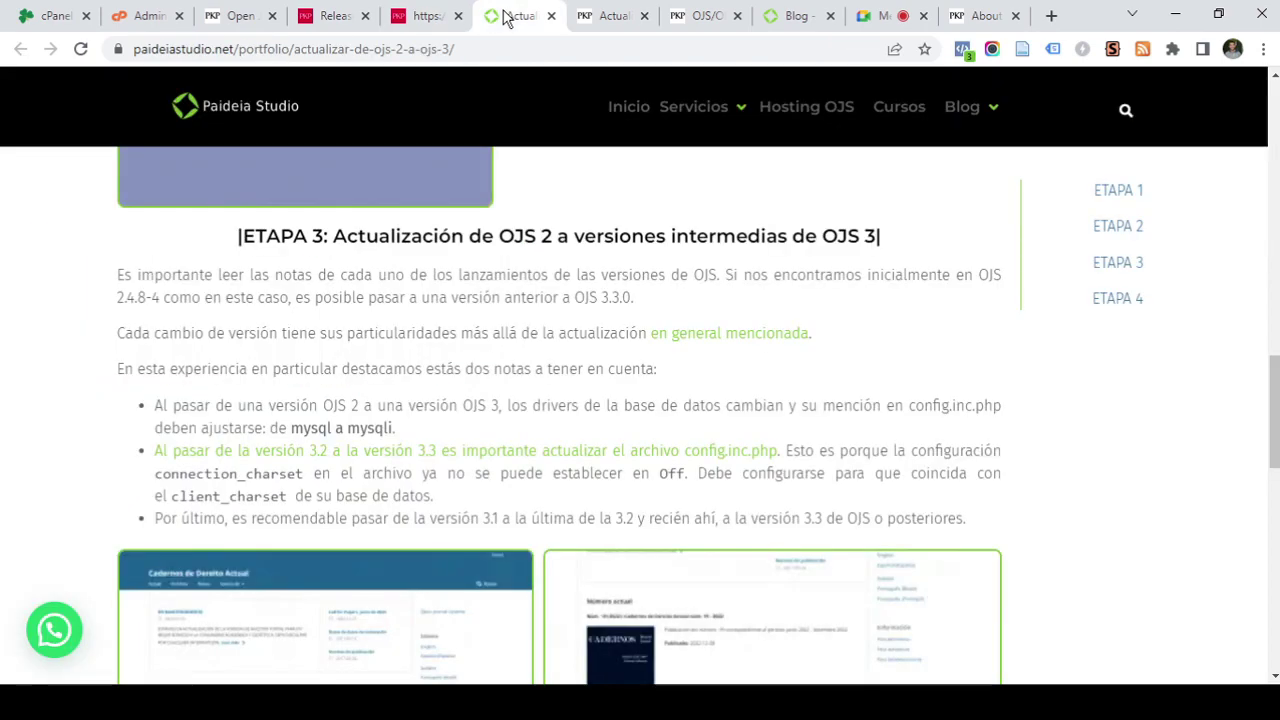
pyautogui.scroll(-1, 531, 205)
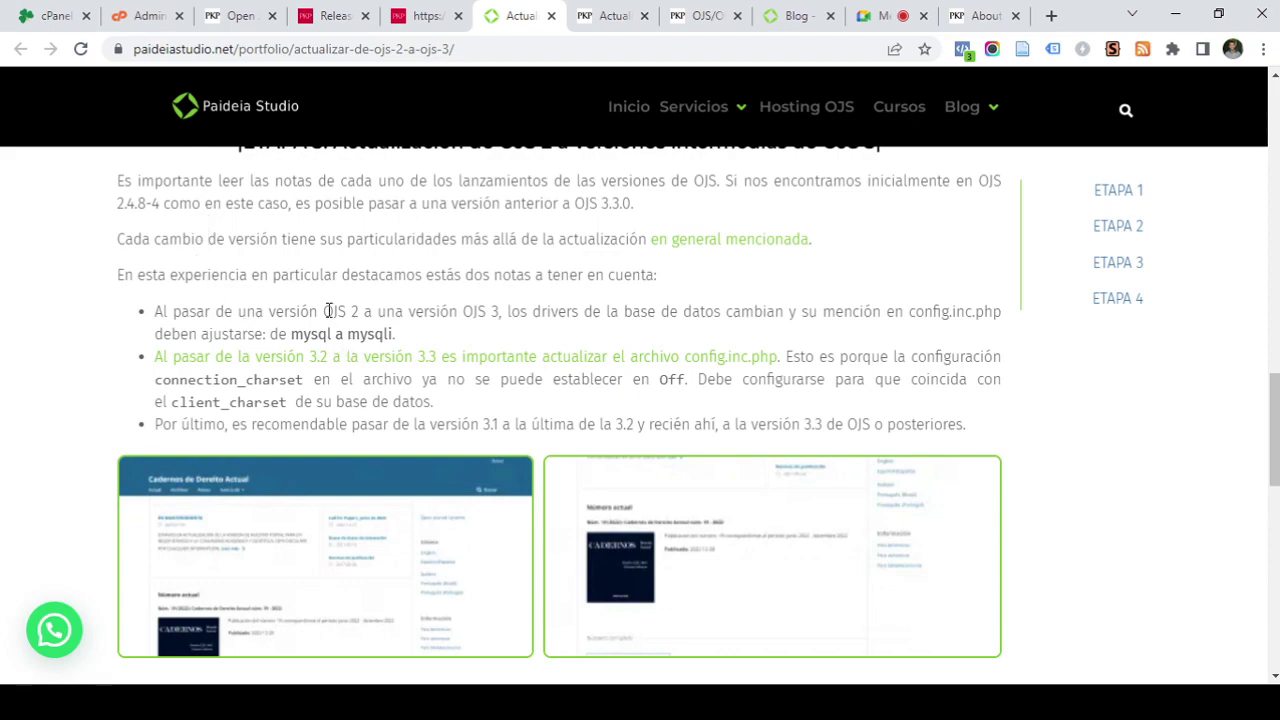
pyautogui.moveTo(324, 311); pyautogui.dragTo(360, 312)
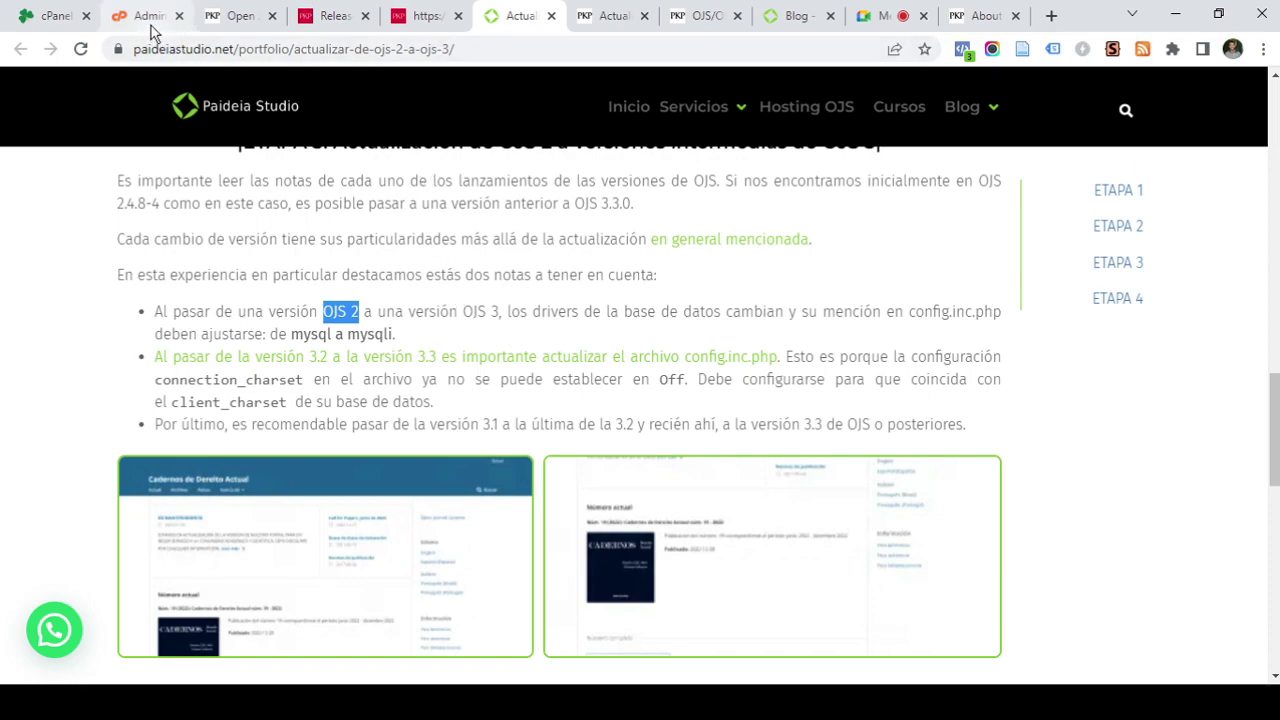
# Show the OJS test site's home page and its installation files in the cPanel file manager, then return to the site
pyautogui.click(242, 16)
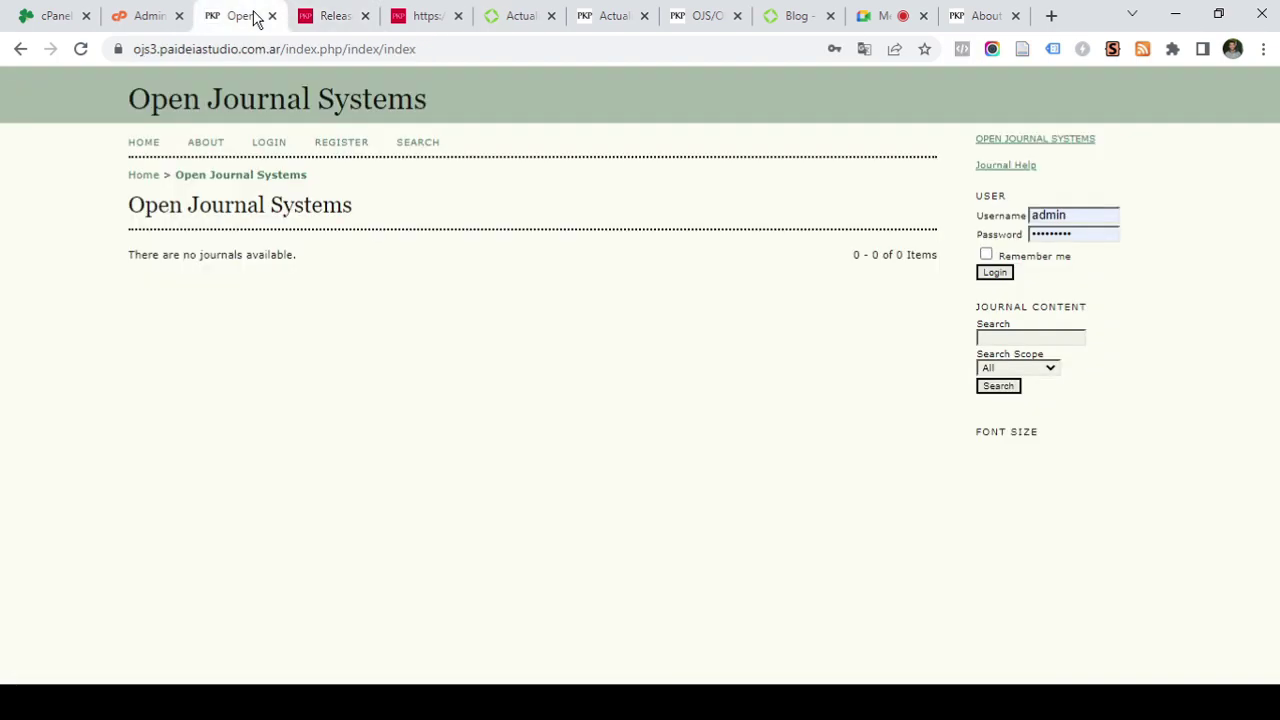
pyautogui.click(134, 18)
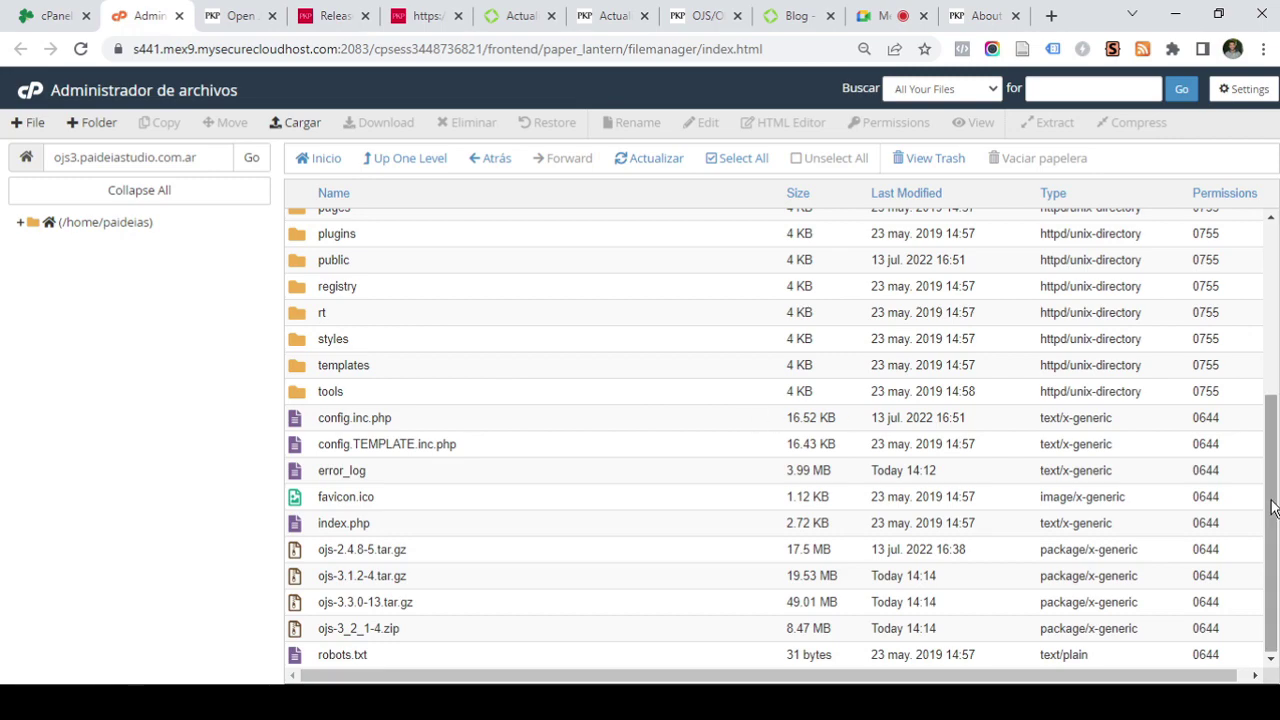
pyautogui.moveTo(1272, 507)
pyautogui.mouseDown()
pyautogui.moveTo(1274, 339)
pyautogui.moveTo(1274, 505)
pyautogui.mouseUp()
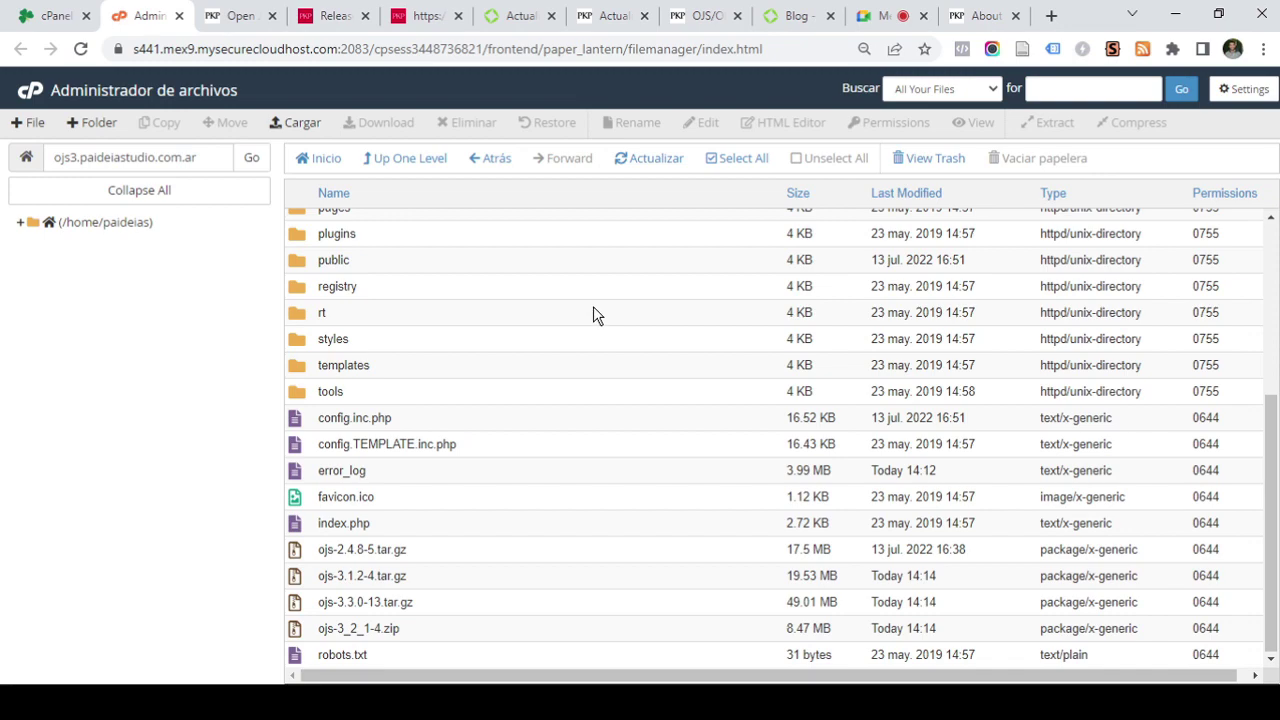
pyautogui.click(228, 17)
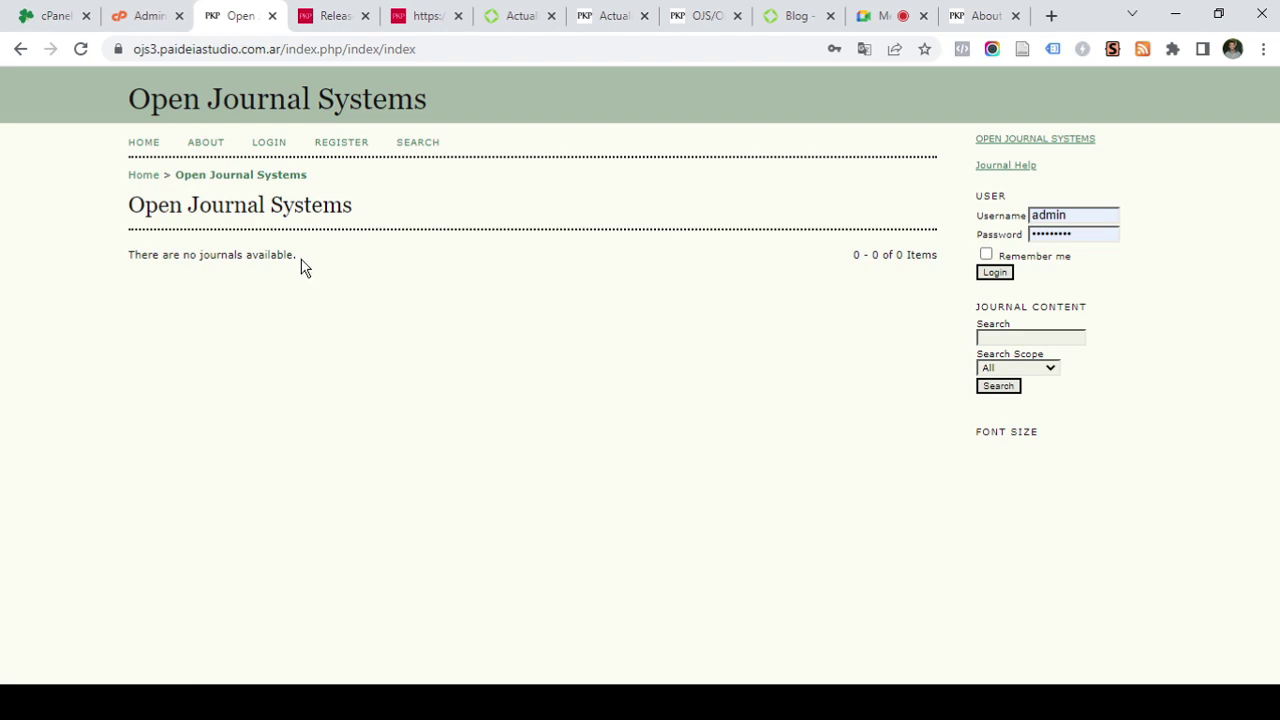
# Look through the folders and files of ojs3.paideiastudio.com.ar in the cPanel file manager
pyautogui.click(146, 16)
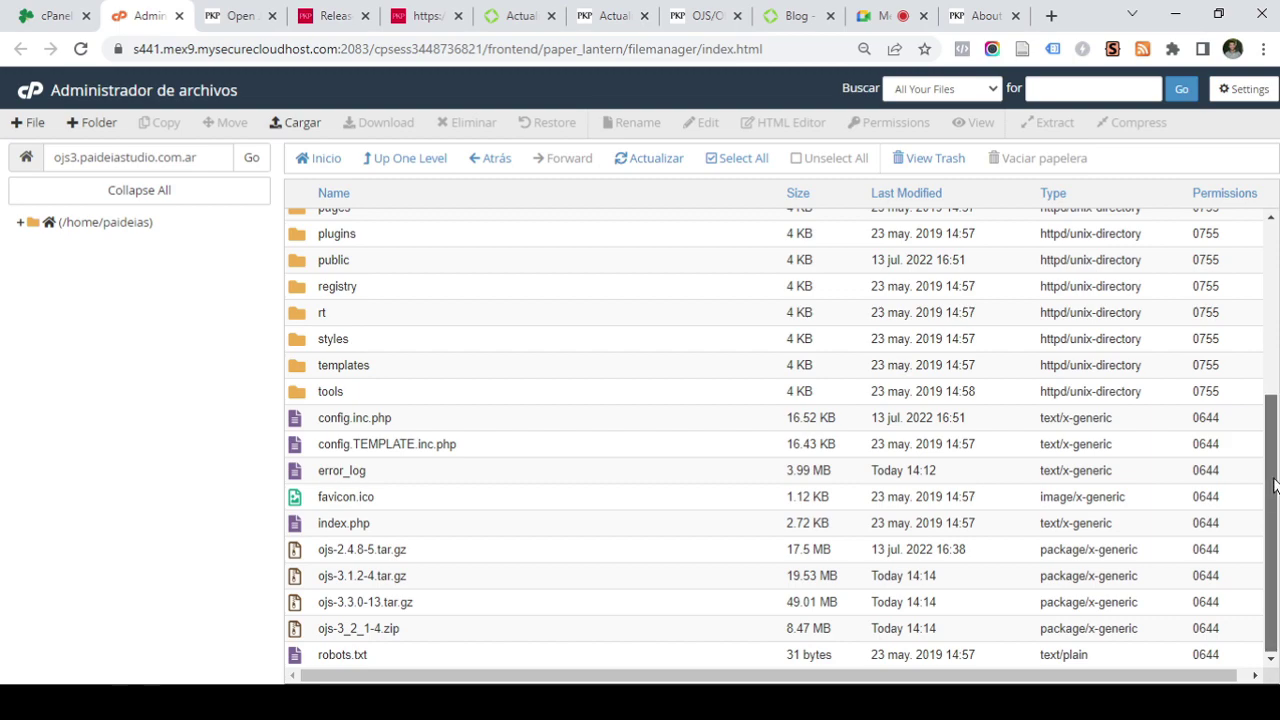
pyautogui.moveTo(1274, 485); pyautogui.dragTo(1275, 312)
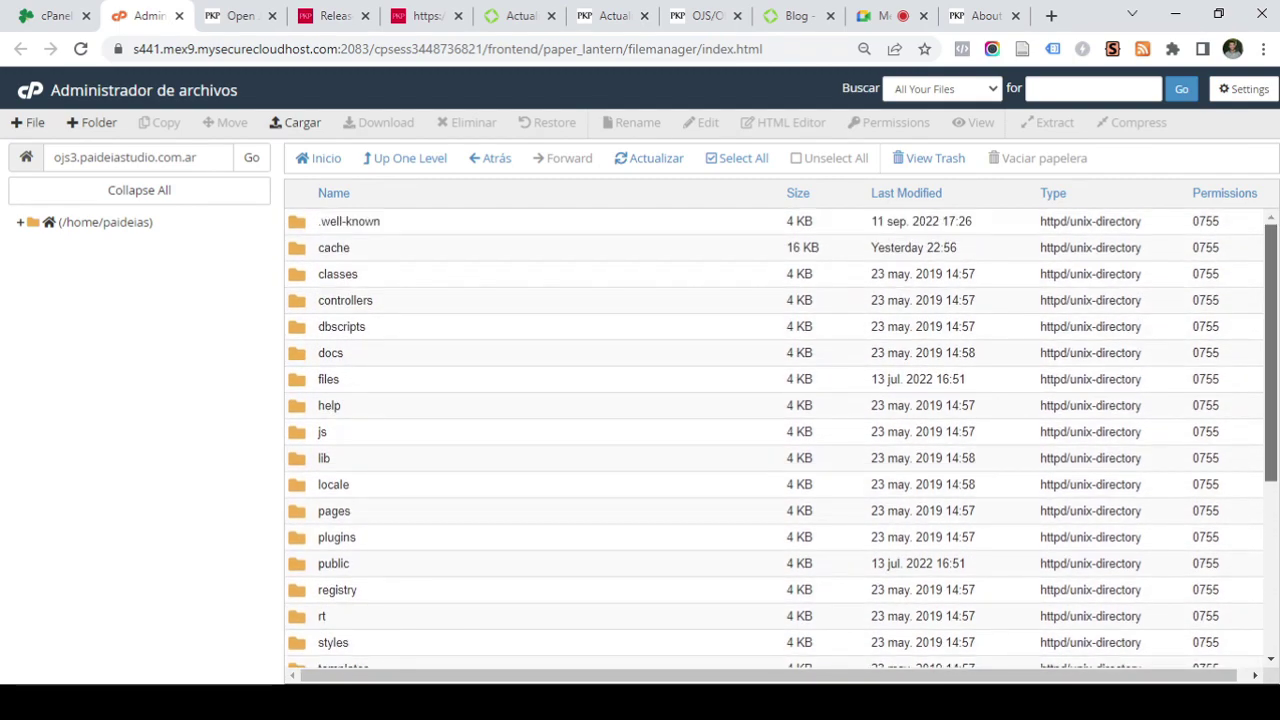
pyautogui.scroll(-3, 349, 352)
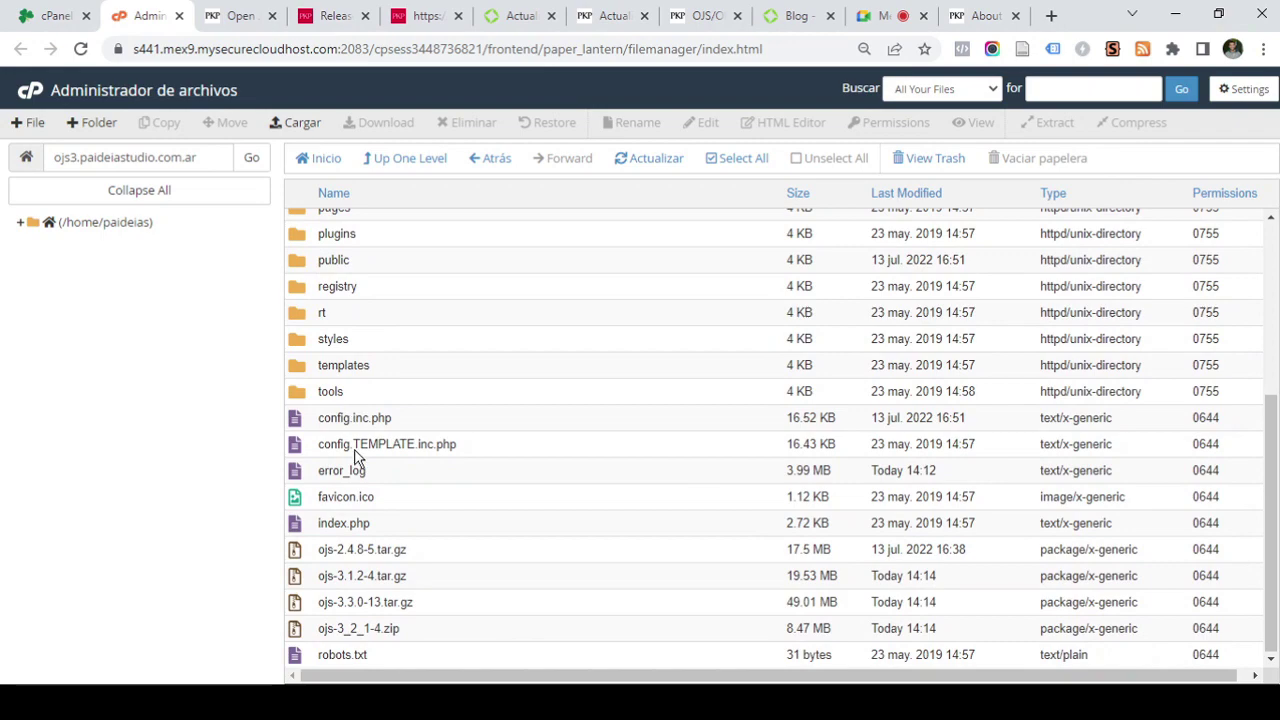
pyautogui.scroll(3, 363, 625)
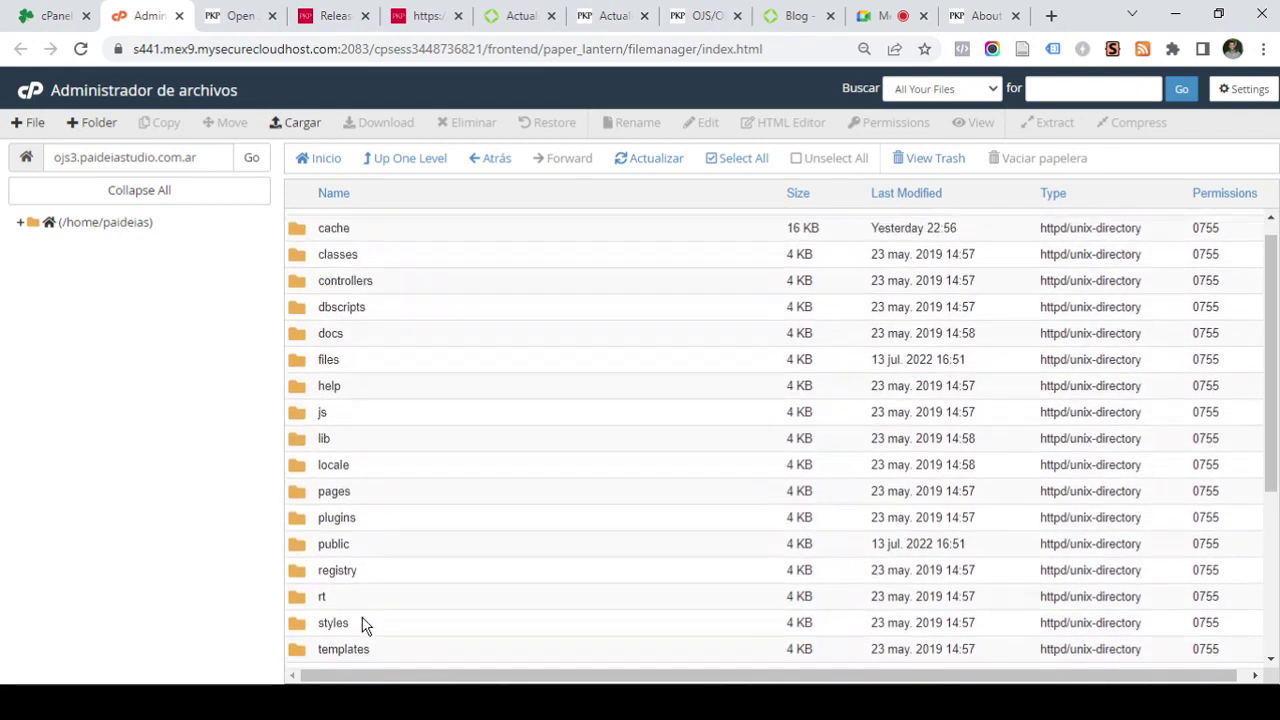
# Point out the test site's Open Journal Systems title and compare the site with its folders in the file manager
pyautogui.click(232, 14)
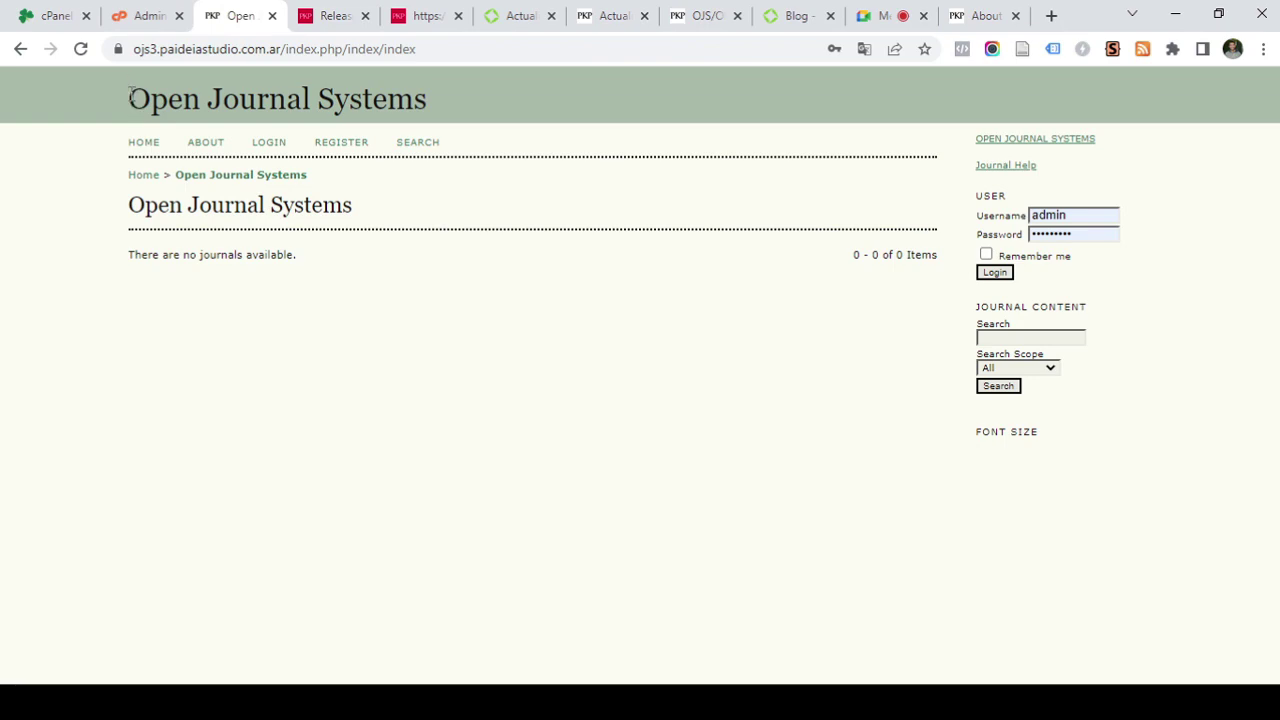
pyautogui.moveTo(128, 100); pyautogui.dragTo(584, 110)
pyautogui.click(614, 410)
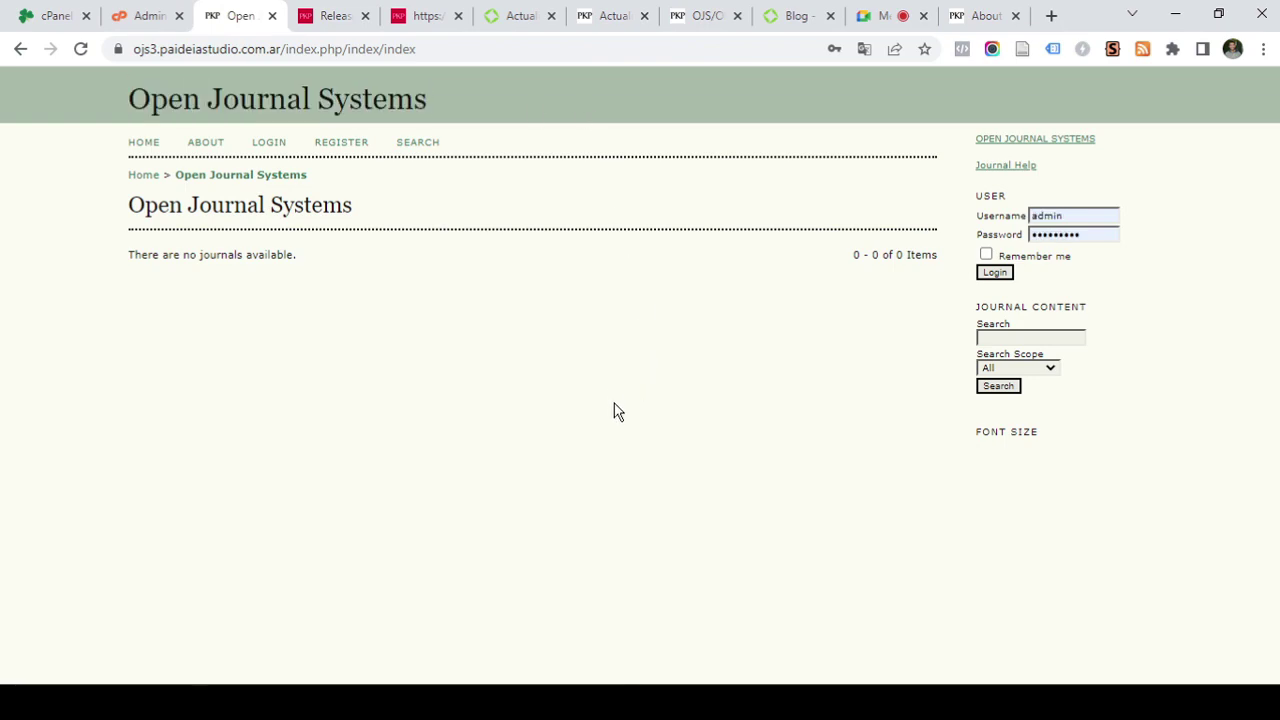
pyautogui.click(120, 18)
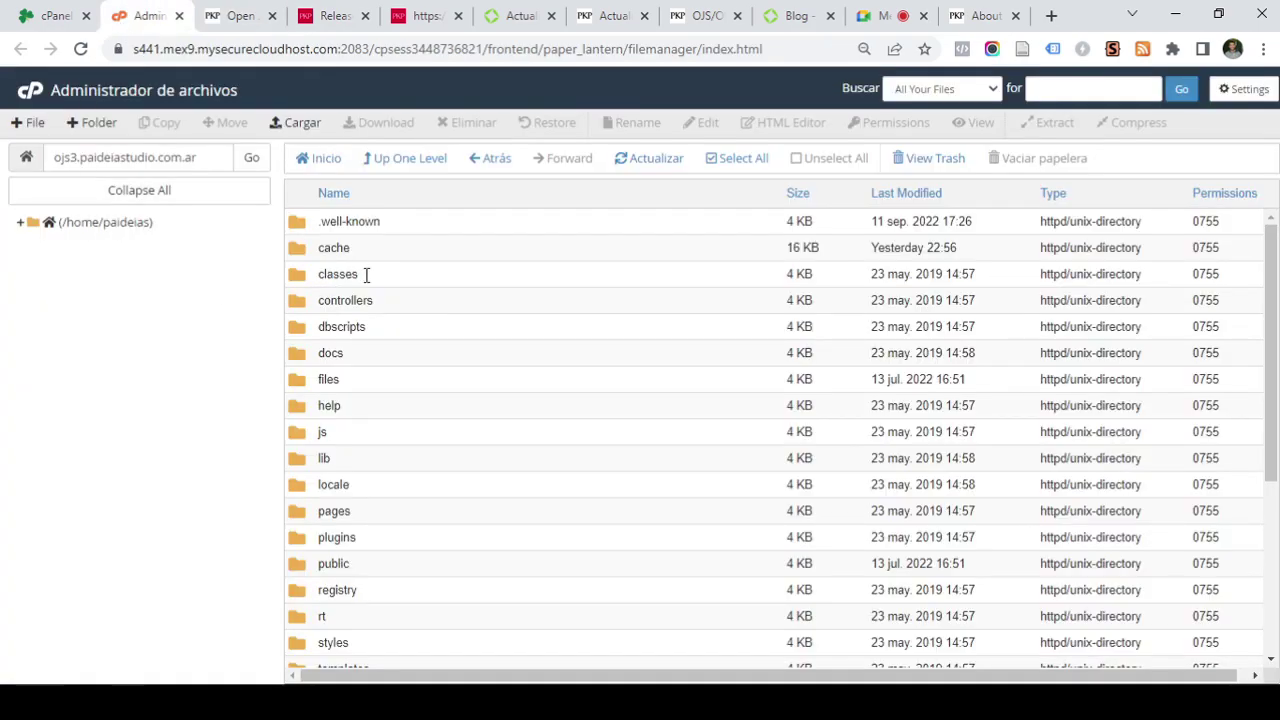
pyautogui.scroll(-3, 471, 277)
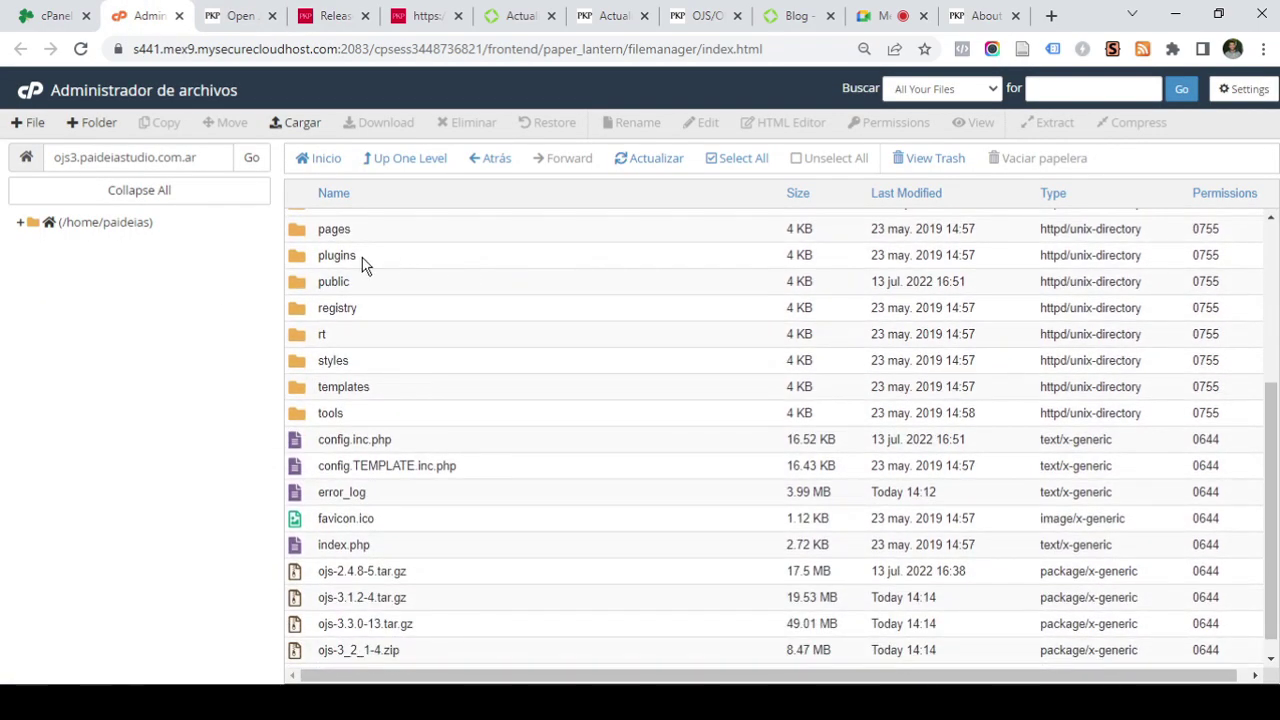
# Go to PKP's UPGRADE document and examine the steps under "Upgrading from OJS 3.x"
pyautogui.click(431, 12)
pyautogui.scroll(-2, 241, 280)
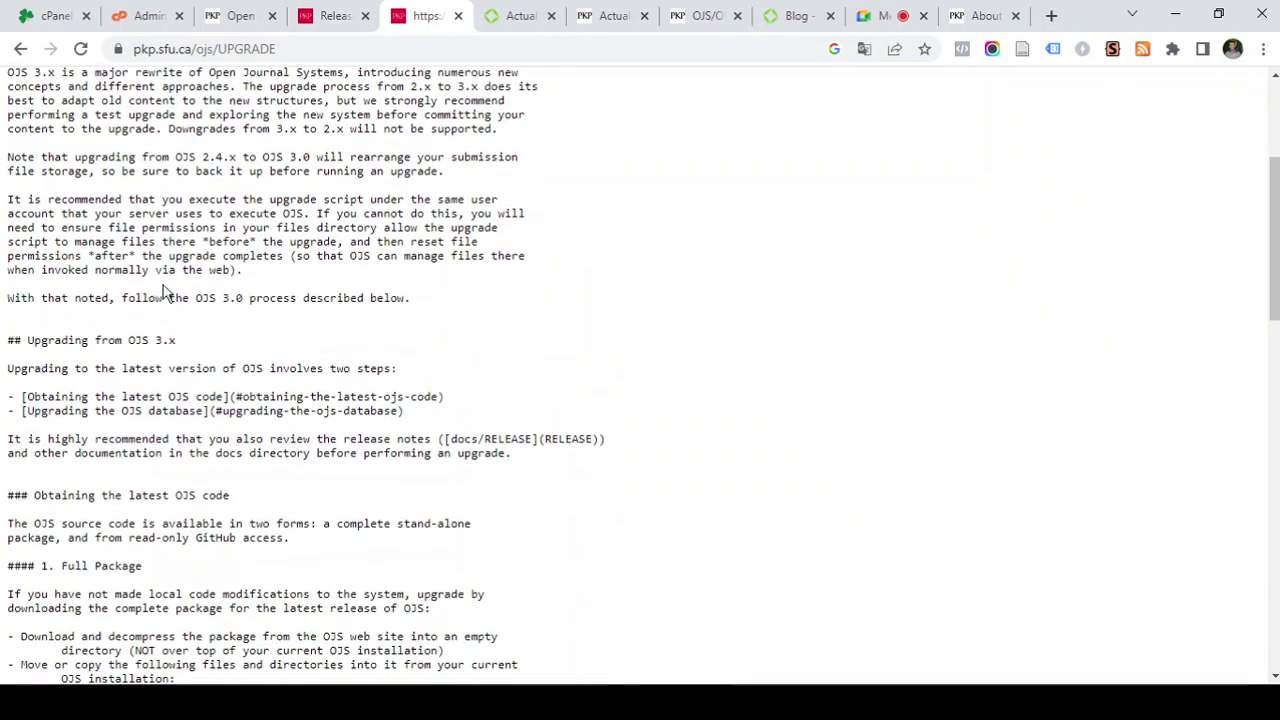
pyautogui.scroll(-1, 369, 393)
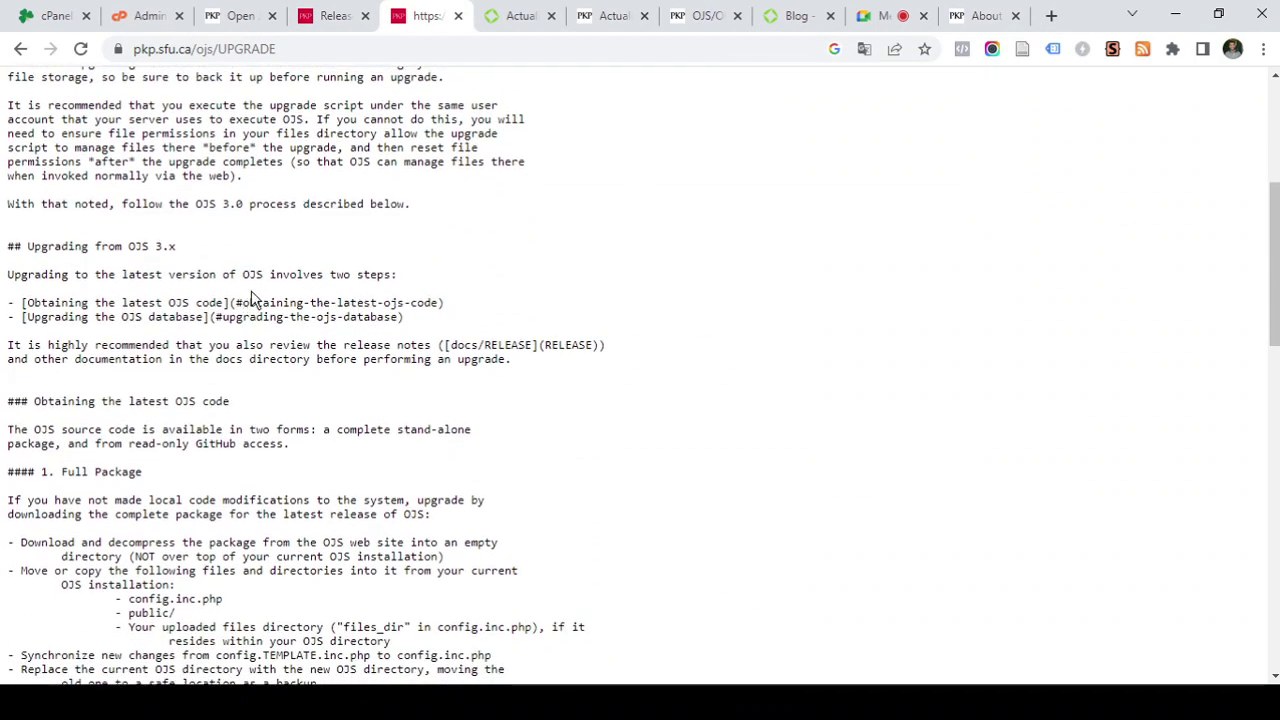
# Show the OJS 3.1 downloads in PKP's release archive and select ojs-3.1.2-4.tar.gz in the cPanel file manager
pyautogui.click(325, 8)
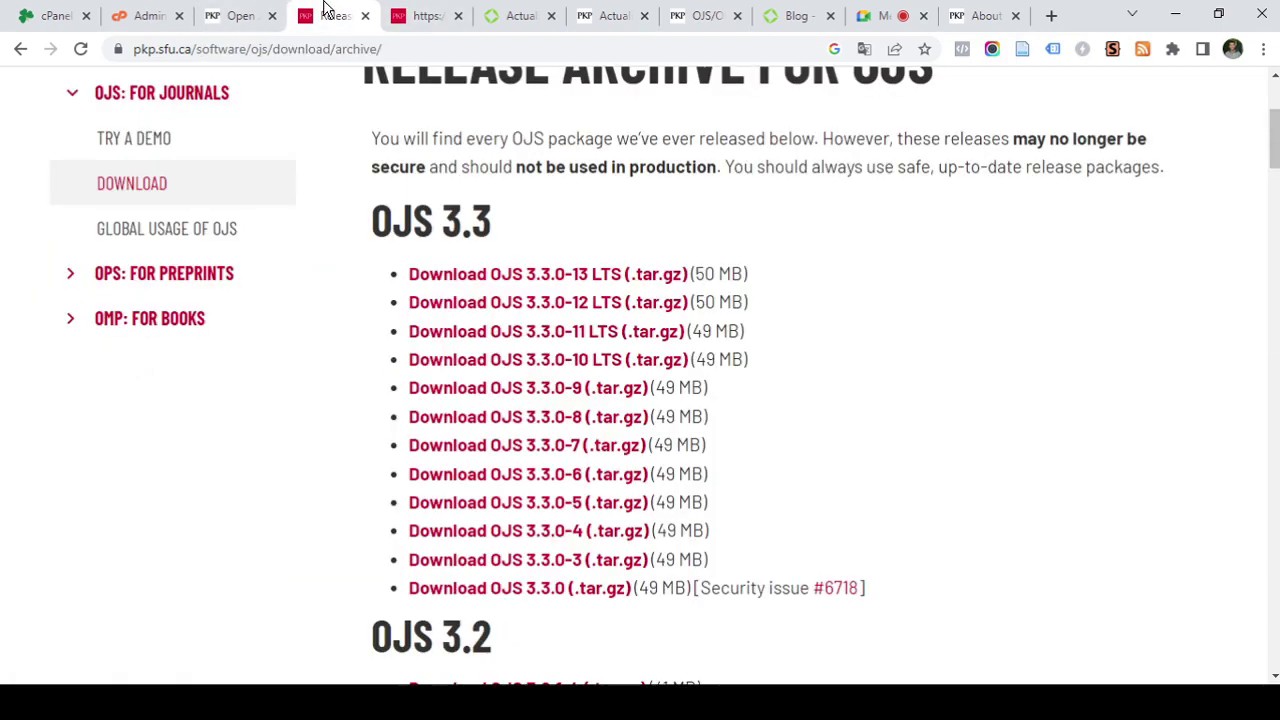
pyautogui.scroll(-8, 568, 497)
pyautogui.scroll(-2, 566, 497)
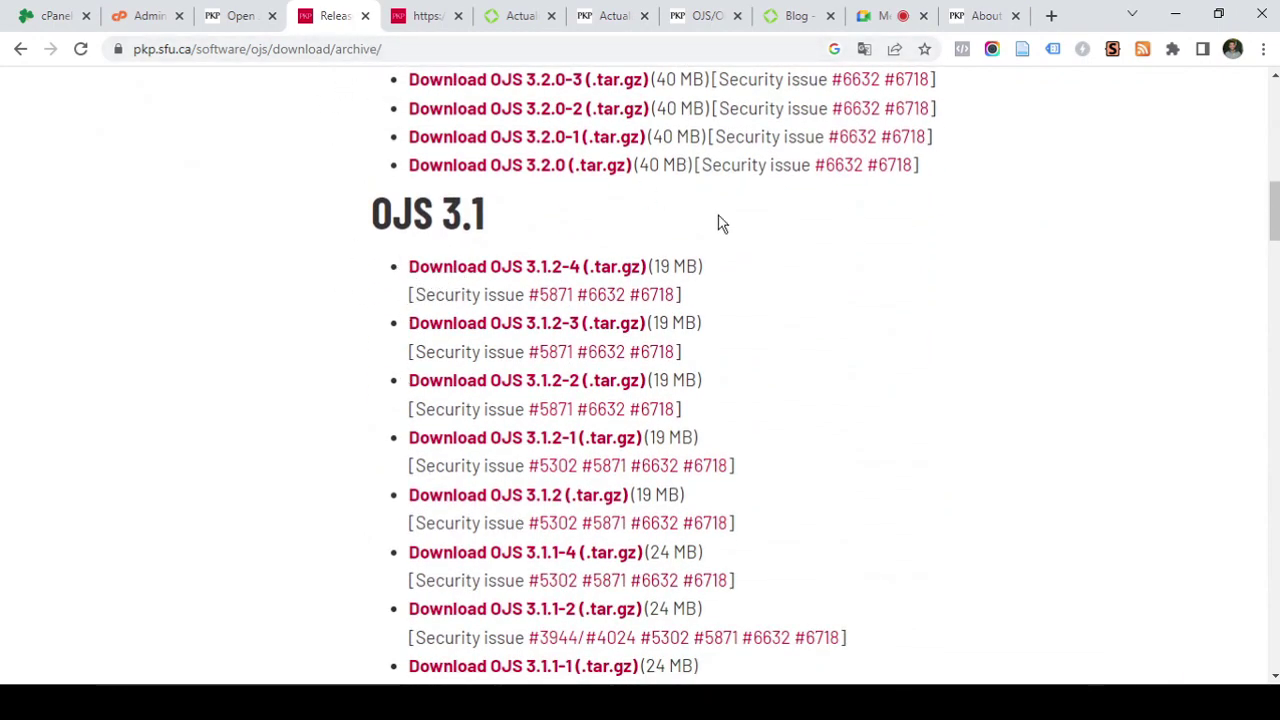
pyautogui.click(143, 16)
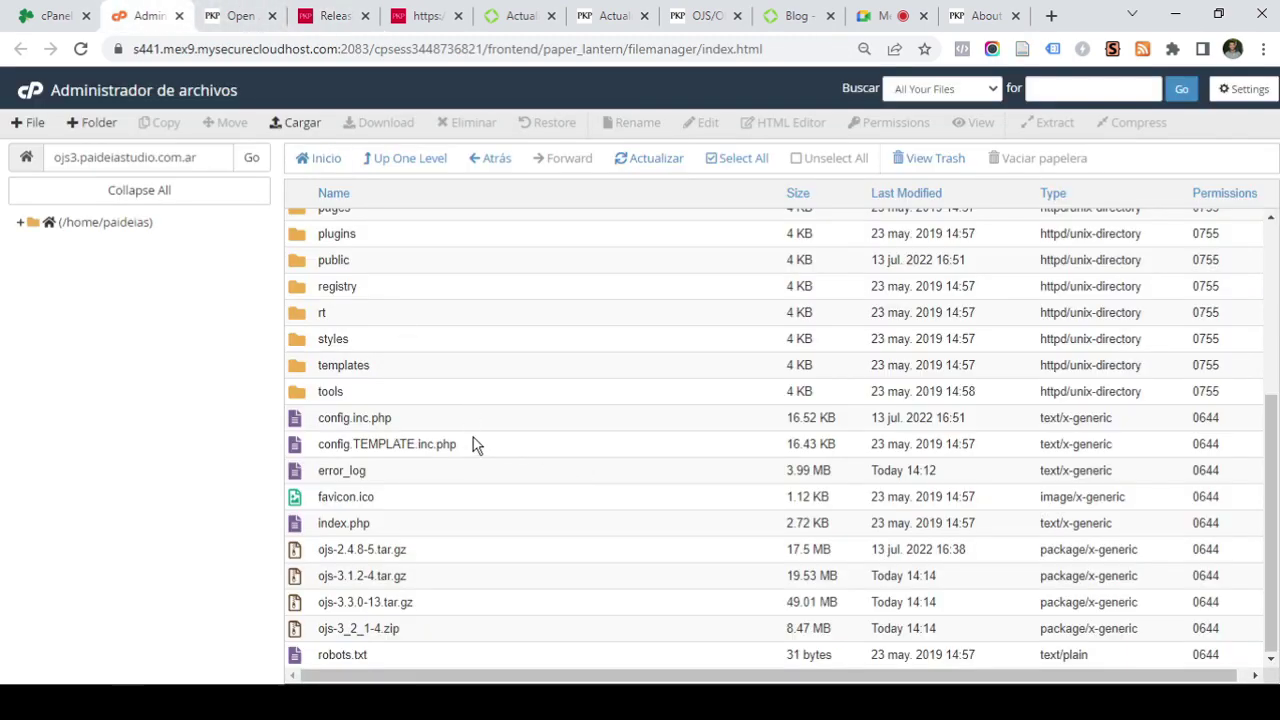
pyautogui.click(297, 578)
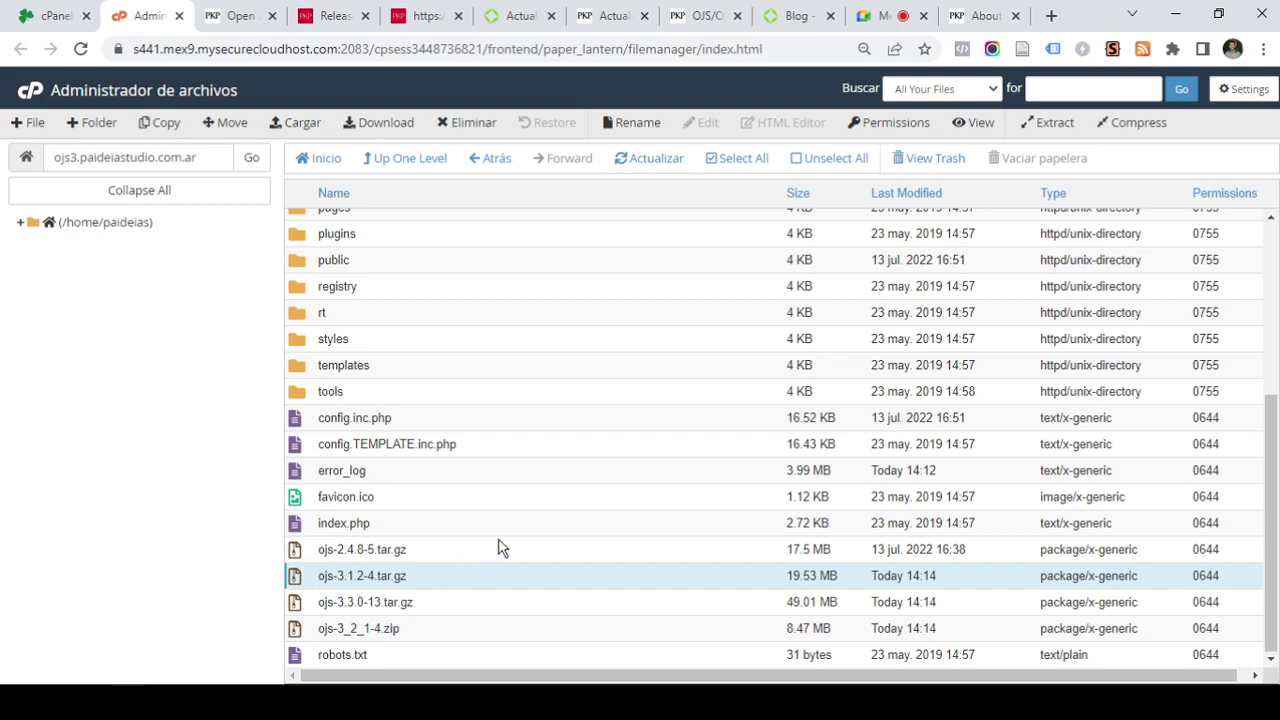
# Review the Full Package instructions in PKP's UPGRADE document, highlighting the download and copy steps and the config.inc.php entry
pyautogui.click(438, 8)
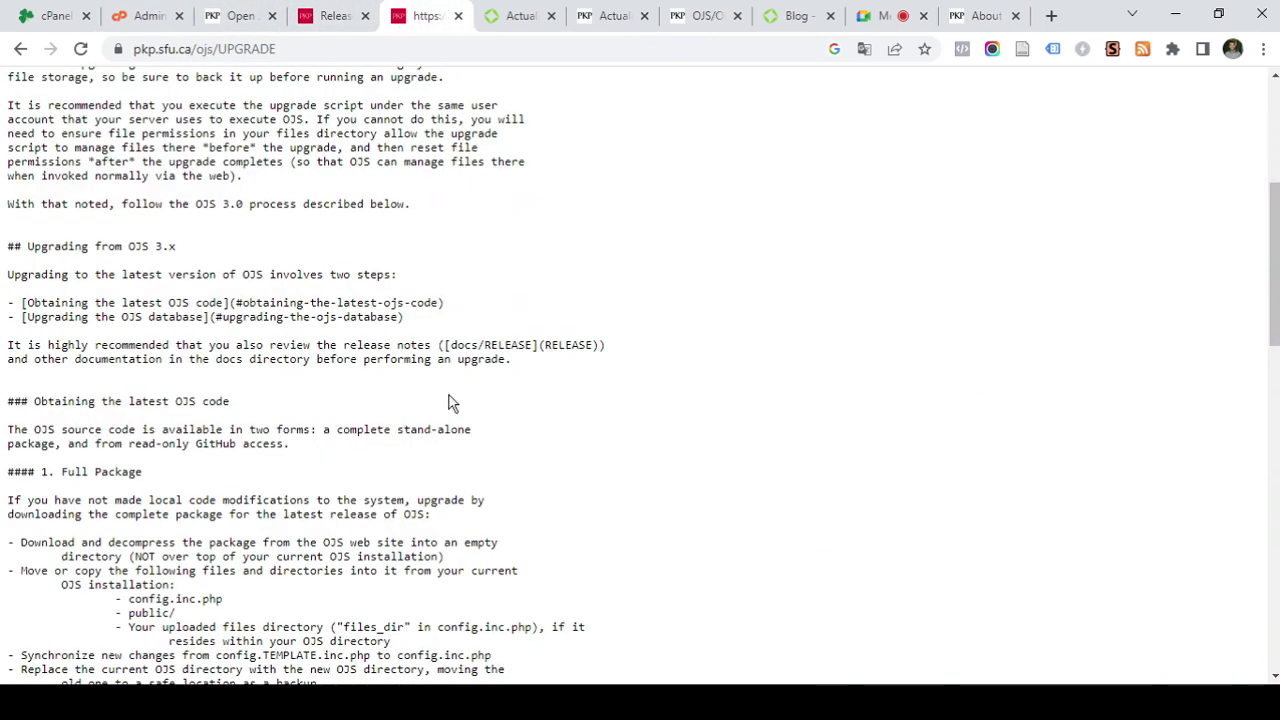
pyautogui.scroll(-2, 449, 395)
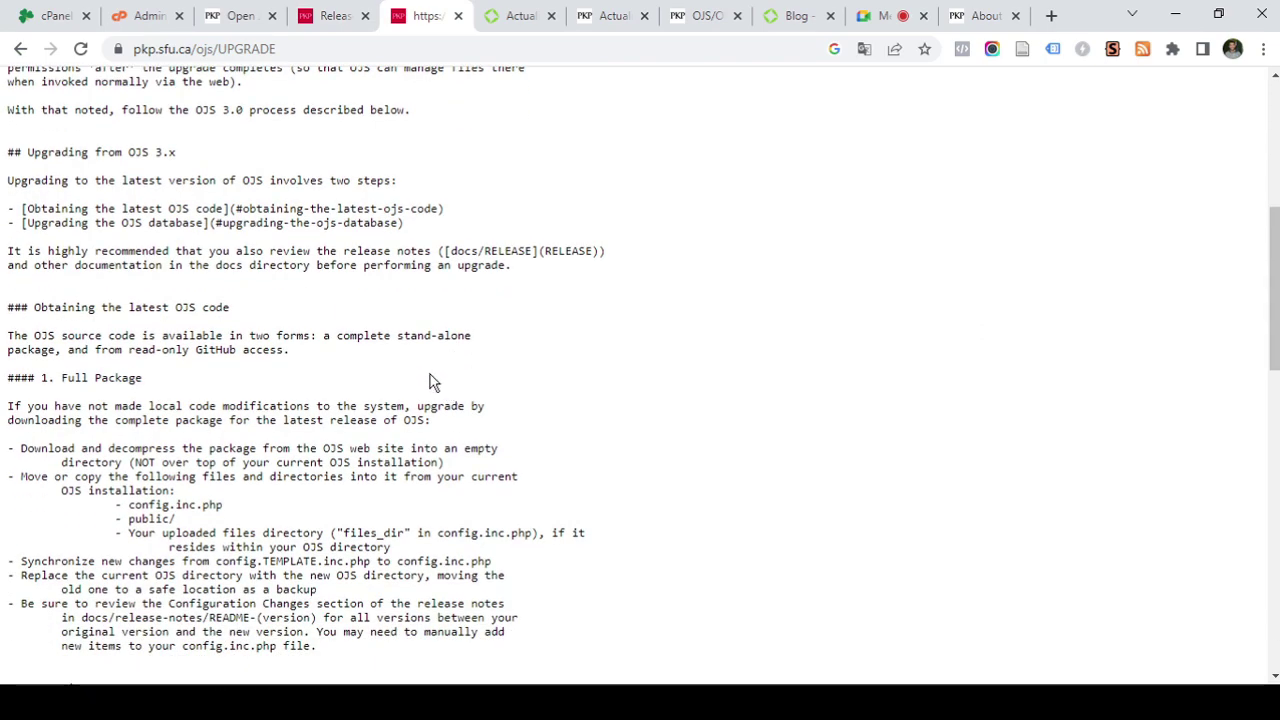
pyautogui.scroll(-3, 431, 380)
pyautogui.scroll(-1, 410, 350)
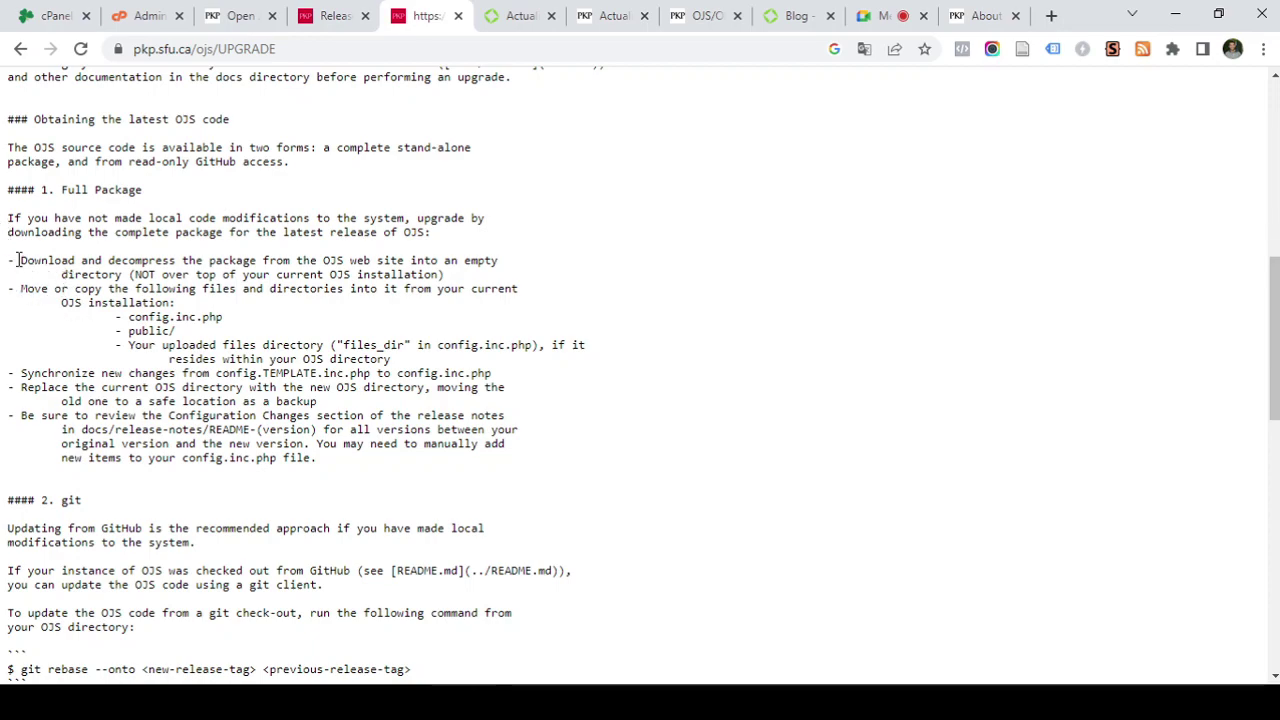
pyautogui.moveTo(17, 260); pyautogui.dragTo(487, 368)
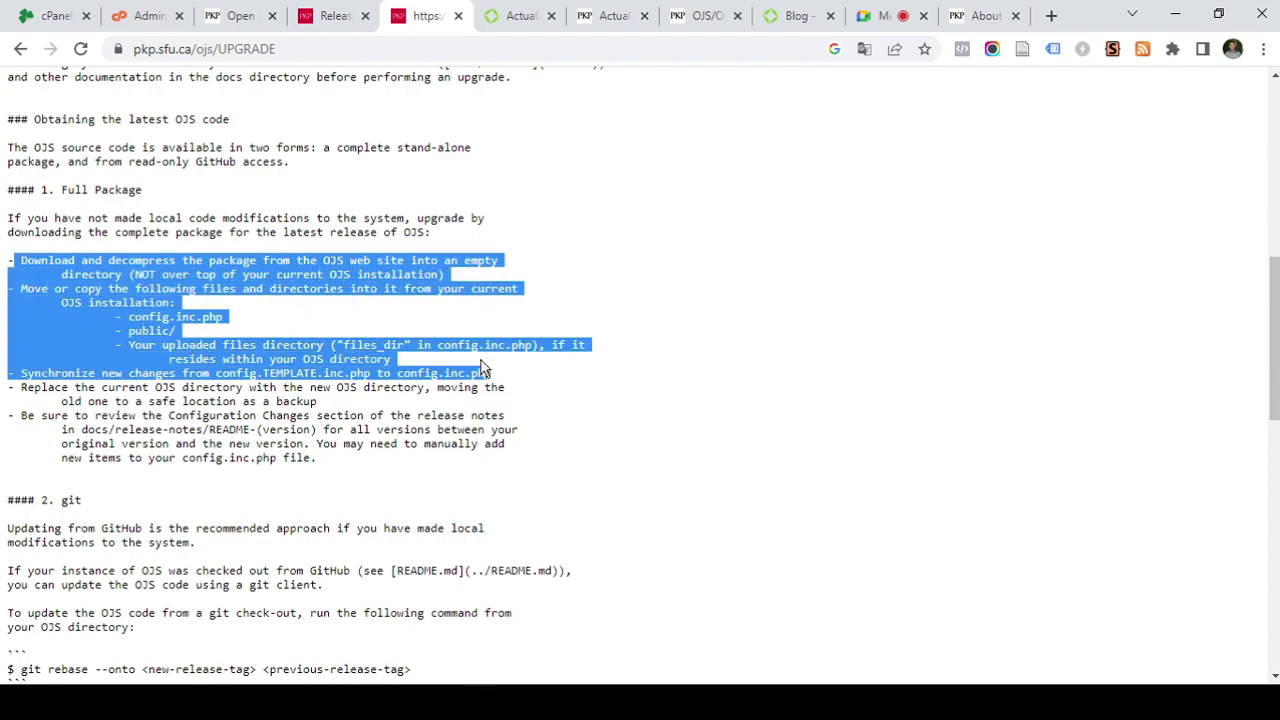
pyautogui.click(131, 317)
pyautogui.moveTo(130, 317); pyautogui.dragTo(225, 316)
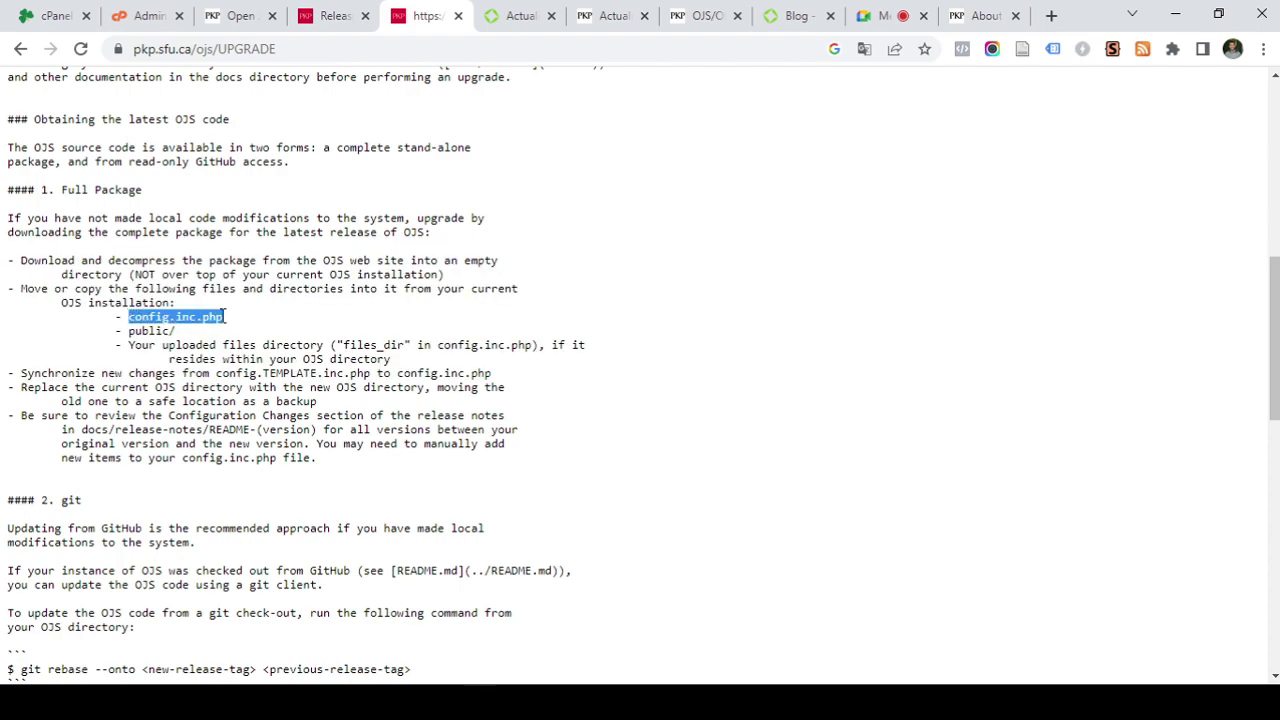
# Open config.inc.php from the cPanel file manager for editing, set installed to Off and save the file
pyautogui.click(228, 9)
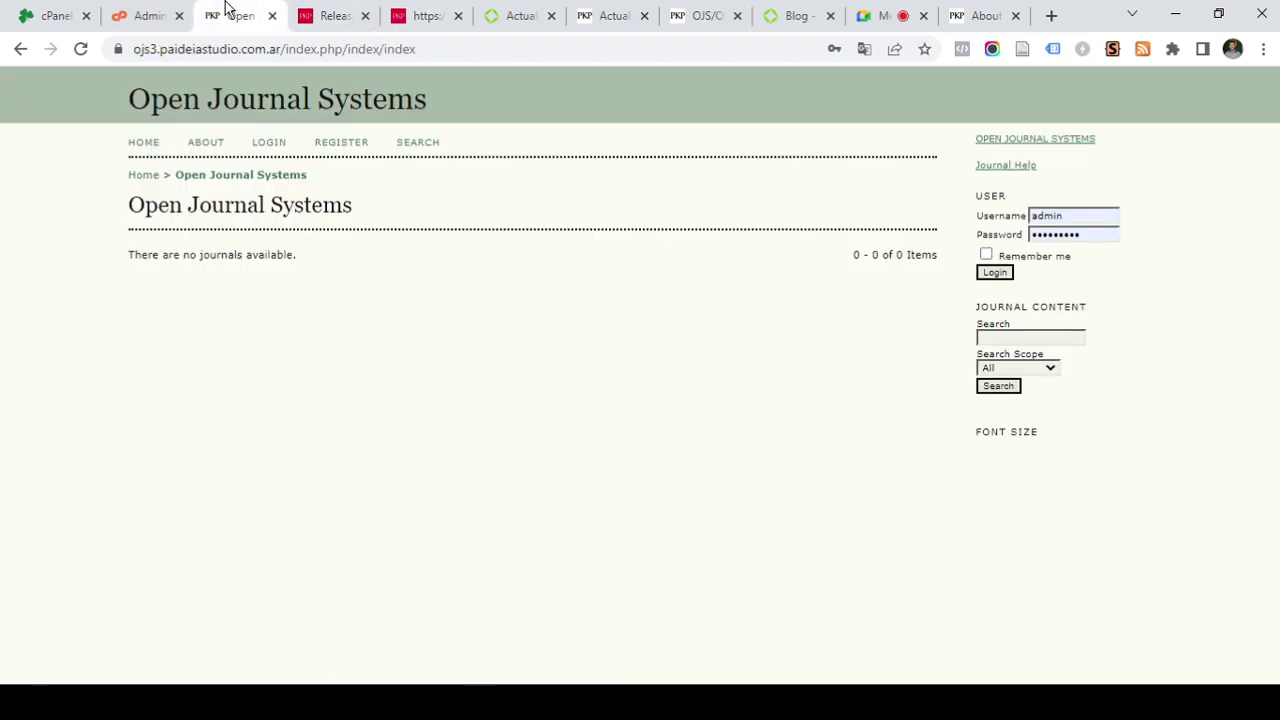
pyautogui.click(130, 12)
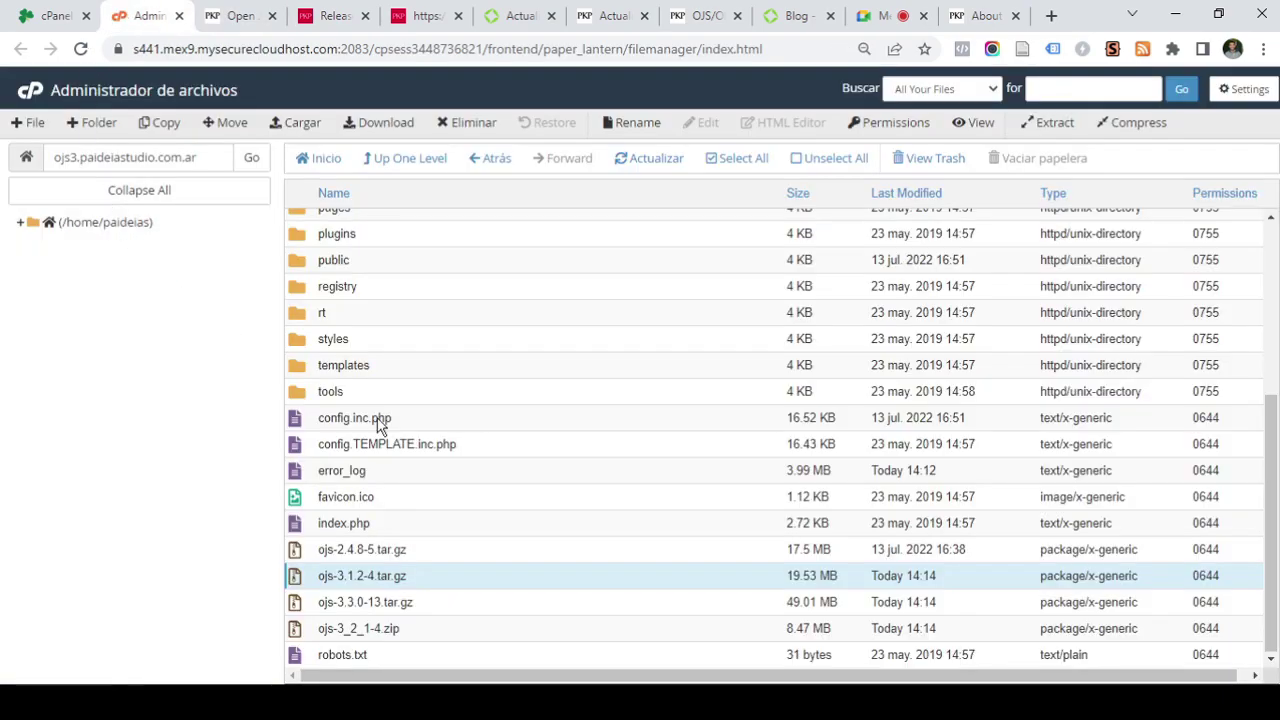
pyautogui.click(301, 425)
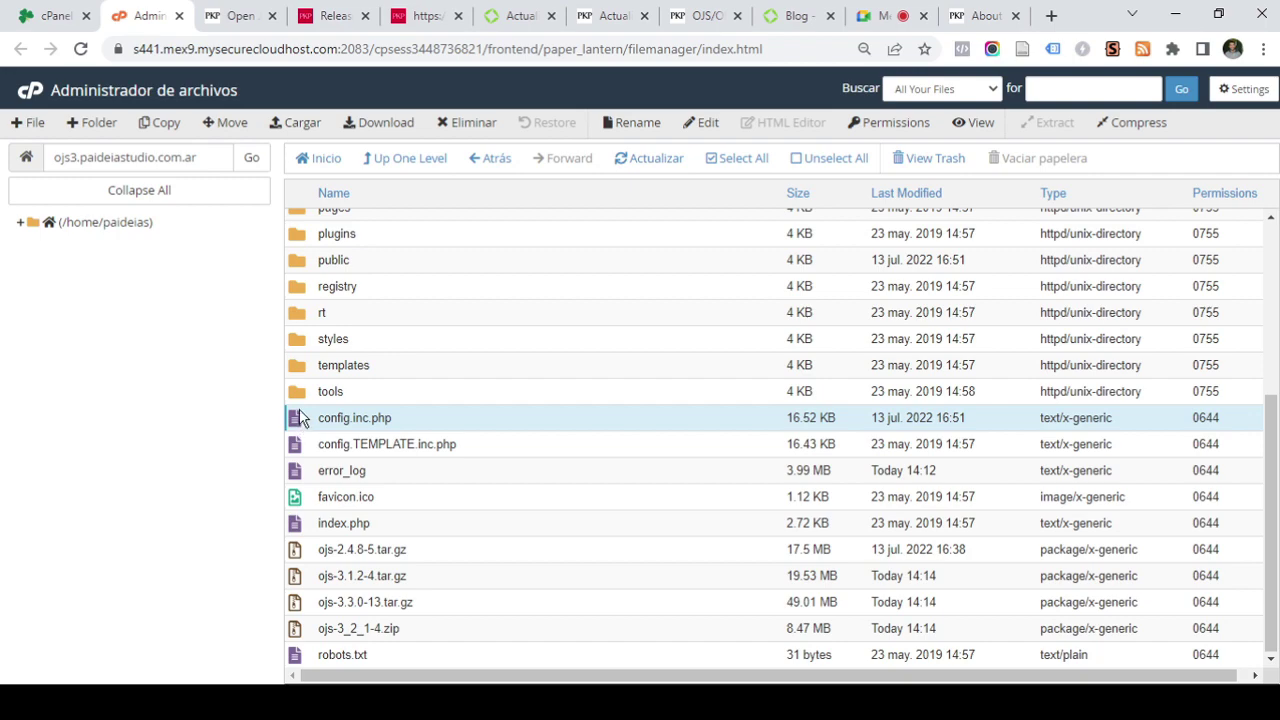
pyautogui.rightClick(301, 421)
pyautogui.click(336, 473)
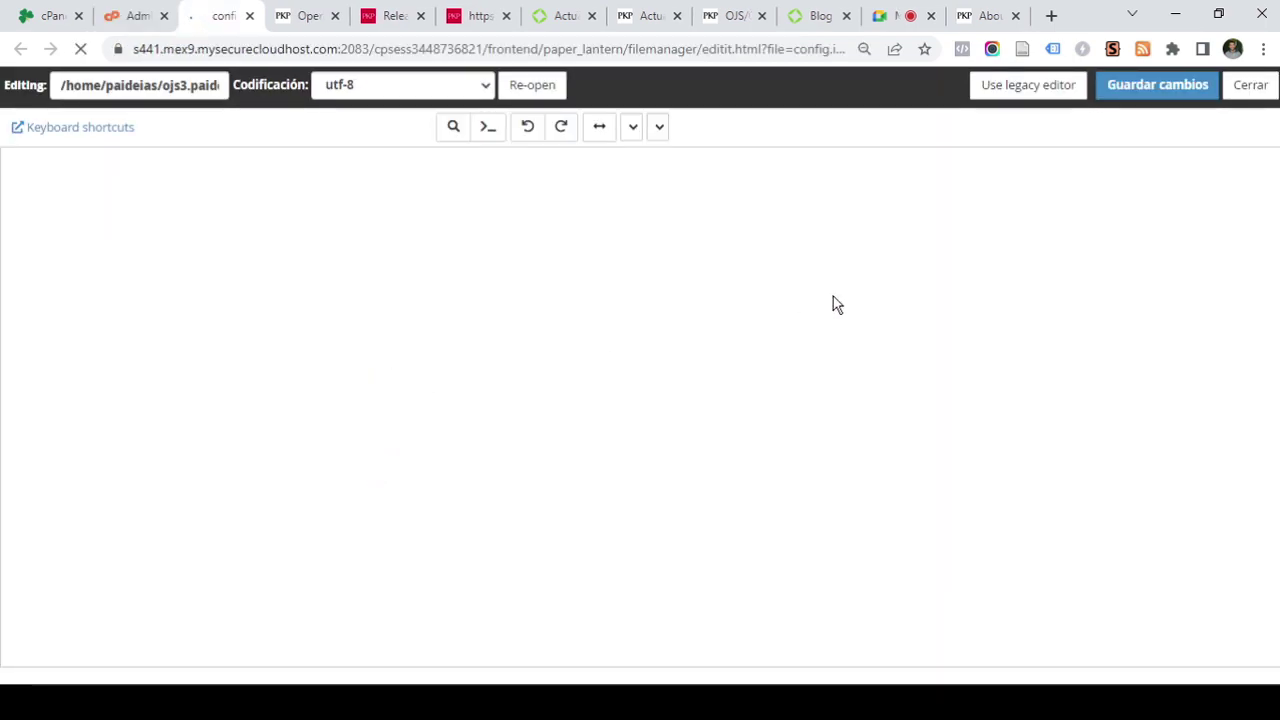
pyautogui.scroll(-1, 225, 381)
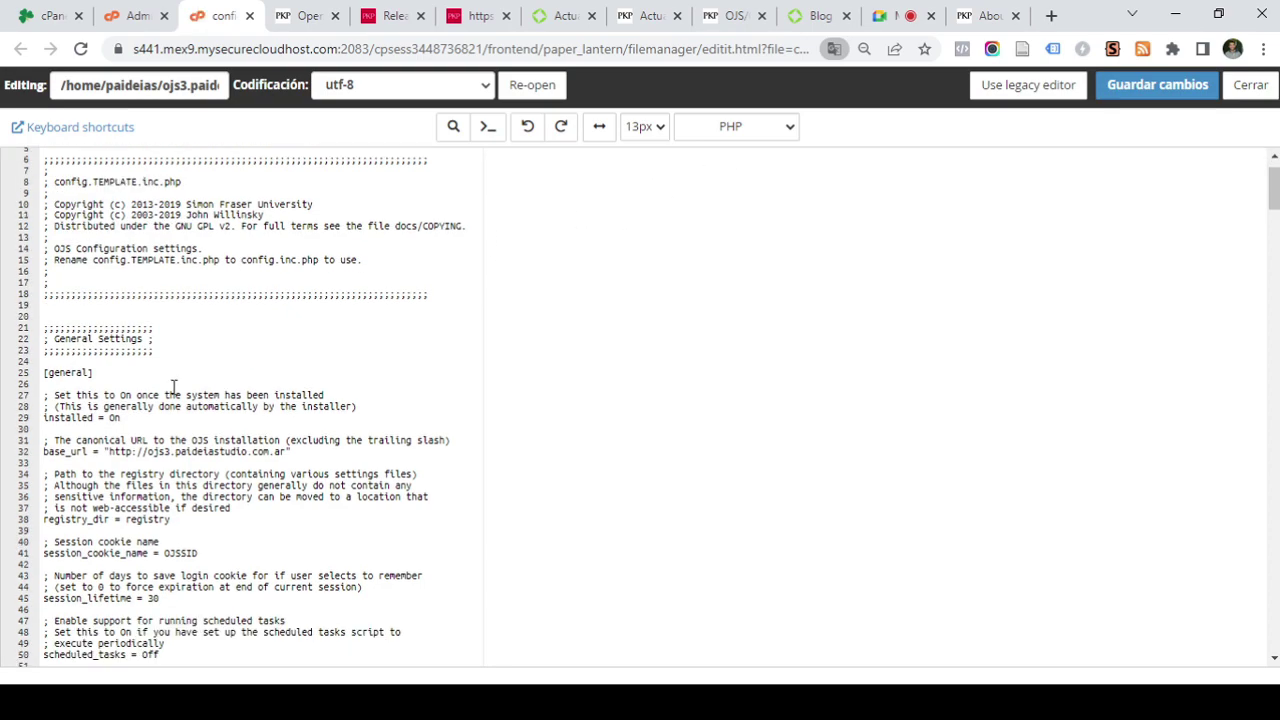
pyautogui.click(121, 420)
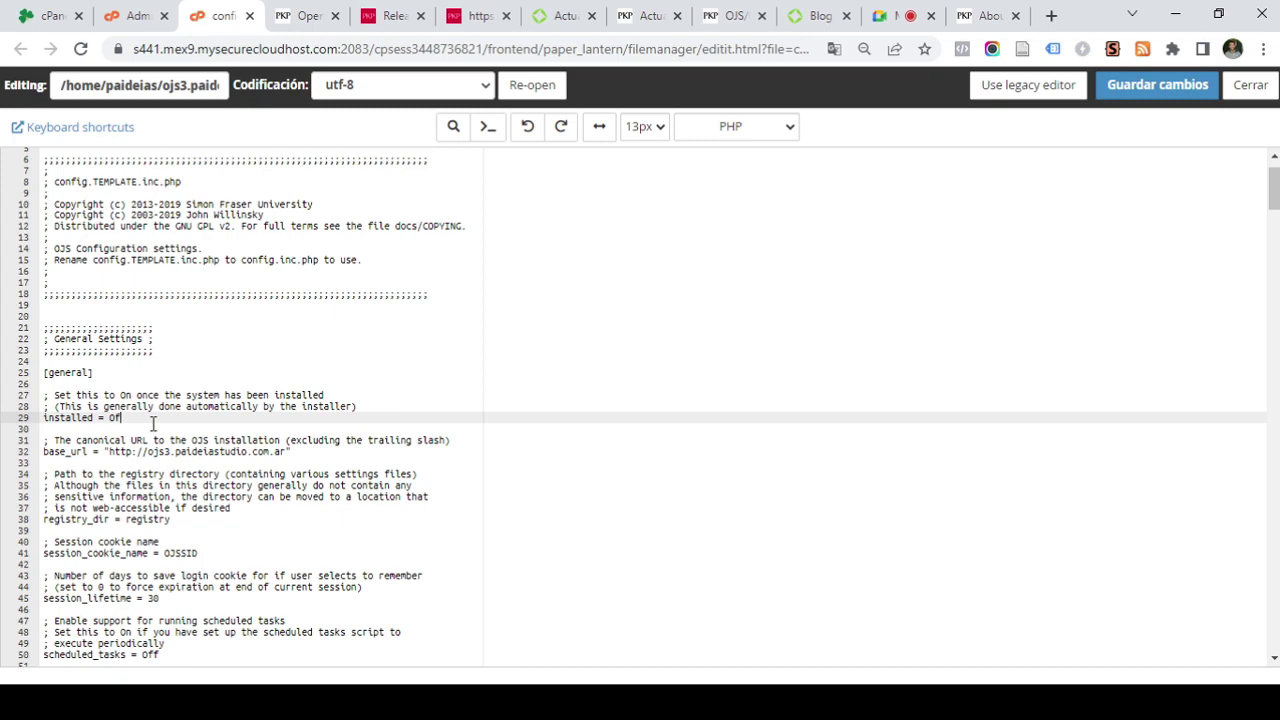
pyautogui.click(1157, 85)
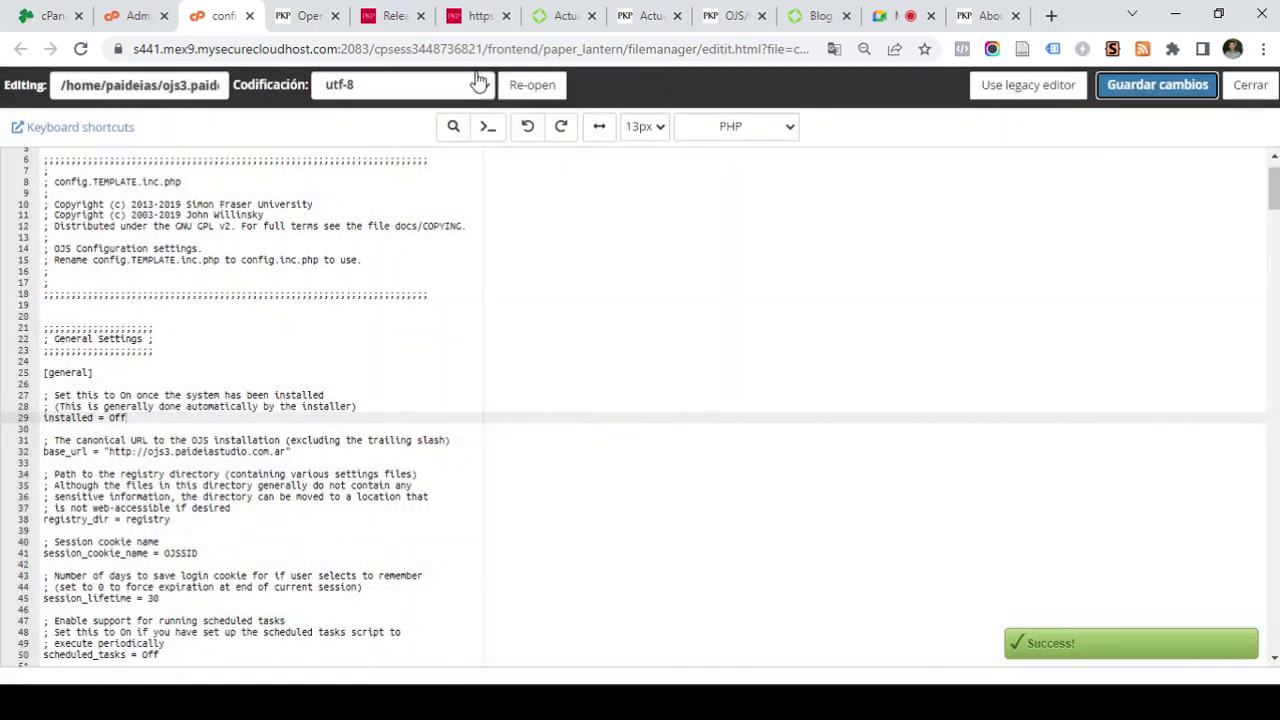
# Reload the test site and examine the OJS Installation page, from the install URL ending through its locale, administrator and database settings
pyautogui.click(290, 15)
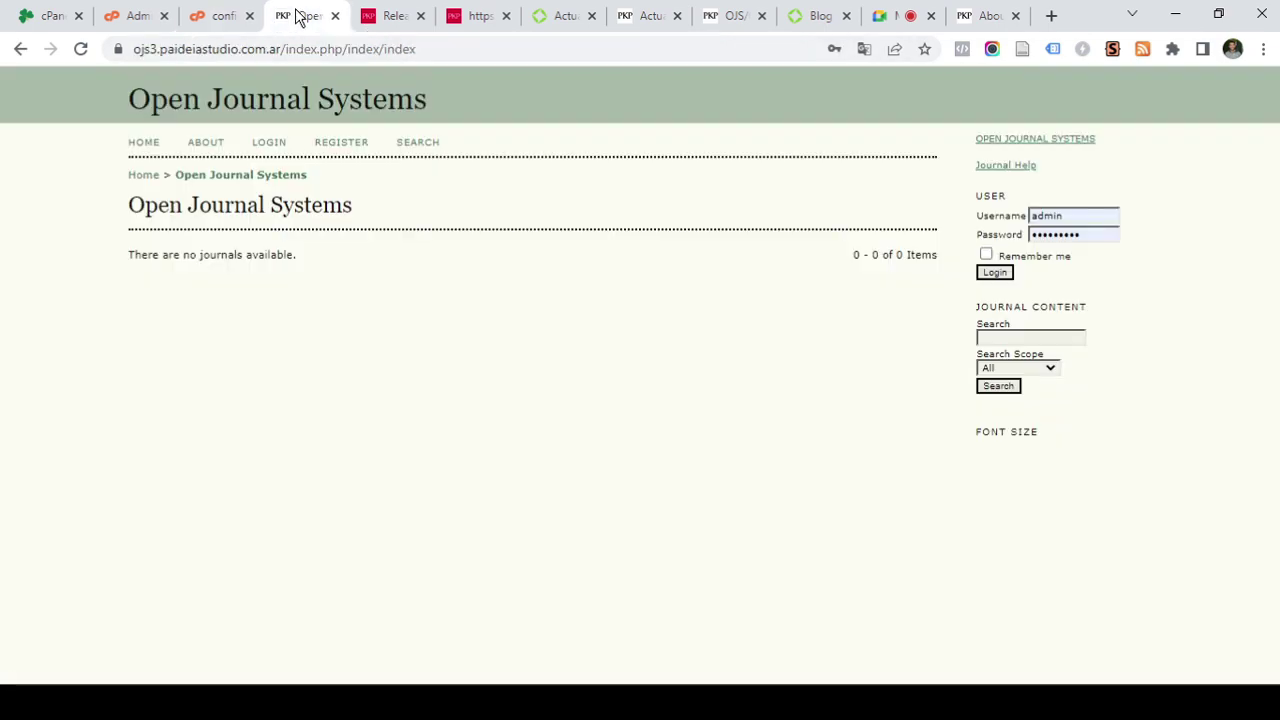
pyautogui.click(82, 50)
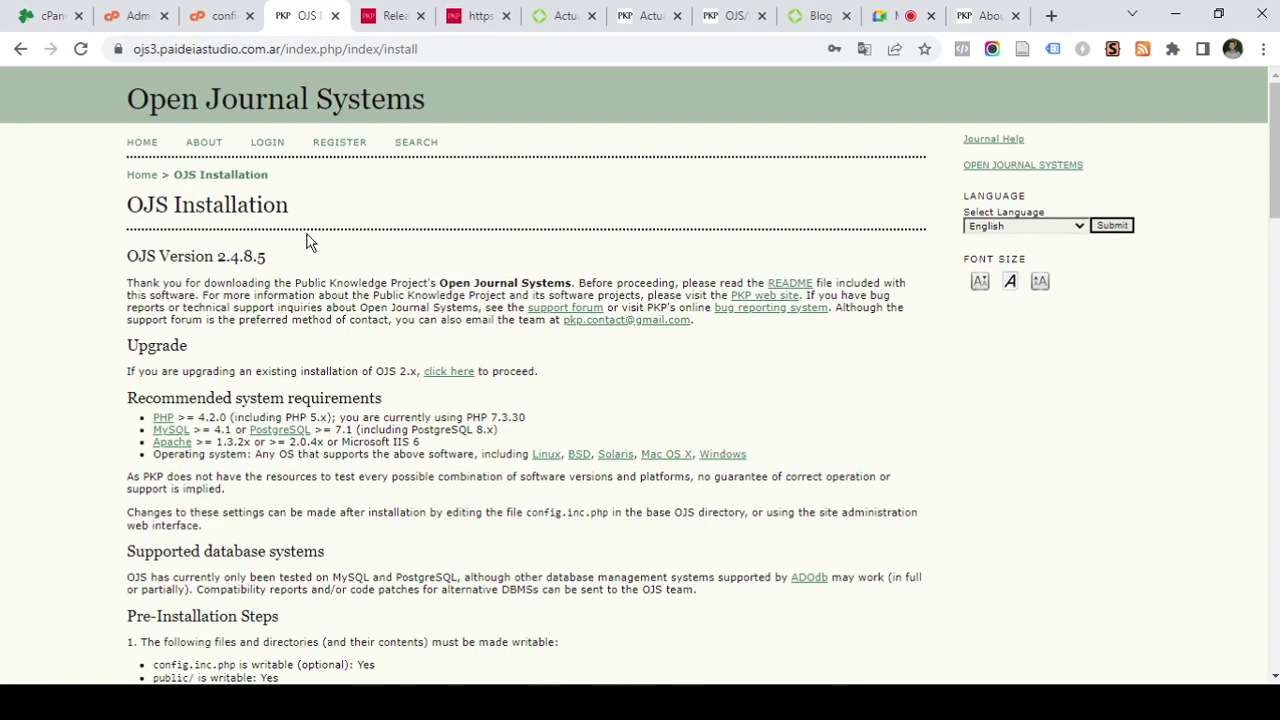
pyautogui.scroll(-2, 309, 240)
pyautogui.scroll(2, 347, 372)
pyautogui.click(418, 48)
pyautogui.moveTo(418, 48); pyautogui.dragTo(388, 48)
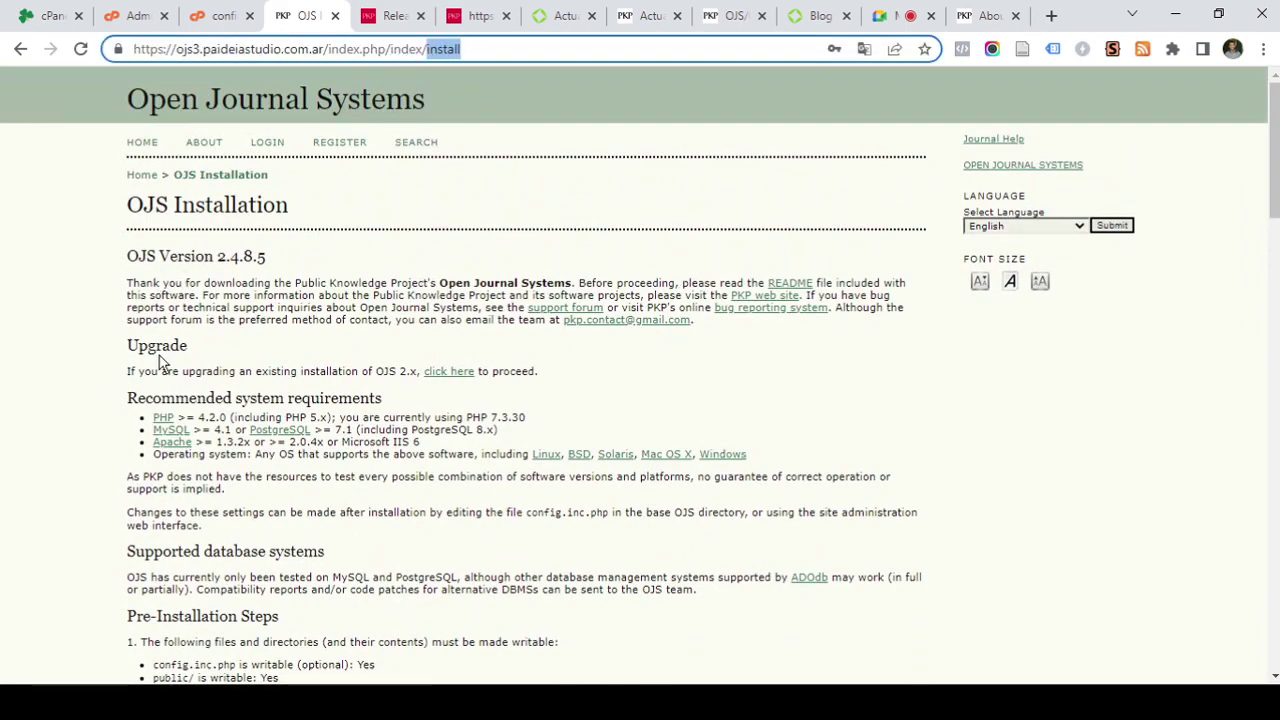
pyautogui.scroll(-6, 137, 286)
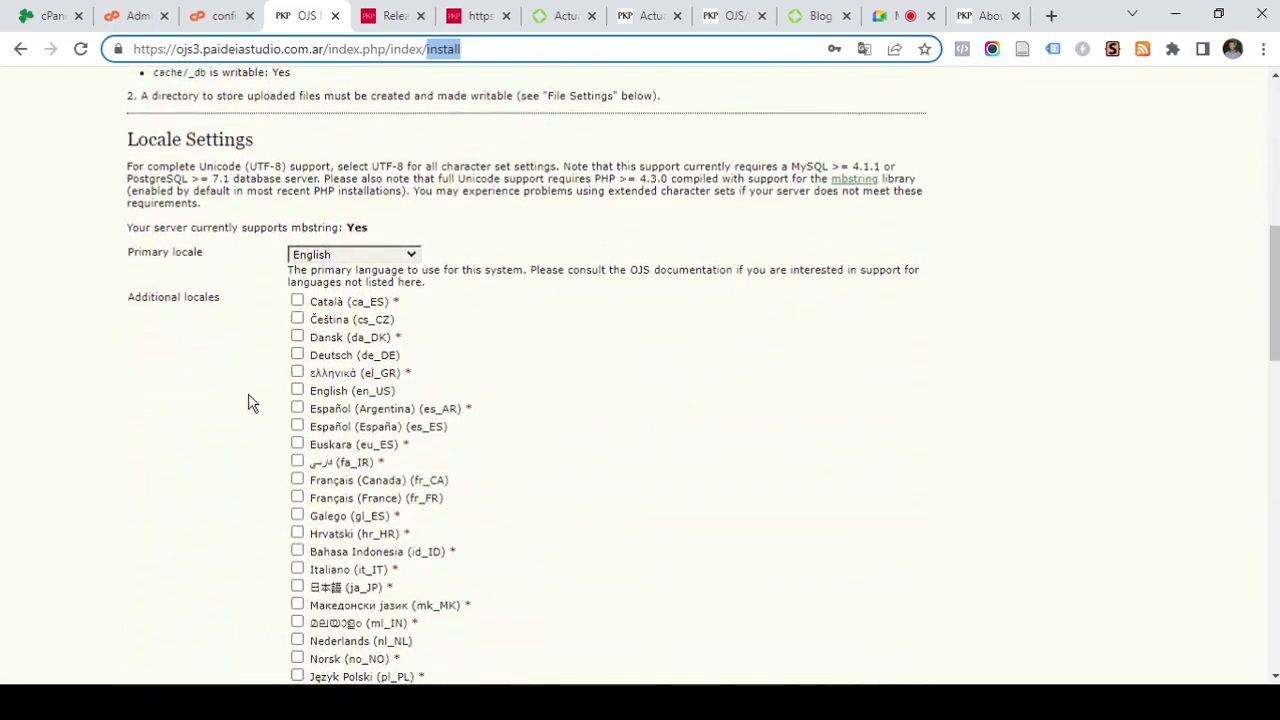
pyautogui.scroll(2, 250, 402)
pyautogui.scroll(-12, 250, 402)
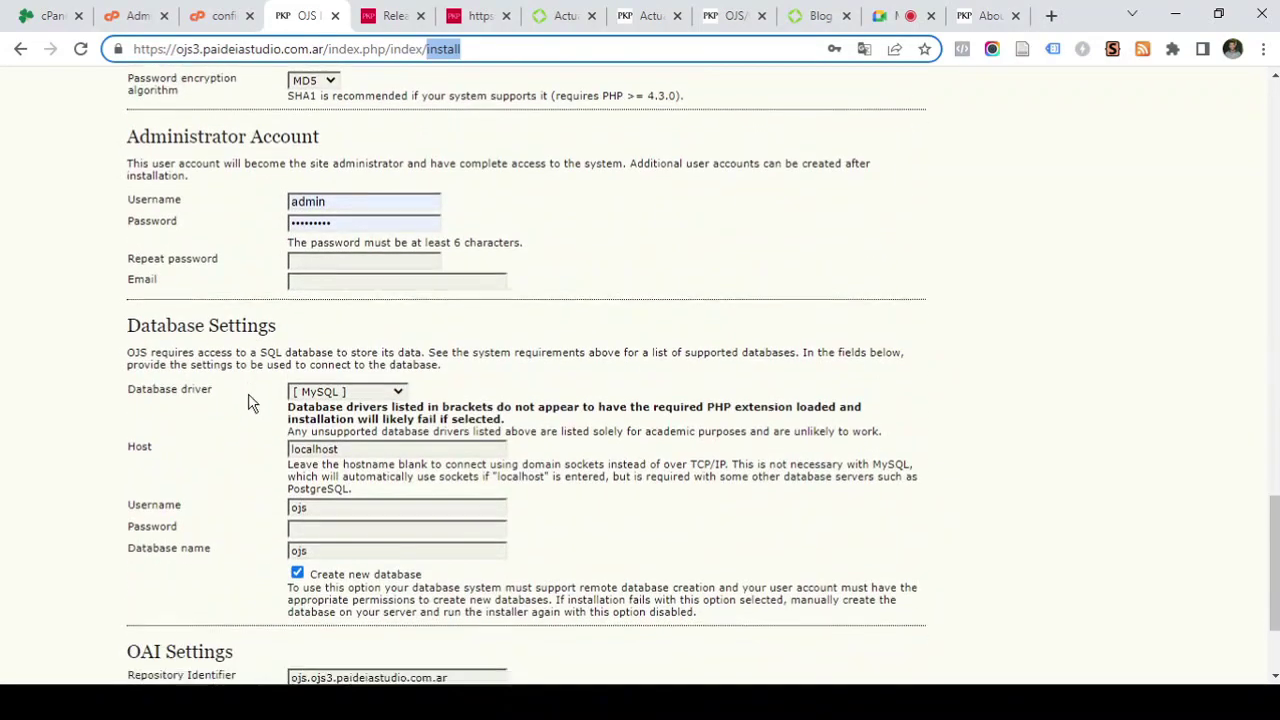
pyautogui.scroll(-3, 250, 402)
pyautogui.scroll(20, 643, 357)
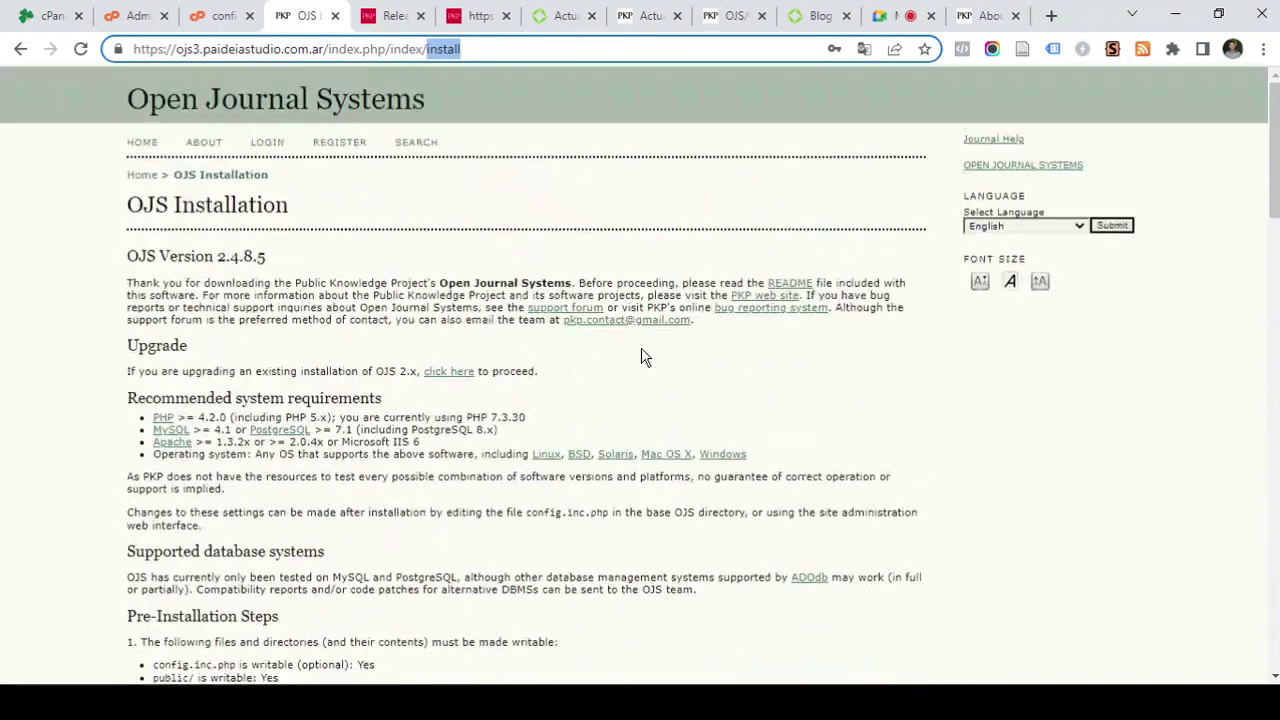
# Revisit the installed setting in config.inc.php and highlight the public/, config.inc.php and files_dir entries in PKP's UPGRADE document
pyautogui.click(222, 16)
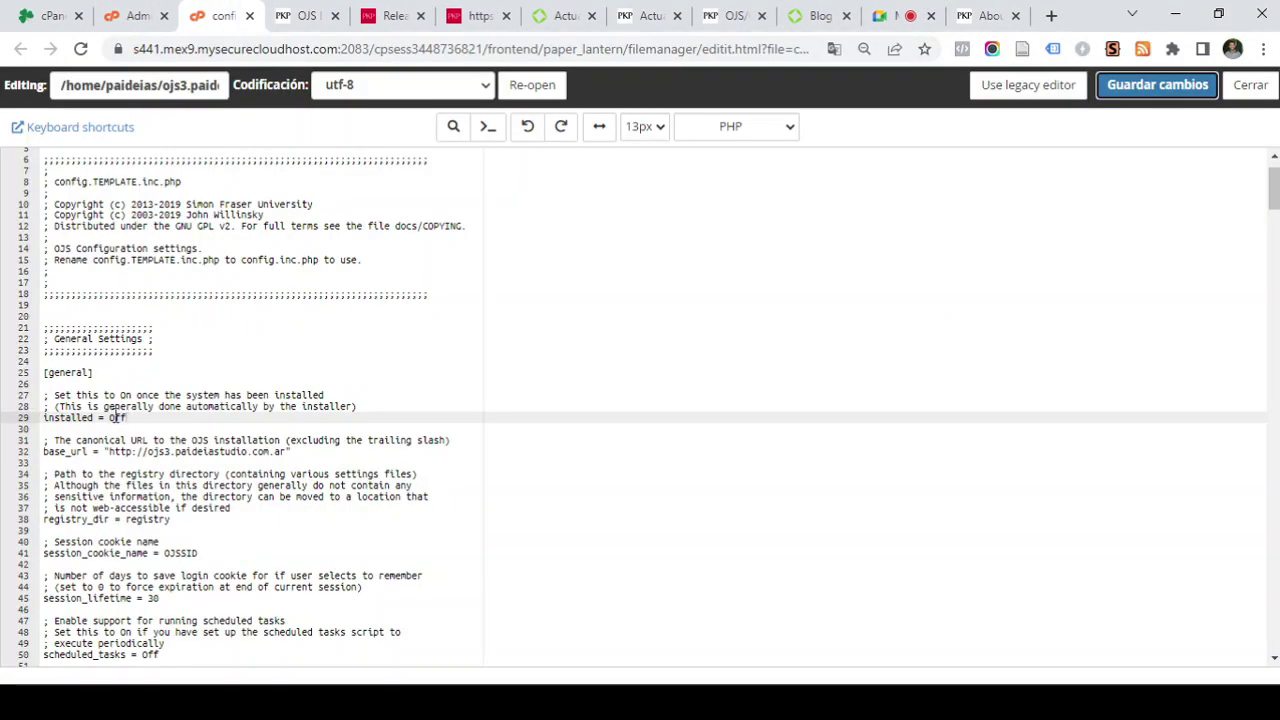
pyautogui.click(138, 12)
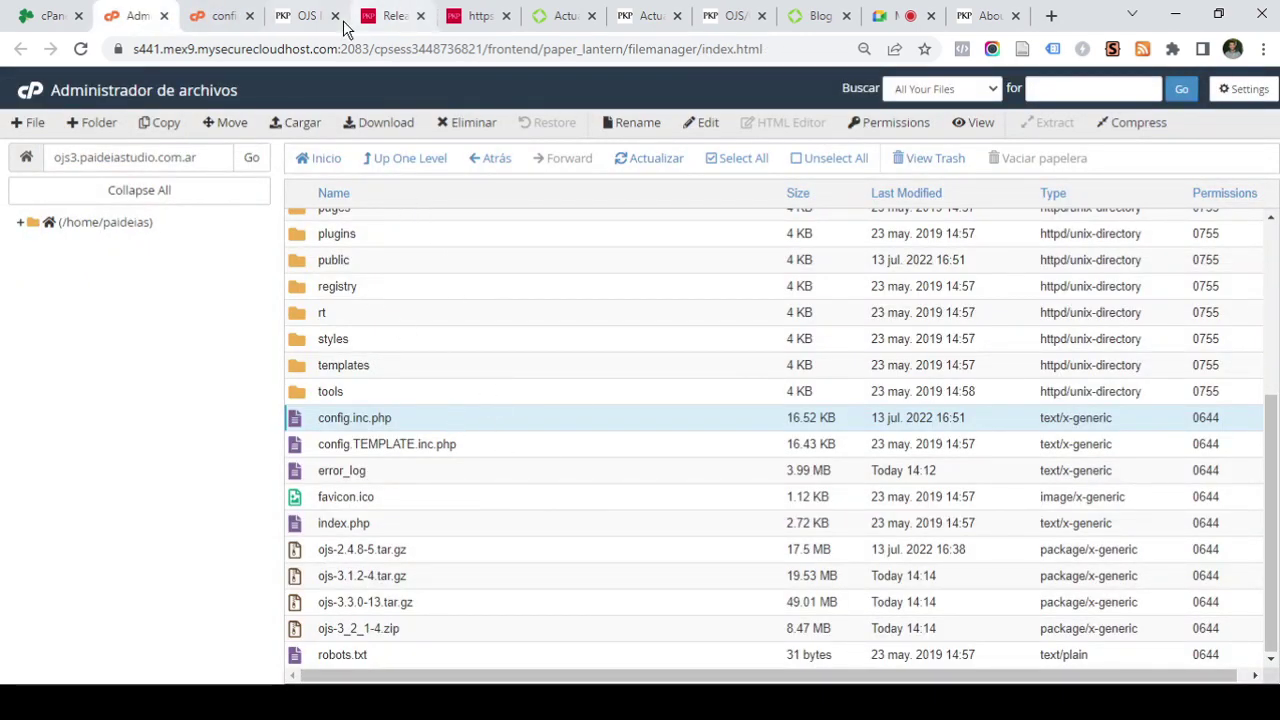
pyautogui.click(489, 12)
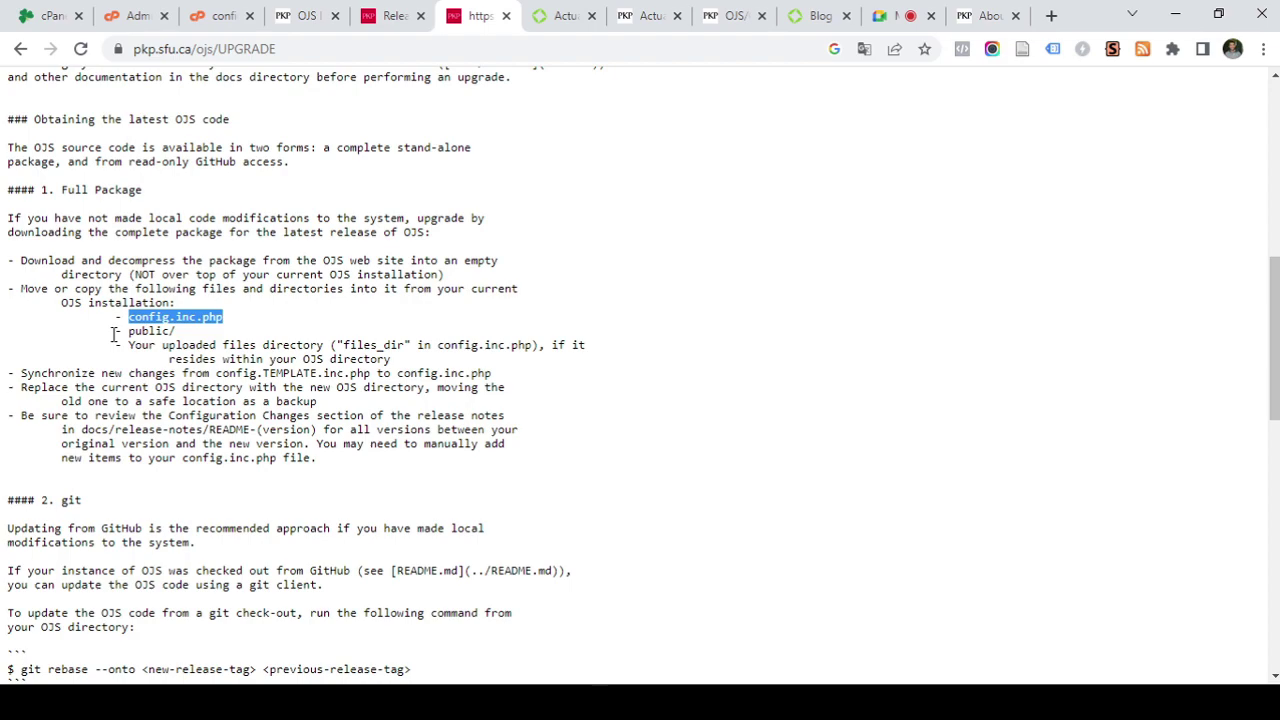
pyautogui.moveTo(114, 331); pyautogui.dragTo(180, 331)
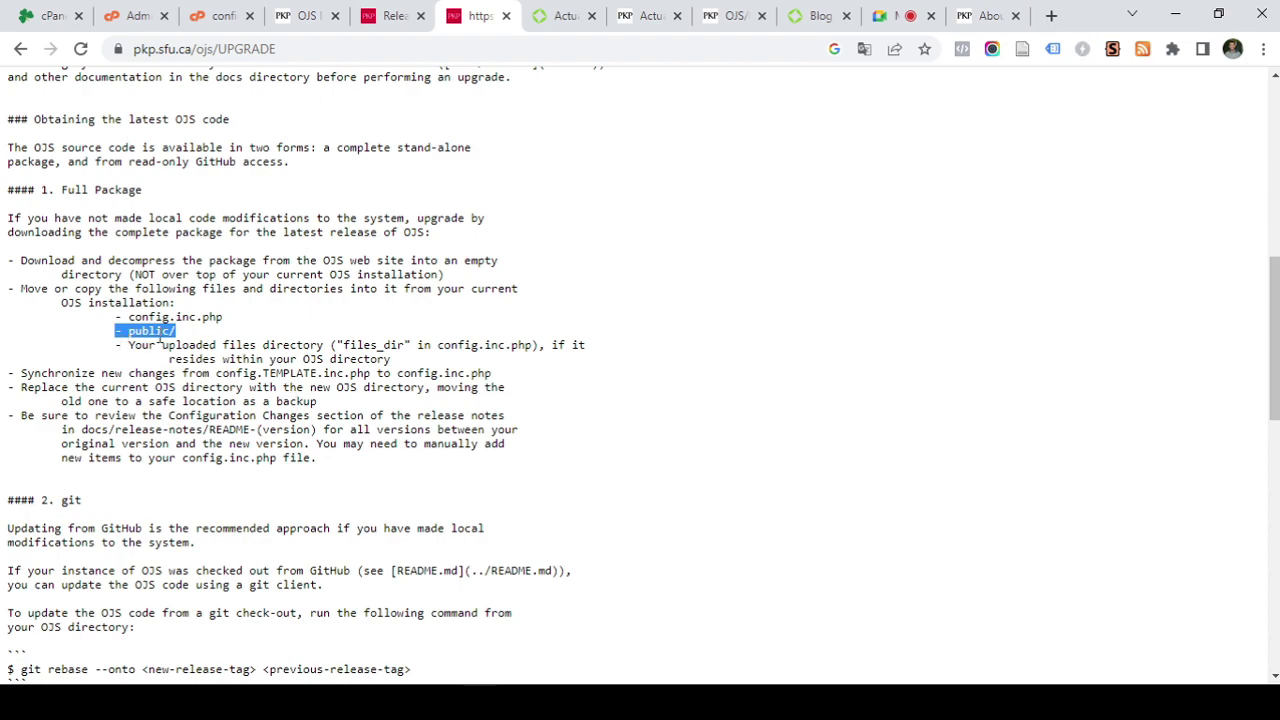
pyautogui.moveTo(120, 317); pyautogui.dragTo(240, 322)
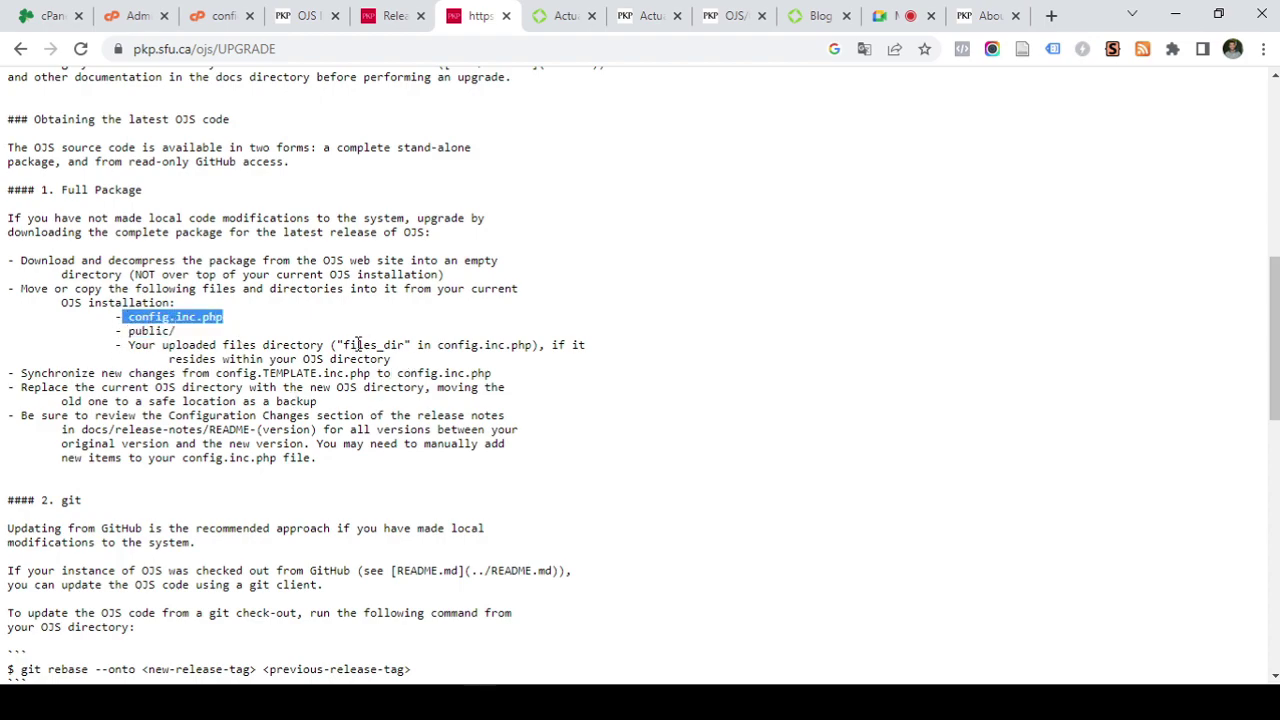
pyautogui.moveTo(343, 345); pyautogui.dragTo(408, 348)
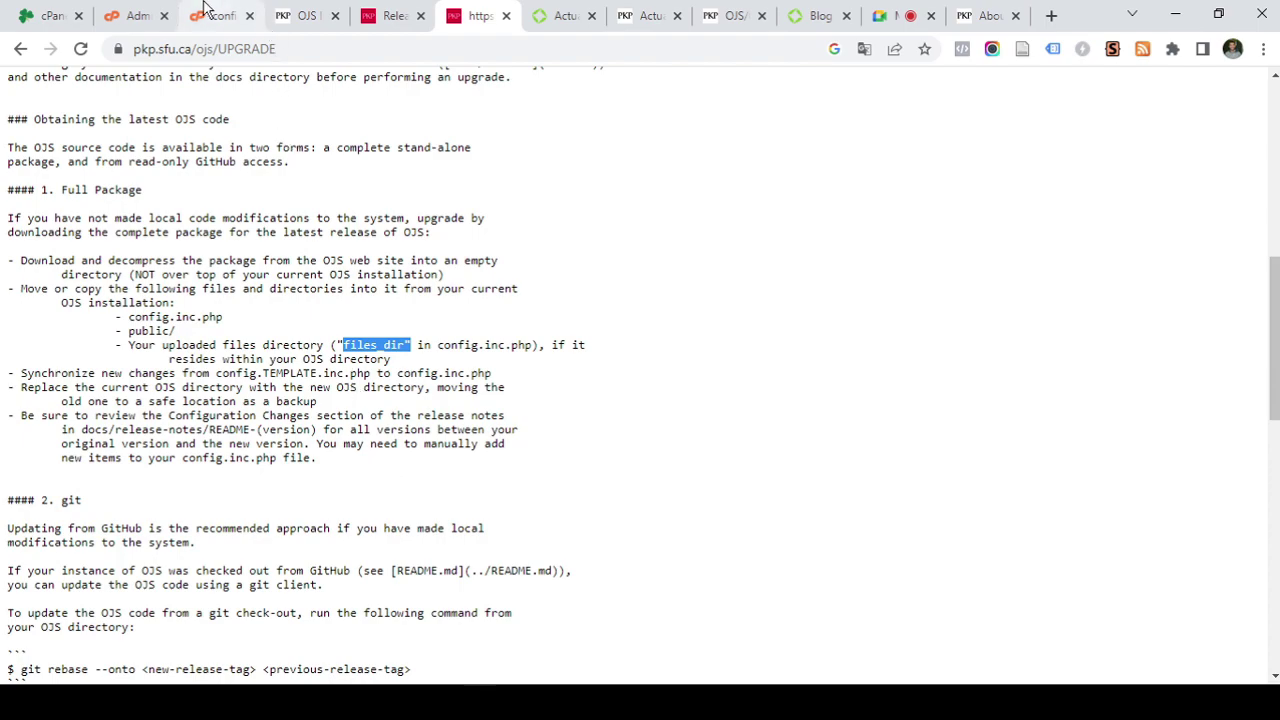
# Create a folder named VIEJO inside /ojs3.paideiastudio.com.ar in the cPanel file manager
pyautogui.click(203, 10)
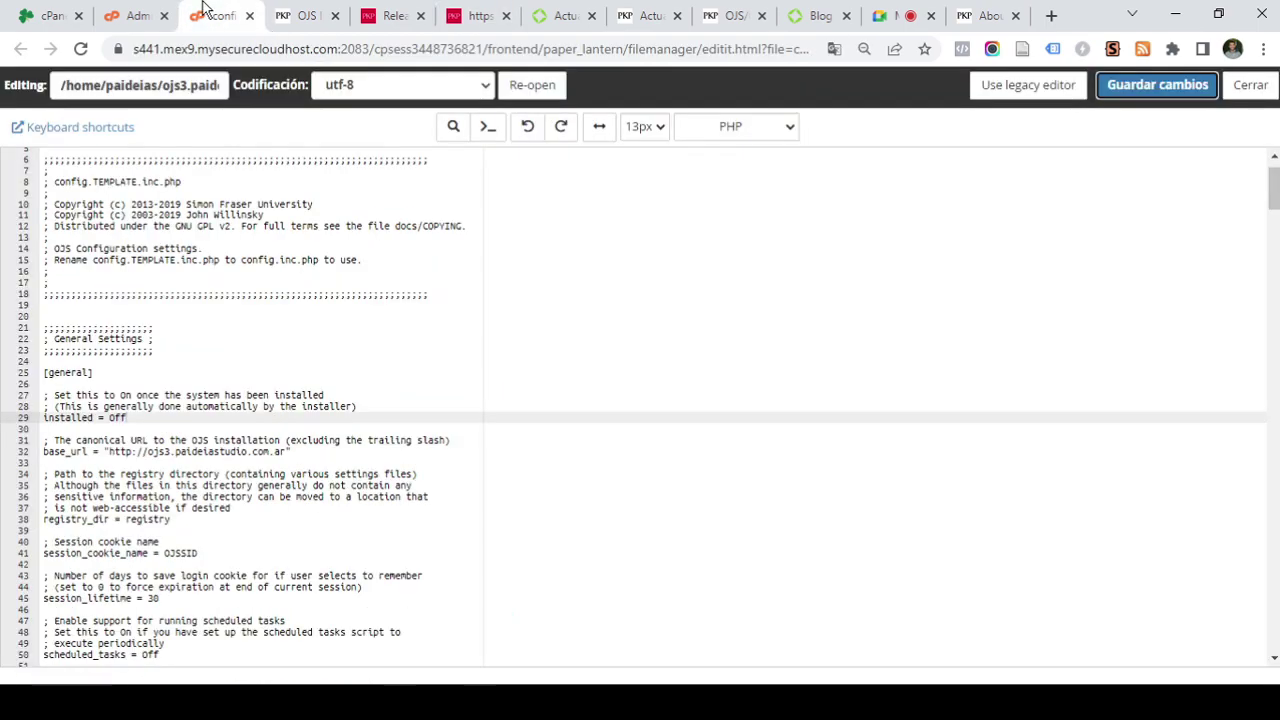
pyautogui.click(149, 14)
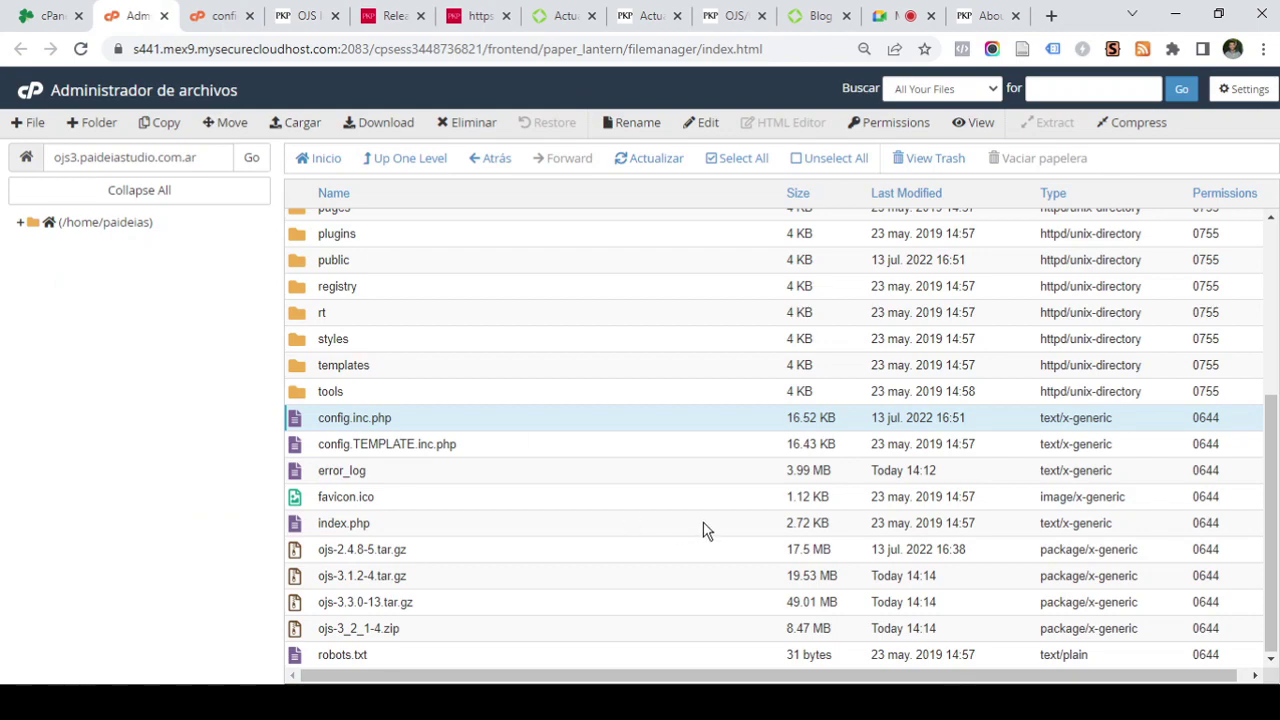
pyautogui.scroll(5, 706, 527)
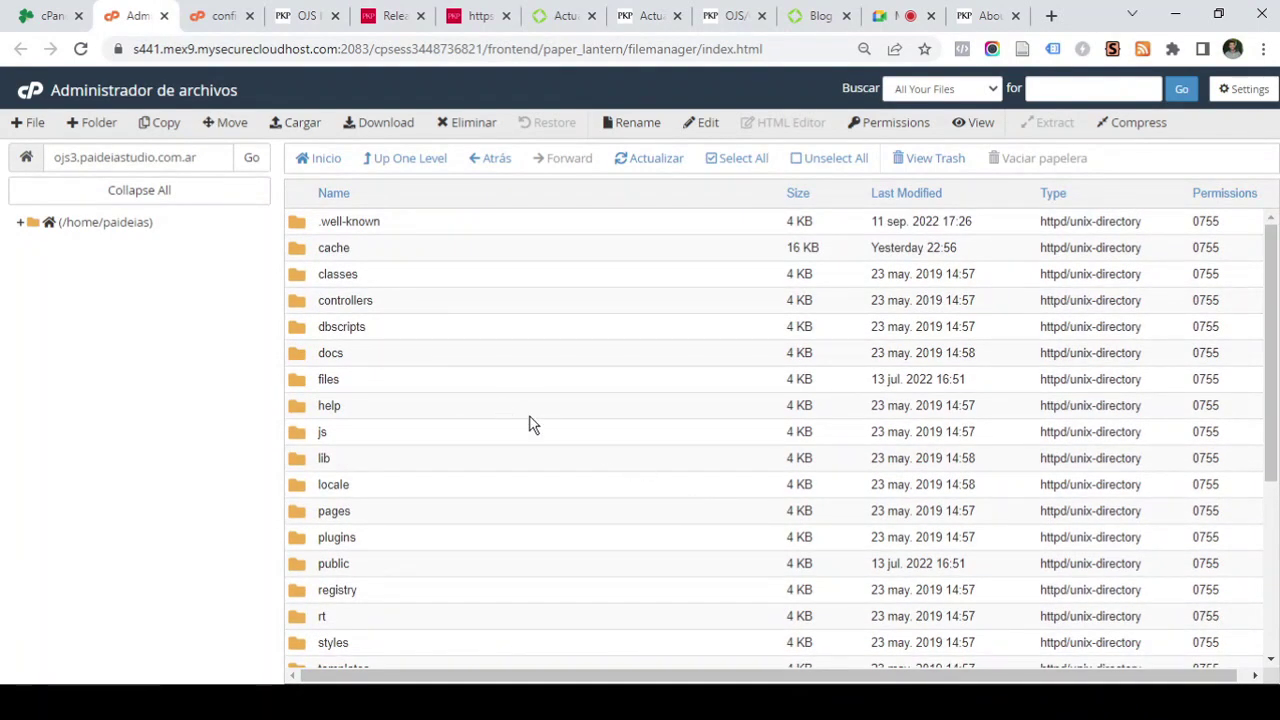
pyautogui.scroll(-3, 528, 422)
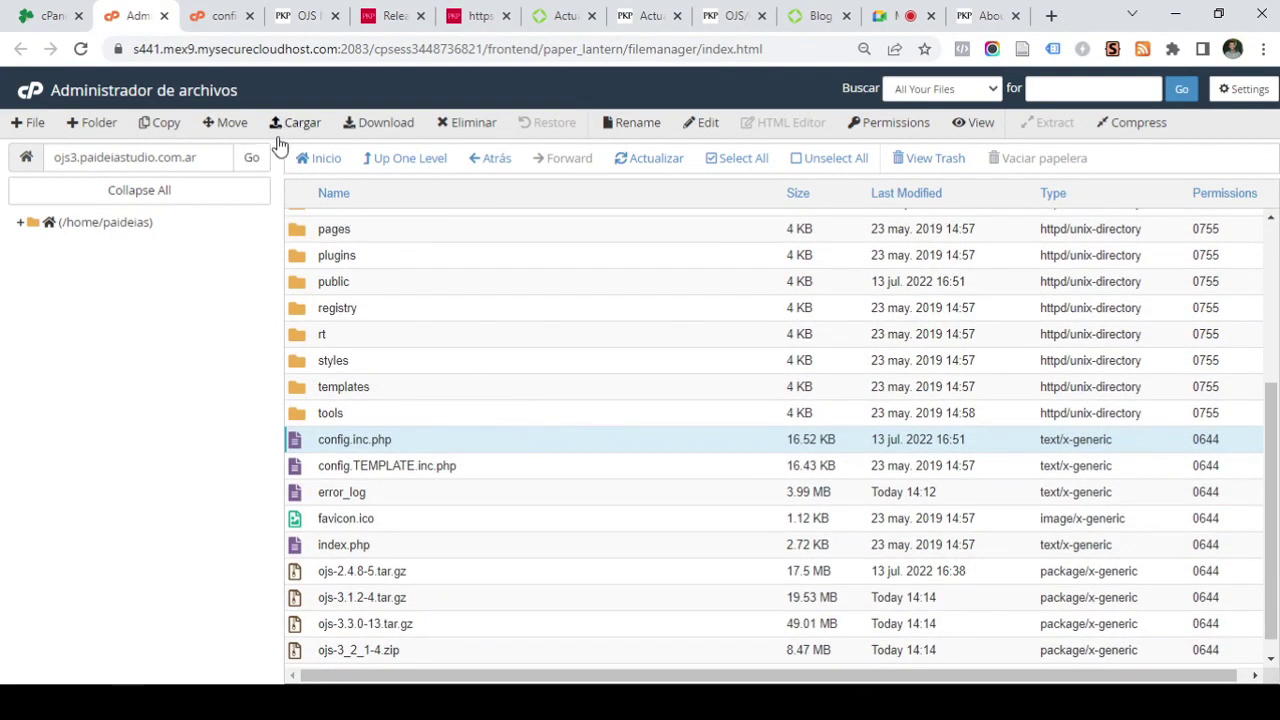
pyautogui.click(98, 124)
pyautogui.write('VIEJO')
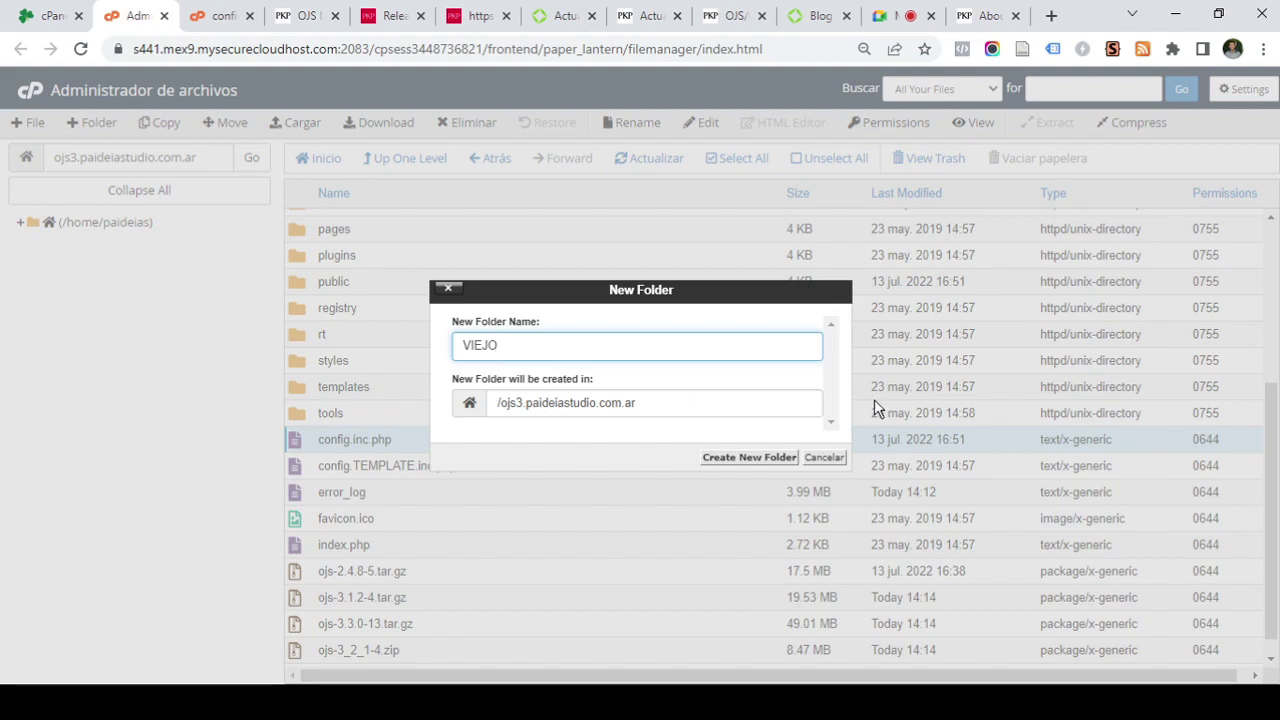
pyautogui.click(750, 460)
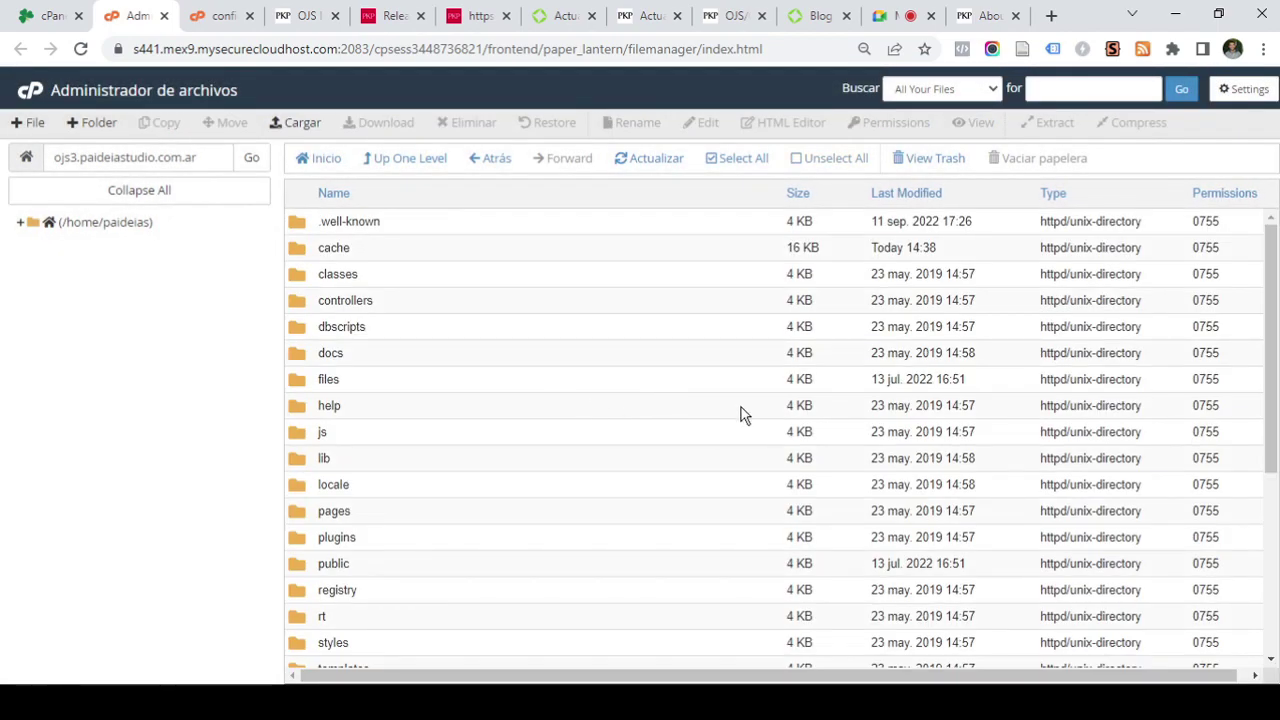
pyautogui.scroll(-3, 611, 406)
pyautogui.scroll(2, 611, 406)
pyautogui.scroll(-2, 614, 403)
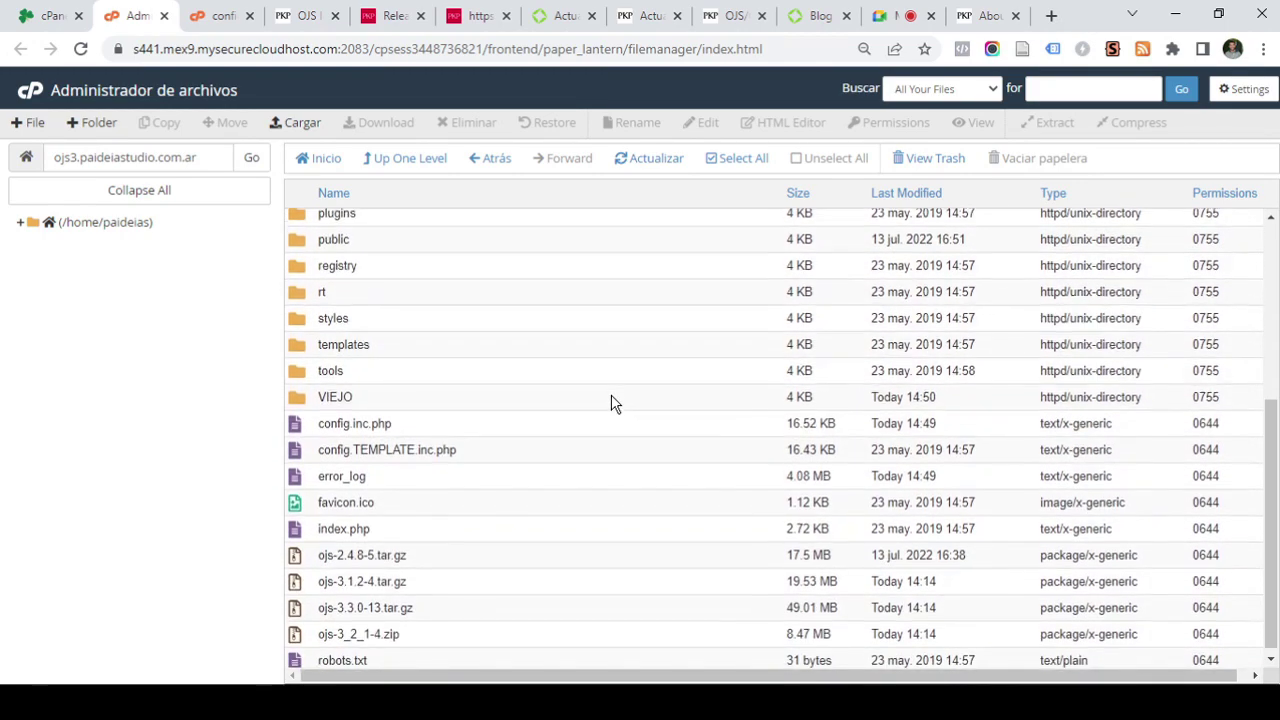
# Move everything except files, public, VIEJO, config.inc.php and the four OJS archives into /ojs3.paideiastudio.com.ar/VIEJO, and check that folder's contents
pyautogui.scroll(4, 614, 403)
pyautogui.click(714, 160)
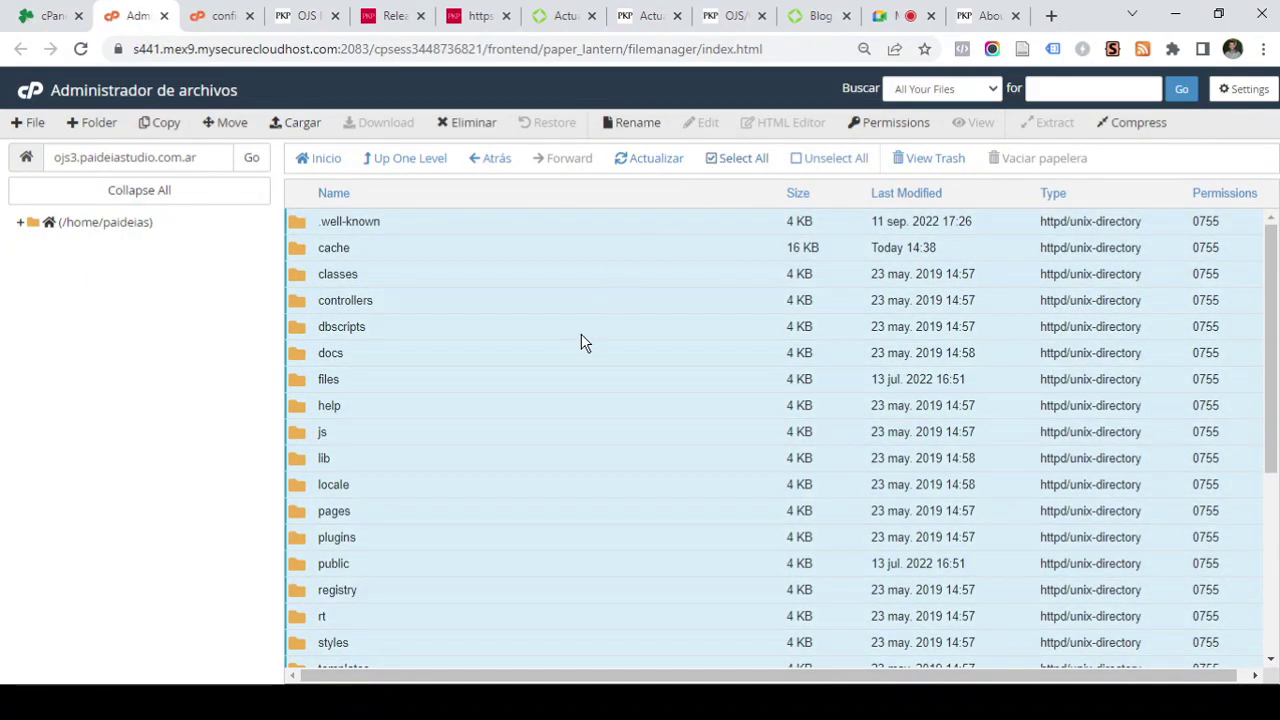
pyautogui.scroll(-2, 531, 346)
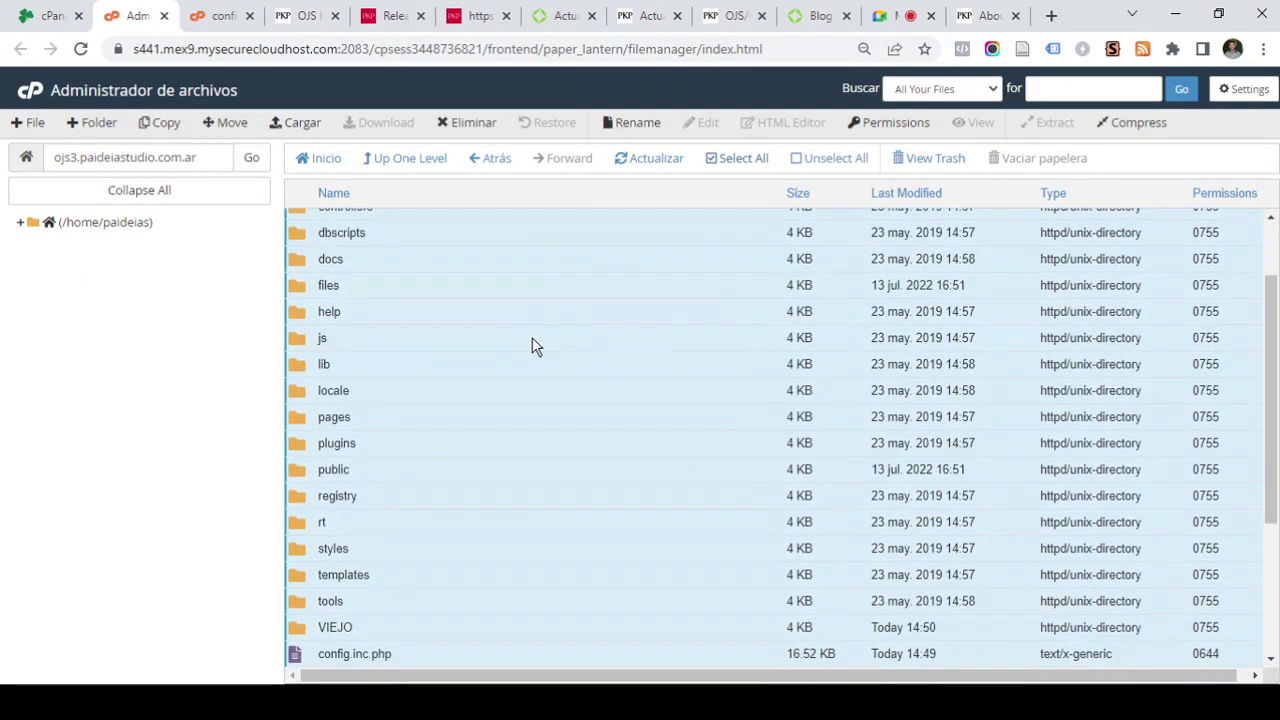
pyautogui.keyDown('ctrl'); pyautogui.click(297, 478); pyautogui.keyUp('ctrl')
pyautogui.scroll(-4, 411, 434)
pyautogui.scroll(5, 363, 400)
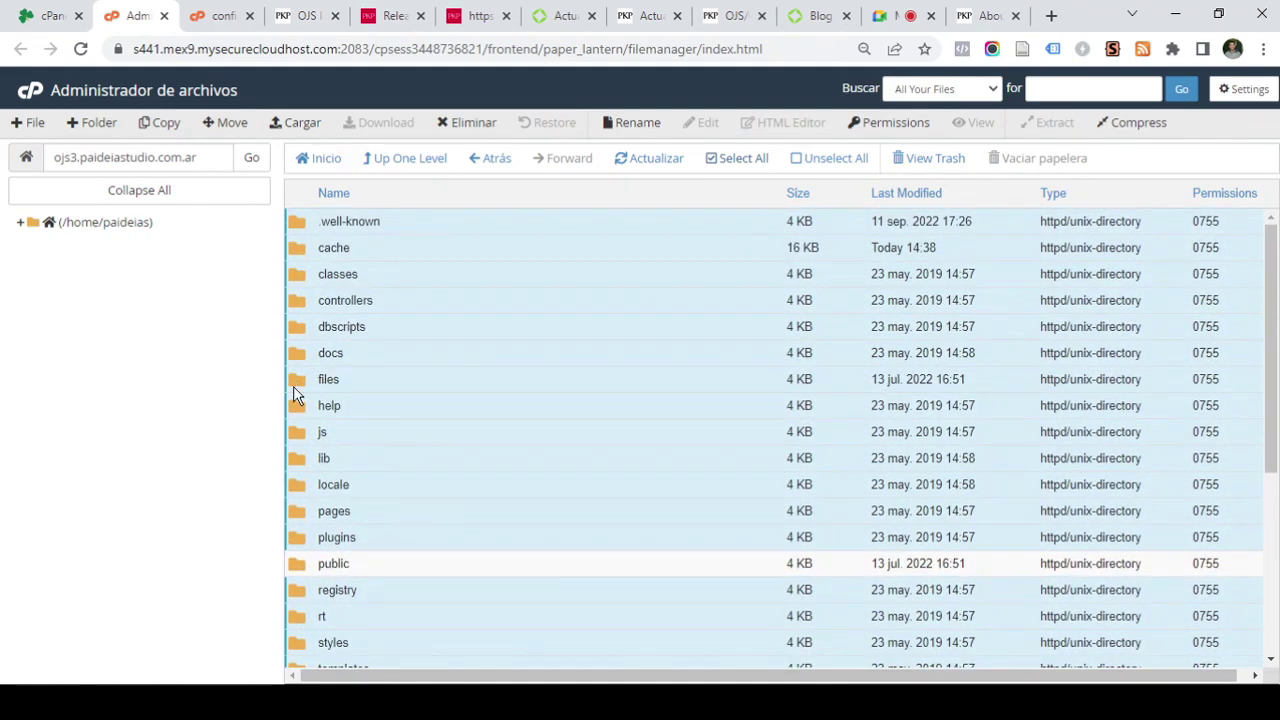
pyautogui.keyDown('ctrl'); pyautogui.click(294, 389); pyautogui.keyUp('ctrl')
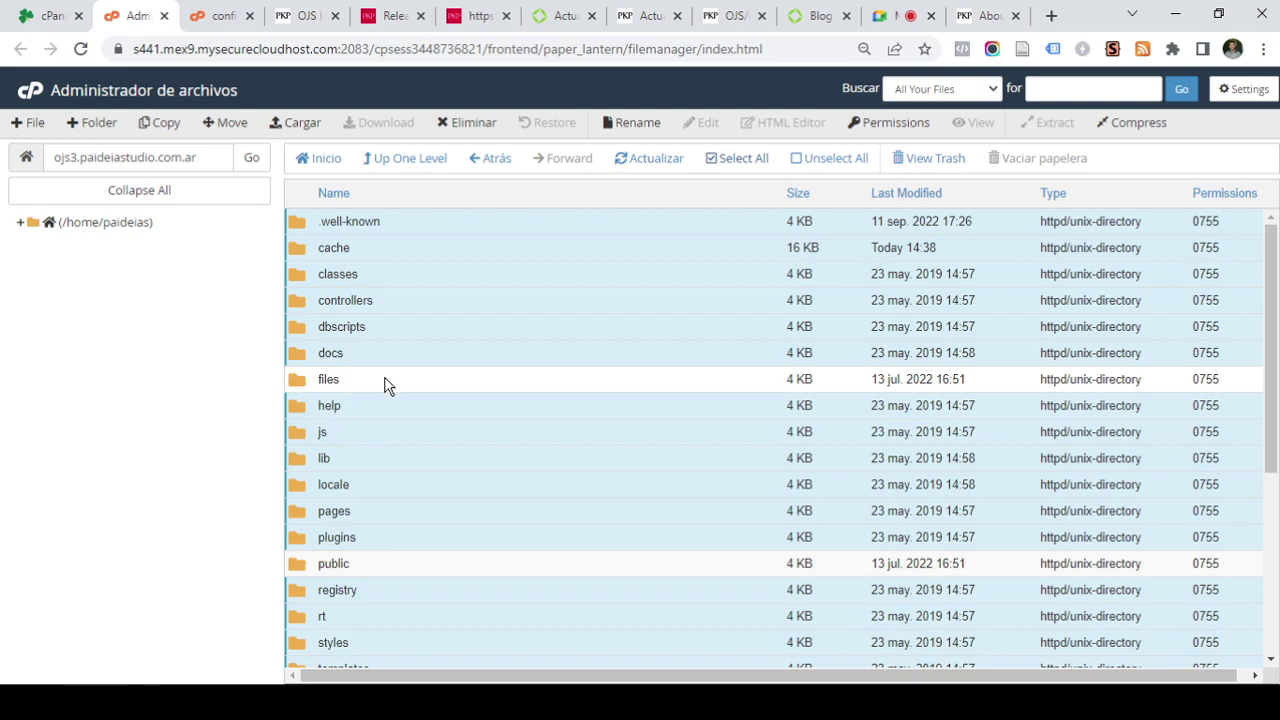
pyautogui.scroll(-2, 512, 377)
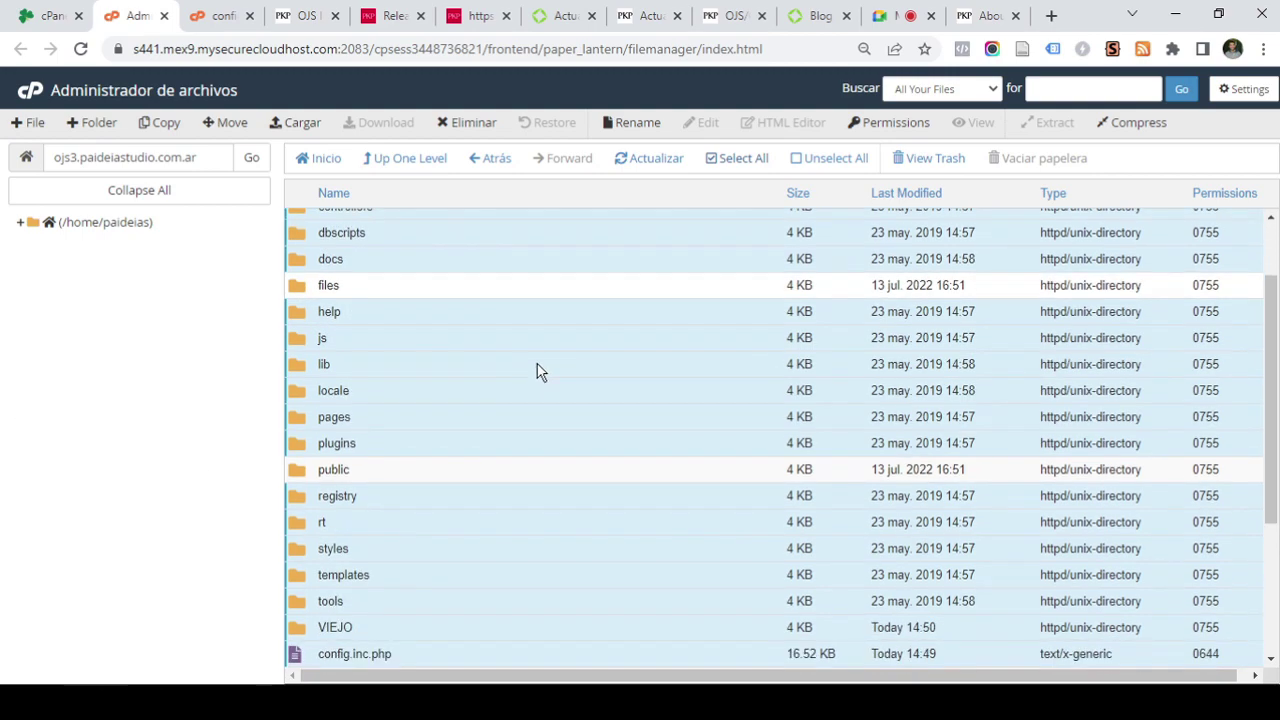
pyautogui.scroll(-1, 430, 340)
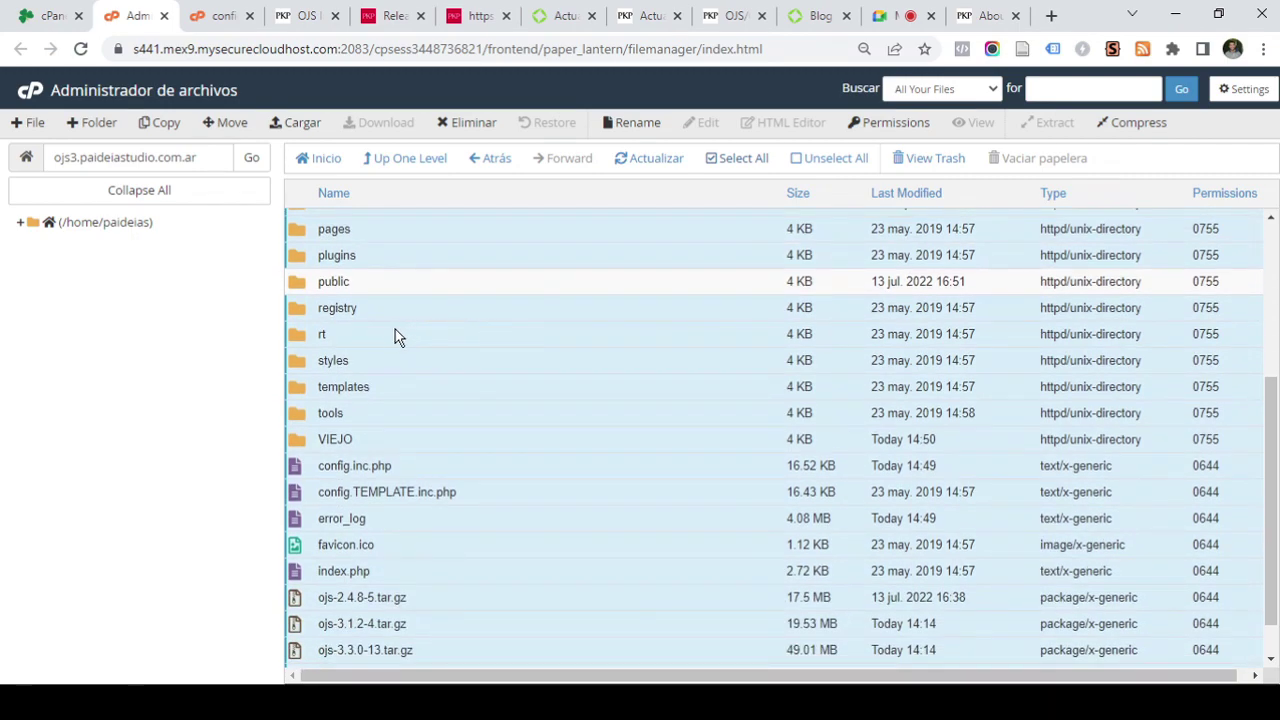
pyautogui.scroll(-1, 385, 340)
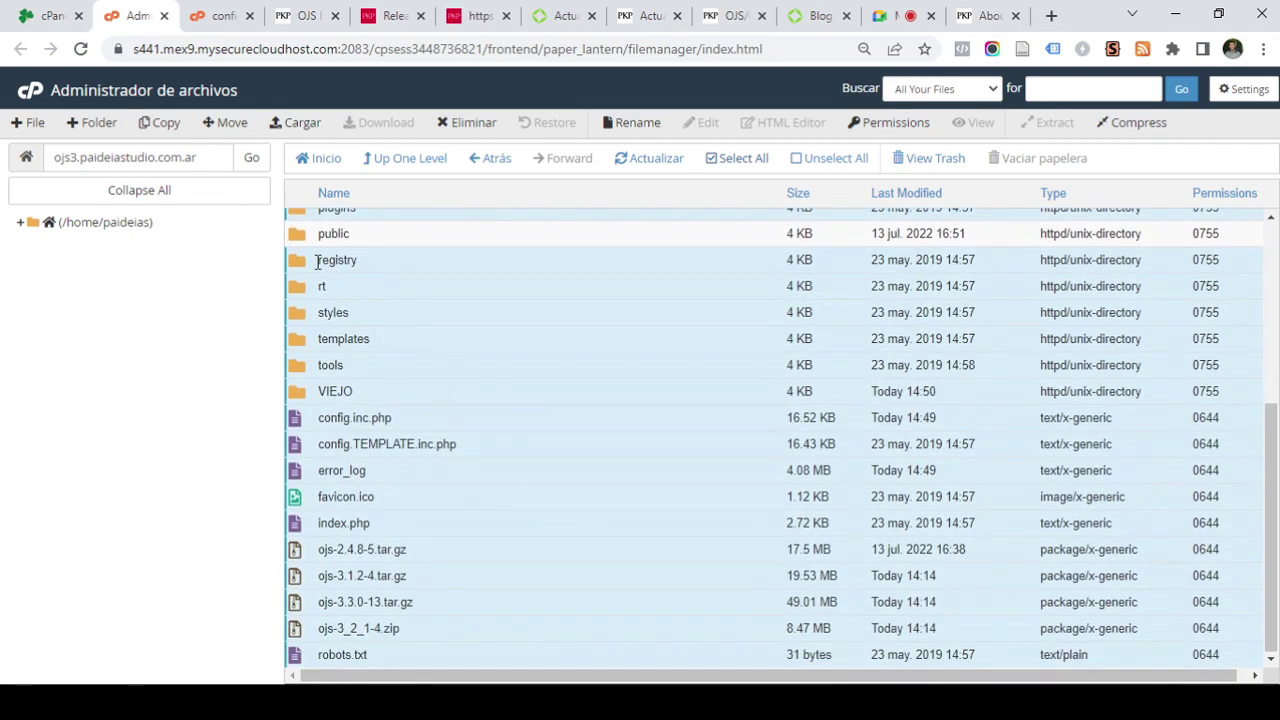
pyautogui.keyDown('ctrl'); pyautogui.click(298, 393); pyautogui.keyUp('ctrl')
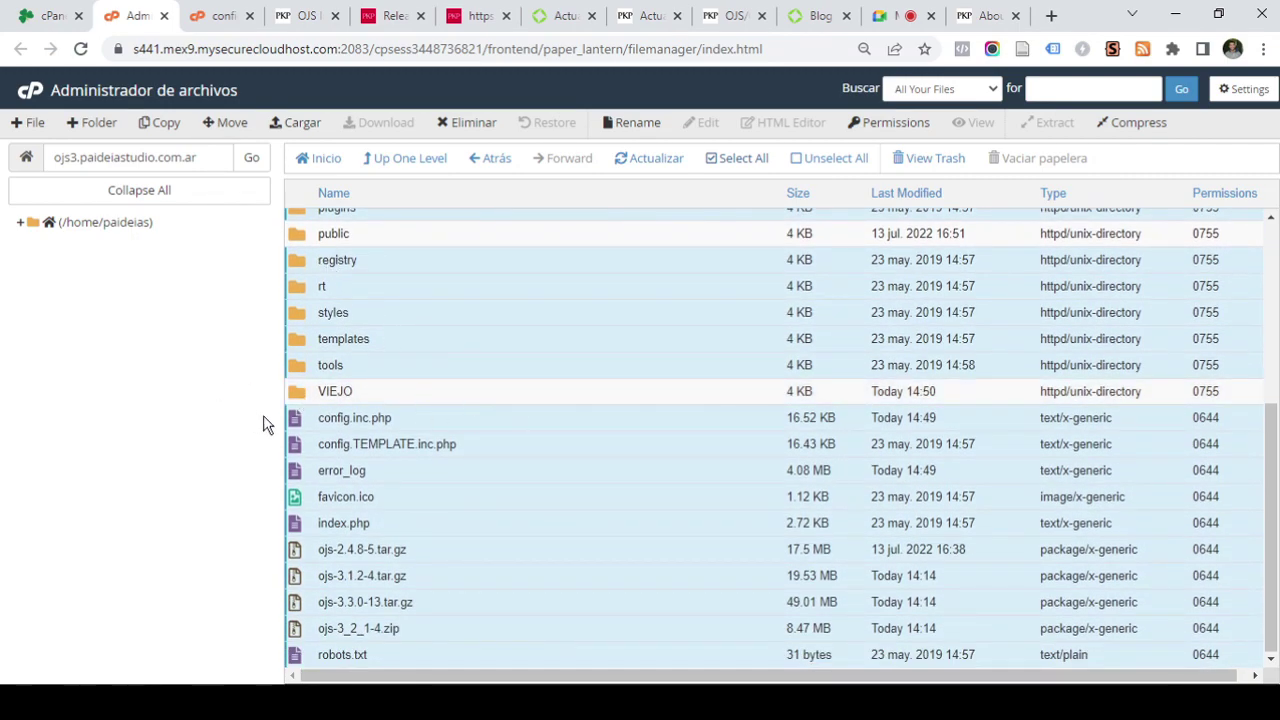
pyautogui.keyDown('ctrl'); pyautogui.click(295, 421); pyautogui.keyUp('ctrl')
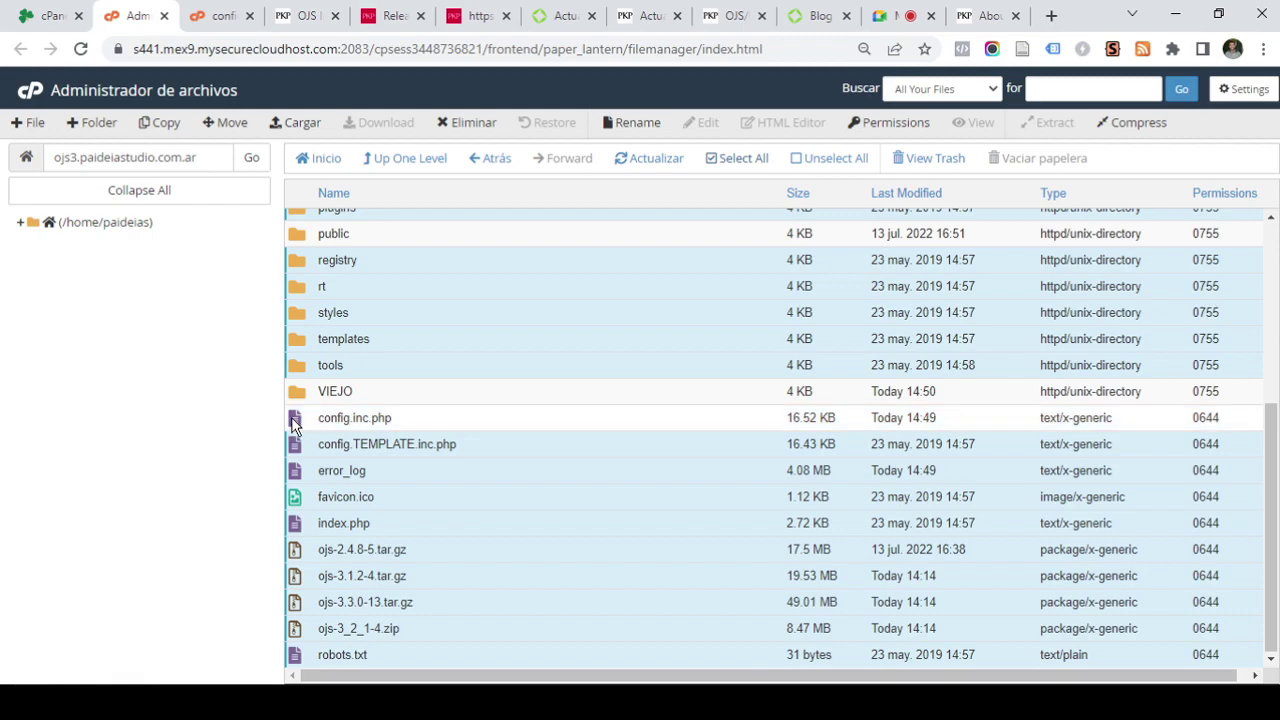
pyautogui.keyDown('ctrl'); pyautogui.click(293, 551); pyautogui.keyUp('ctrl')
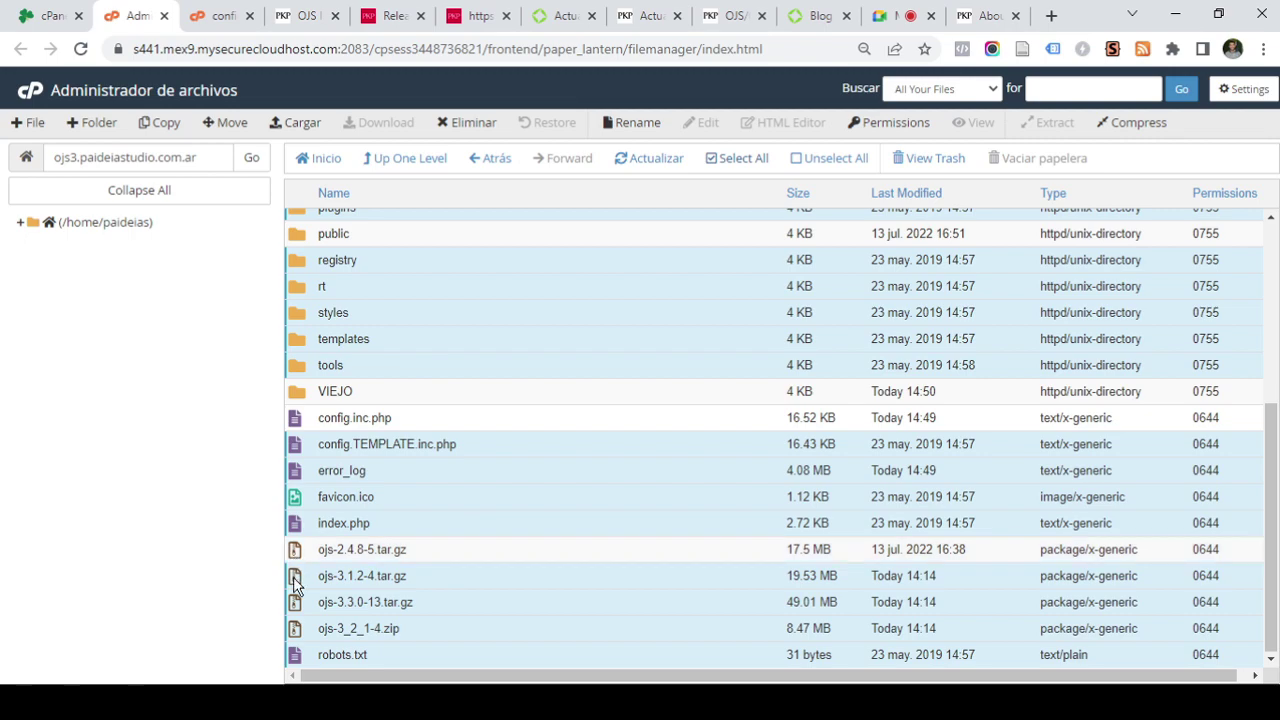
pyautogui.keyDown('ctrl'); pyautogui.click(295, 576); pyautogui.keyUp('ctrl')
pyautogui.keyDown('ctrl'); pyautogui.click(296, 601); pyautogui.keyUp('ctrl')
pyautogui.keyDown('ctrl'); pyautogui.click(296, 630); pyautogui.keyUp('ctrl')
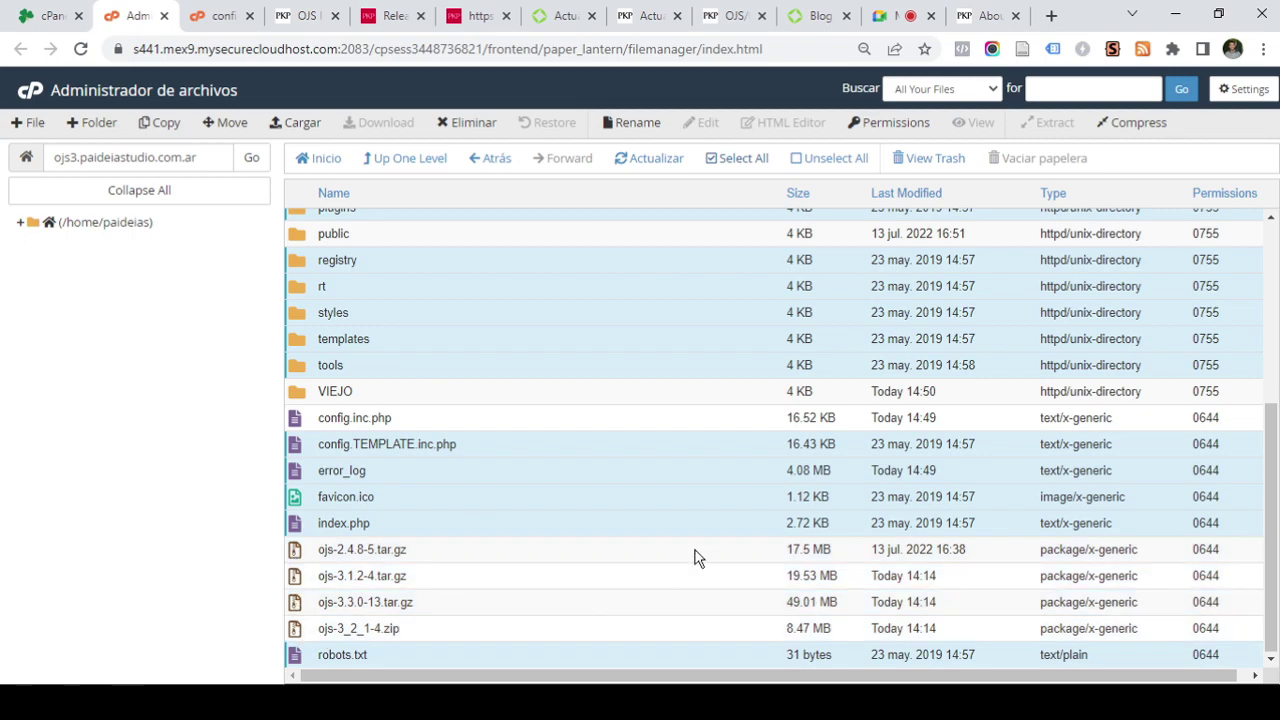
pyautogui.scroll(2, 316, 432)
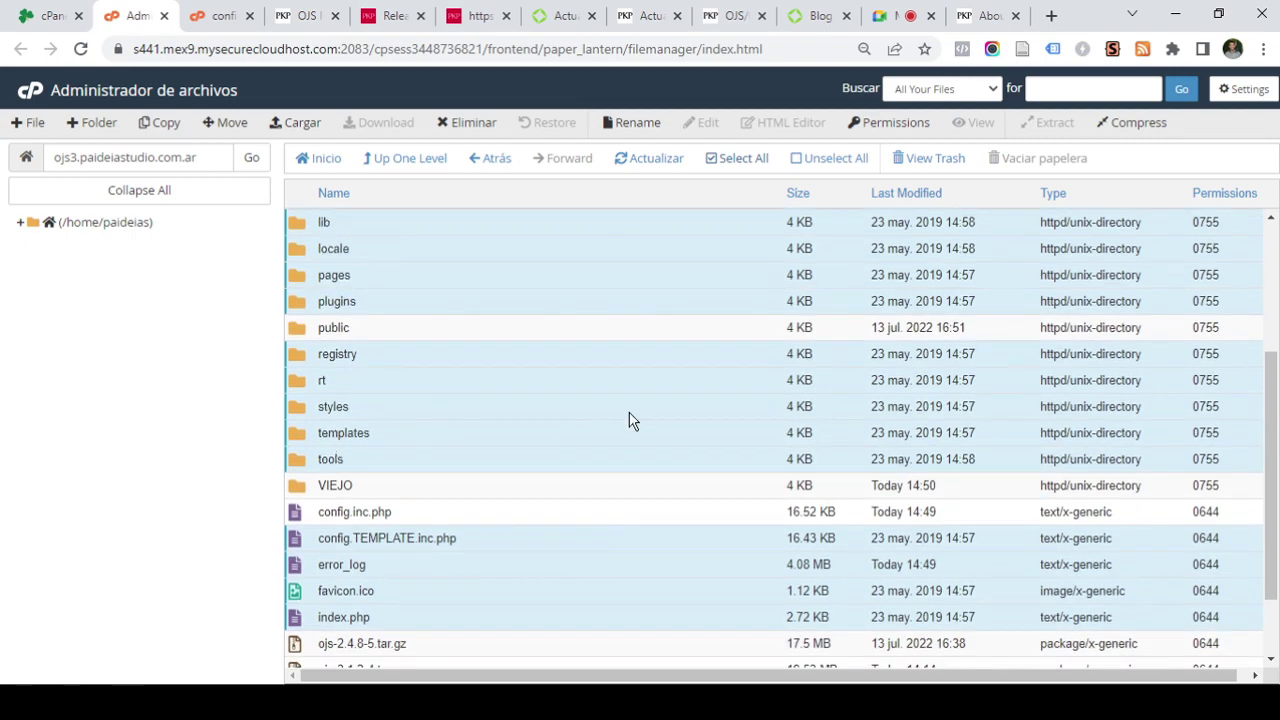
pyautogui.click(226, 124)
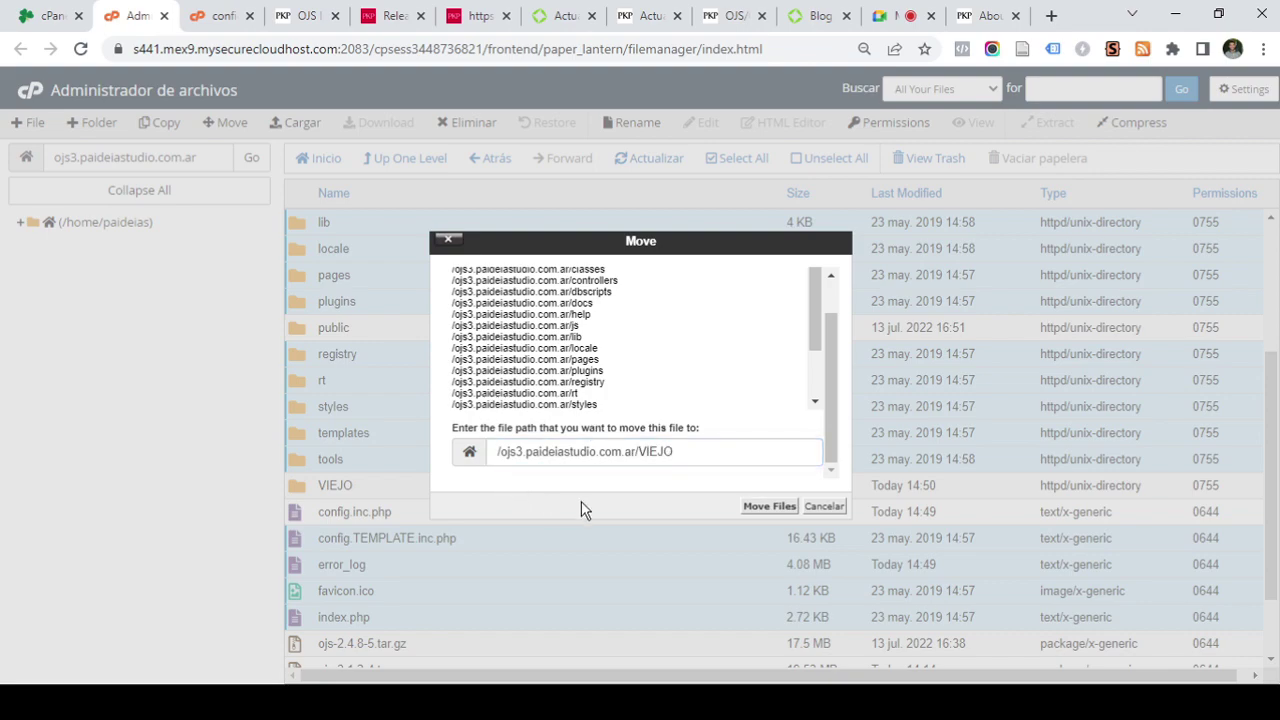
pyautogui.click(766, 507)
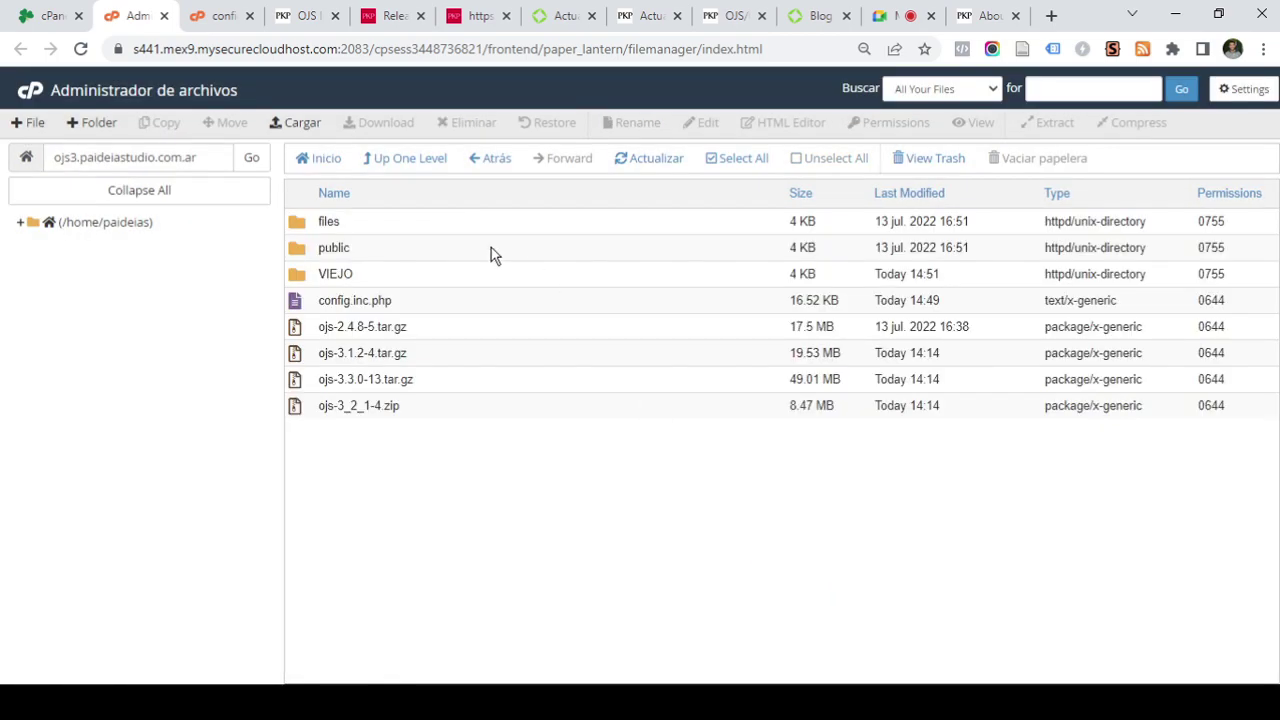
pyautogui.doubleClick(302, 276)
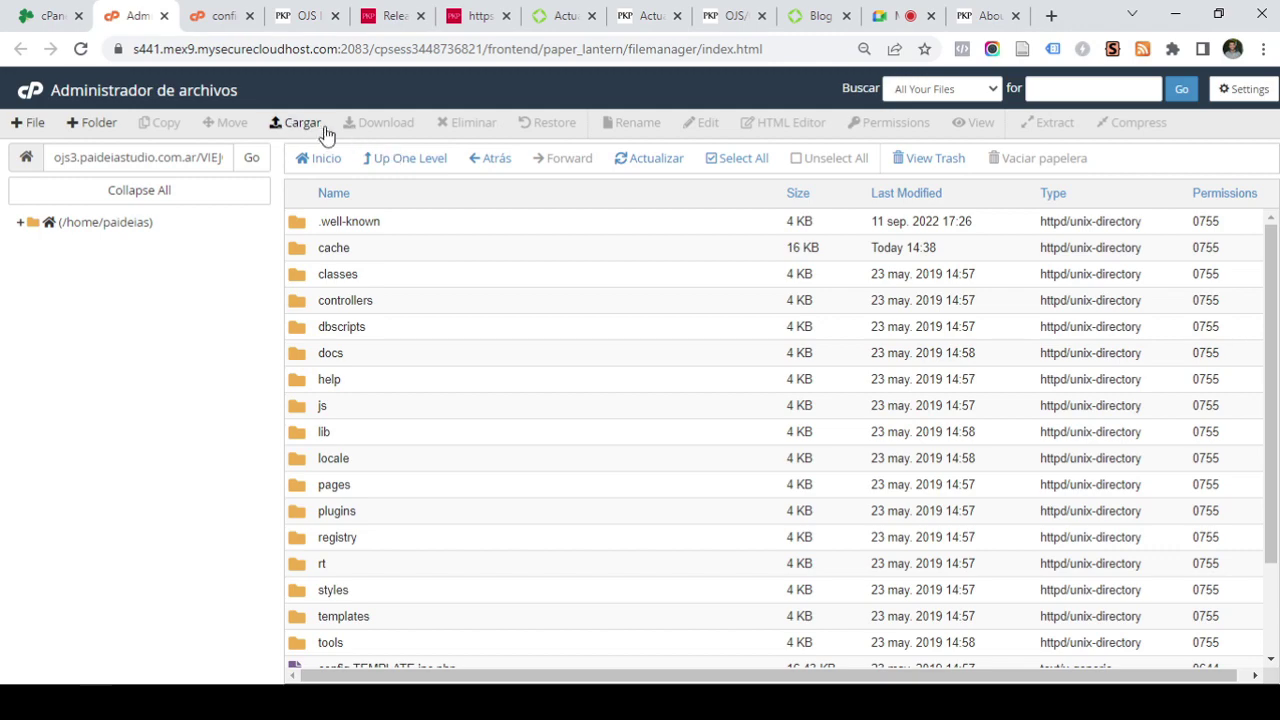
pyautogui.click(402, 160)
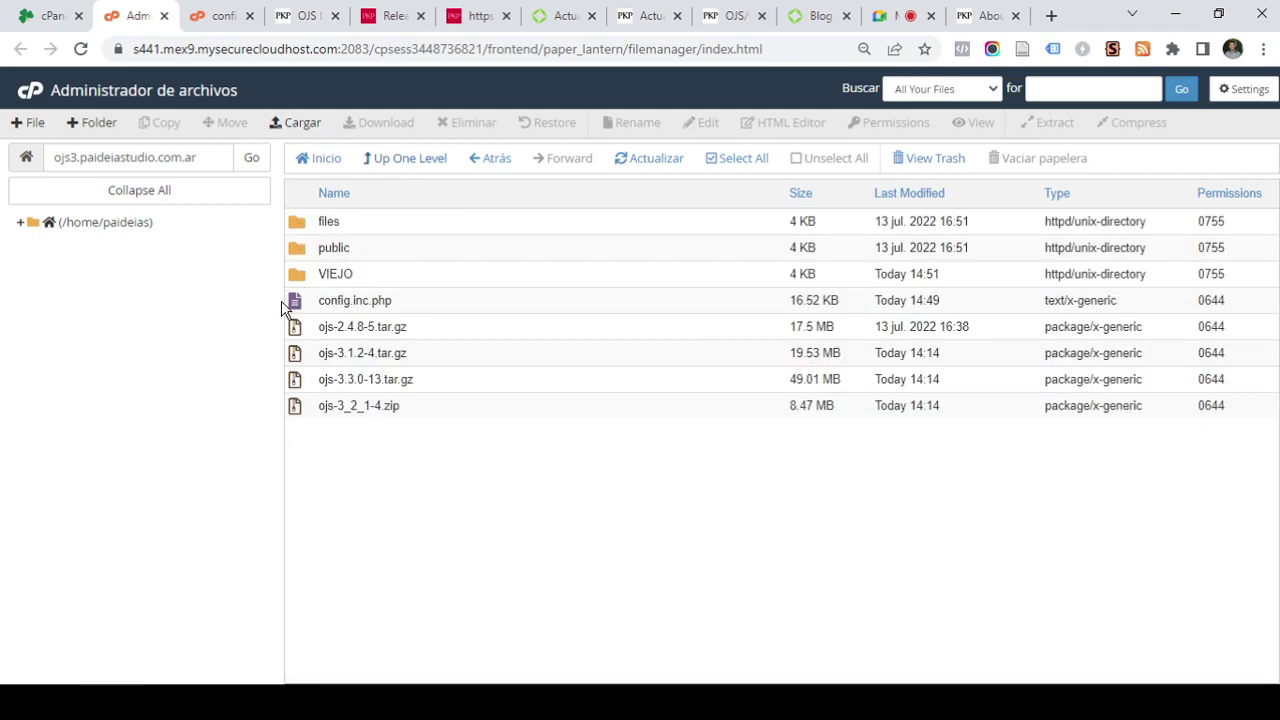
# Extract the ojs-3.1.2-4.tar.gz archive inside the ojs3.paideiastudio.com.ar folder and dismiss the extraction results
pyautogui.click(297, 358)
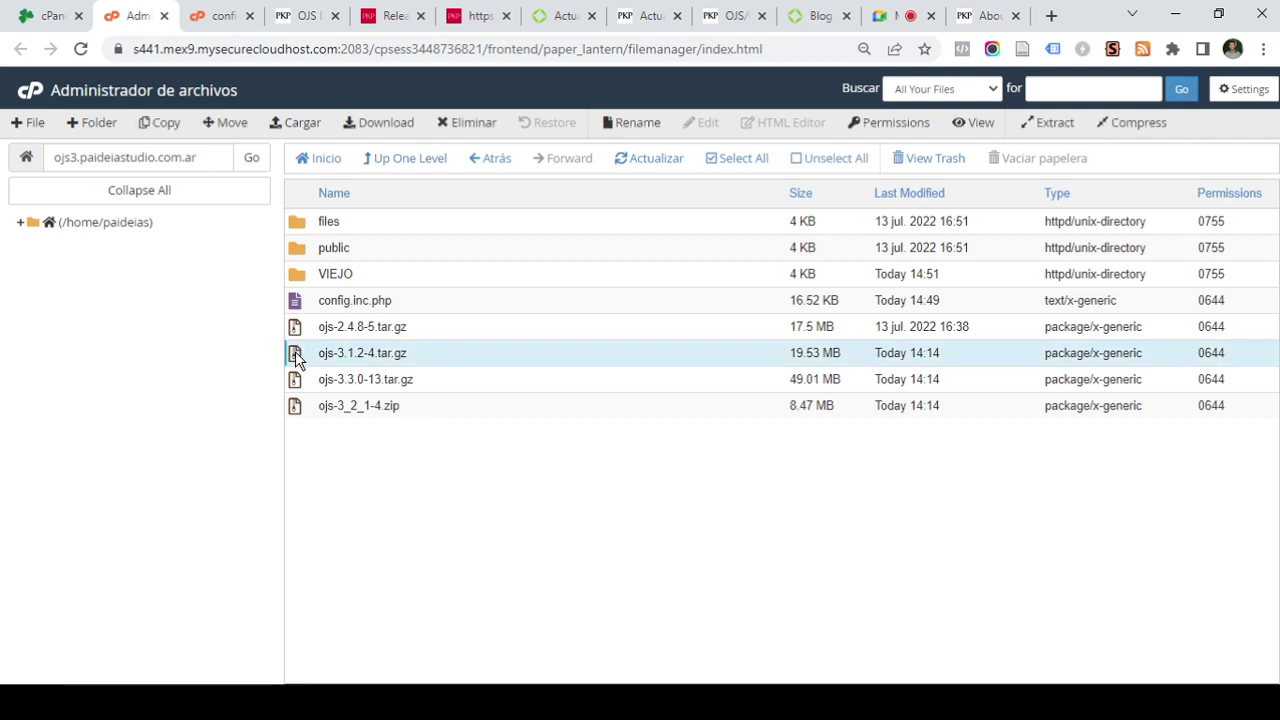
pyautogui.rightClick(295, 359)
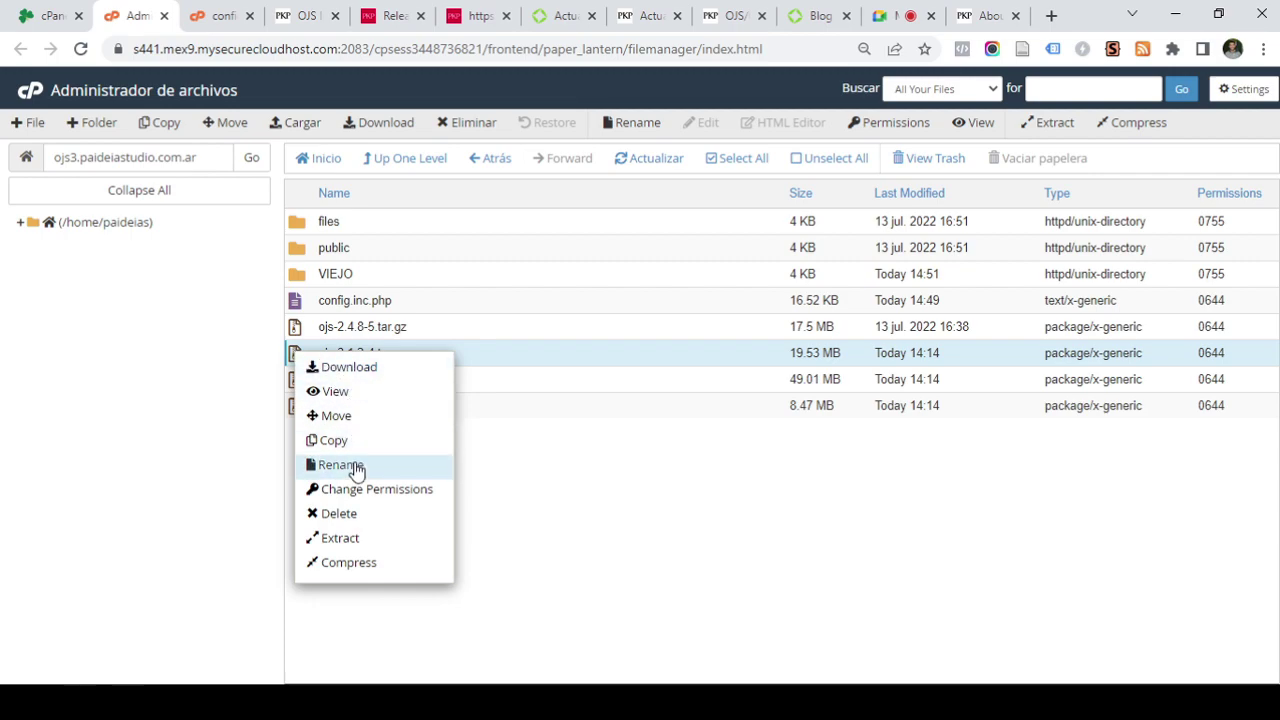
pyautogui.click(362, 538)
pyautogui.click(768, 460)
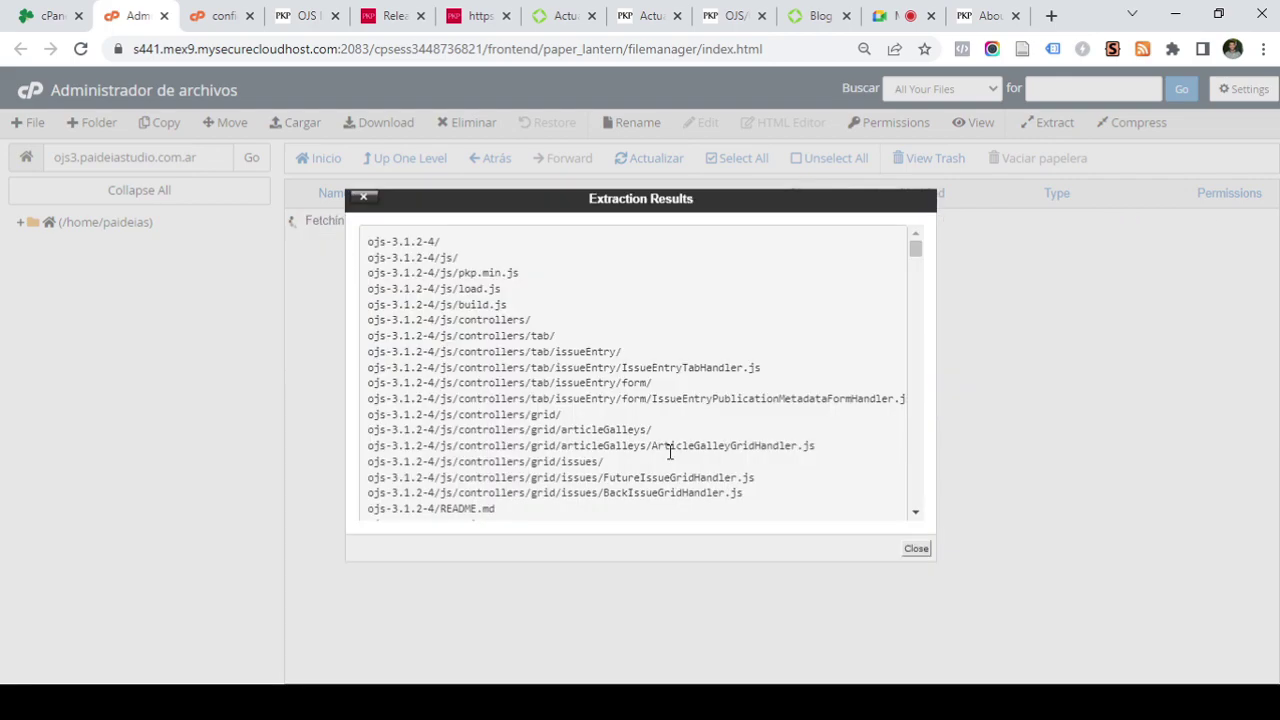
pyautogui.click(916, 550)
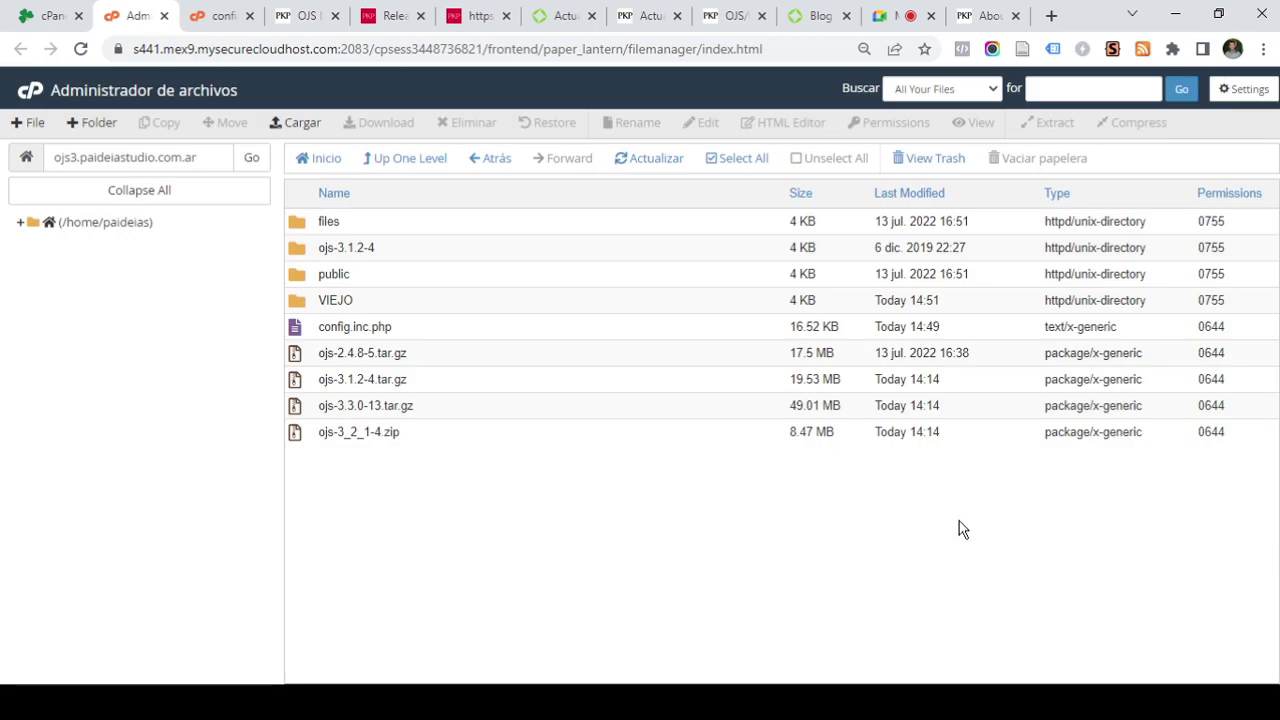
# Permanently delete the public folder and config.inc.php from the extracted ojs-3.1.2-4 folder, skipping the trash
pyautogui.doubleClick(299, 255)
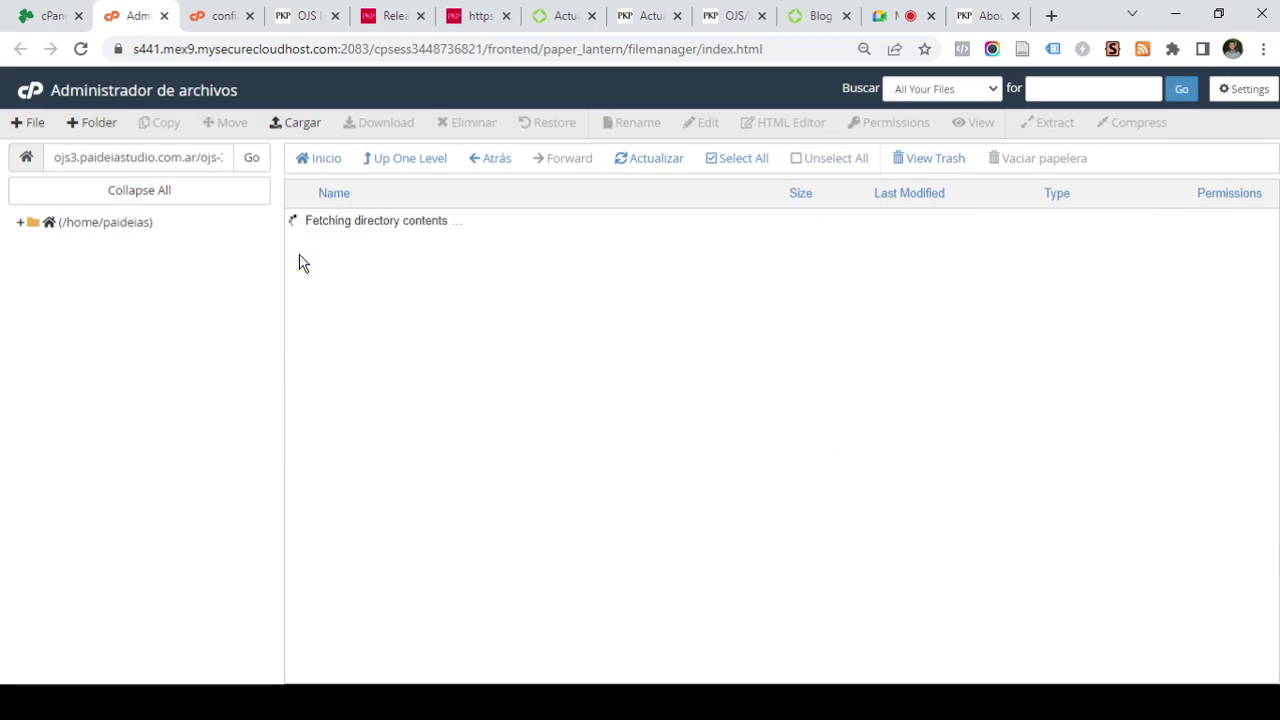
pyautogui.scroll(-3, 346, 300)
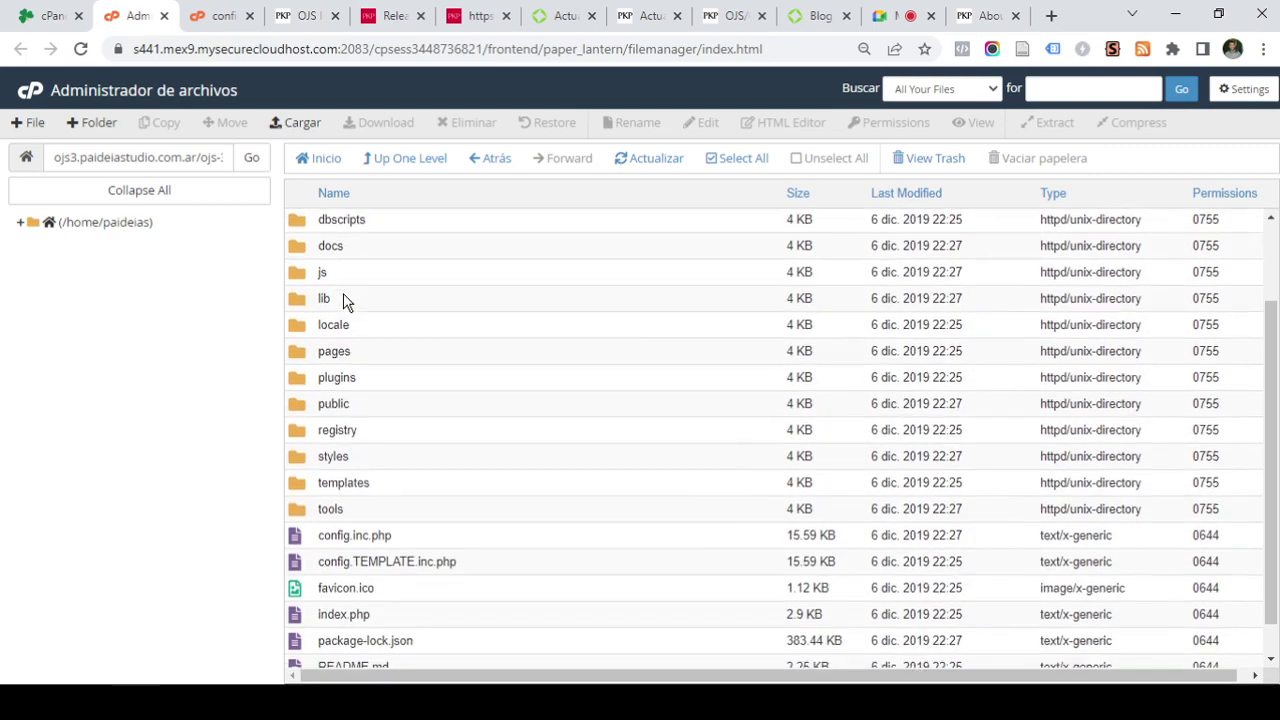
pyautogui.click(298, 366)
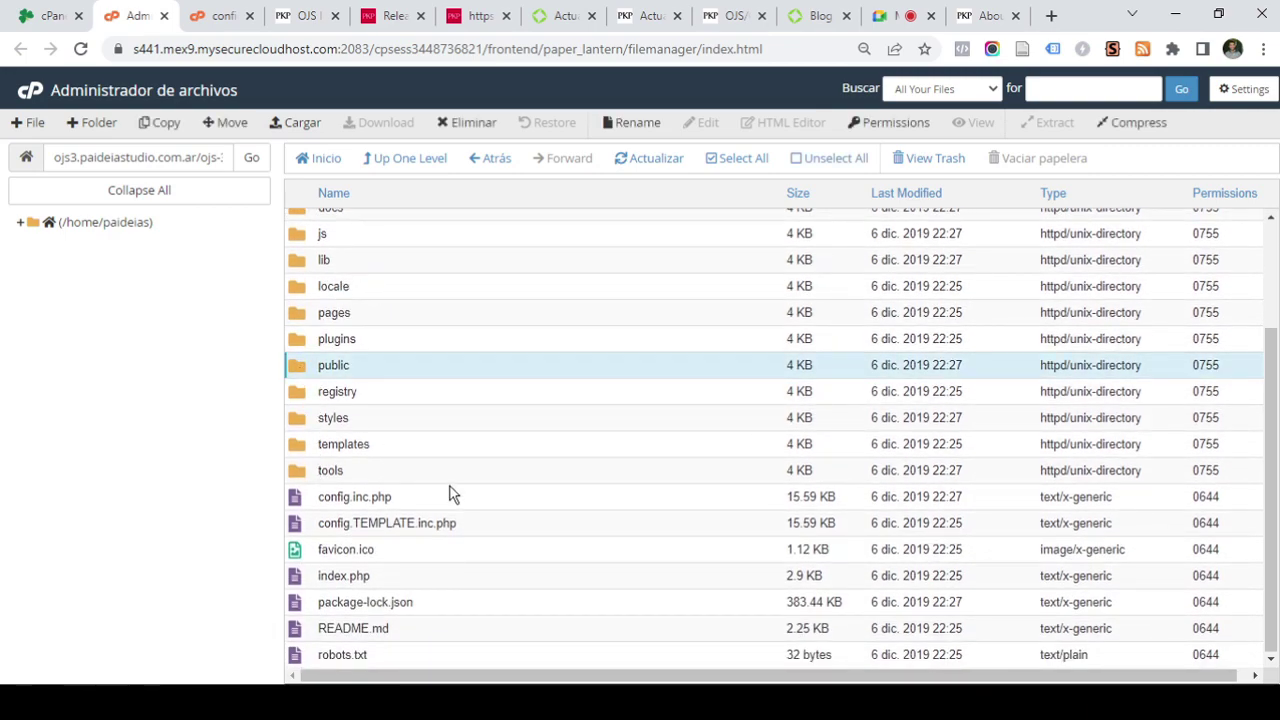
pyautogui.keyDown('ctrl'); pyautogui.click(295, 505); pyautogui.keyUp('ctrl')
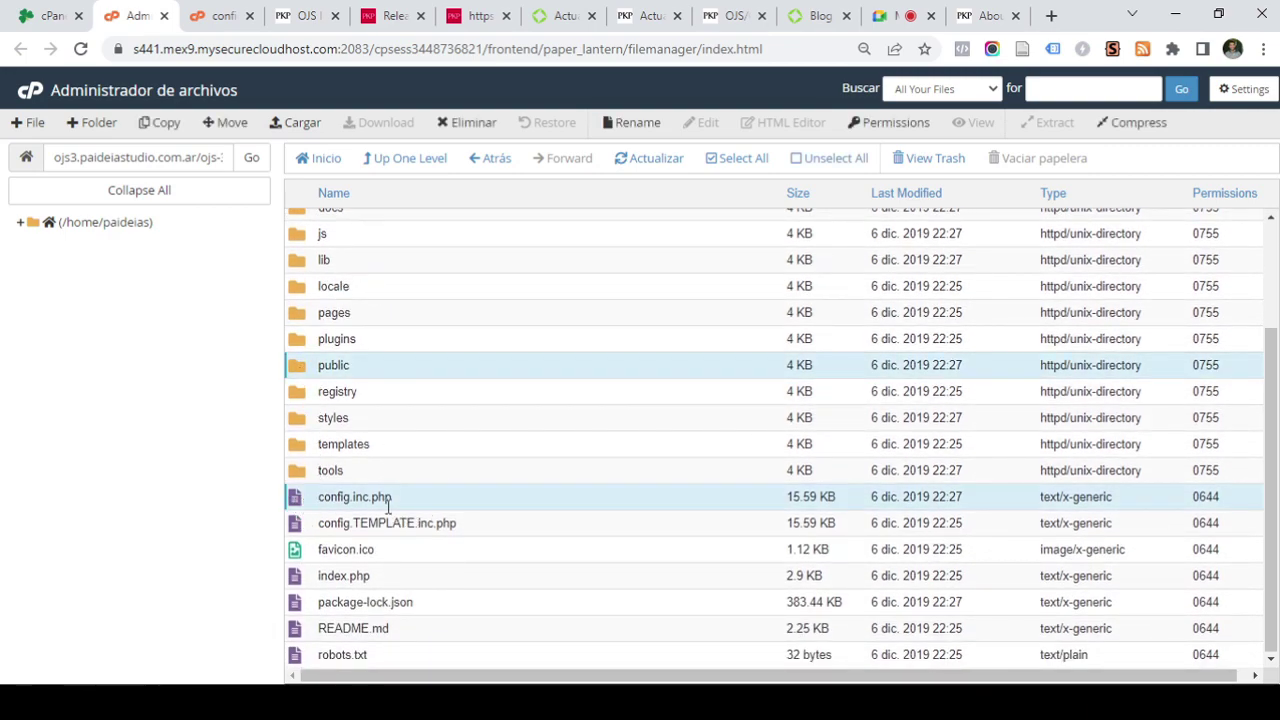
pyautogui.scroll(3, 526, 575)
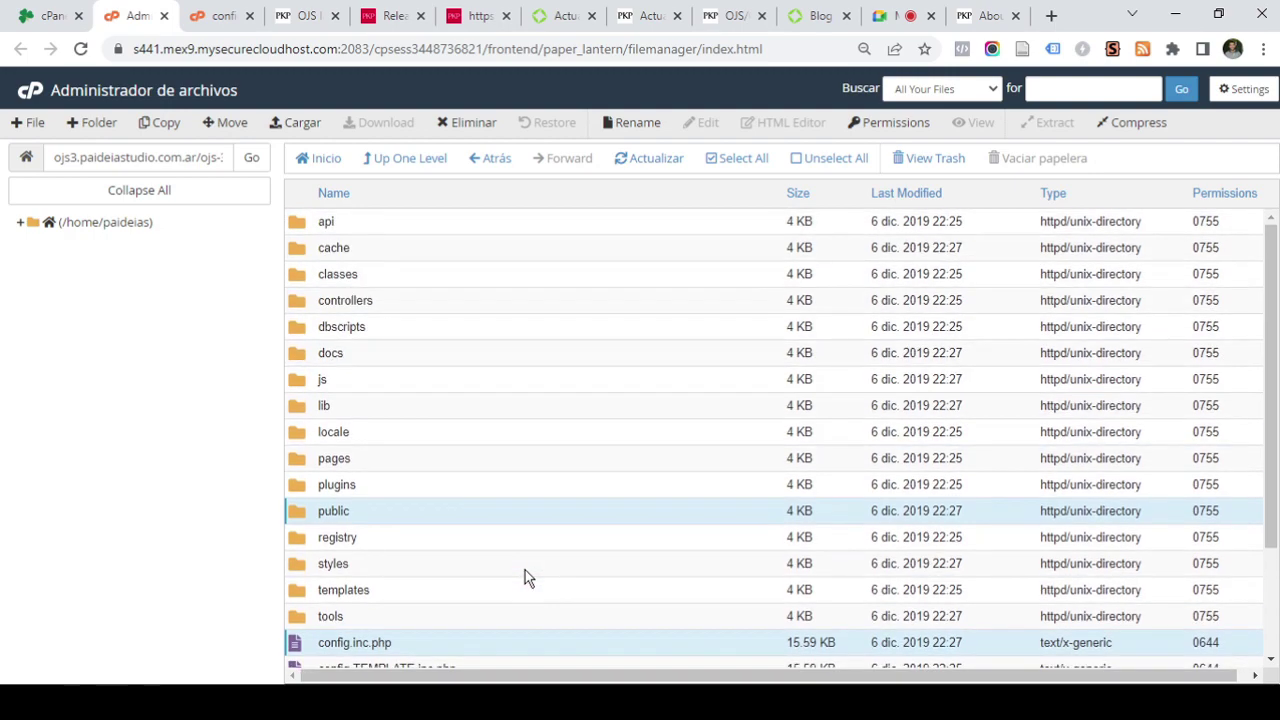
pyautogui.scroll(-2, 436, 500)
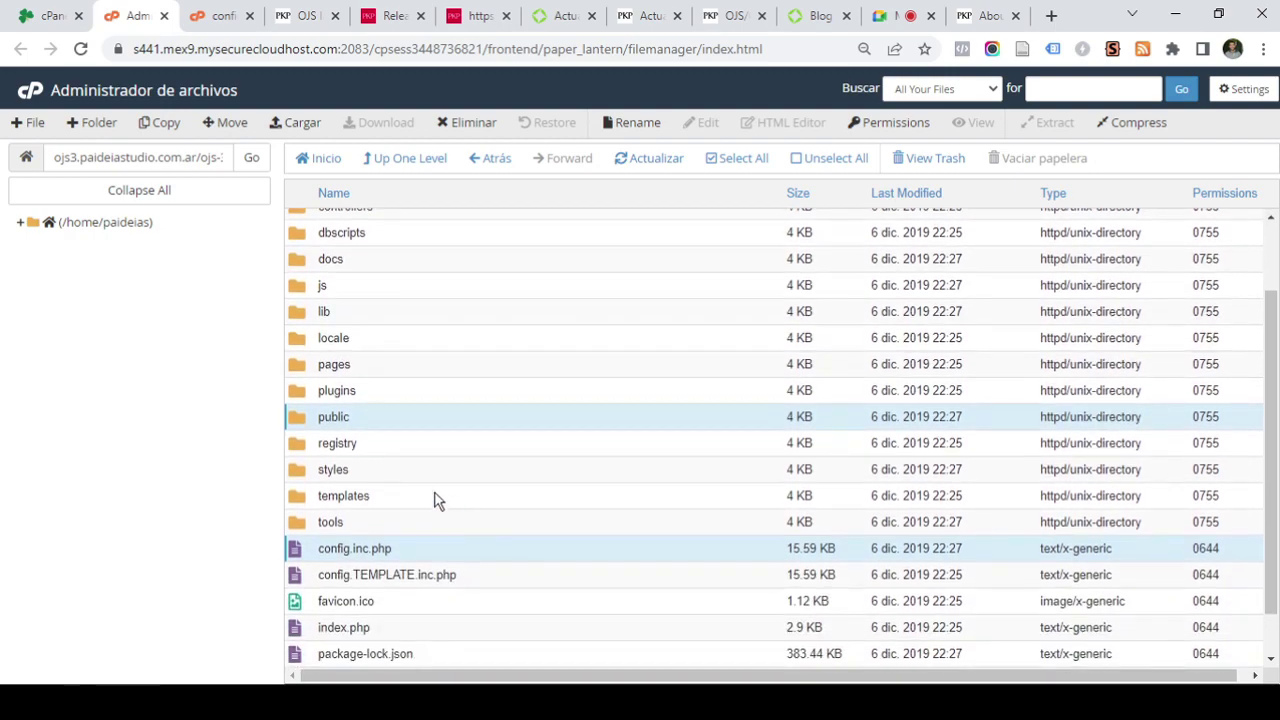
pyautogui.click(470, 124)
pyautogui.click(465, 388)
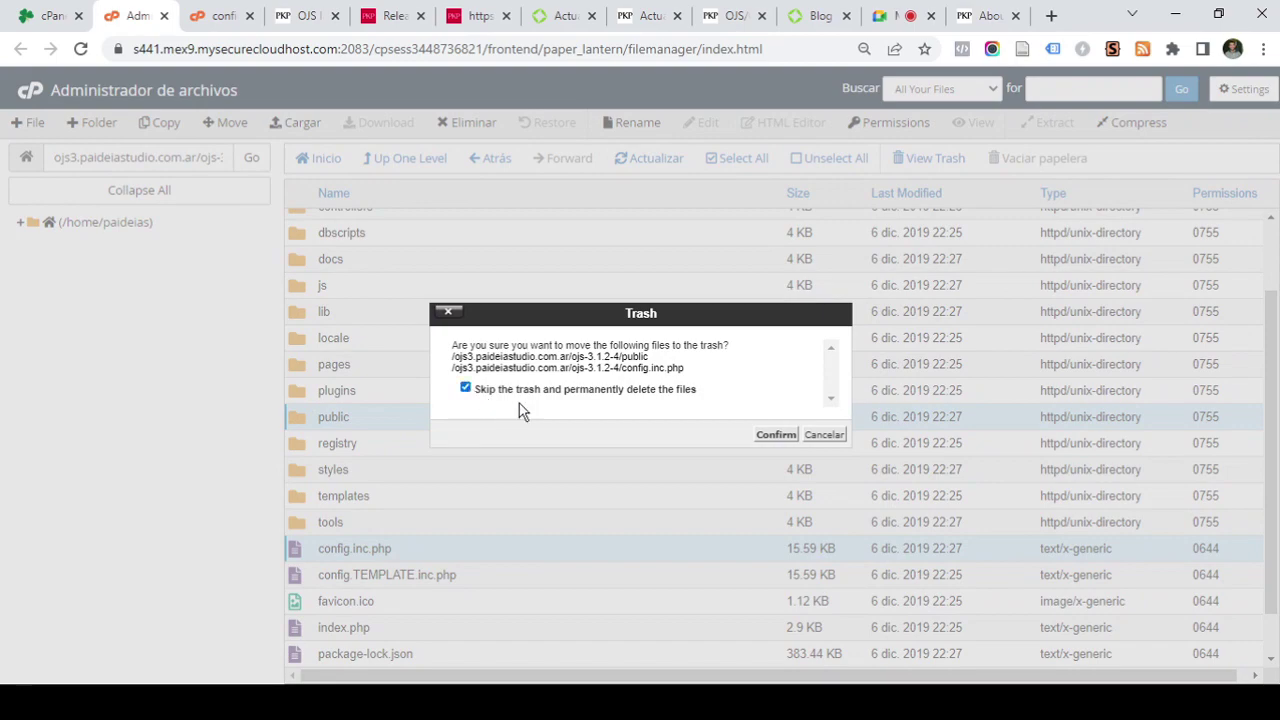
pyautogui.click(776, 434)
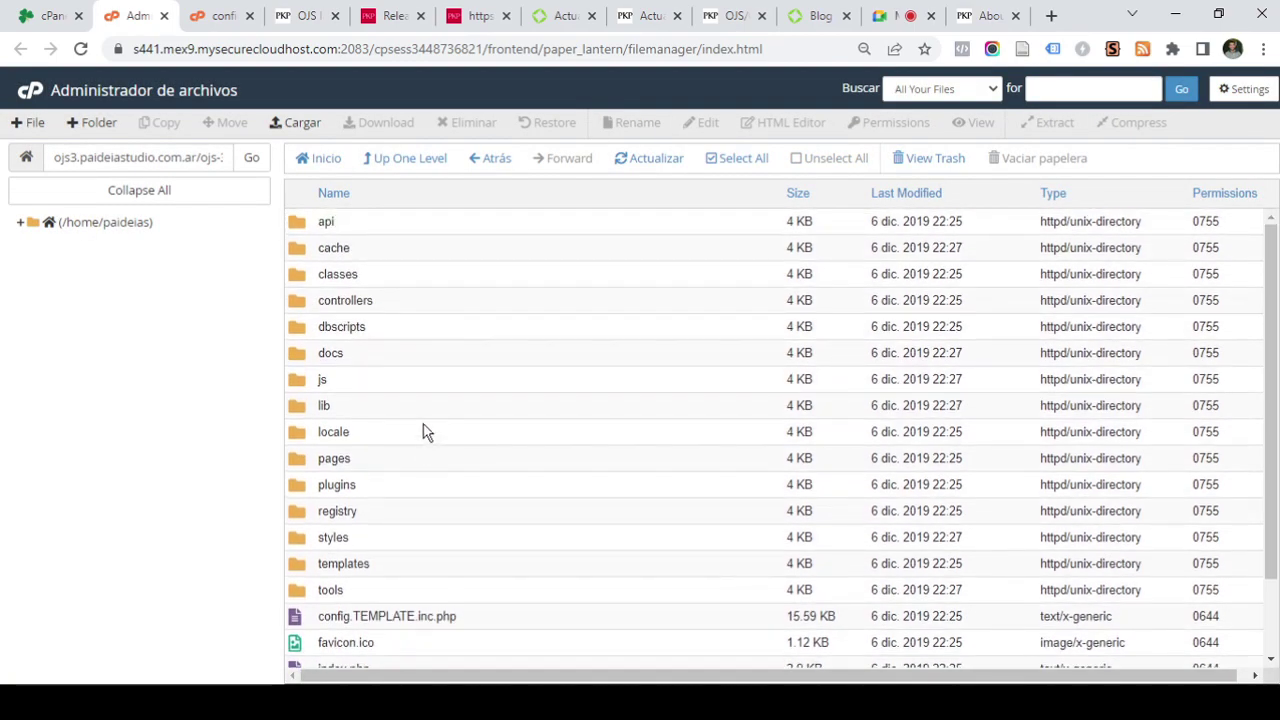
# Move all remaining files and folders of ojs-3.1.2-4 into the parent path /ojs3.paideiastudio.com.ar
pyautogui.click(714, 160)
pyautogui.click(226, 123)
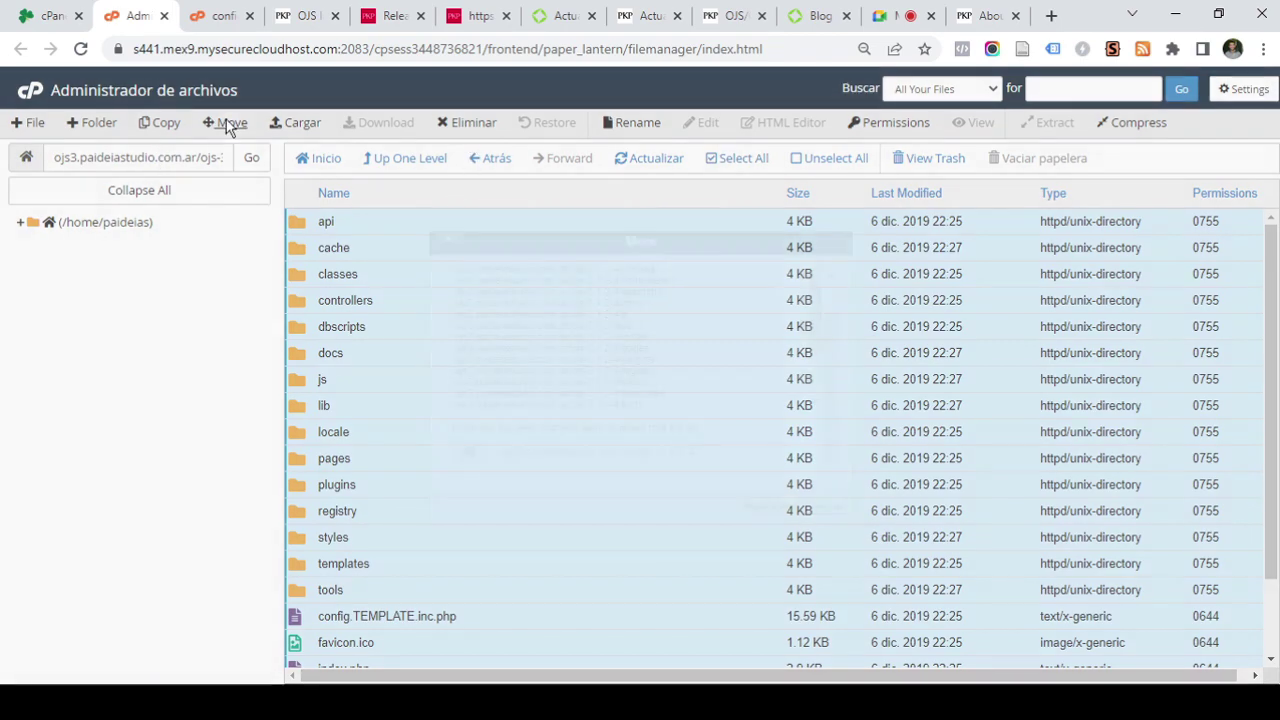
pyautogui.moveTo(708, 452); pyautogui.dragTo(658, 450)
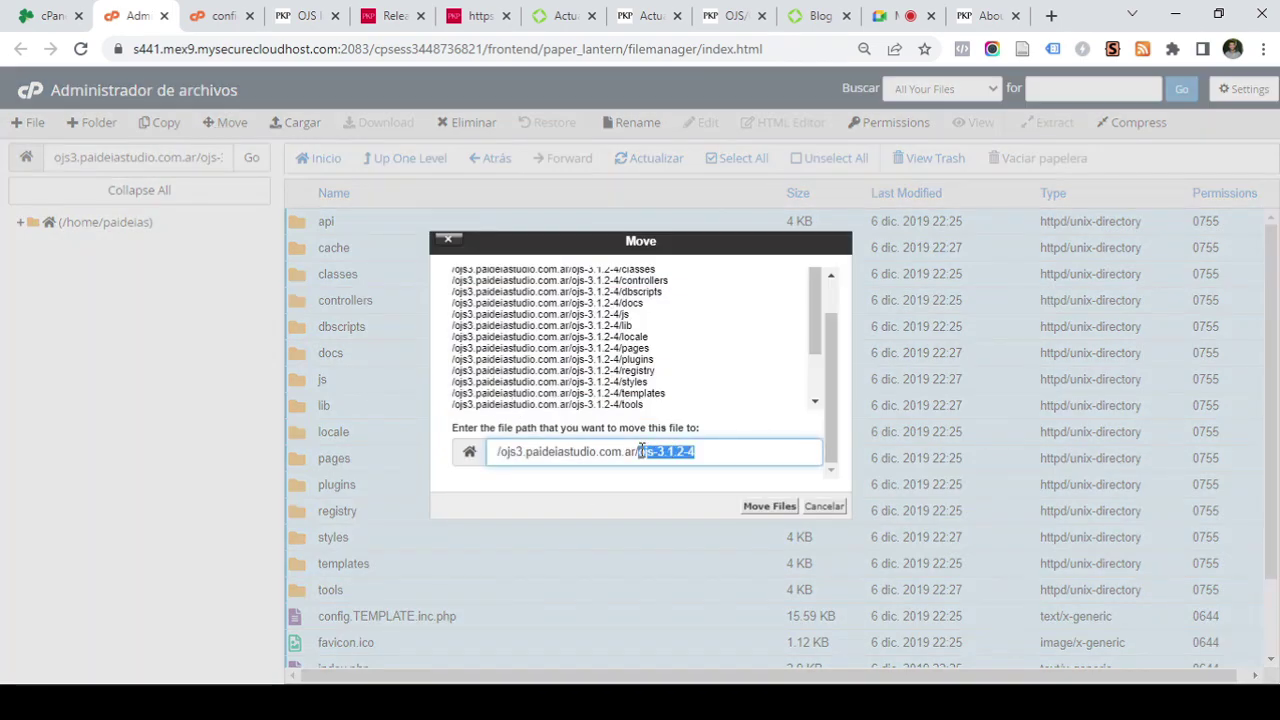
pyautogui.press('BackSpace')
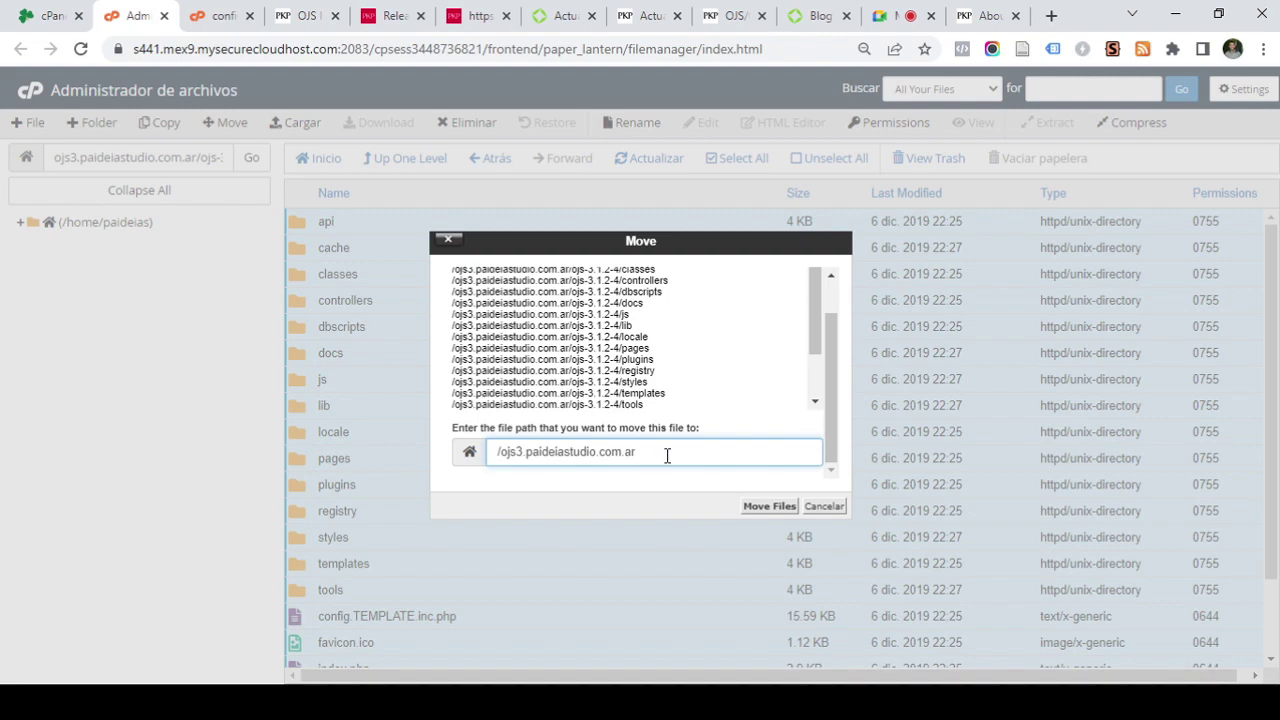
pyautogui.press('Return')
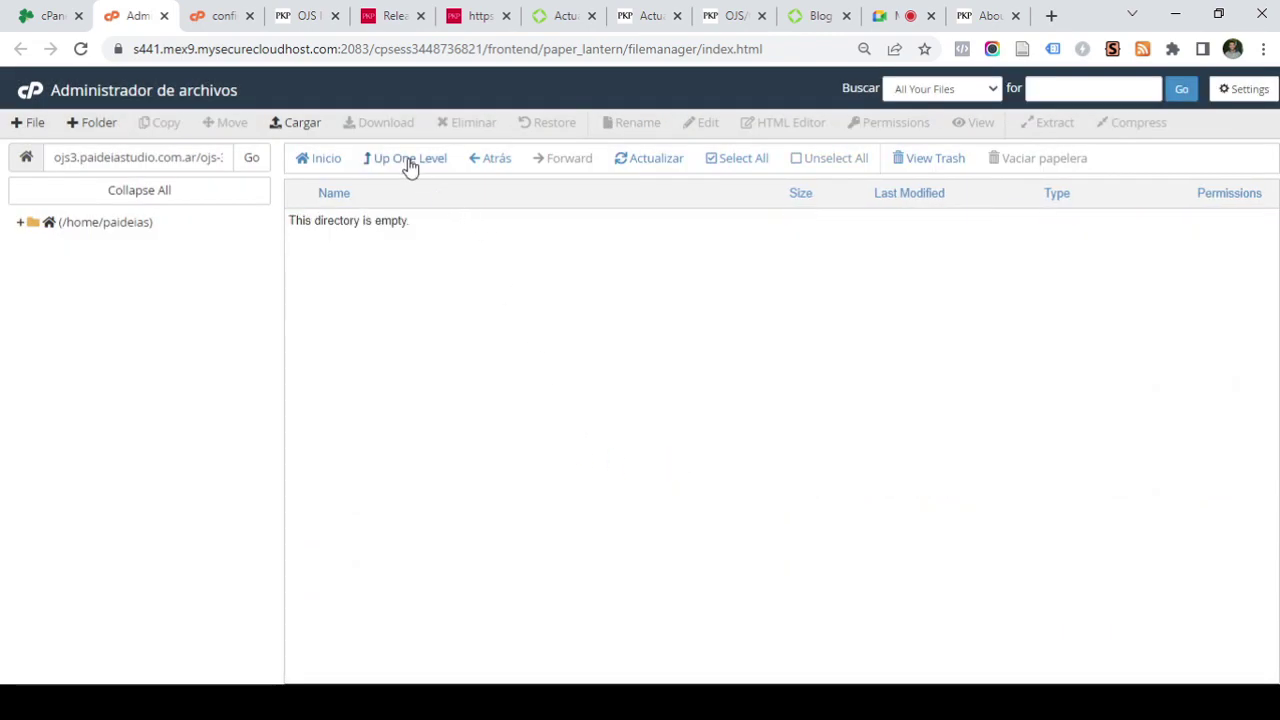
# Permanently delete the emptied ojs-3.1.2-4 folder from ojs3.paideiastudio.com.ar, skipping the trash
pyautogui.click(409, 166)
pyautogui.scroll(-4, 349, 340)
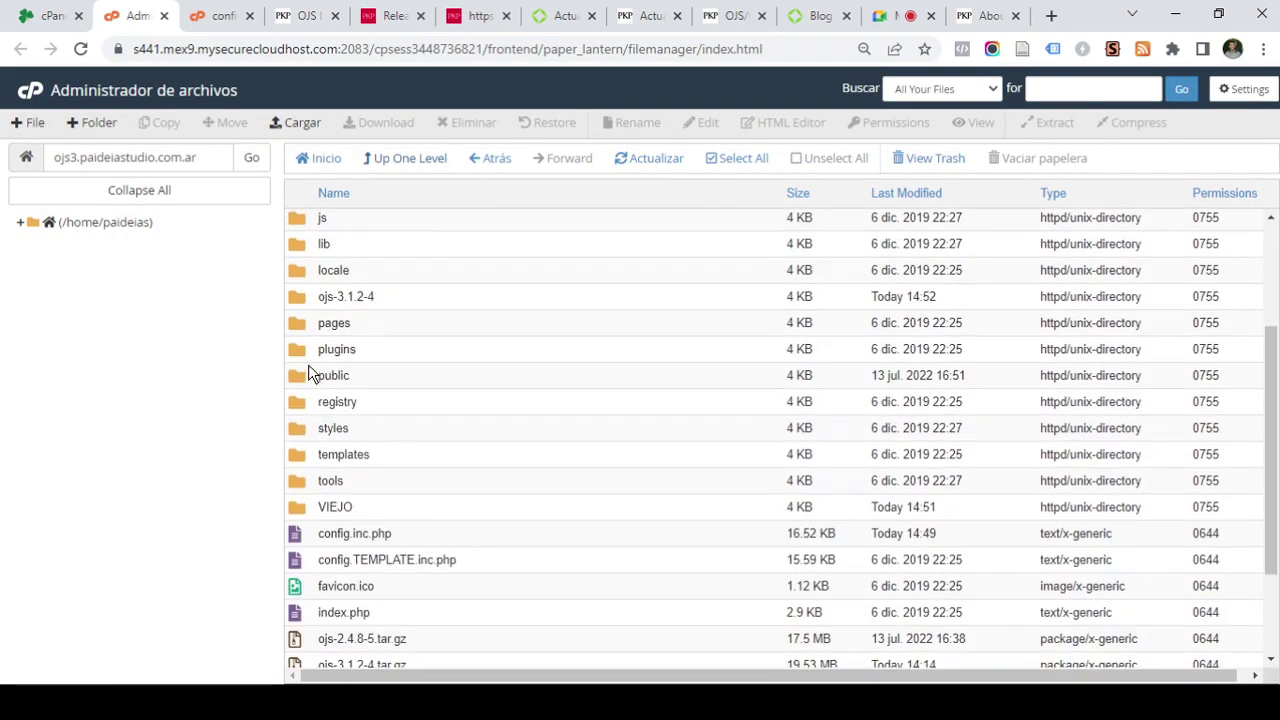
pyautogui.click(297, 293)
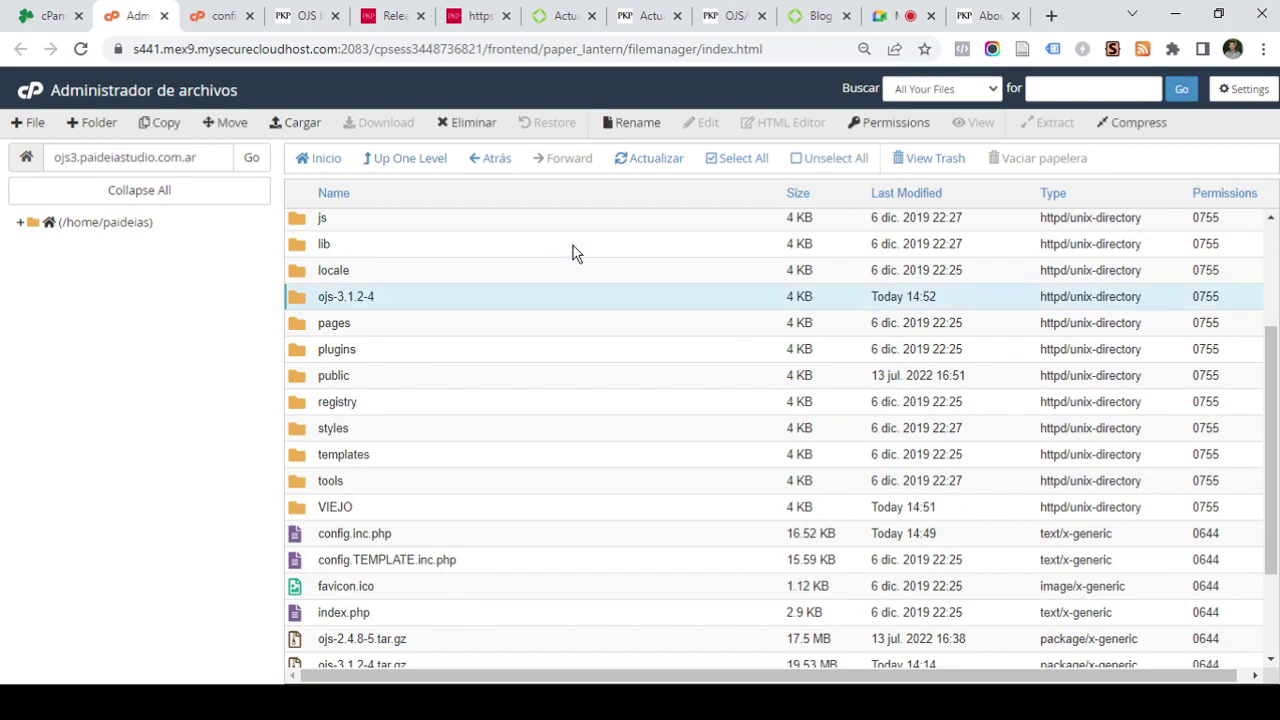
pyautogui.click(456, 124)
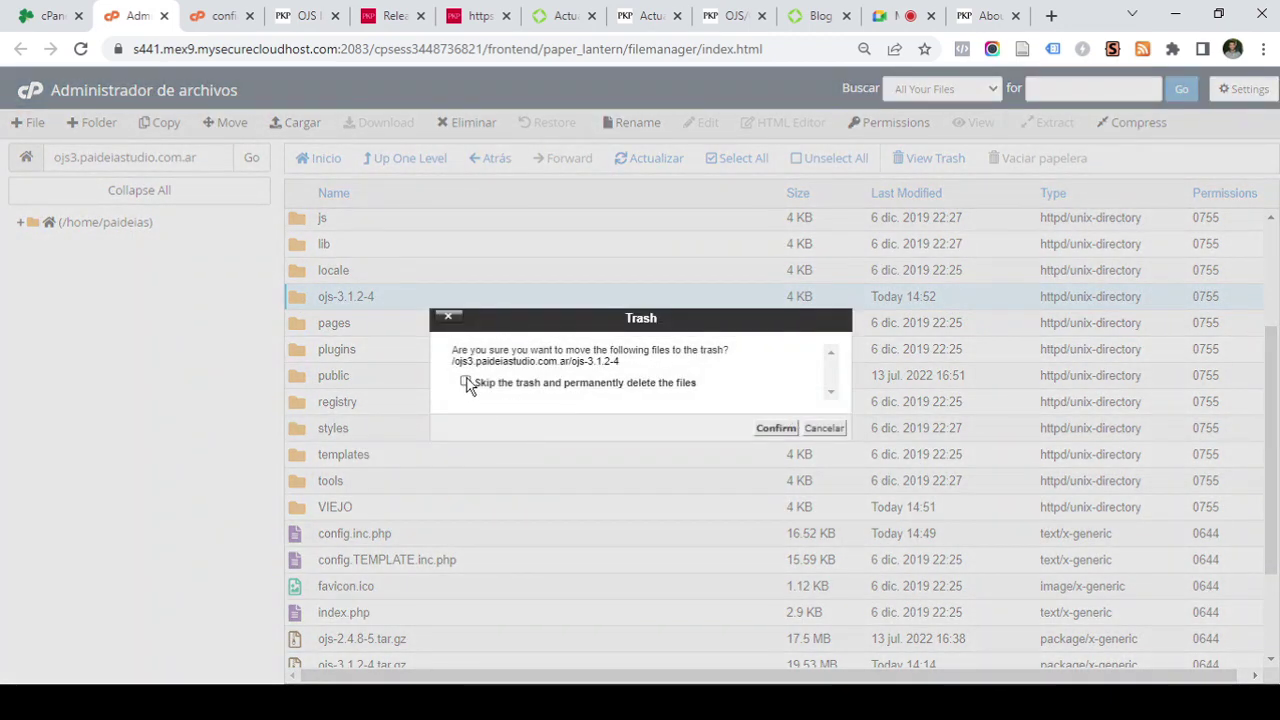
pyautogui.click(466, 384)
pyautogui.click(775, 428)
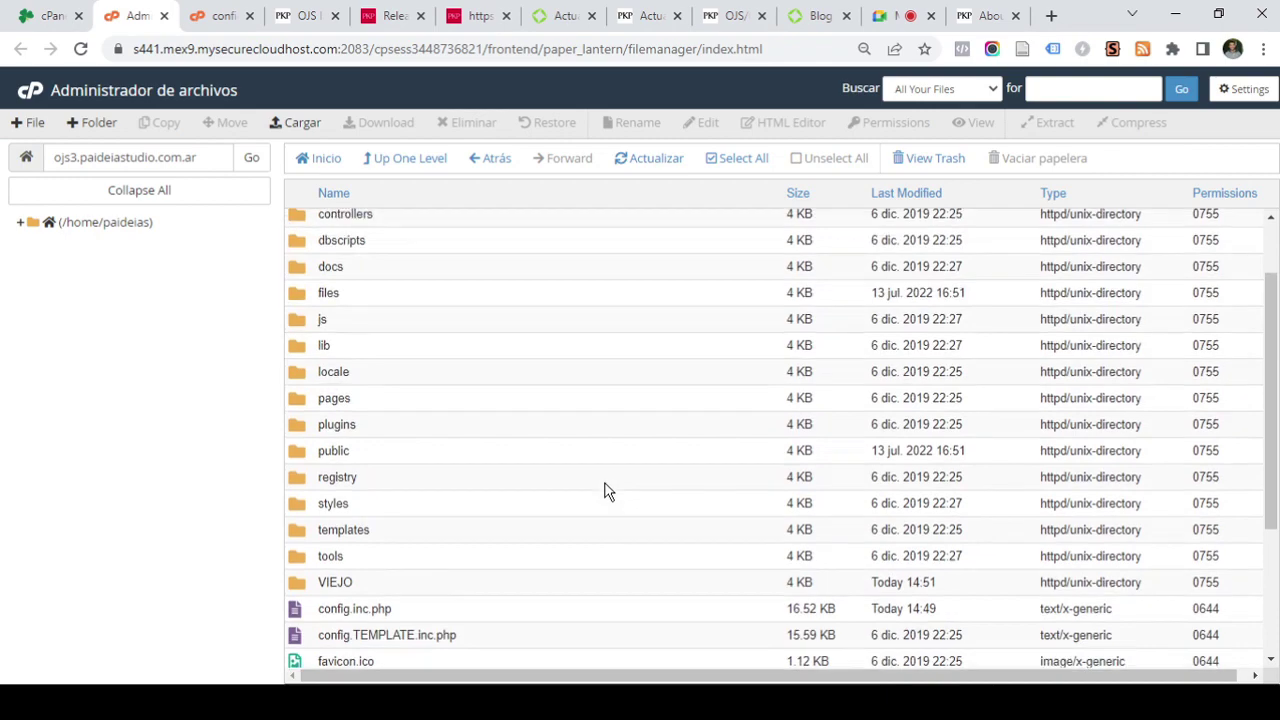
pyautogui.scroll(1, 606, 488)
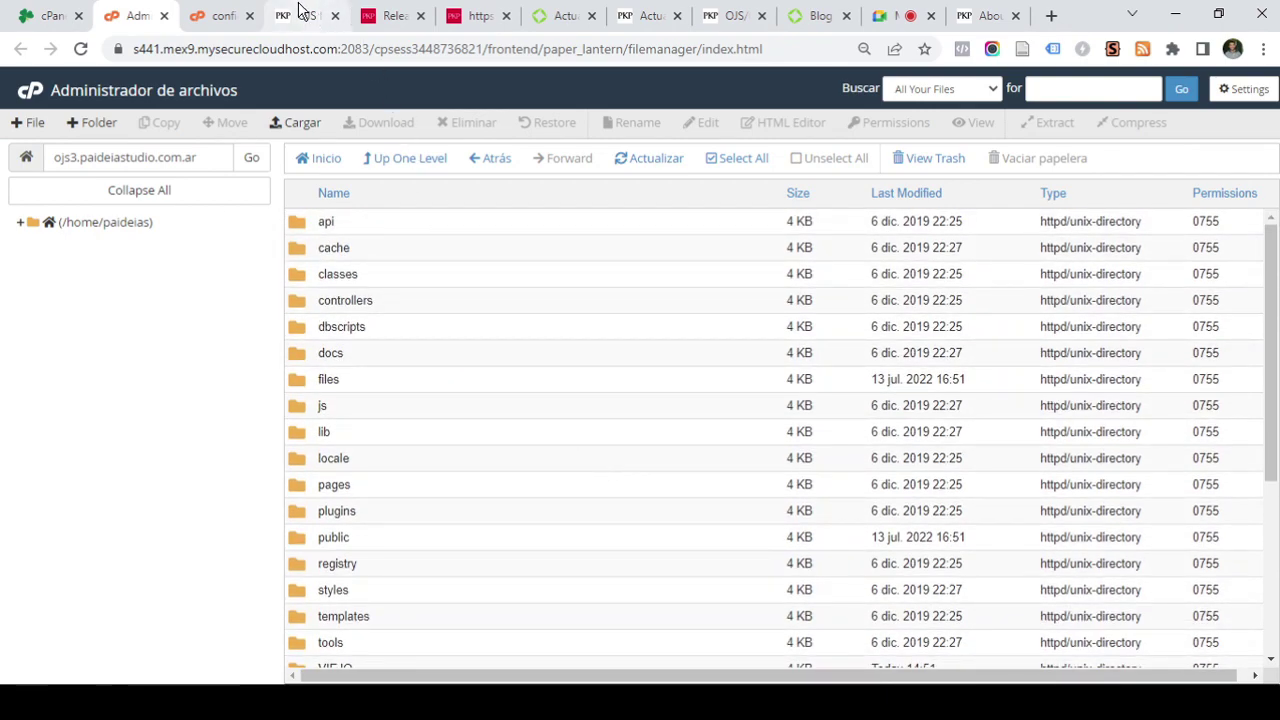
# Load the root address of ojs3.paideiastudio.com.ar and review the system requirements and pre-installation steps on the OJS installation page
pyautogui.click(300, 14)
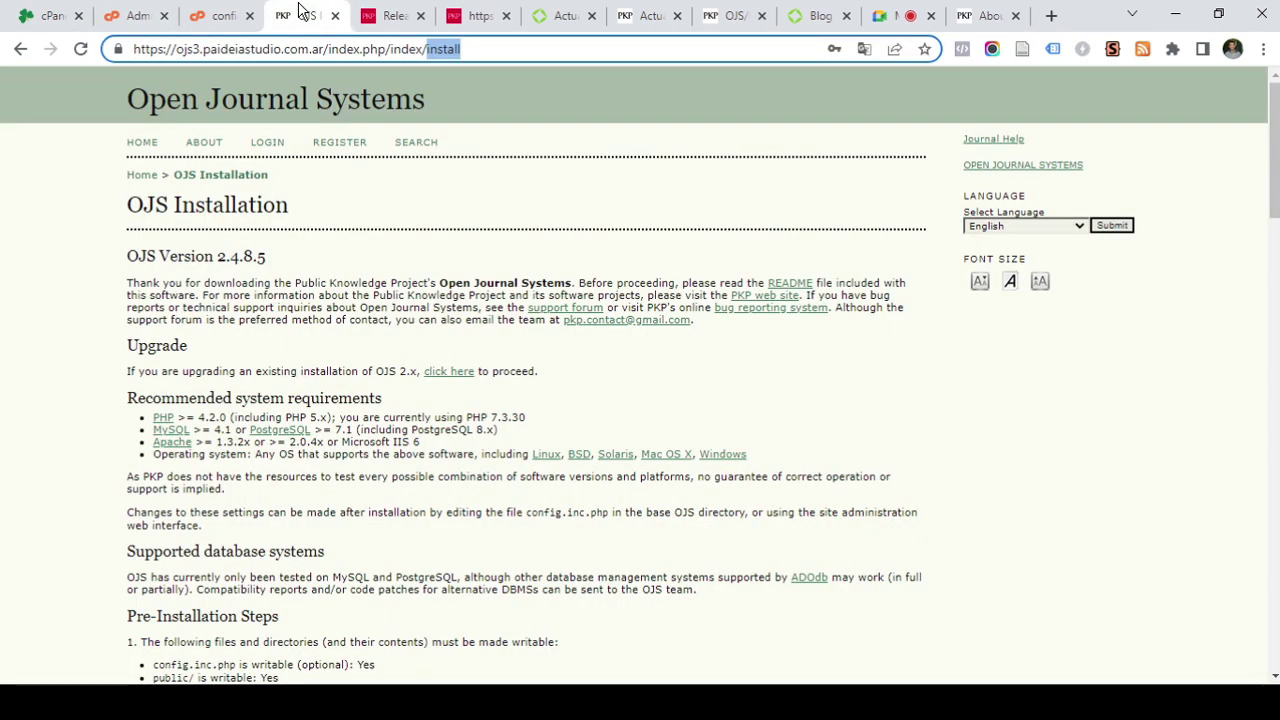
pyautogui.moveTo(509, 44); pyautogui.dragTo(329, 47)
pyautogui.press('BackSpace')
pyautogui.press('Return')
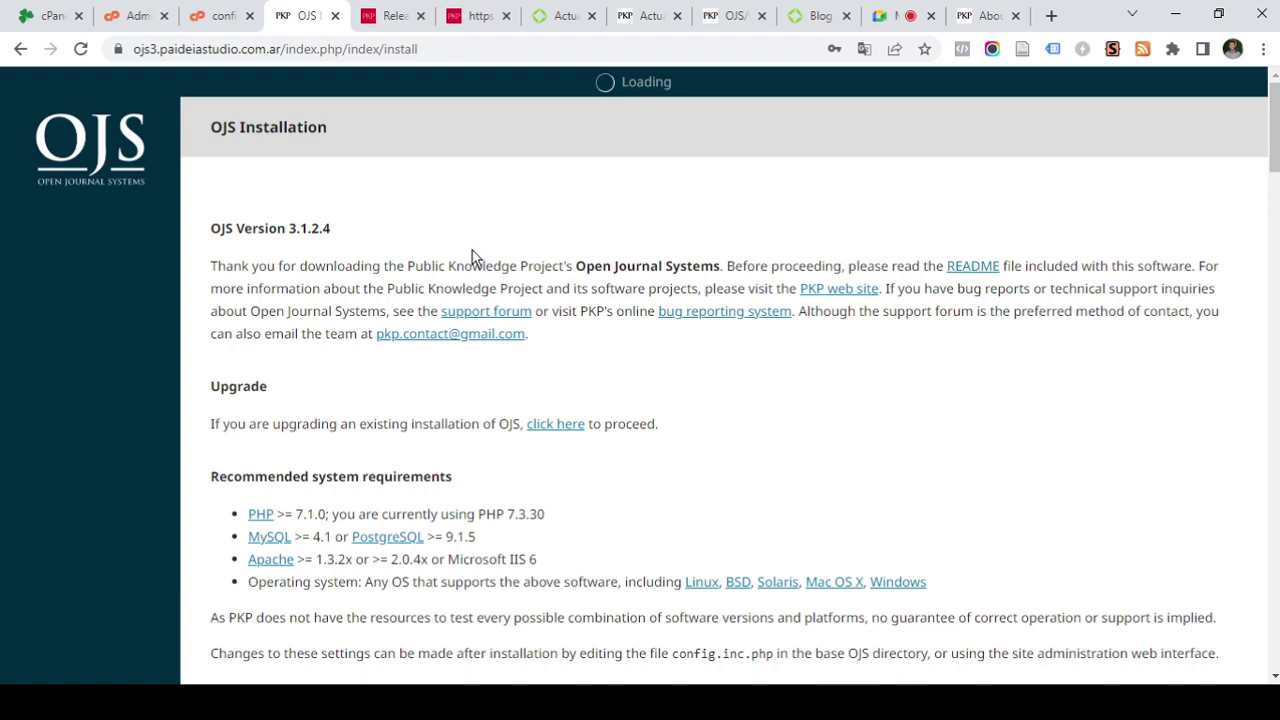
pyautogui.scroll(-1, 425, 257)
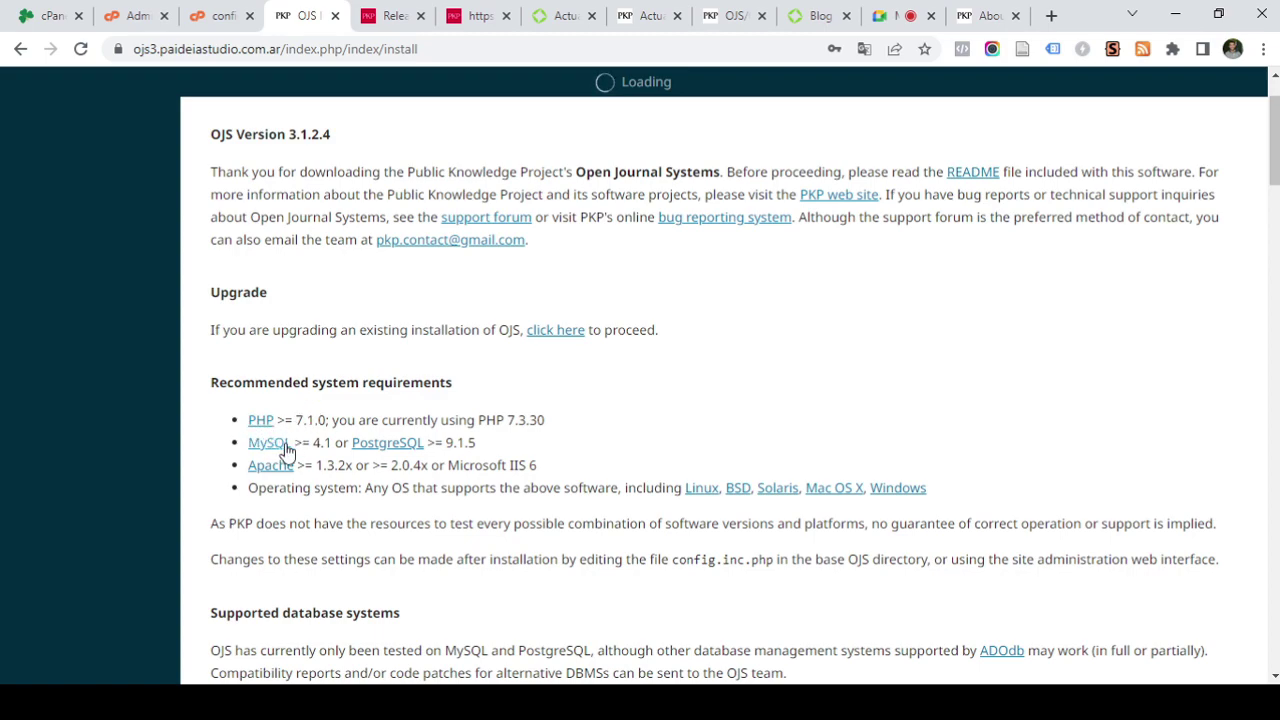
pyautogui.scroll(-3, 423, 460)
pyautogui.scroll(-3, 423, 460)
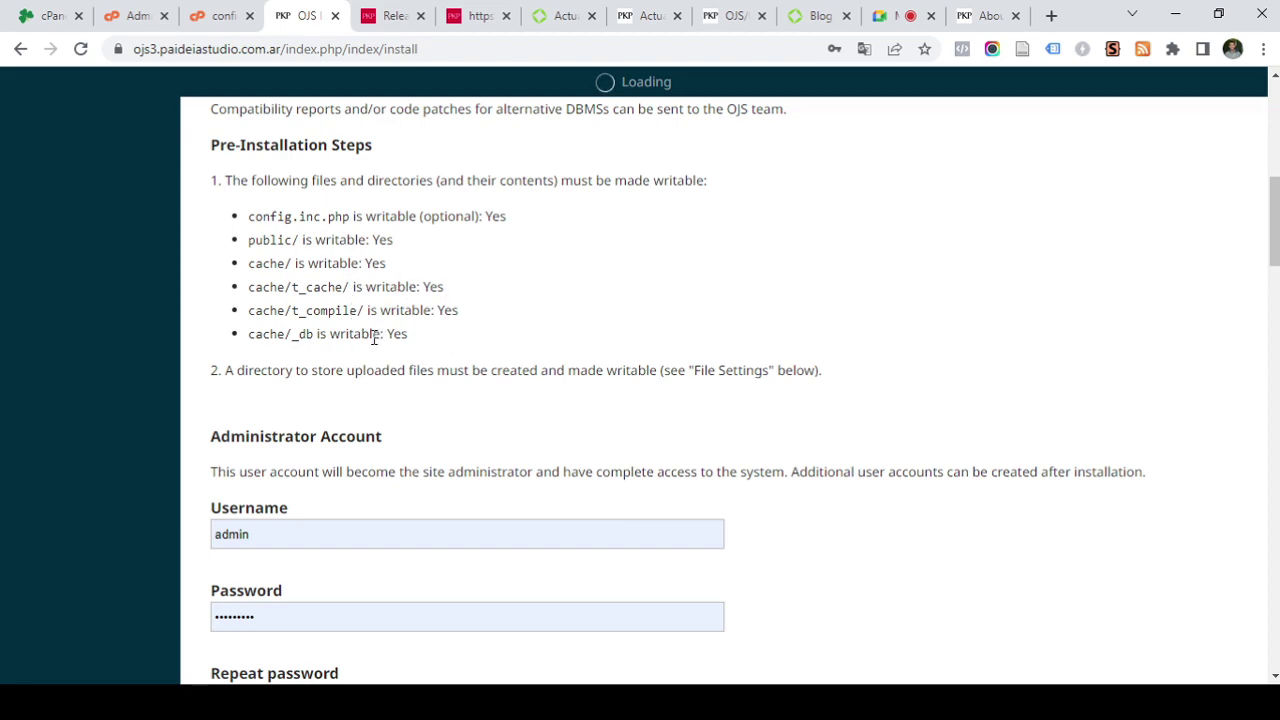
# Show the available actions for the controllers folder in the file manager, including Change Permissions, and dismiss them
pyautogui.click(222, 15)
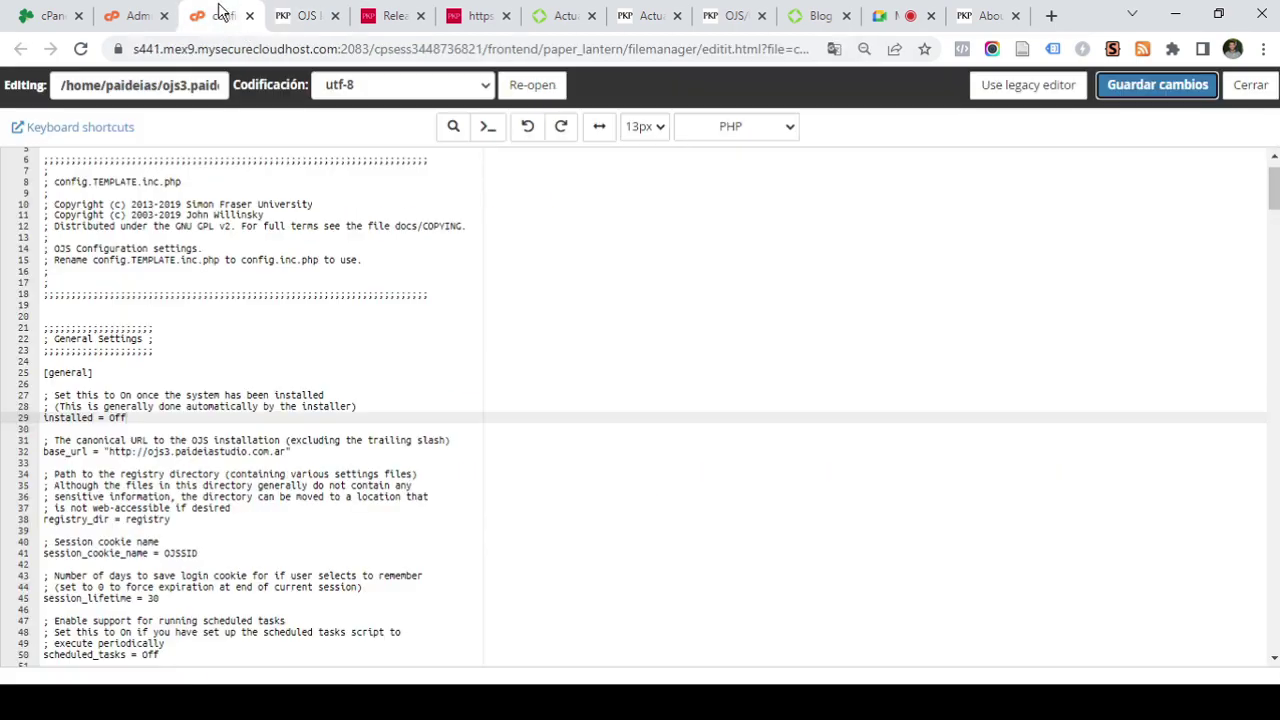
pyautogui.click(136, 14)
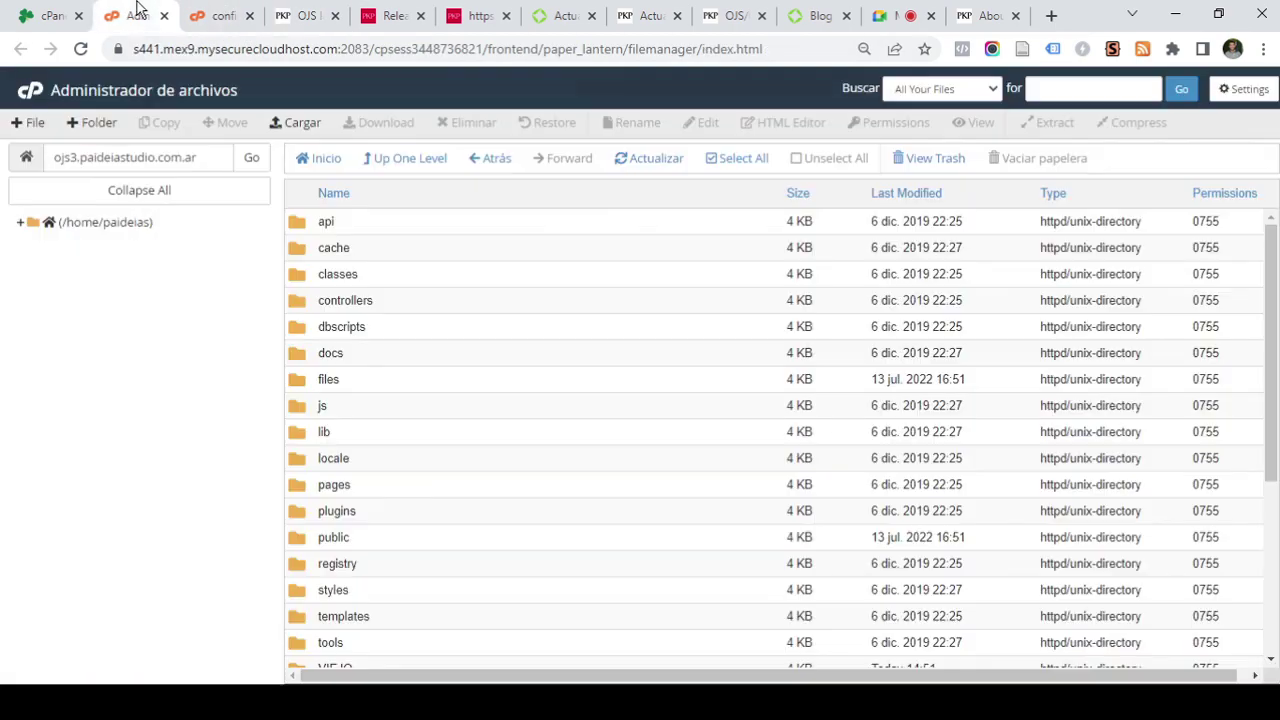
pyautogui.rightClick(295, 308)
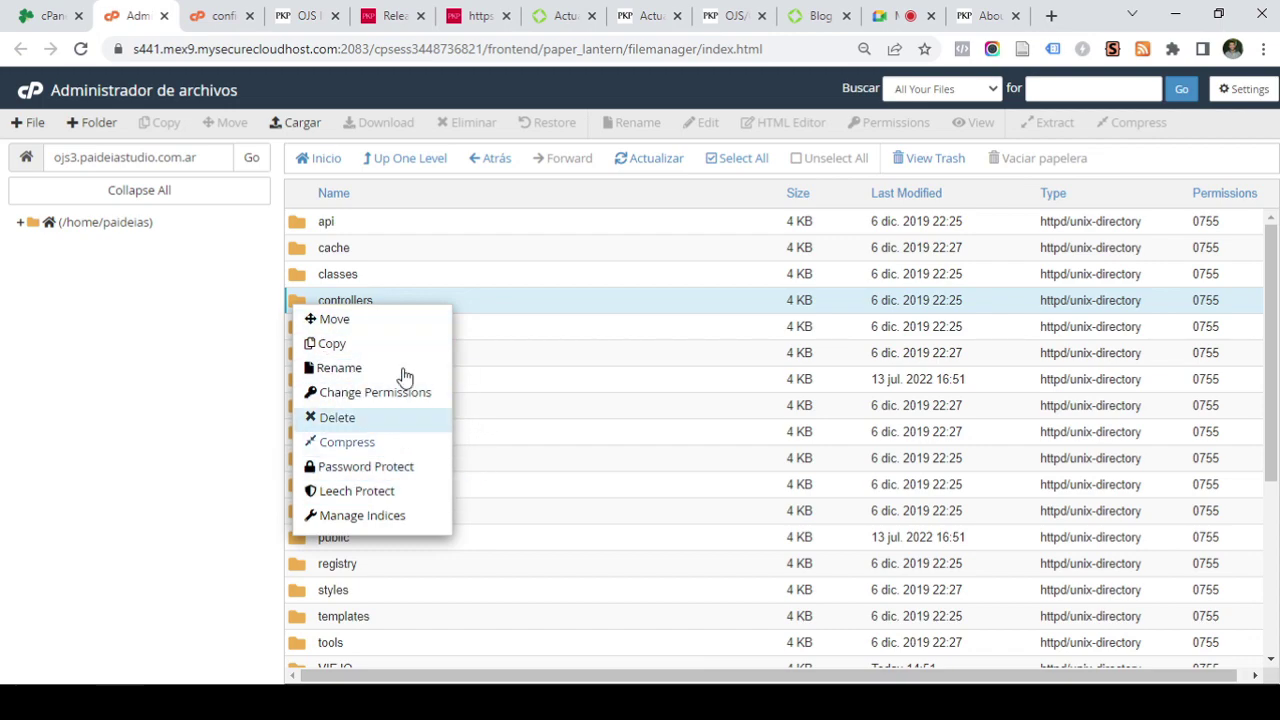
pyautogui.click(219, 375)
# Return to the OJS installation page, follow the link for upgrading an existing installation, and run Upgrade Open Journal Systems
pyautogui.click(312, 15)
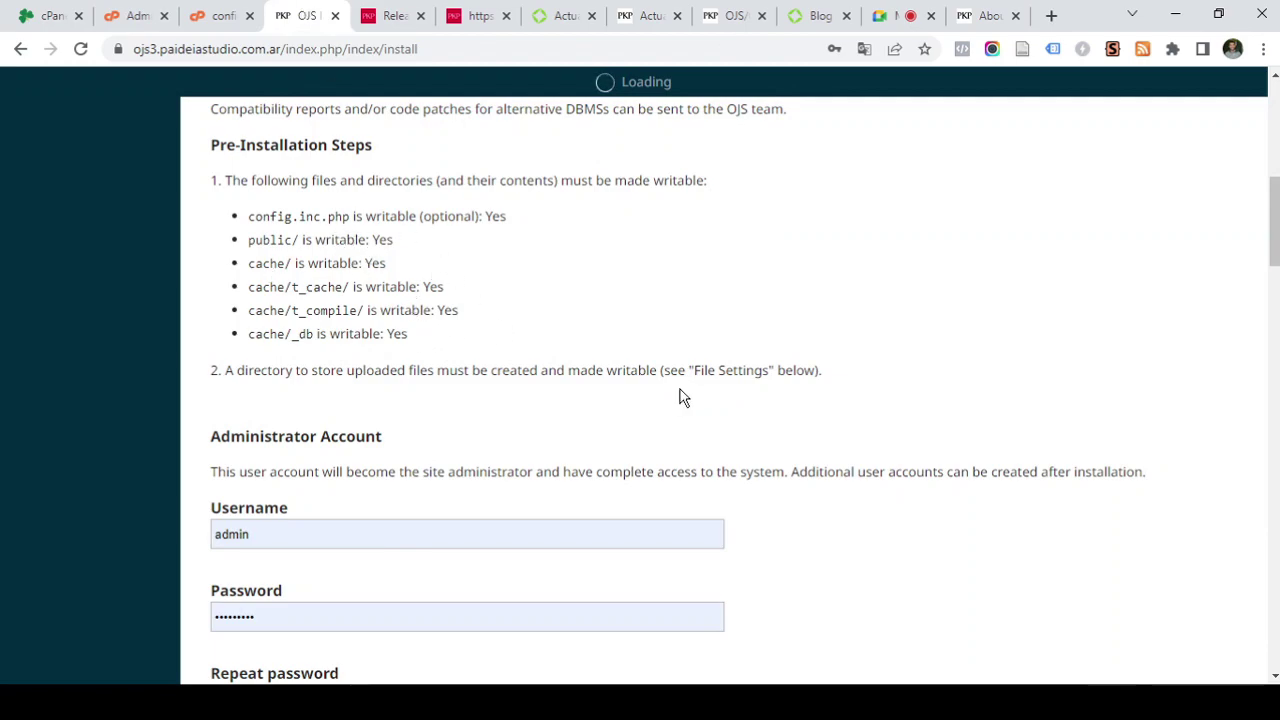
pyautogui.scroll(7, 540, 340)
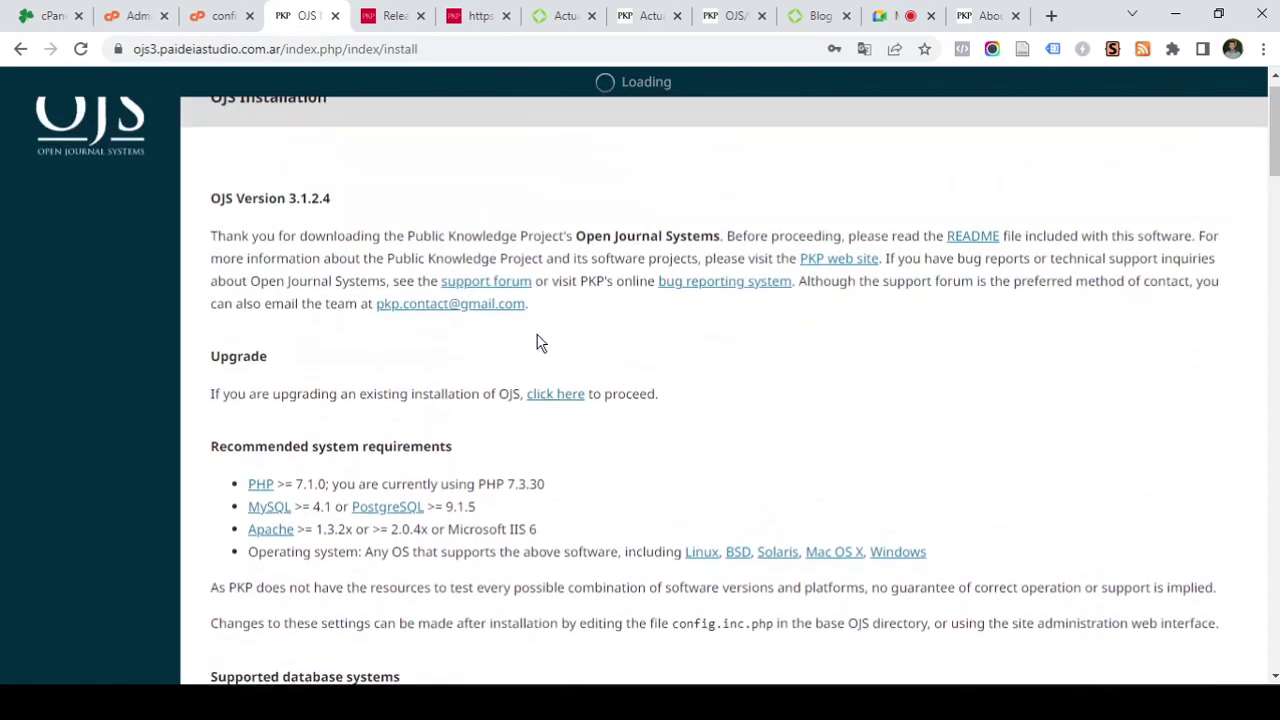
pyautogui.scroll(-1, 539, 392)
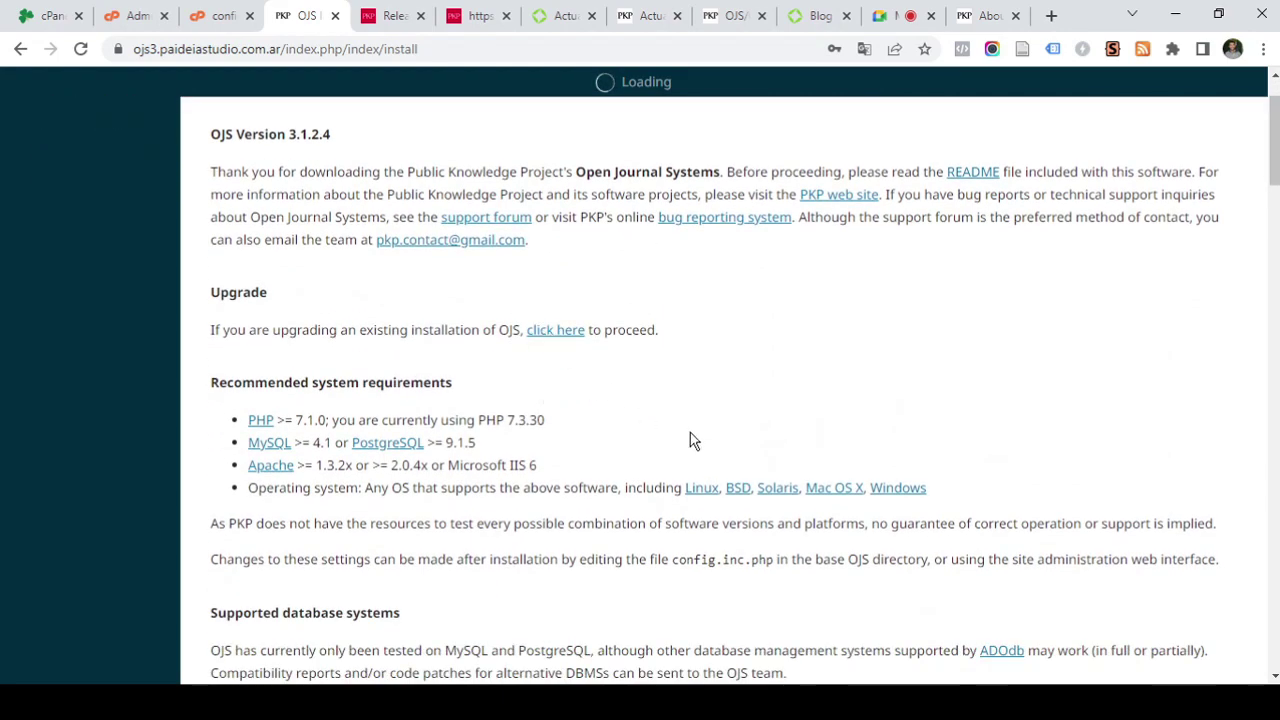
pyautogui.scroll(-1, 752, 441)
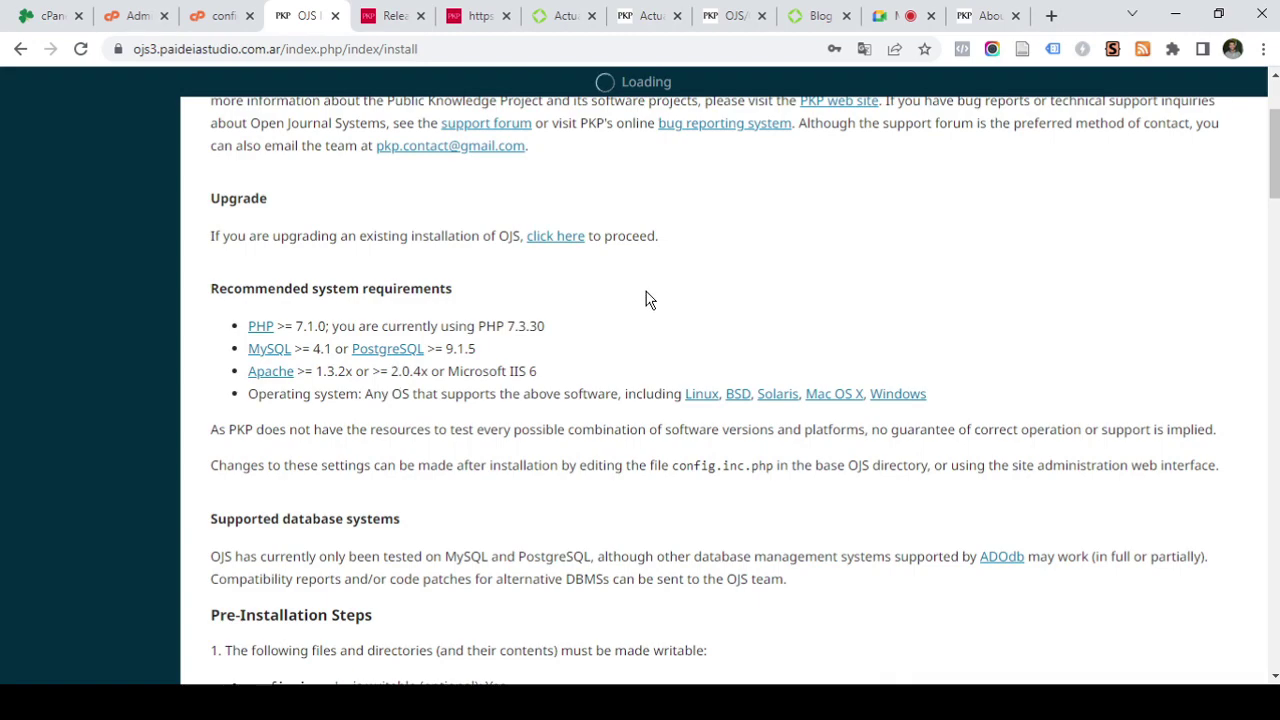
pyautogui.scroll(1, 685, 350)
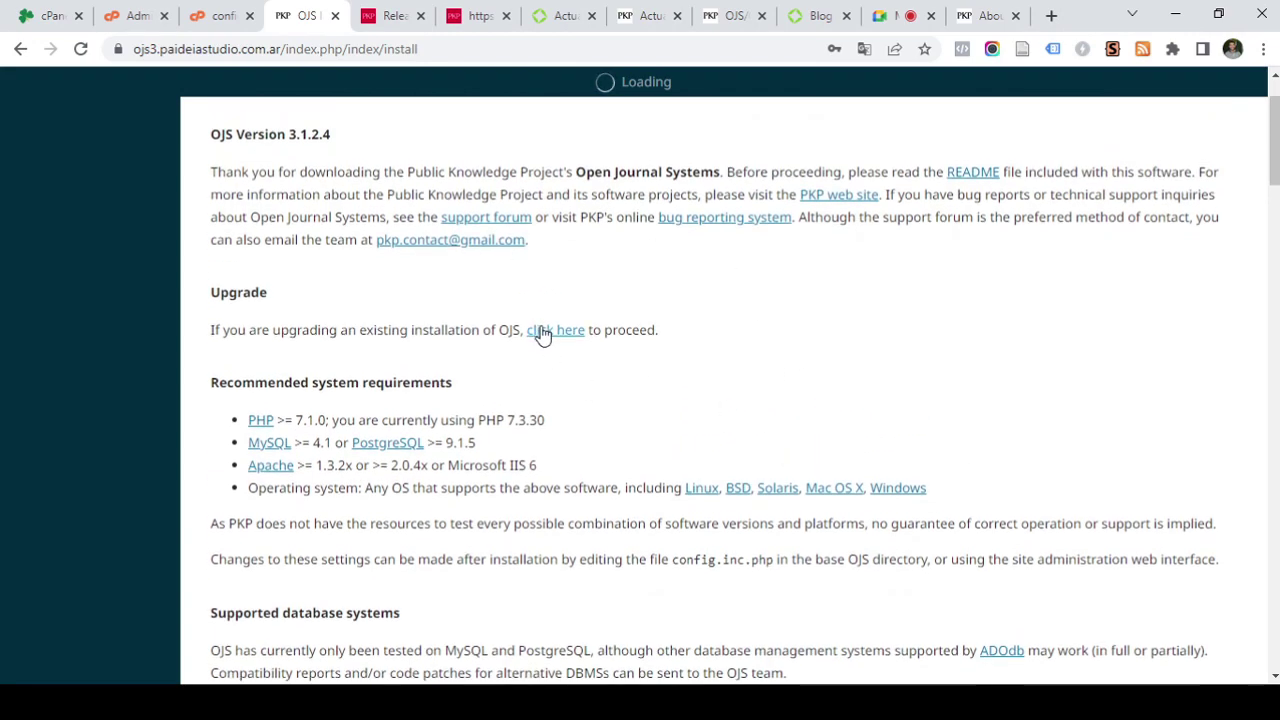
pyautogui.click(543, 334)
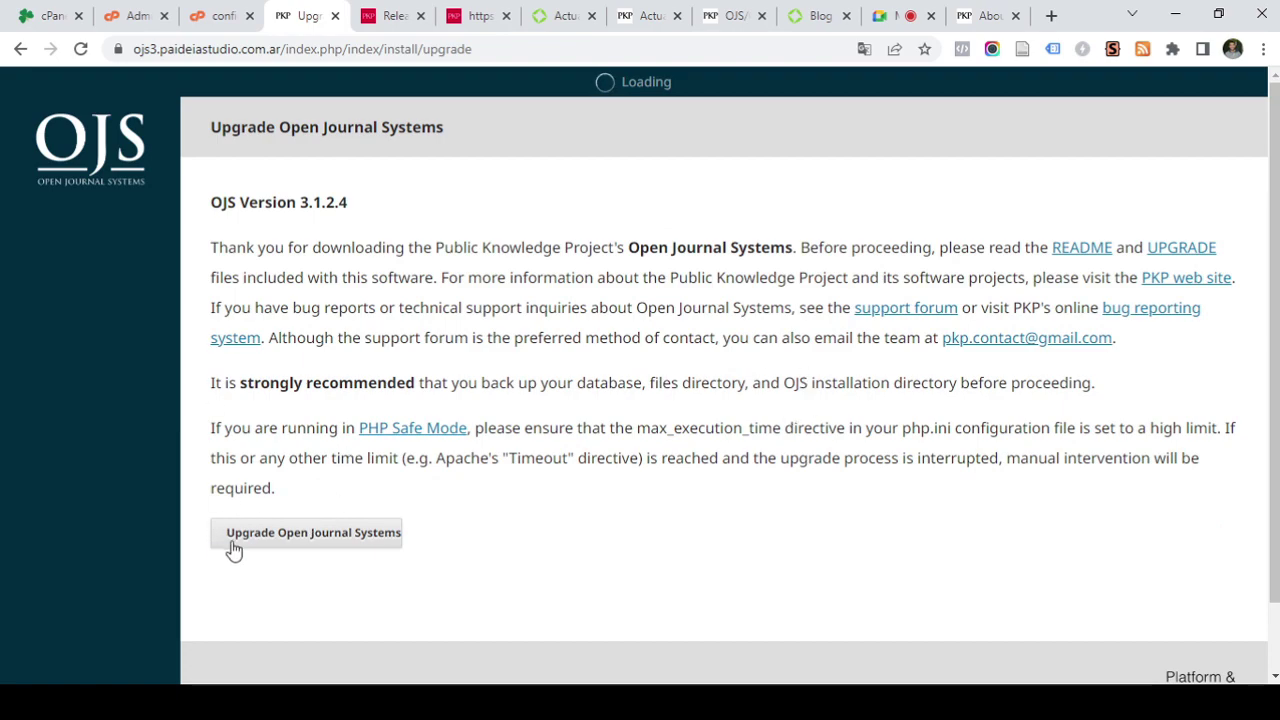
pyautogui.click(241, 541)
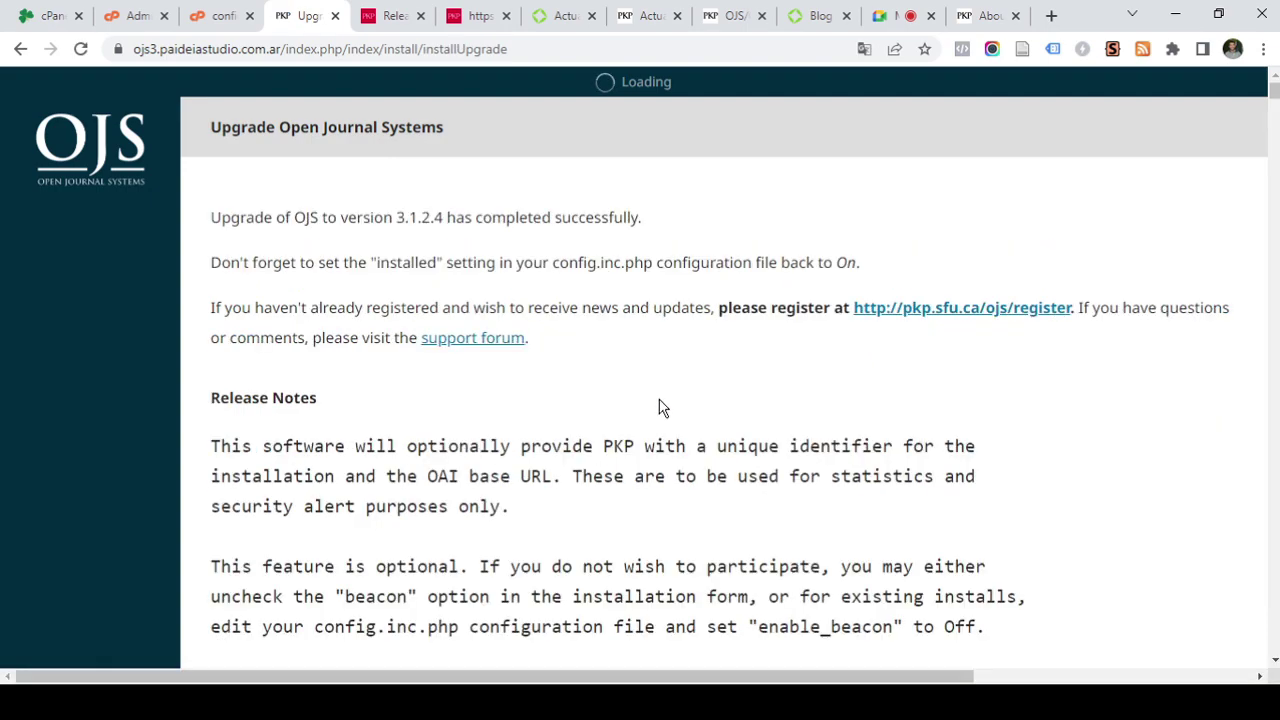
# Switch to the Google Meet call and admit the participant waiting to join
pyautogui.click(895, 15)
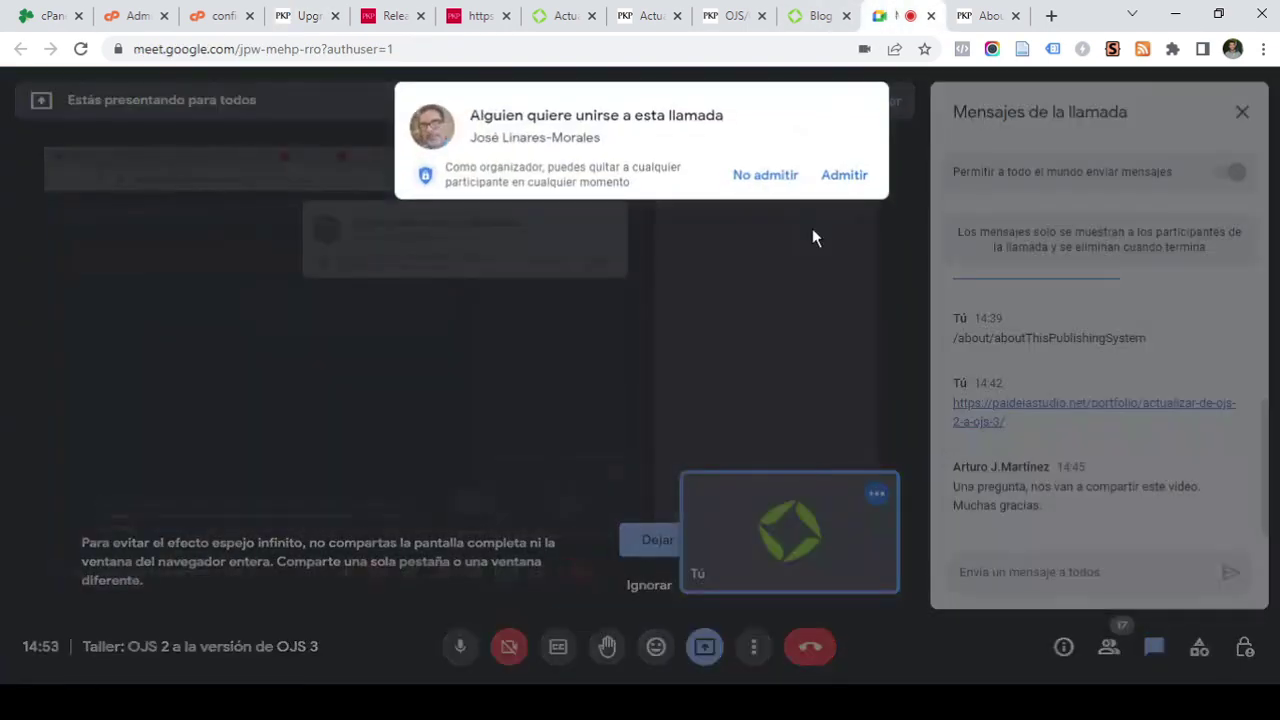
pyautogui.click(835, 188)
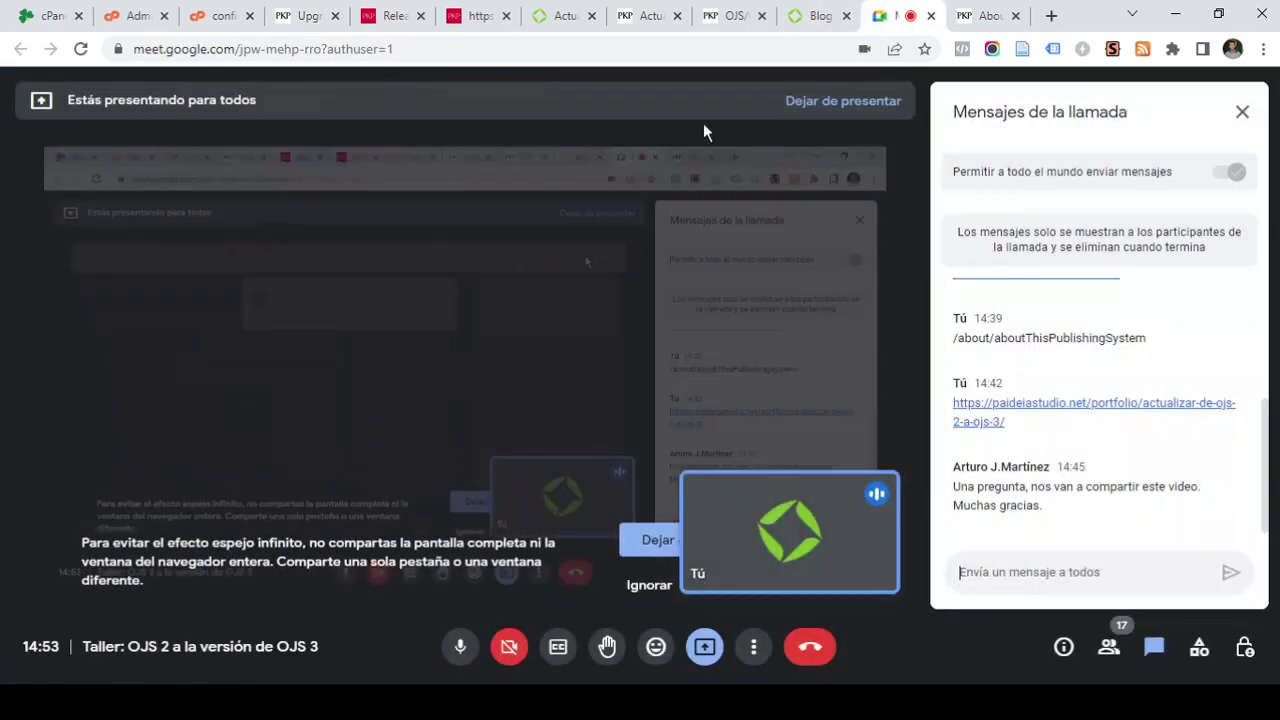
# Return to the OJS upgrade page and examine the release notes and the upgrade message at its beginning
pyautogui.click(305, 15)
pyautogui.scroll(-8, 473, 315)
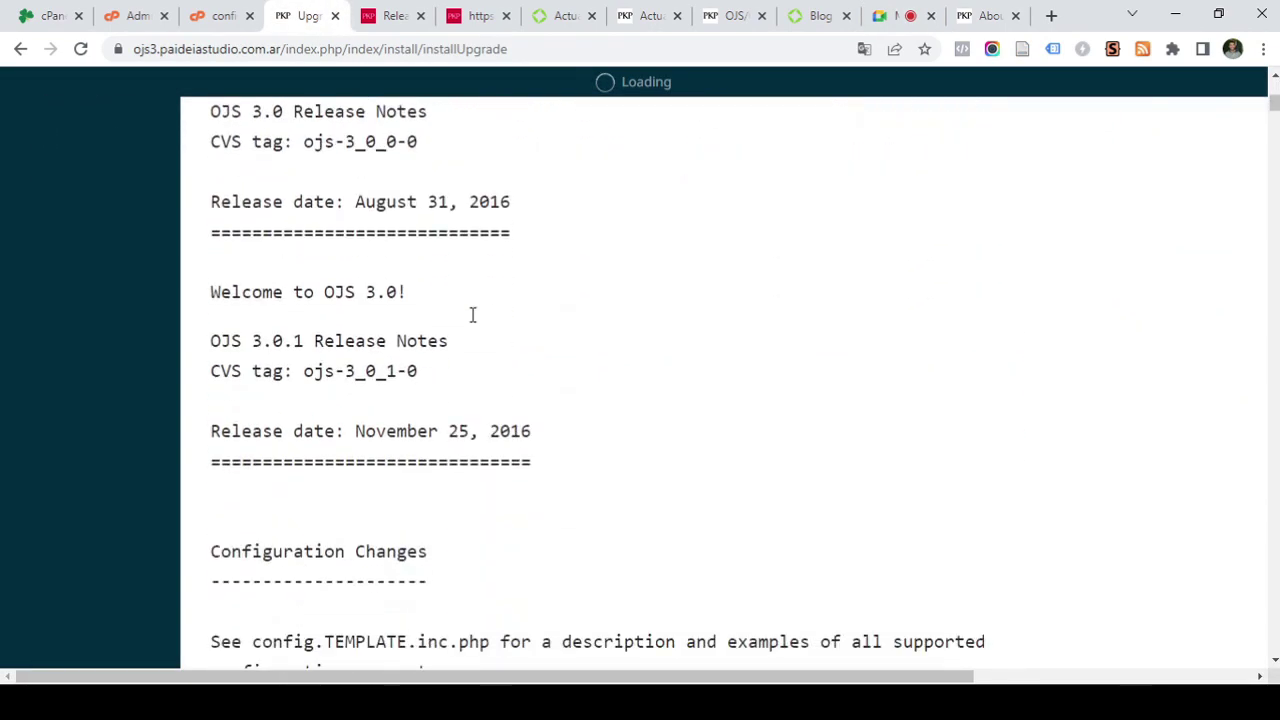
pyautogui.scroll(-15, 473, 315)
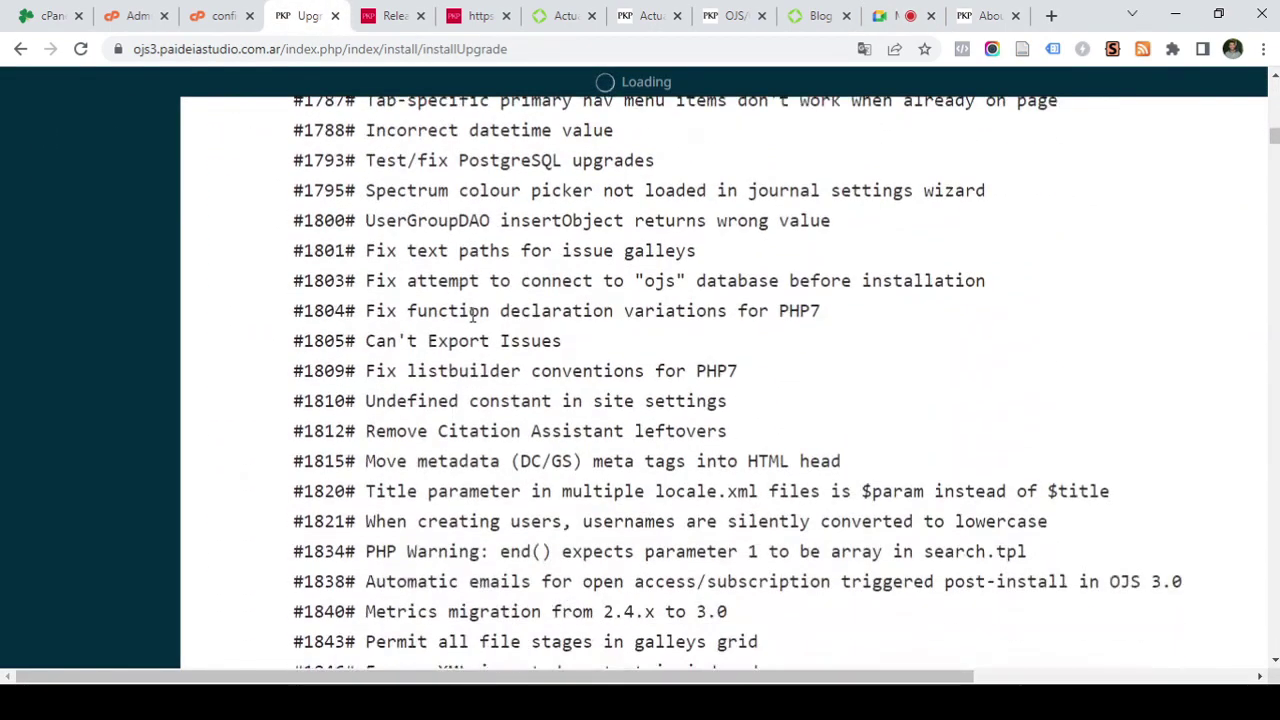
pyautogui.scroll(-5, 473, 315)
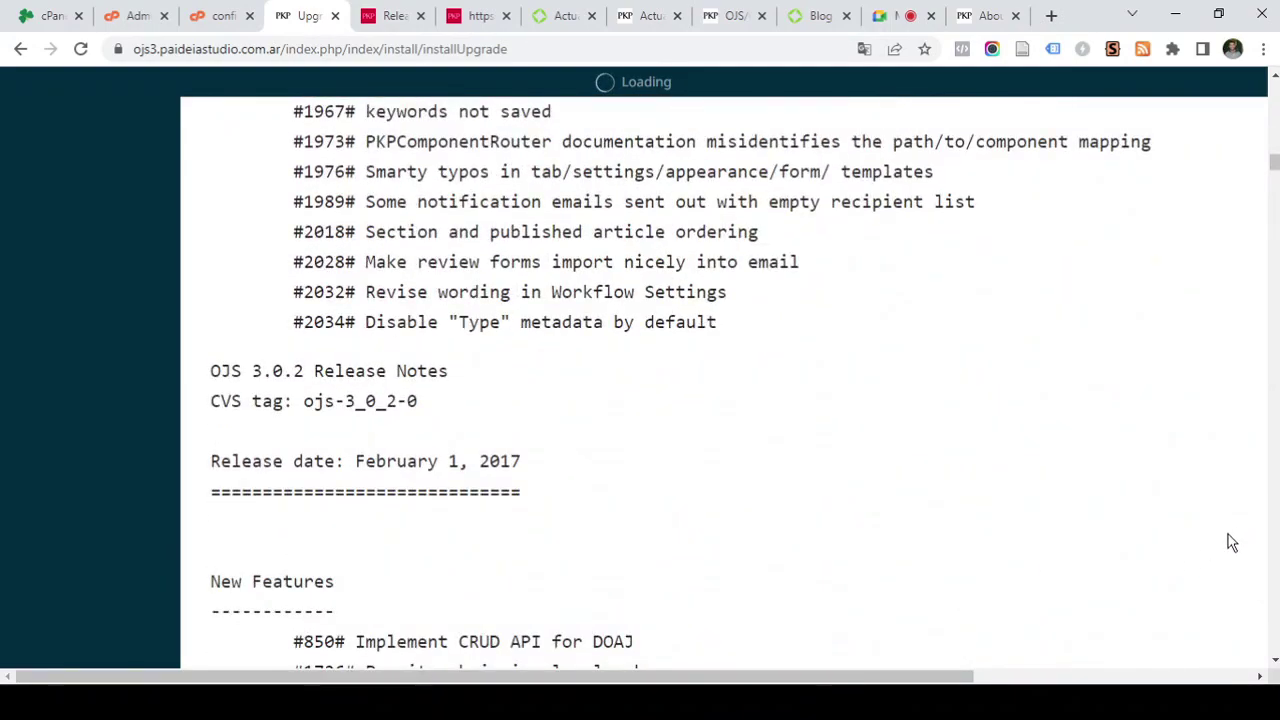
pyautogui.scroll(-15, 776, 376)
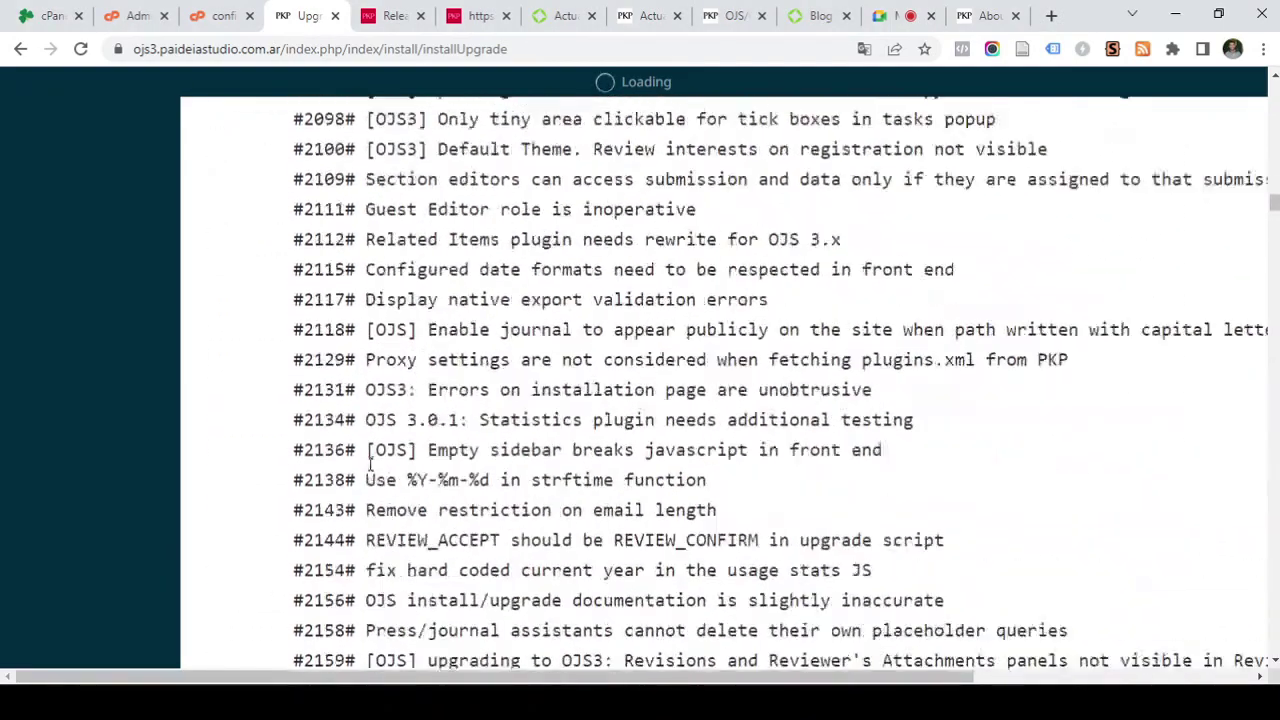
pyautogui.scroll(-20, 776, 376)
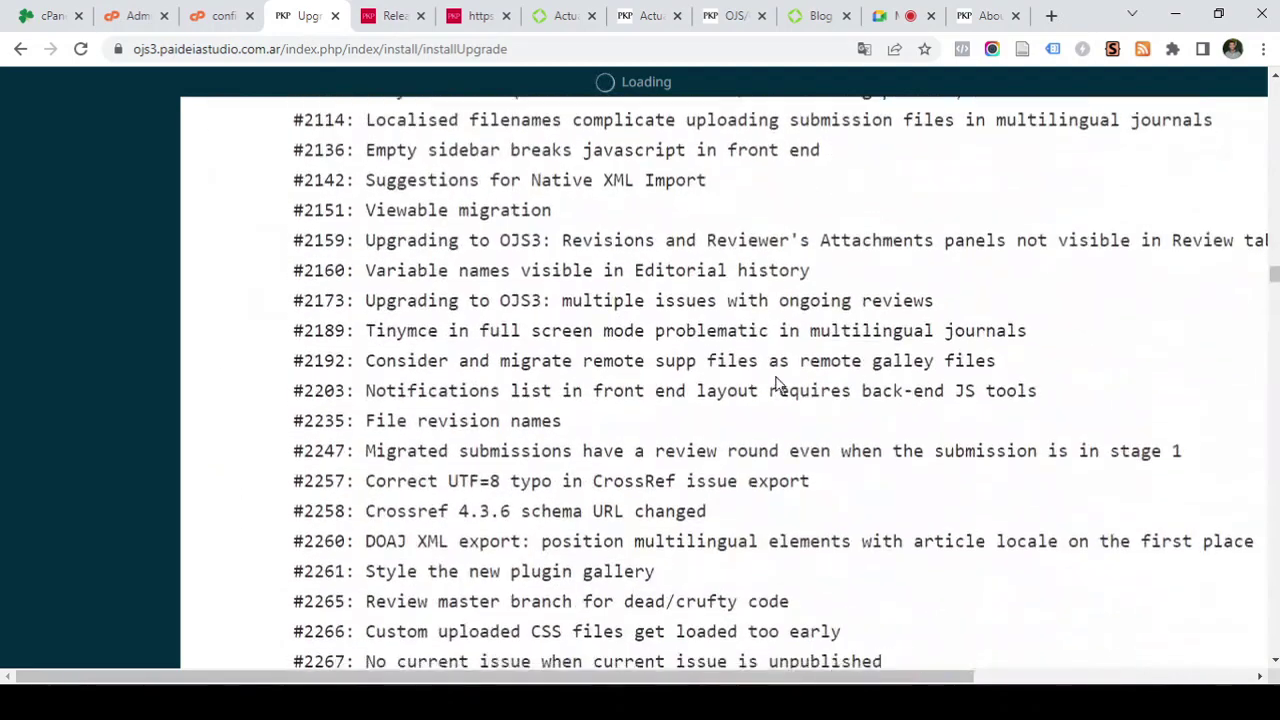
pyautogui.moveTo(1274, 306); pyautogui.dragTo(1271, 70)
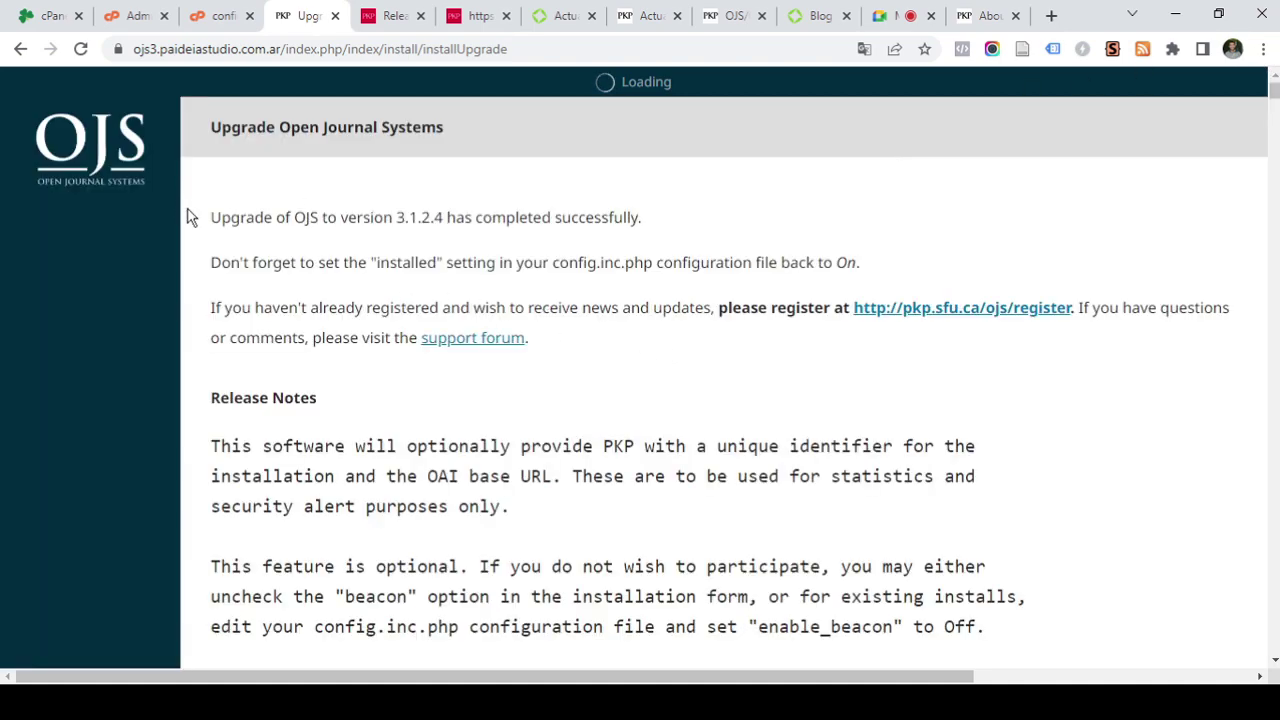
pyautogui.moveTo(211, 220); pyautogui.dragTo(682, 262)
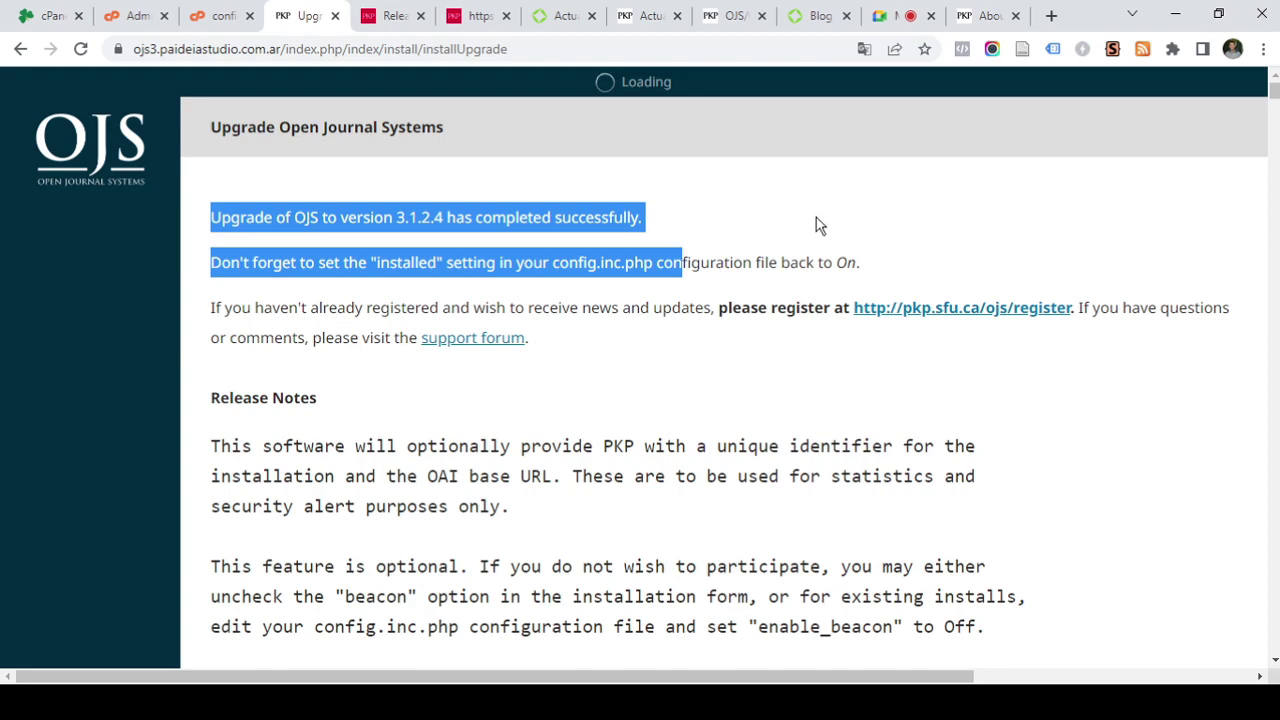
pyautogui.click(945, 237)
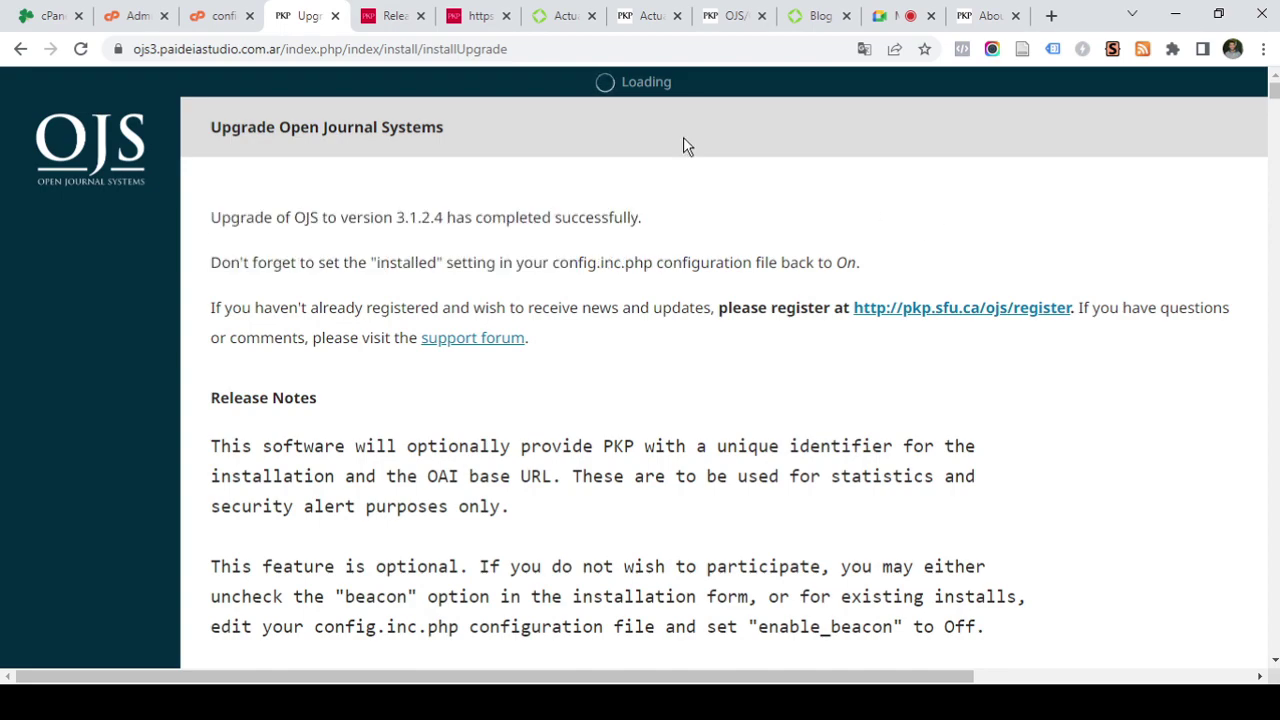
# Set installed to On in config.inc.php, save the changes, and return to the OJS upgrade page
pyautogui.click(212, 22)
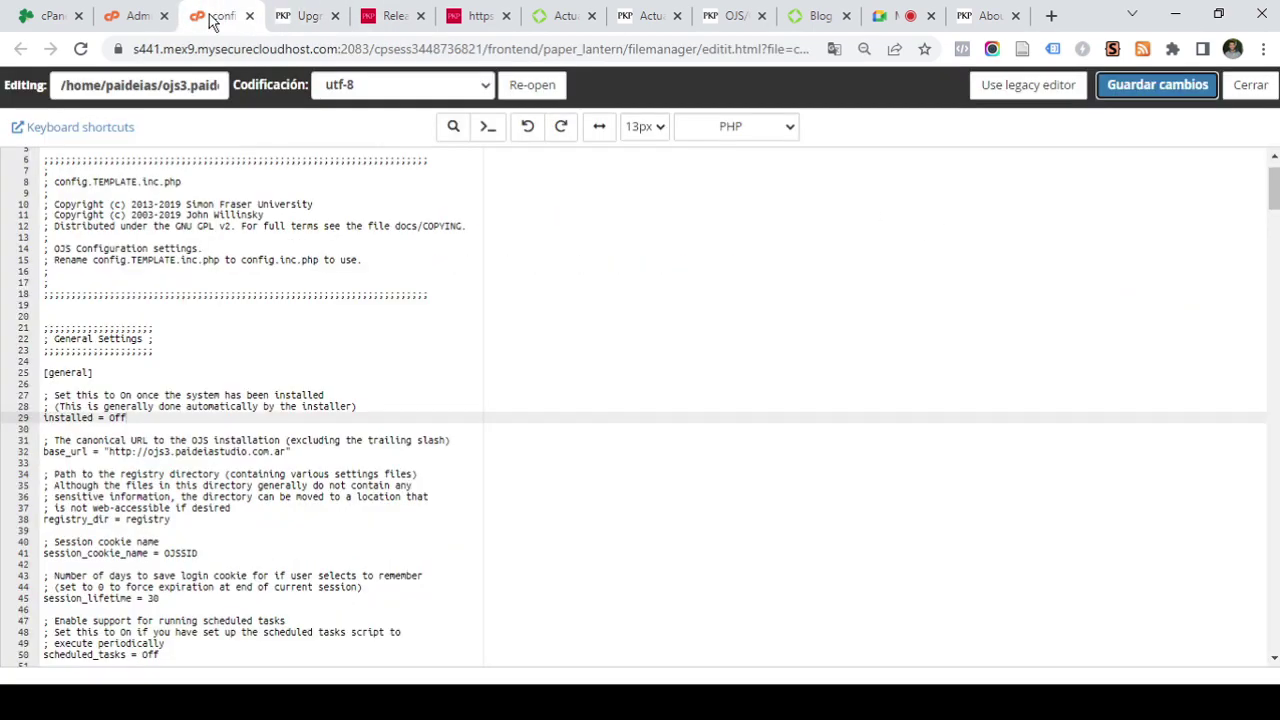
pyautogui.click(131, 419)
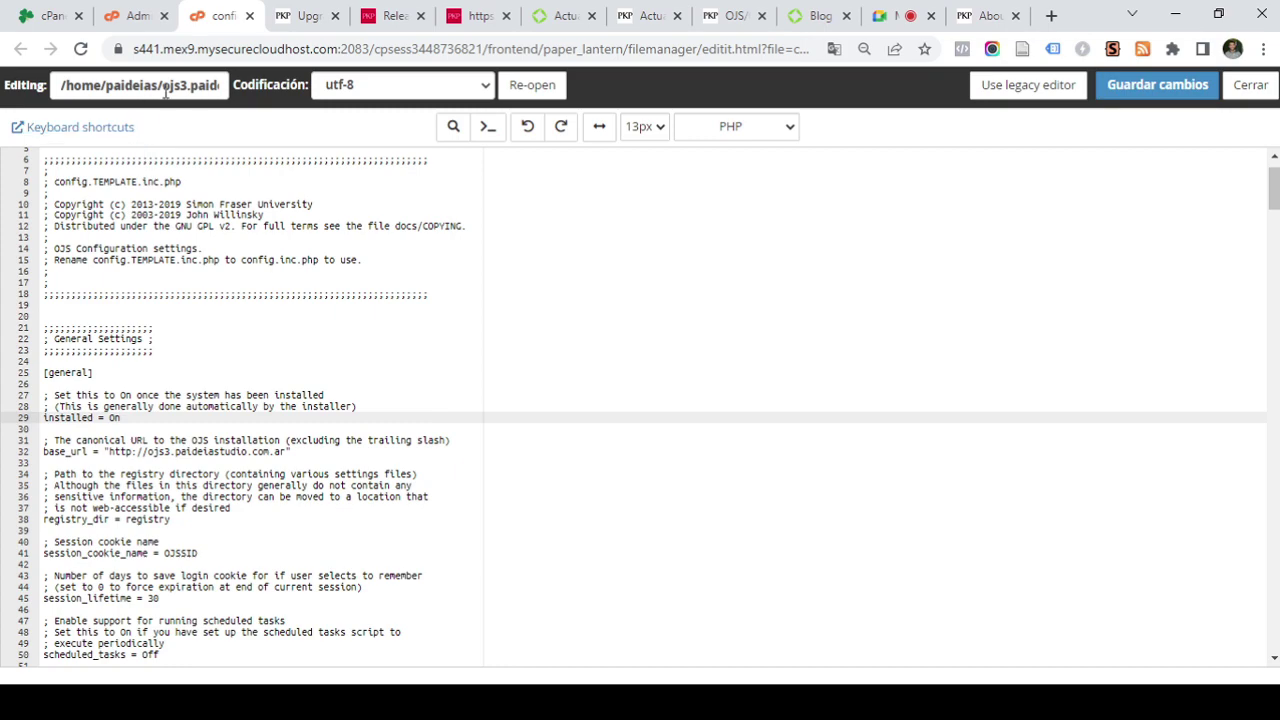
pyautogui.click(138, 15)
pyautogui.scroll(-3, 410, 472)
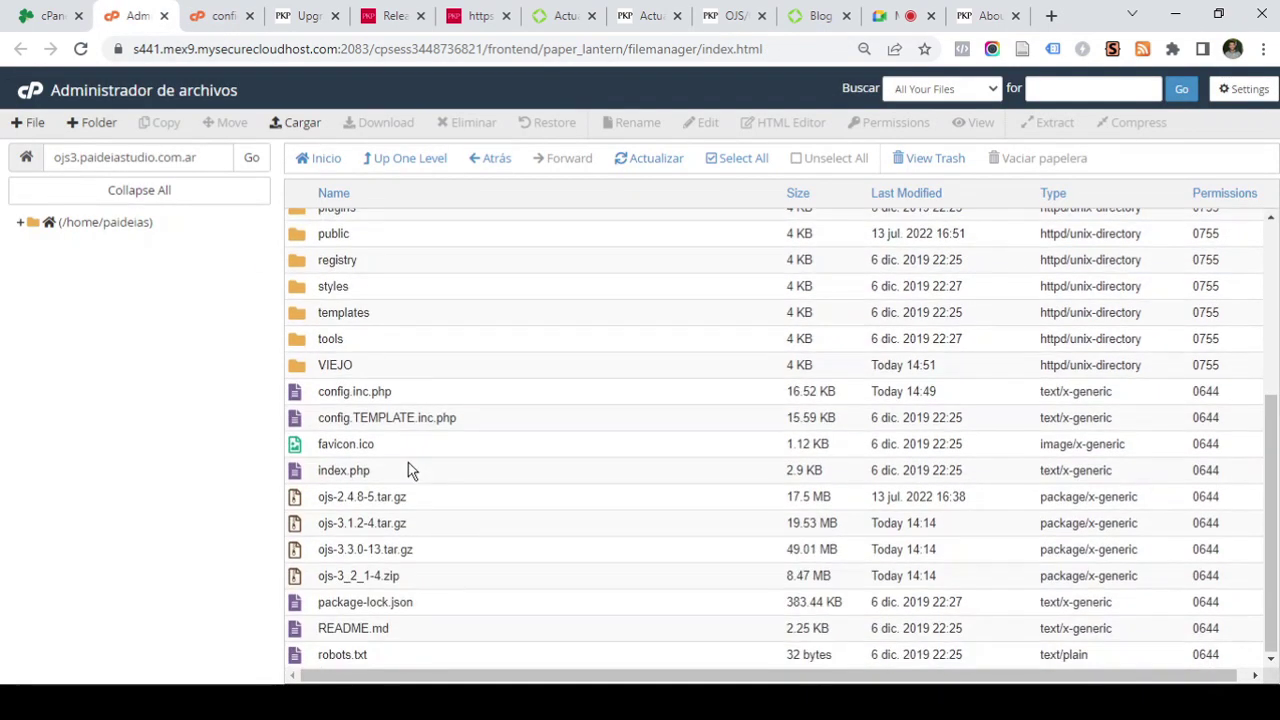
pyautogui.click(215, 15)
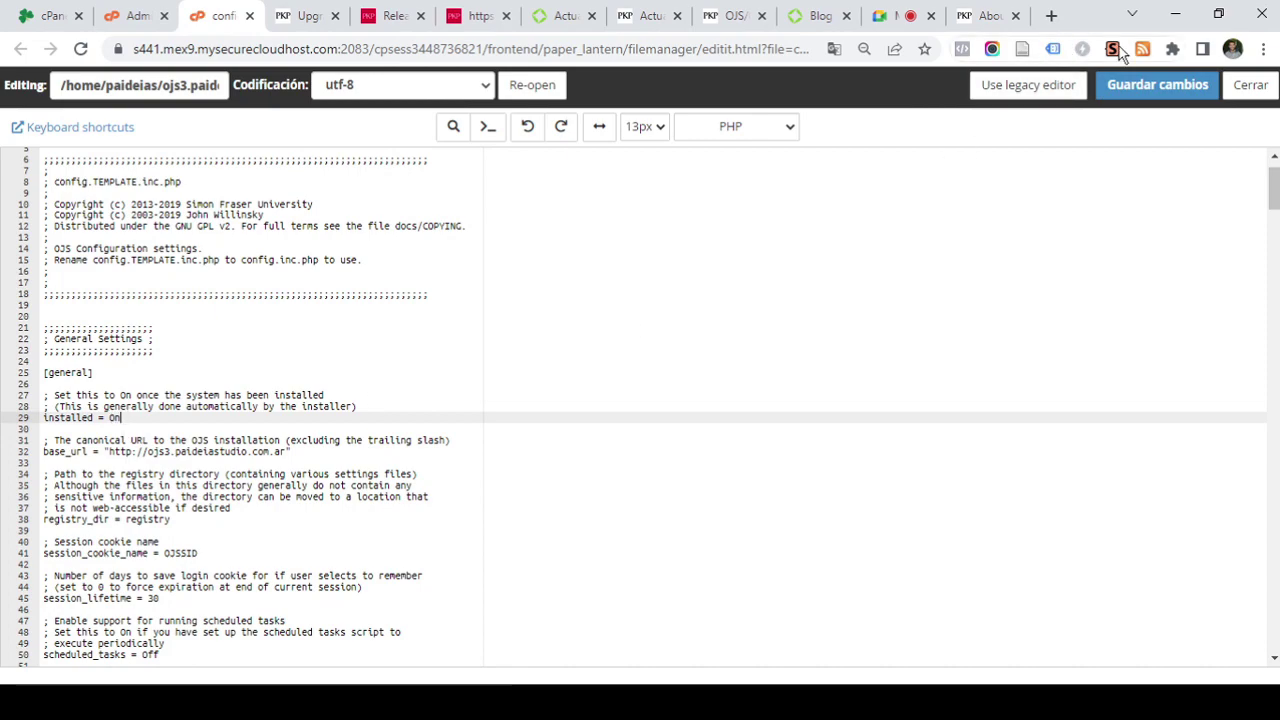
pyautogui.click(1132, 85)
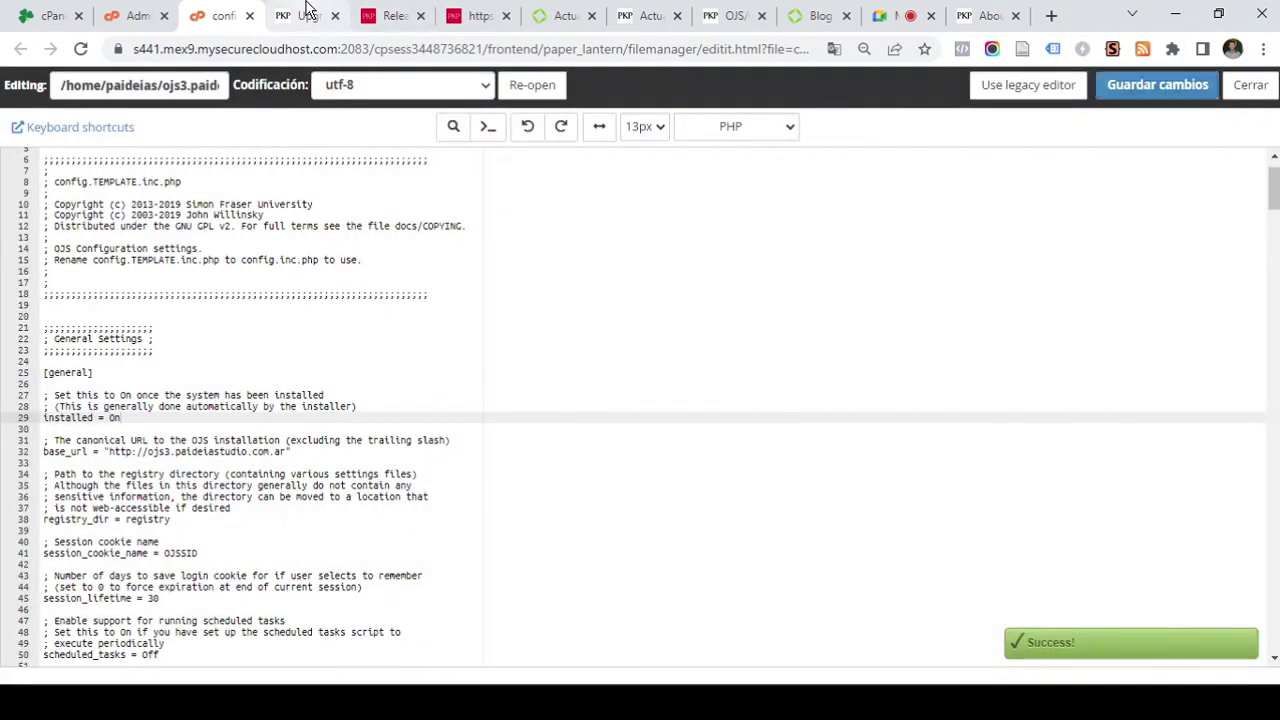
pyautogui.click(304, 16)
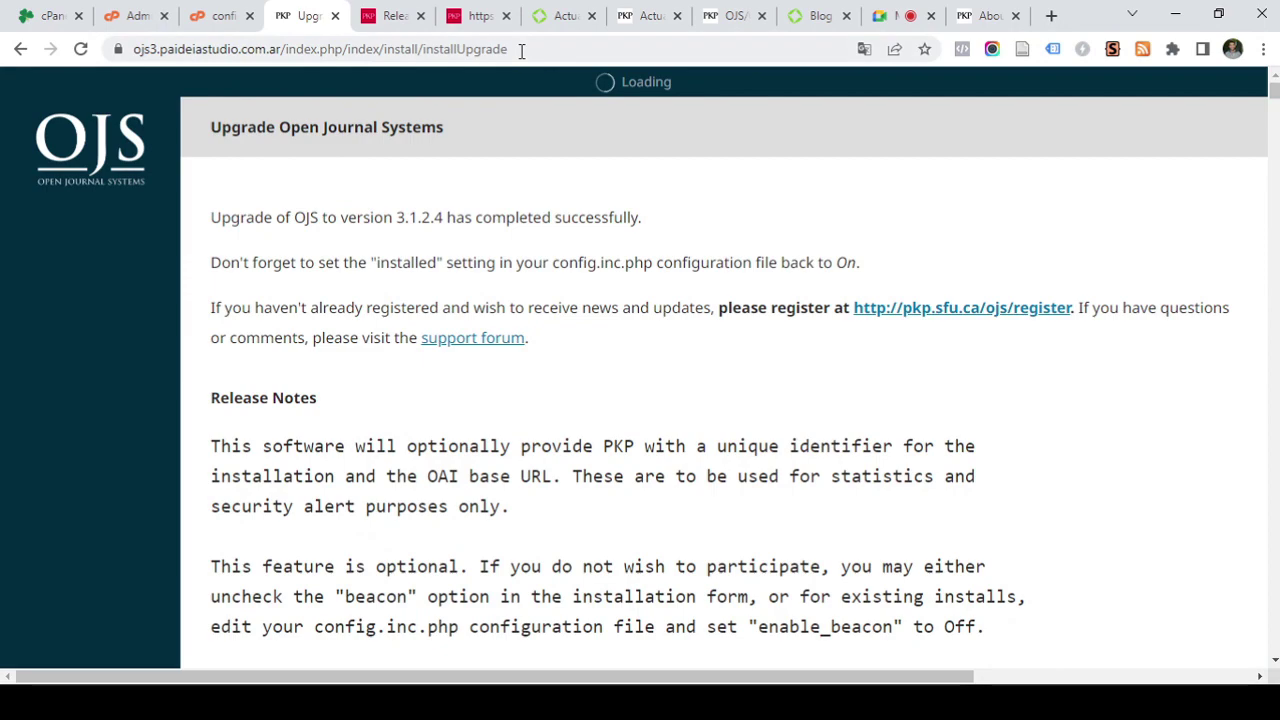
# Load the OJS site's home page, check the installed version on About this Publishing System, and return home
pyautogui.moveTo(521, 51); pyautogui.dragTo(331, 66)
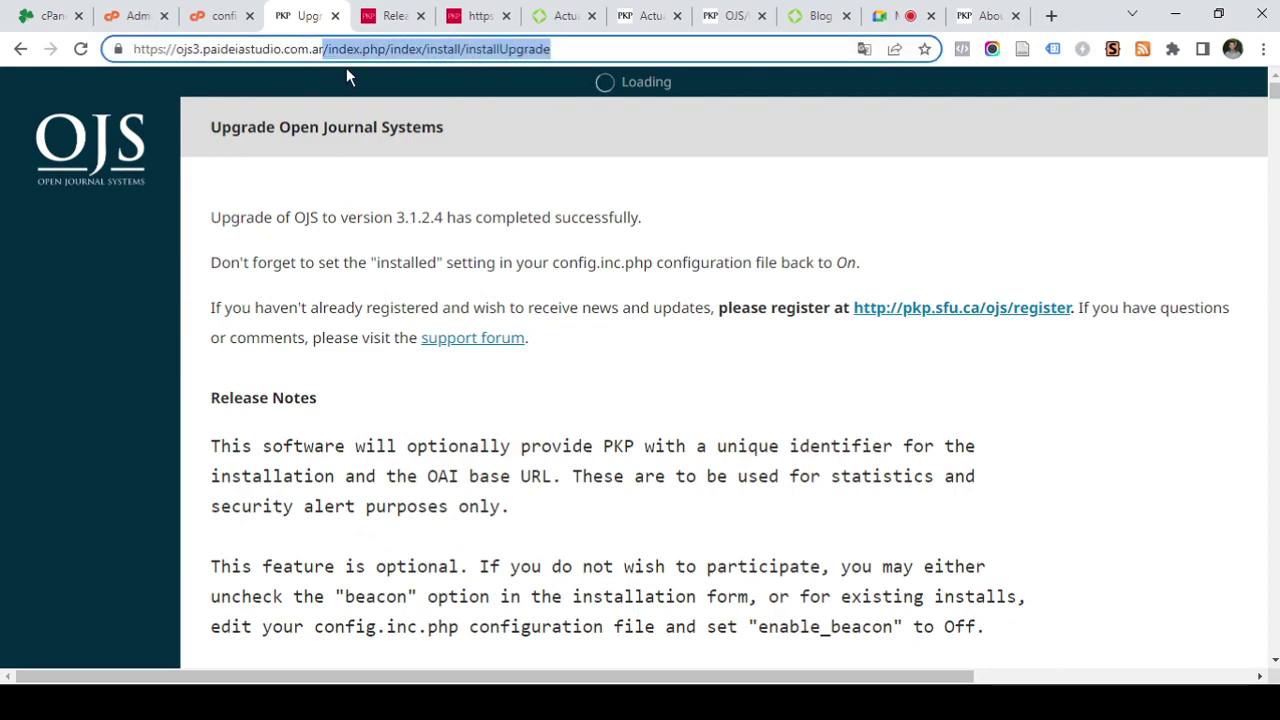
pyautogui.press('BackSpace')
pyautogui.press('Return')
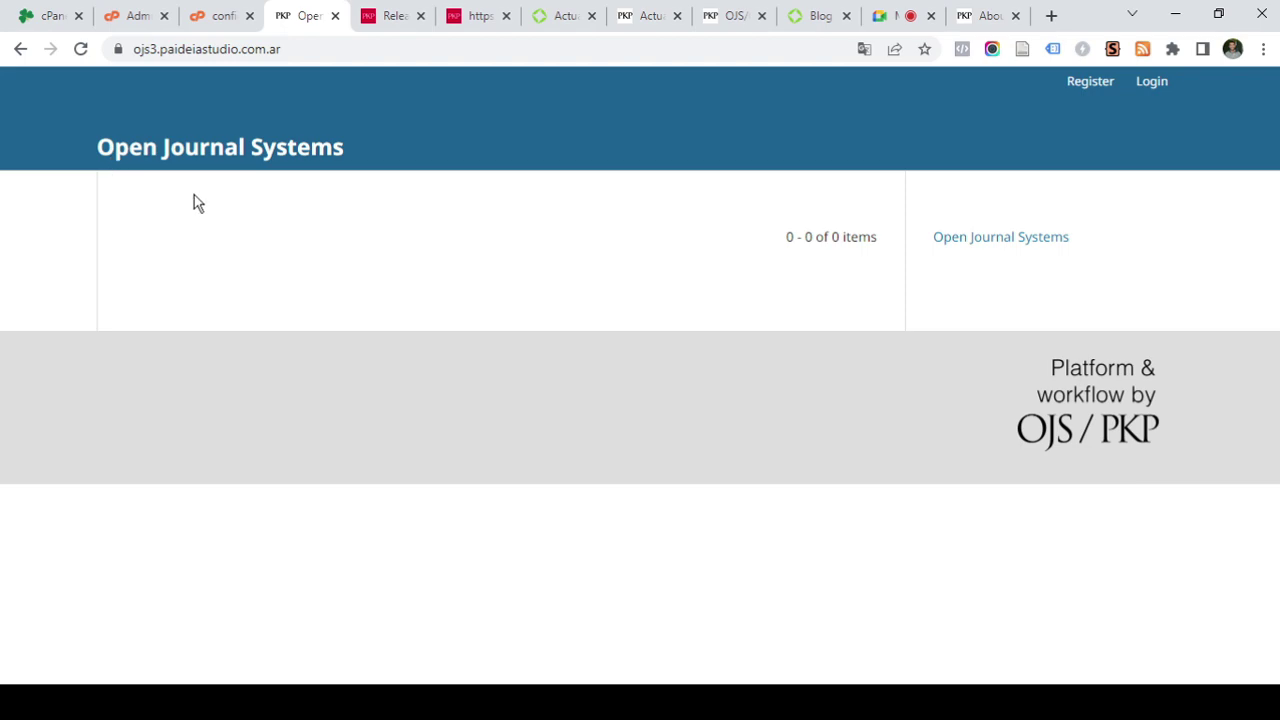
pyautogui.click(1110, 392)
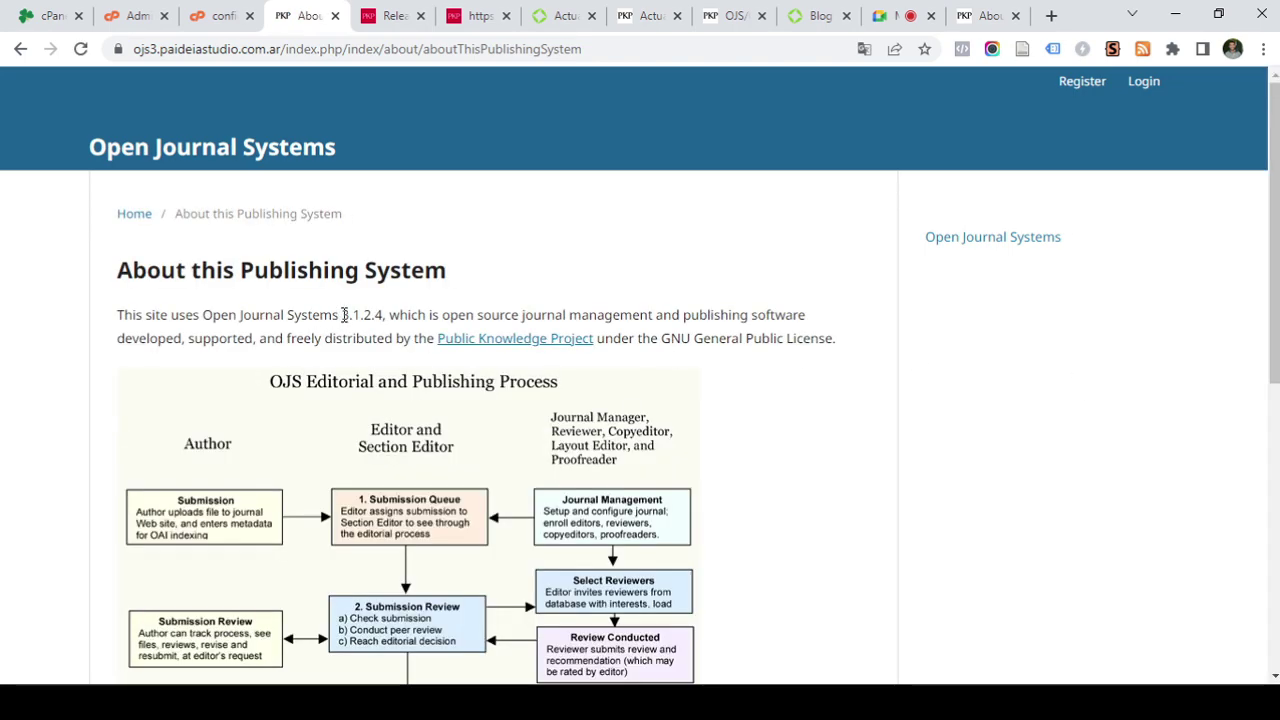
pyautogui.moveTo(343, 315); pyautogui.dragTo(382, 318)
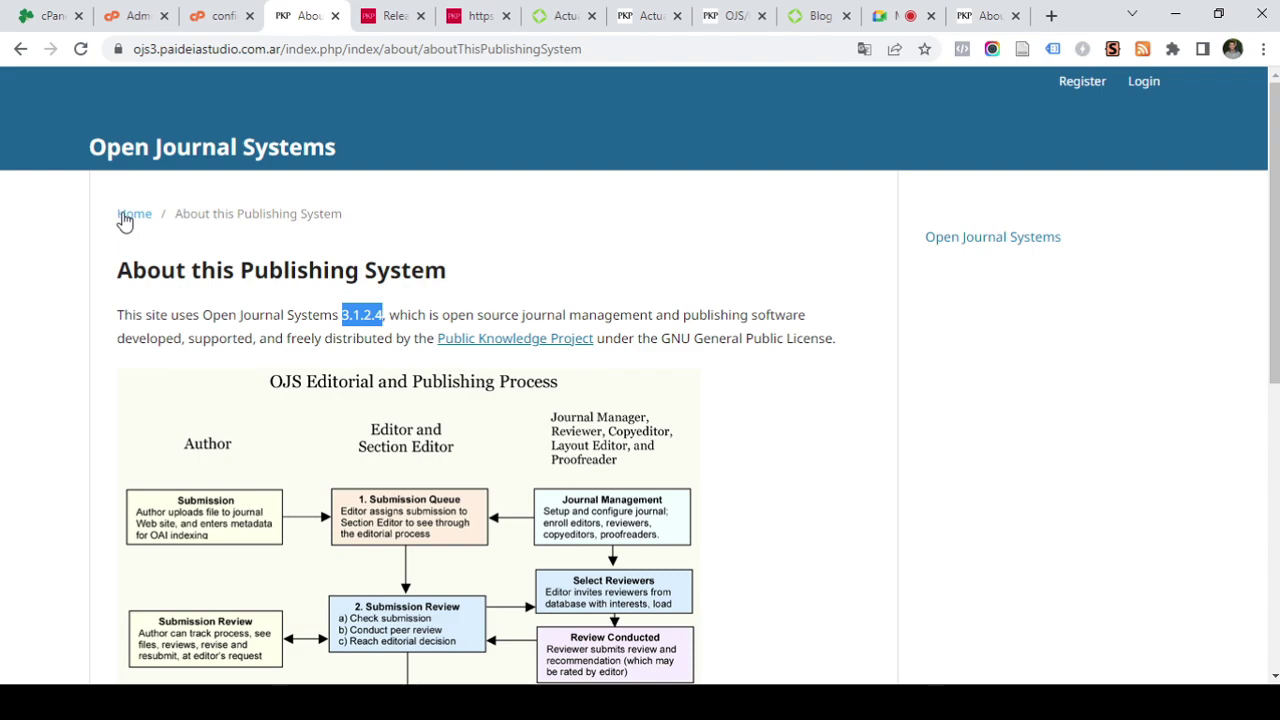
pyautogui.click(124, 217)
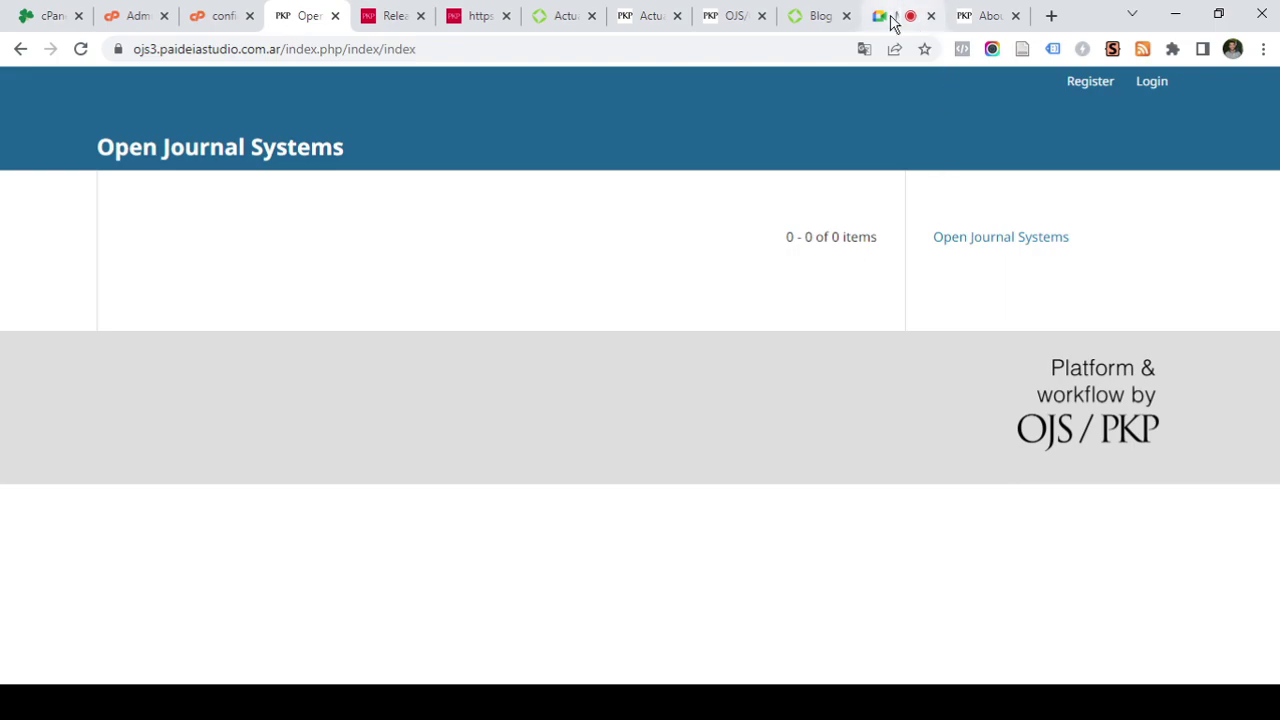
# Check the Google Meet chat, then examine the note about the mysql to mysqli driver change in the Paideia Studio upgrade guide
pyautogui.click(889, 18)
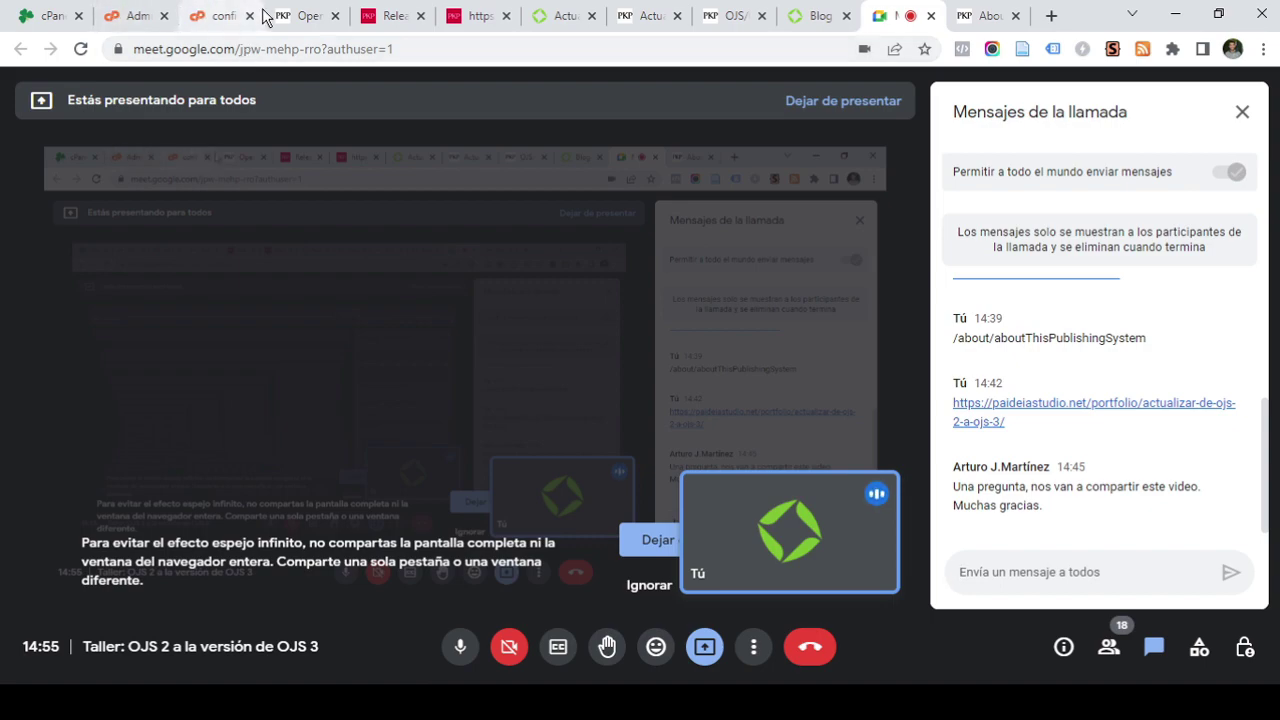
pyautogui.click(541, 16)
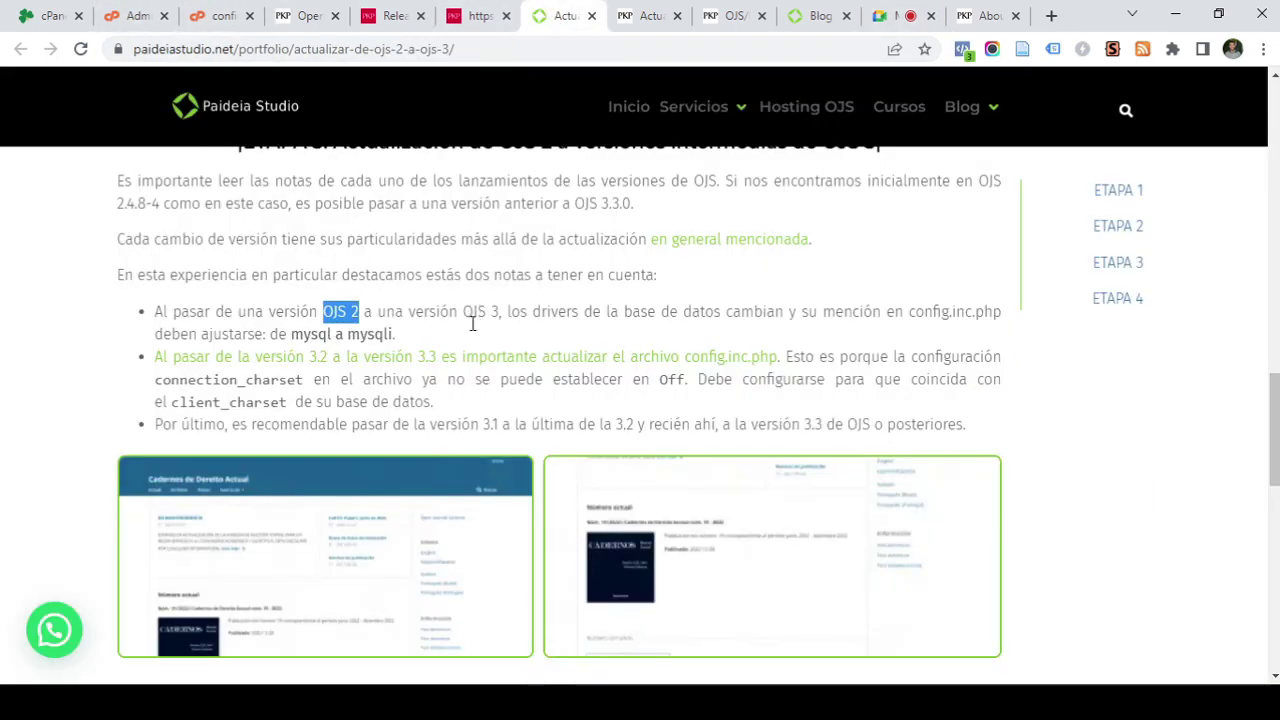
pyautogui.scroll(-1, 358, 283)
pyautogui.scroll(1, 358, 280)
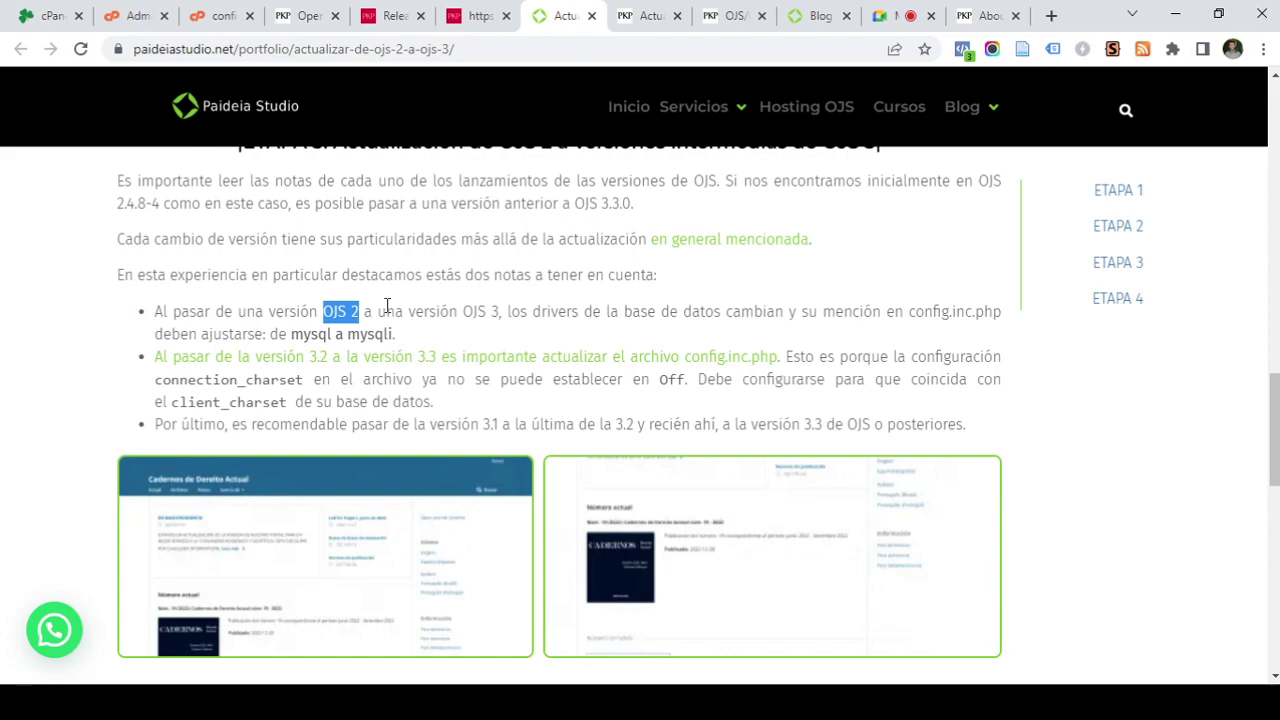
pyautogui.moveTo(399, 338); pyautogui.dragTo(291, 336)
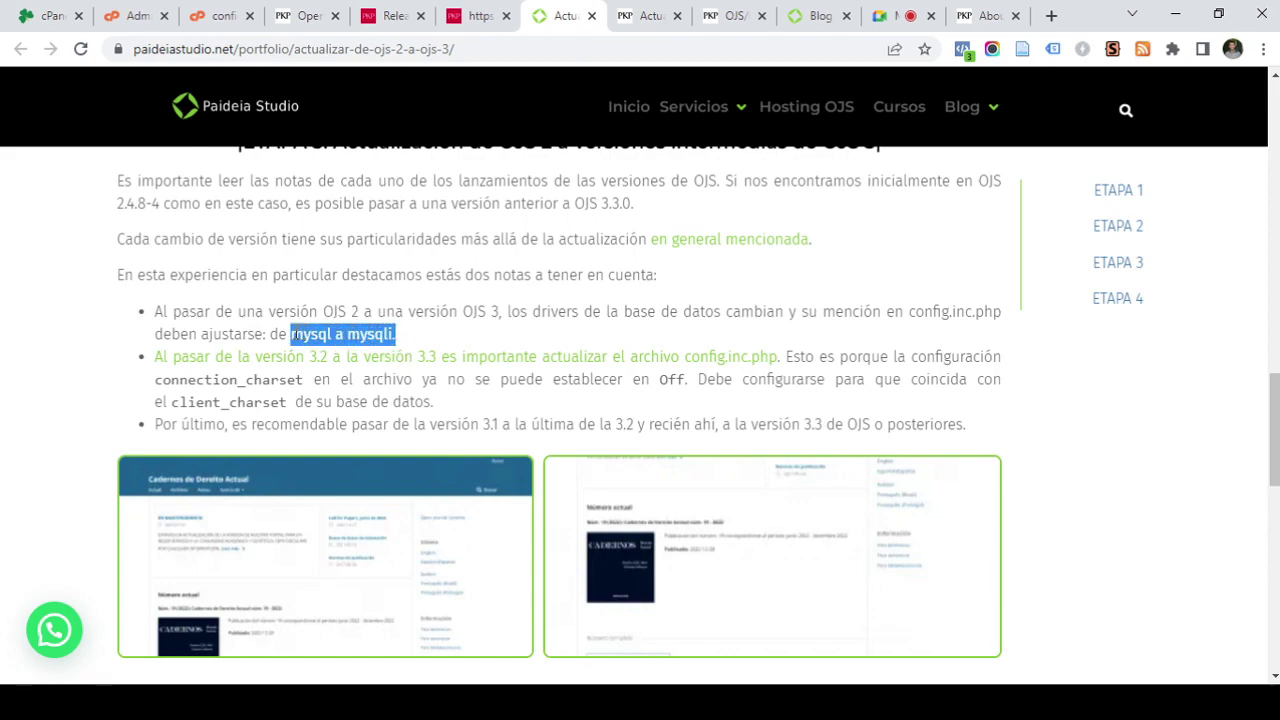
pyautogui.click(309, 15)
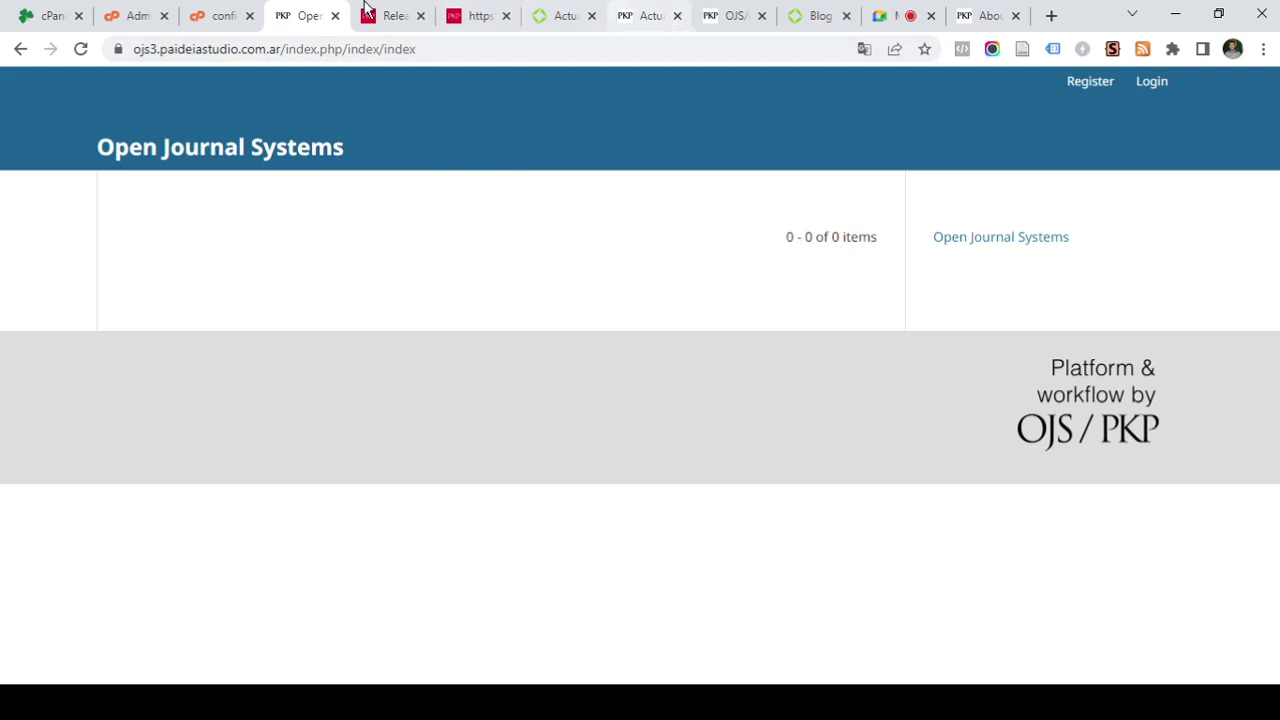
pyautogui.click(566, 12)
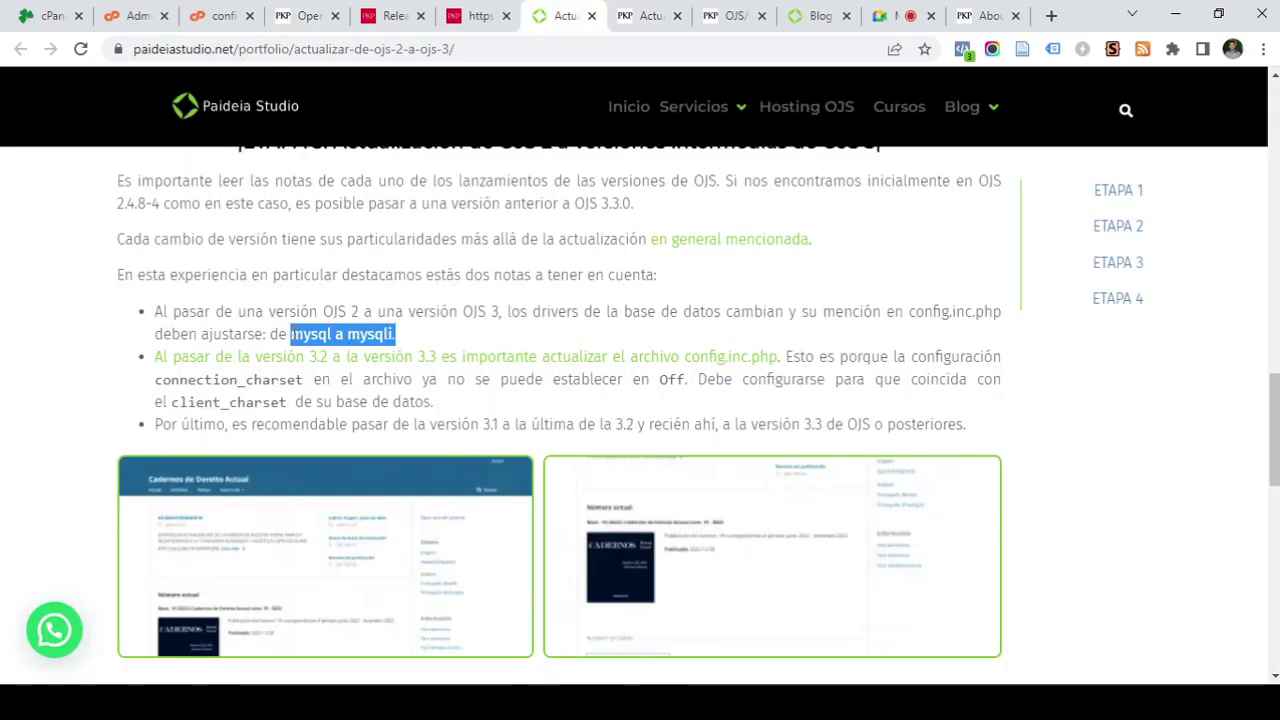
pyautogui.click(294, 334)
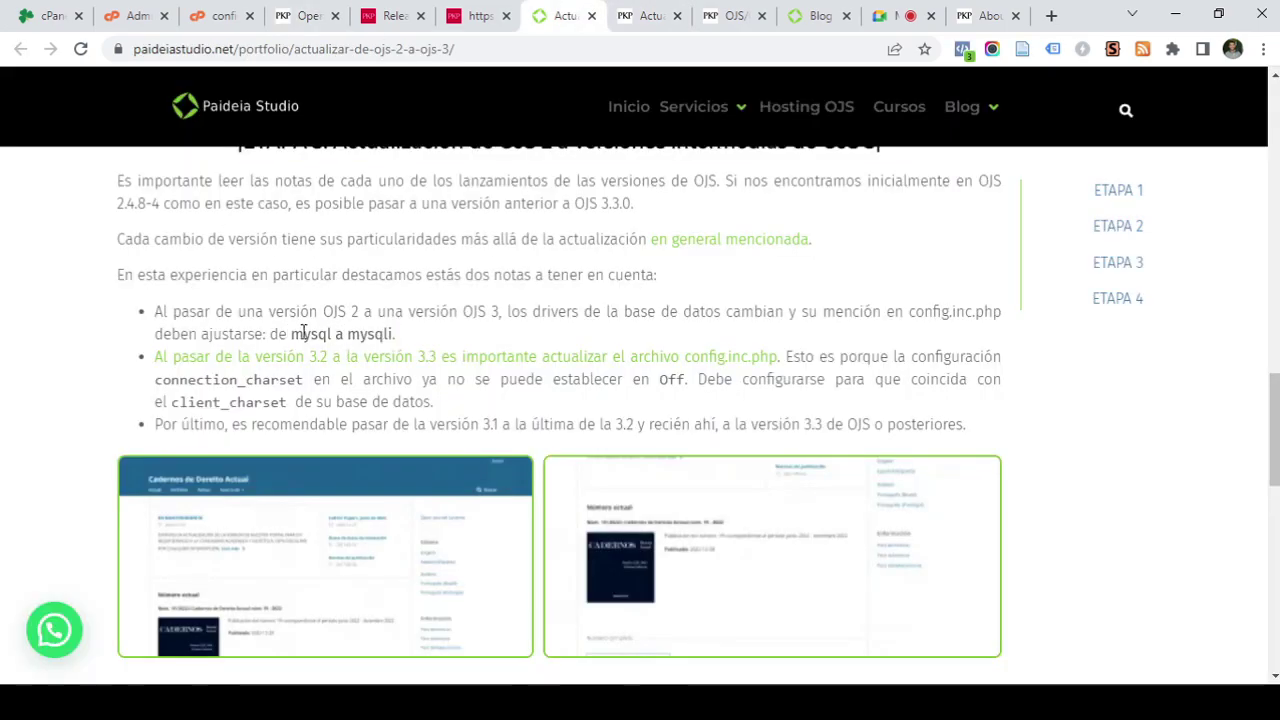
pyautogui.moveTo(291, 334); pyautogui.dragTo(403, 337)
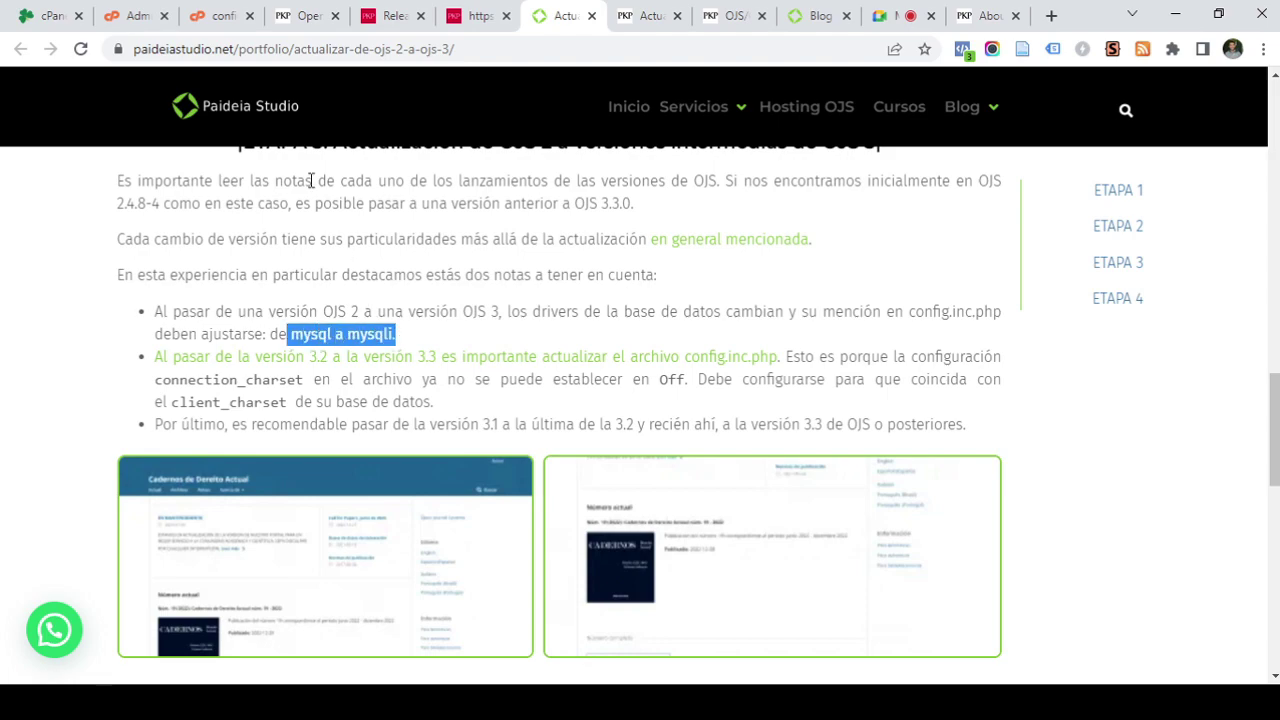
# Set the database driver to mysql in config.inc.php, save the changes, and reload the OJS site to test it
pyautogui.click(294, 12)
pyautogui.click(214, 14)
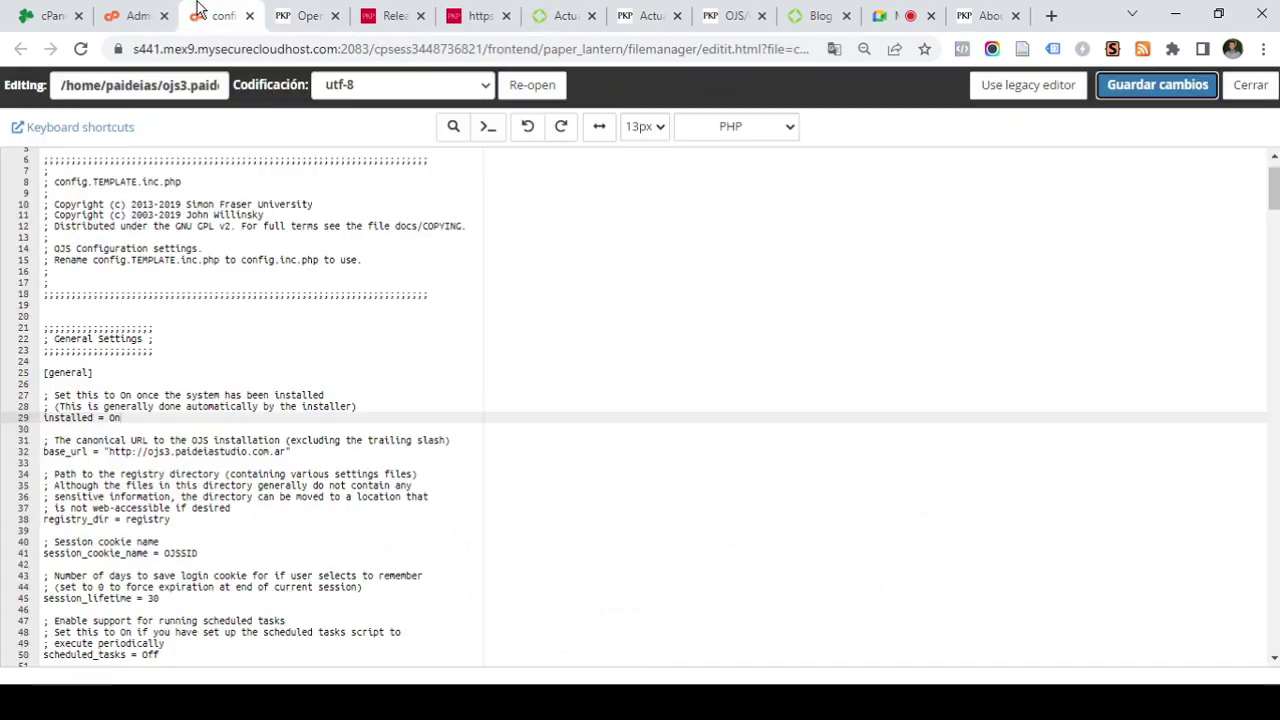
pyautogui.scroll(-1, 253, 389)
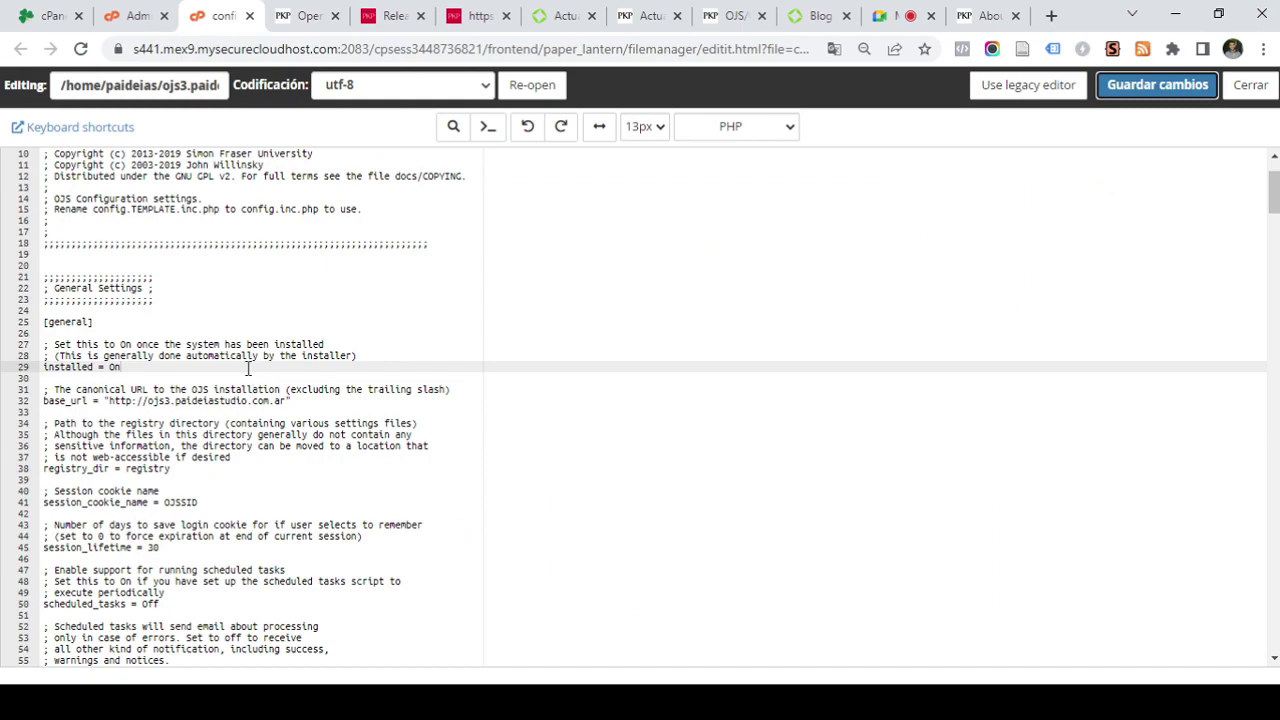
pyautogui.scroll(-2, 248, 369)
pyautogui.scroll(-8, 248, 367)
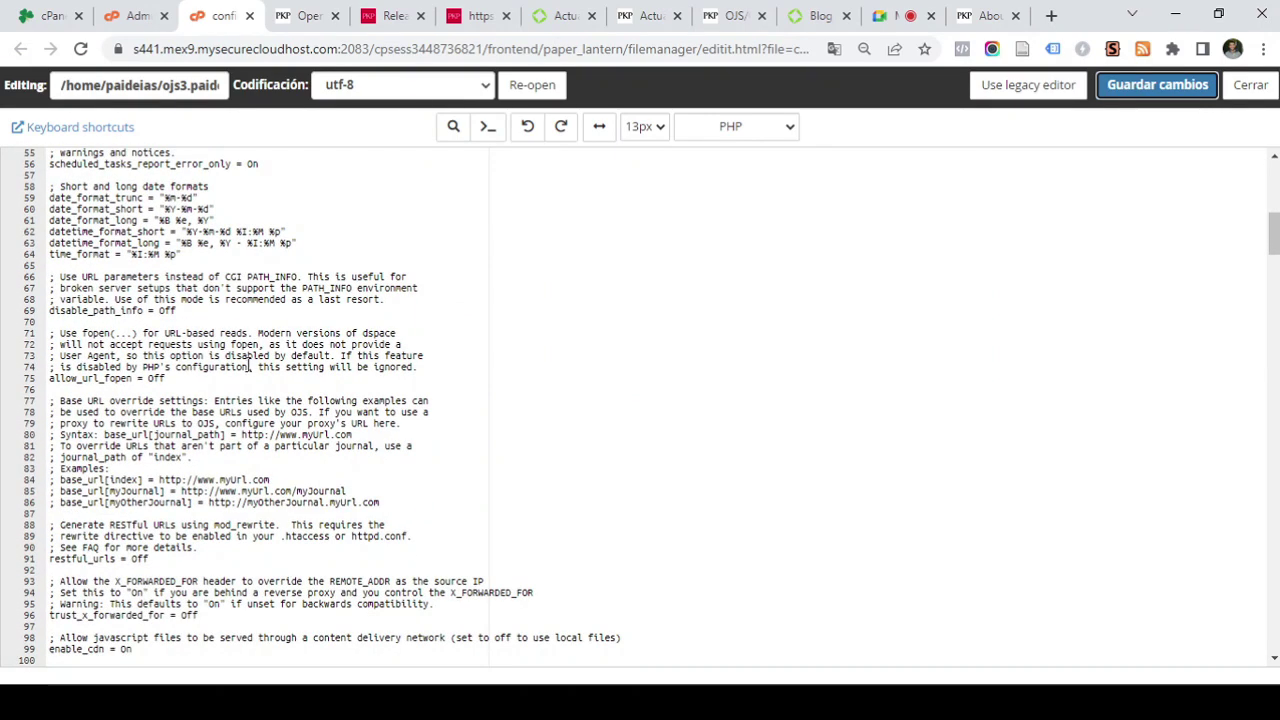
pyautogui.scroll(-5, 275, 355)
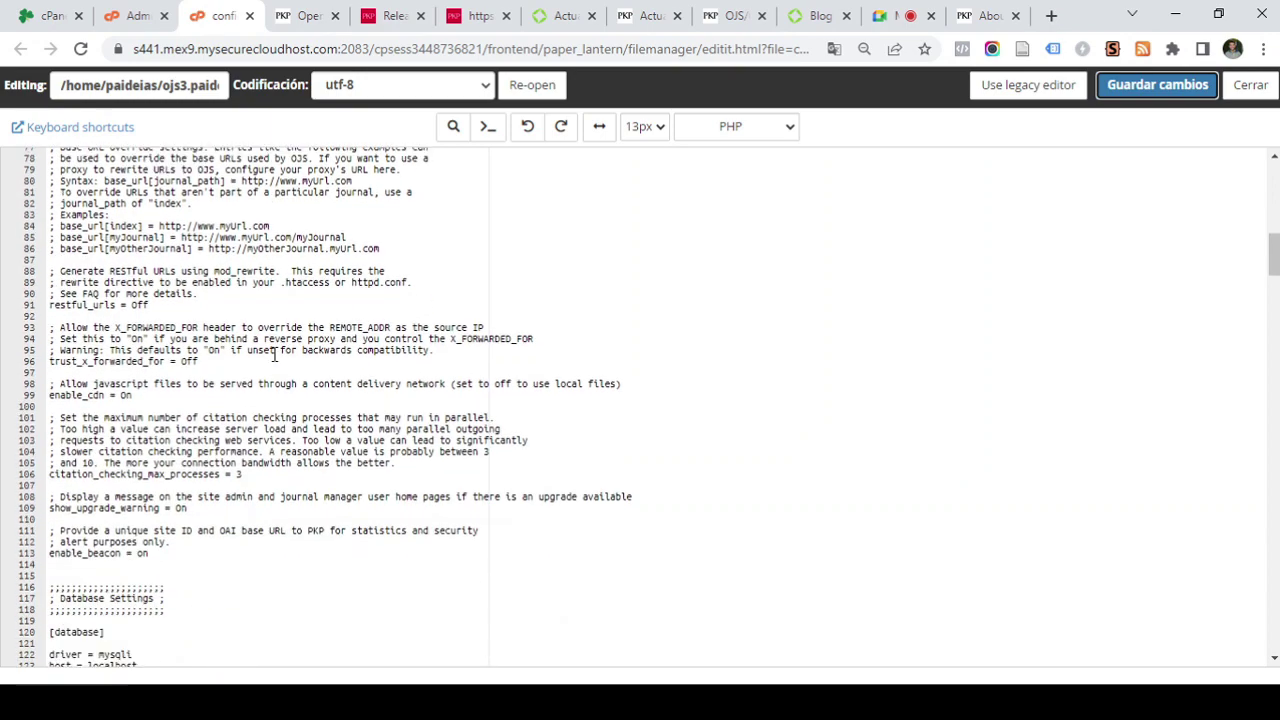
pyautogui.scroll(-2, 275, 355)
pyautogui.click(139, 17)
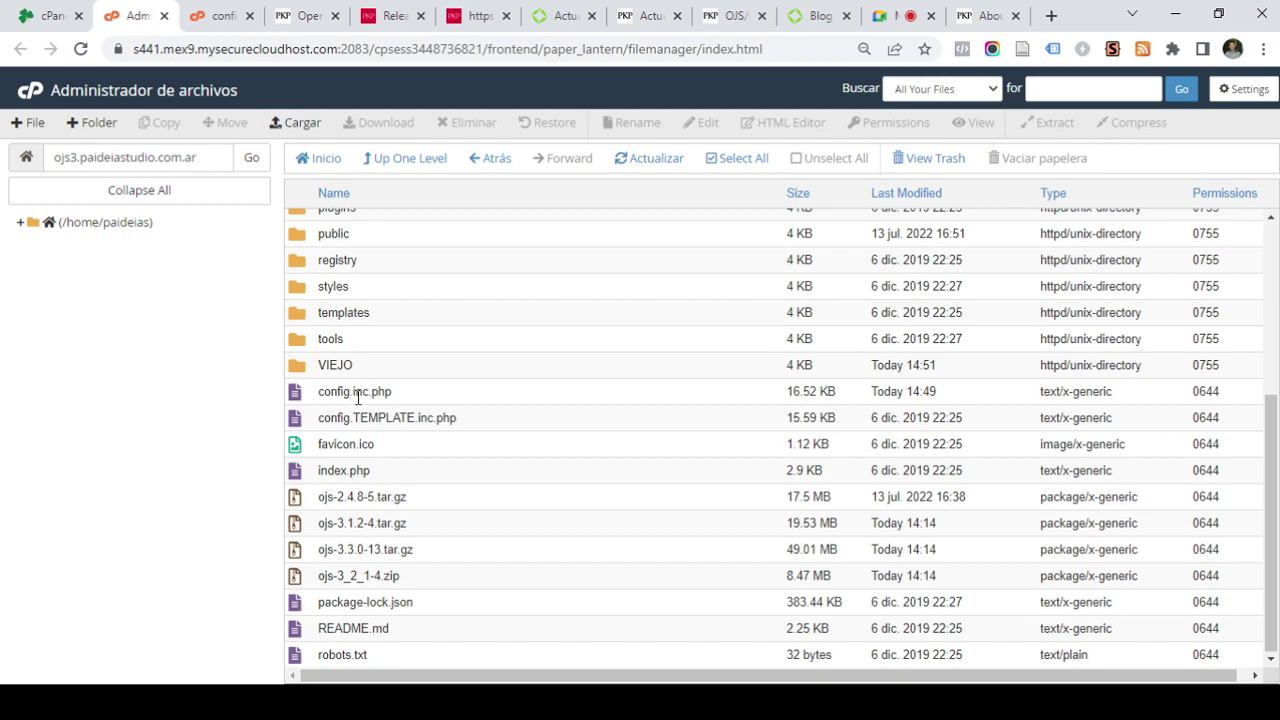
pyautogui.click(222, 15)
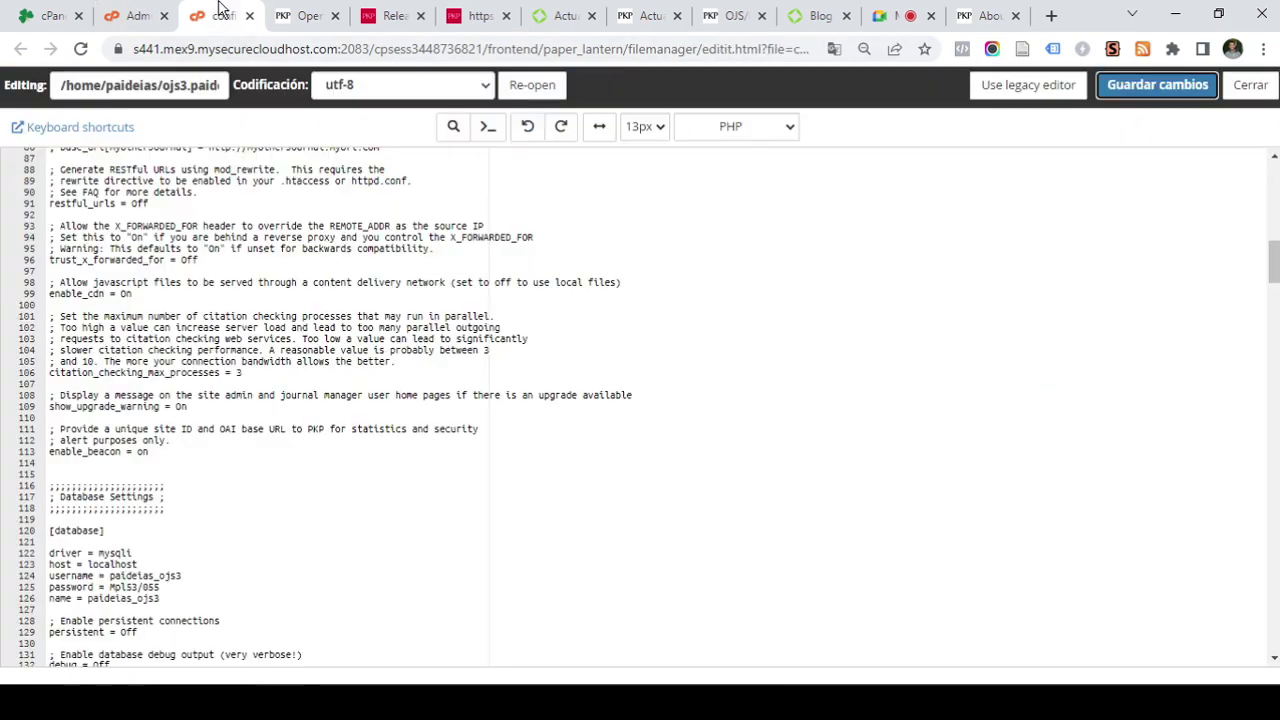
pyautogui.scroll(-3, 439, 300)
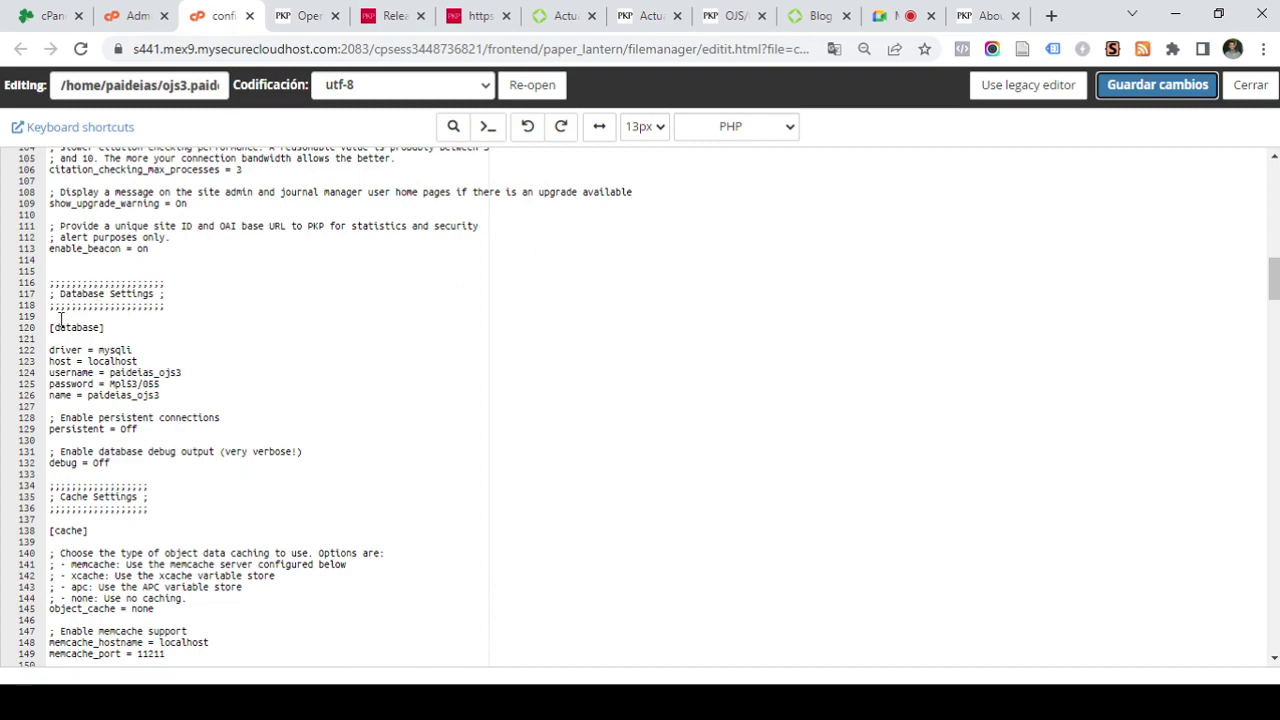
pyautogui.scroll(-1, 106, 293)
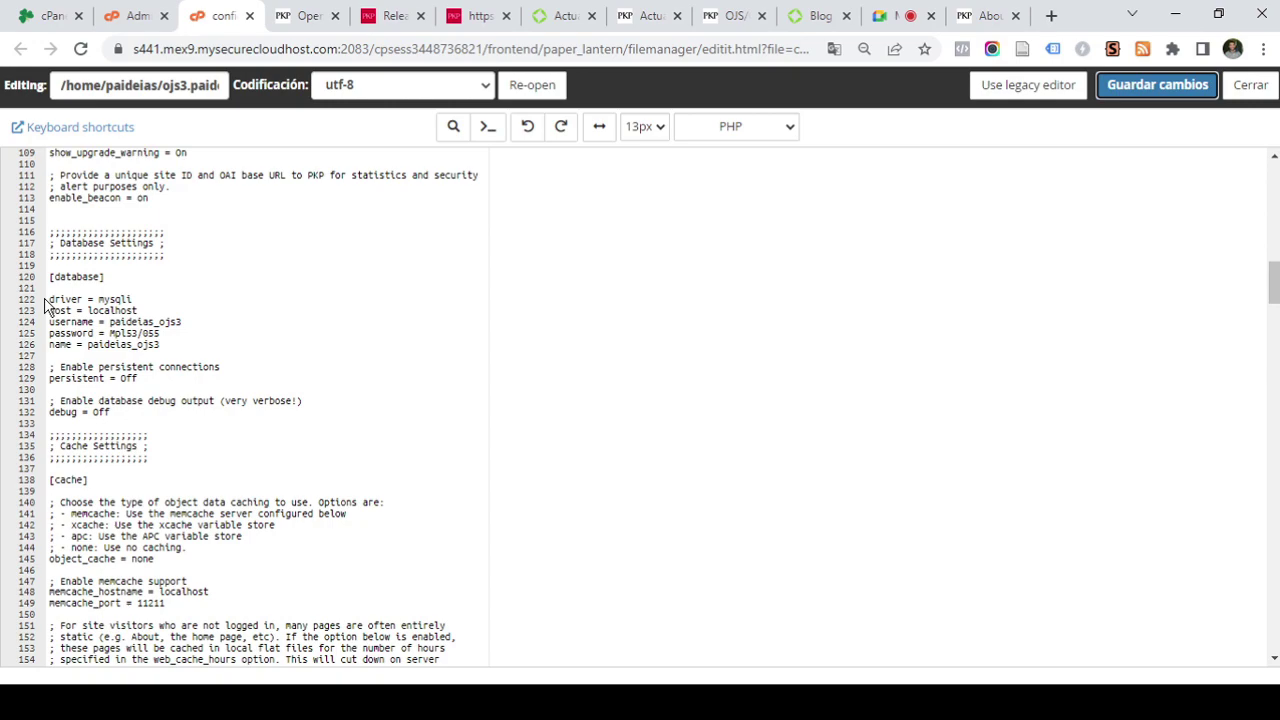
pyautogui.moveTo(49, 298); pyautogui.dragTo(84, 298)
pyautogui.click(147, 299)
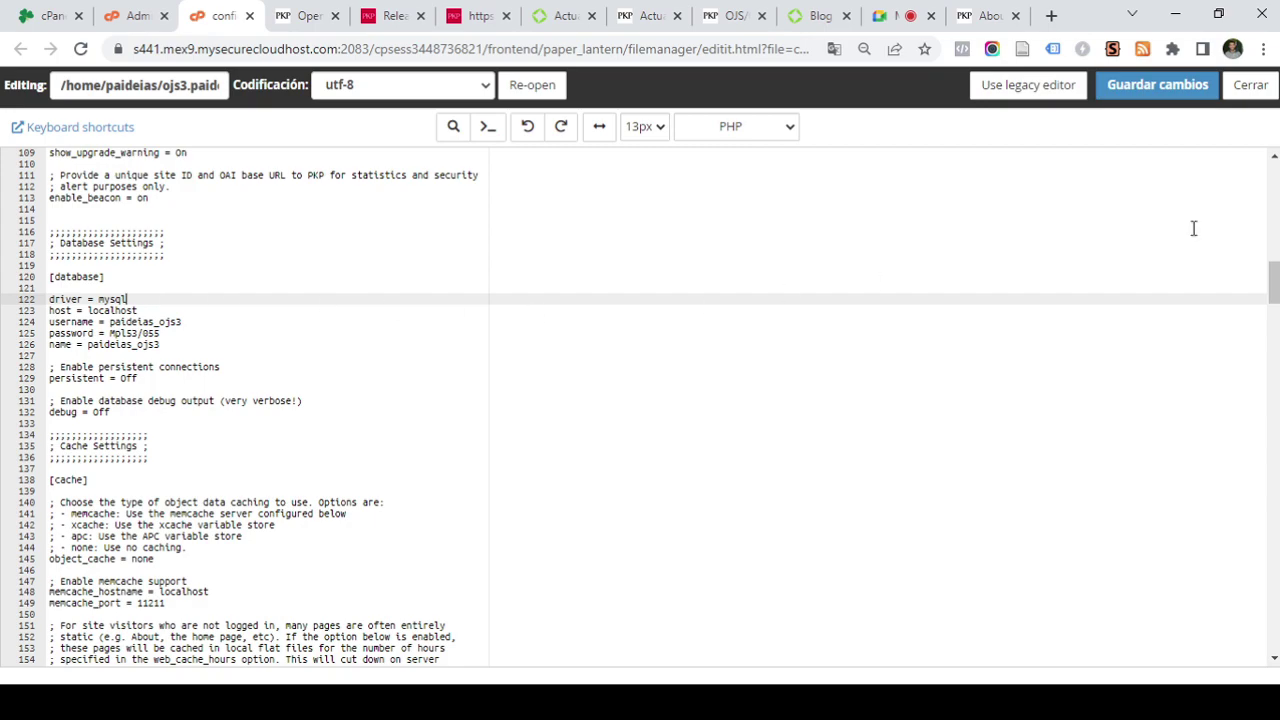
pyautogui.click(1159, 86)
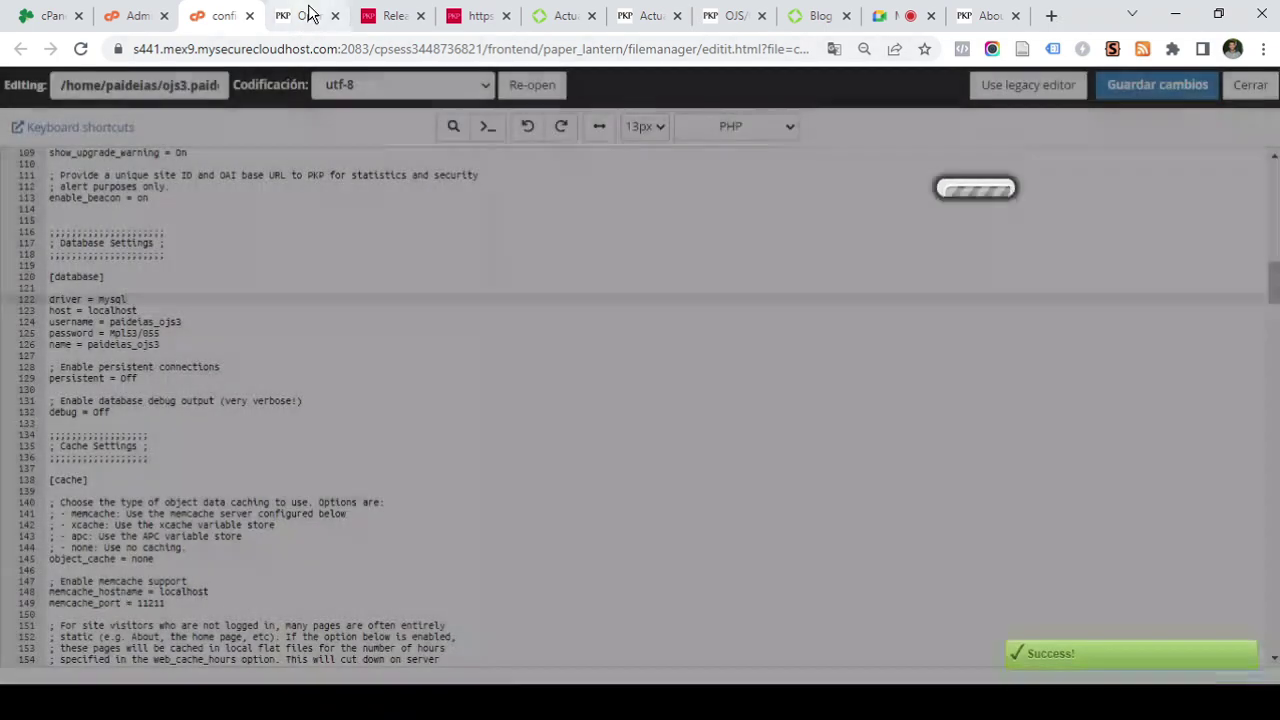
pyautogui.click(309, 15)
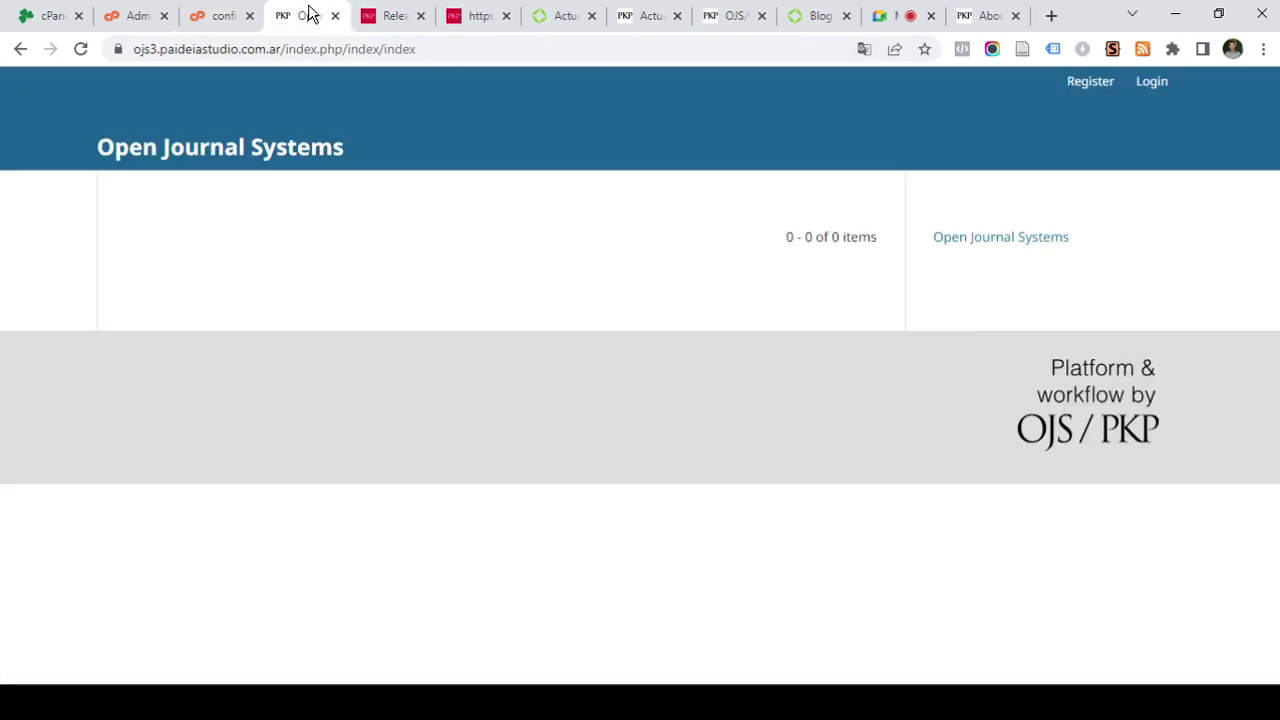
pyautogui.click(80, 49)
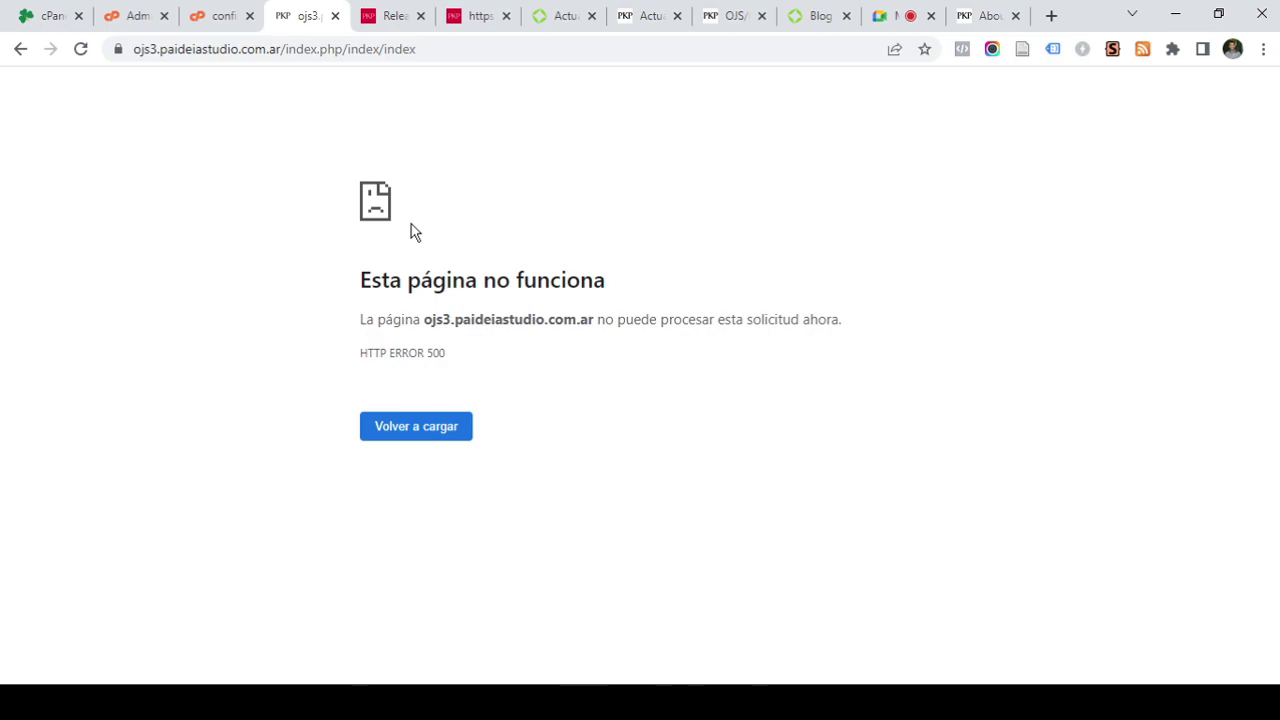
# Set the database driver back to mysqli in config.inc.php, save the changes, and reload the OJS site
pyautogui.click(205, 16)
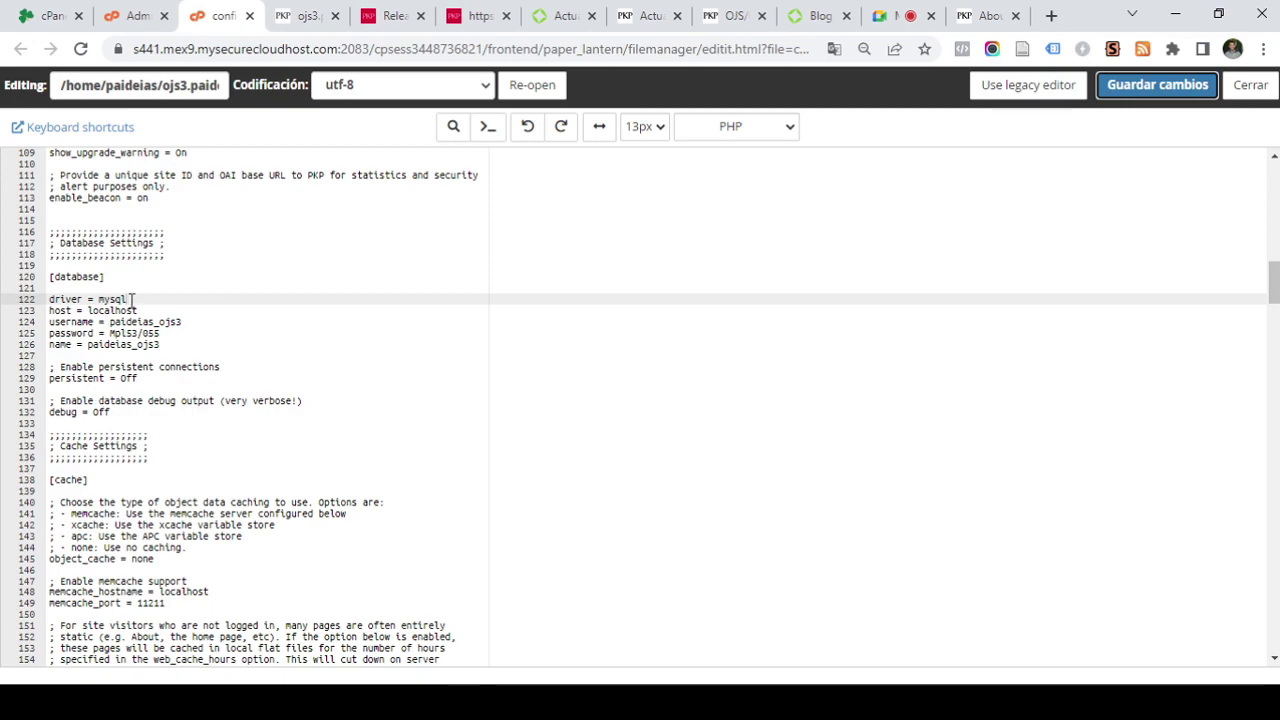
pyautogui.click(131, 300)
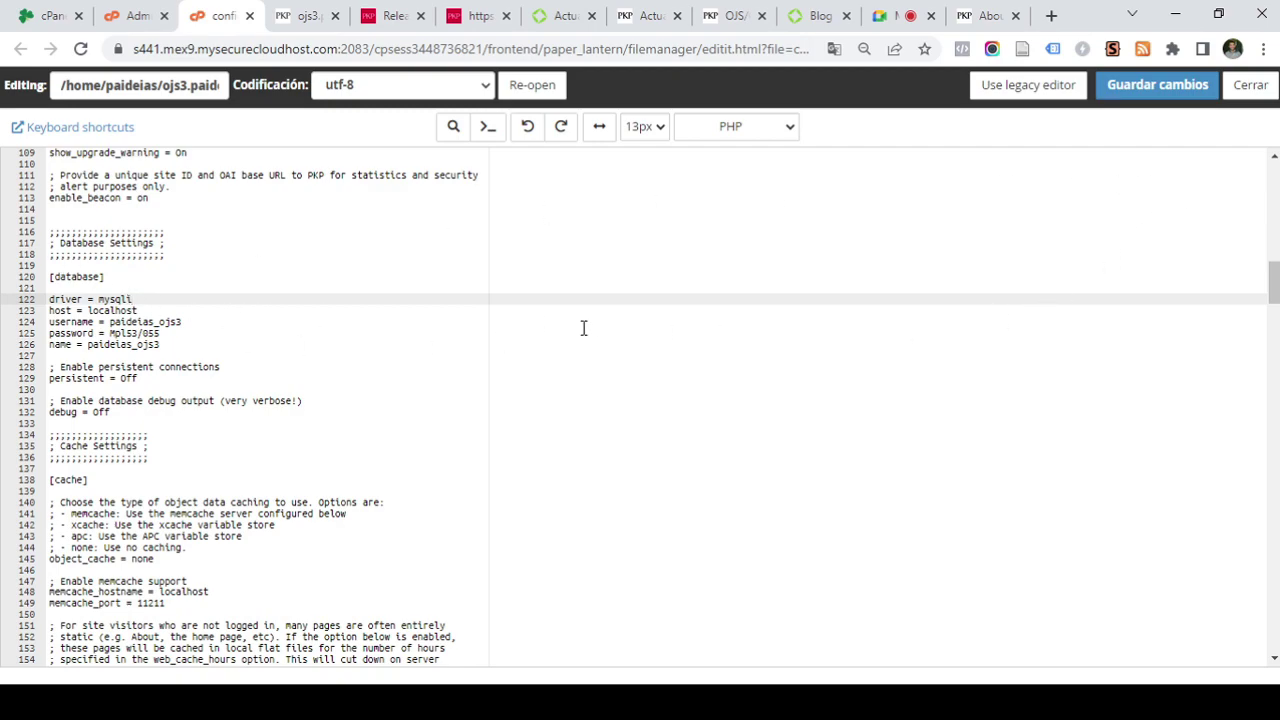
pyautogui.click(1161, 93)
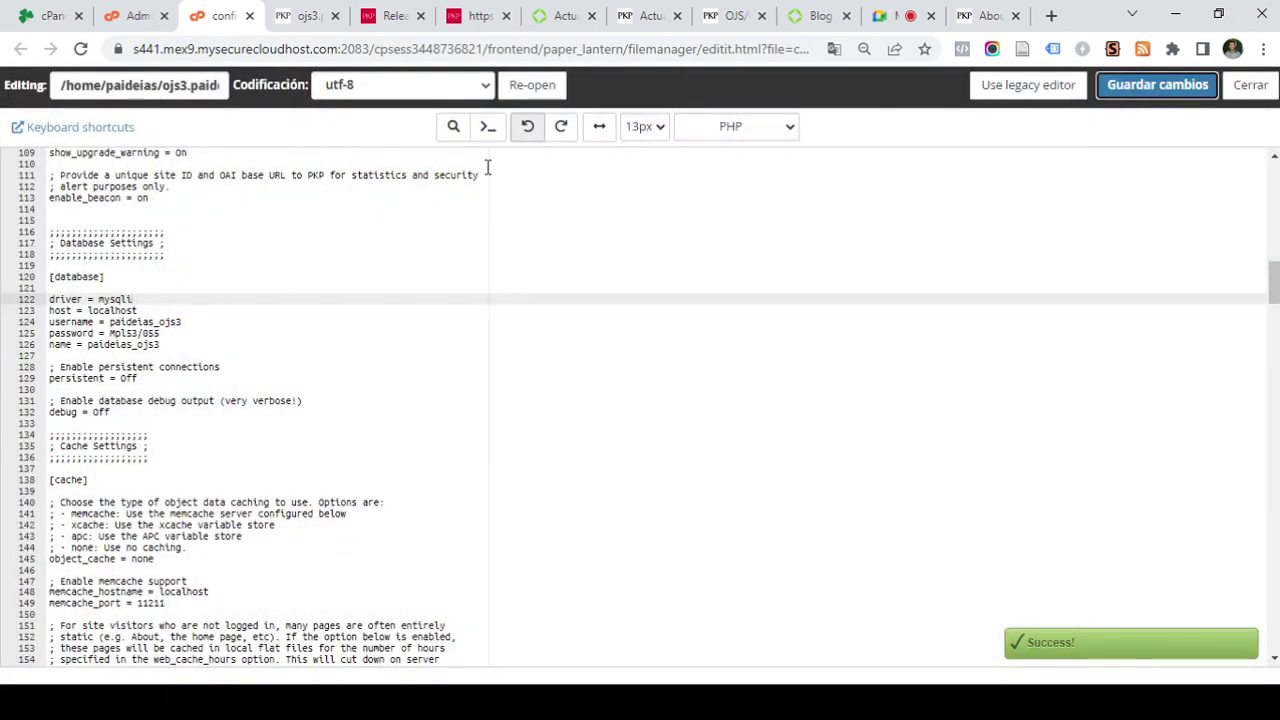
pyautogui.click(307, 15)
pyautogui.click(76, 56)
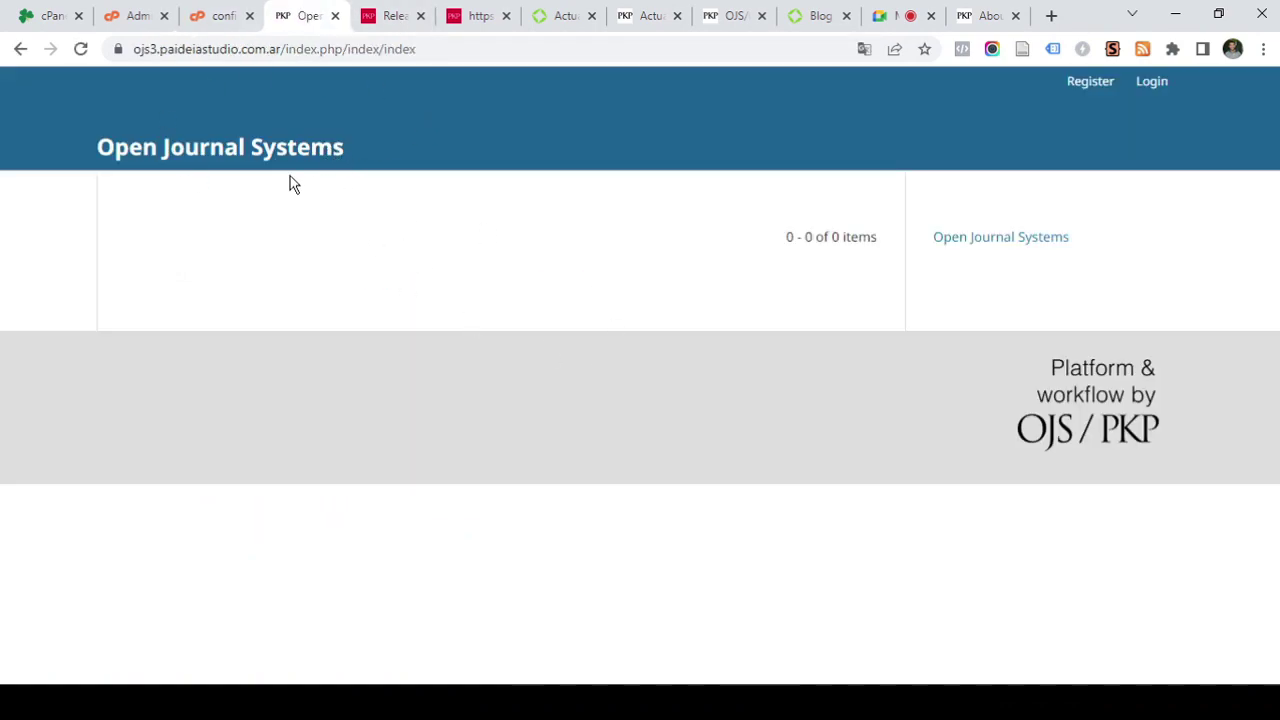
# Review the start of config.inc.php and the guide's recommendation on moving from 3.1 to 3.2, then return to the OJS site
pyautogui.click(207, 20)
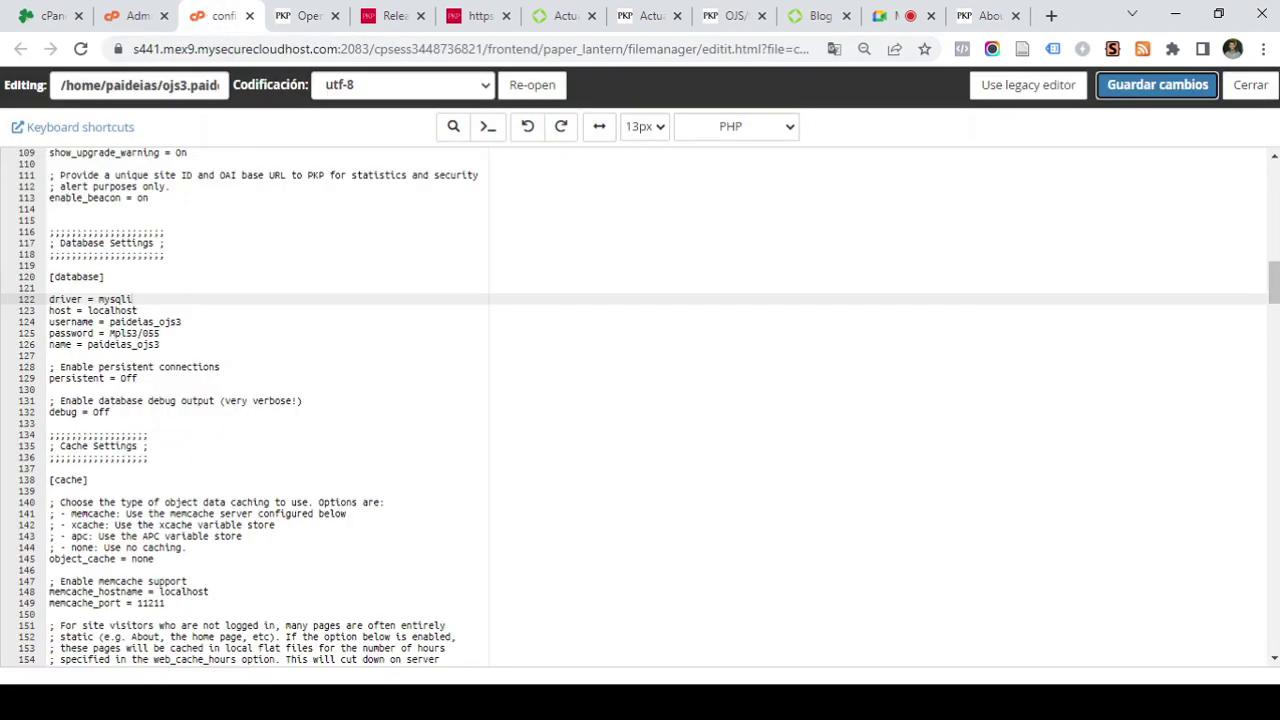
pyautogui.scroll(12, 1274, 282)
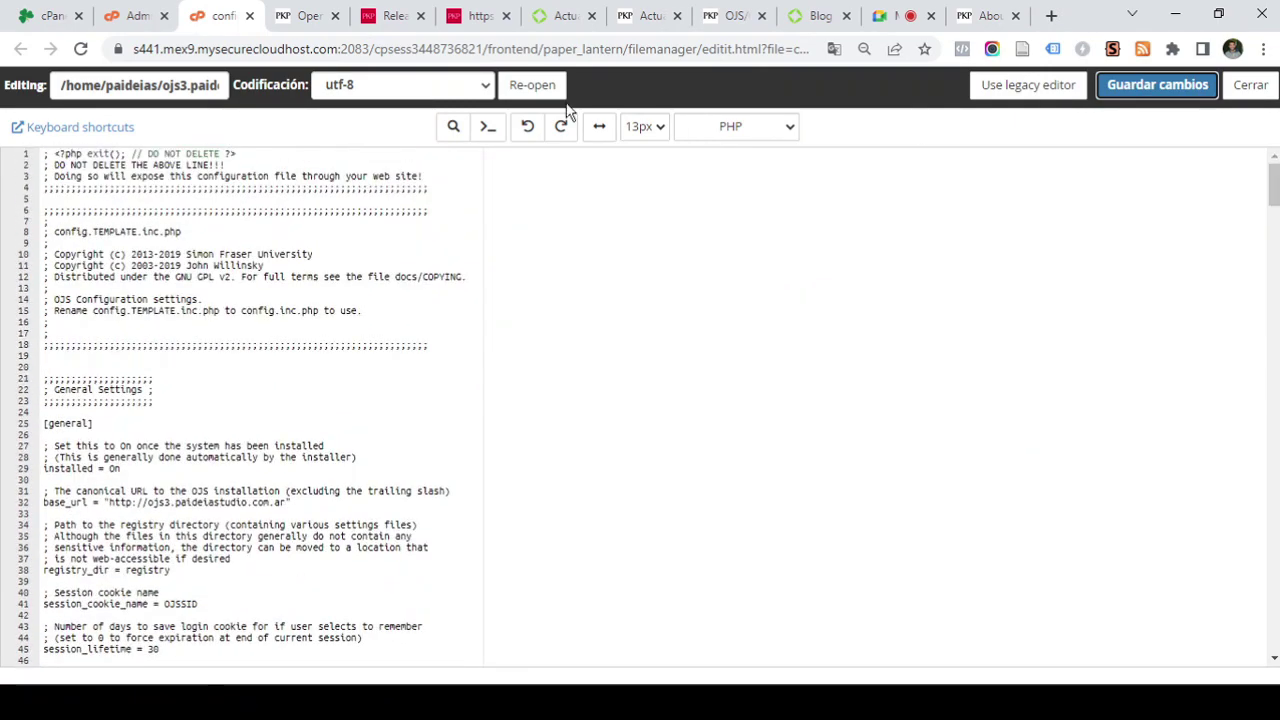
pyautogui.click(545, 20)
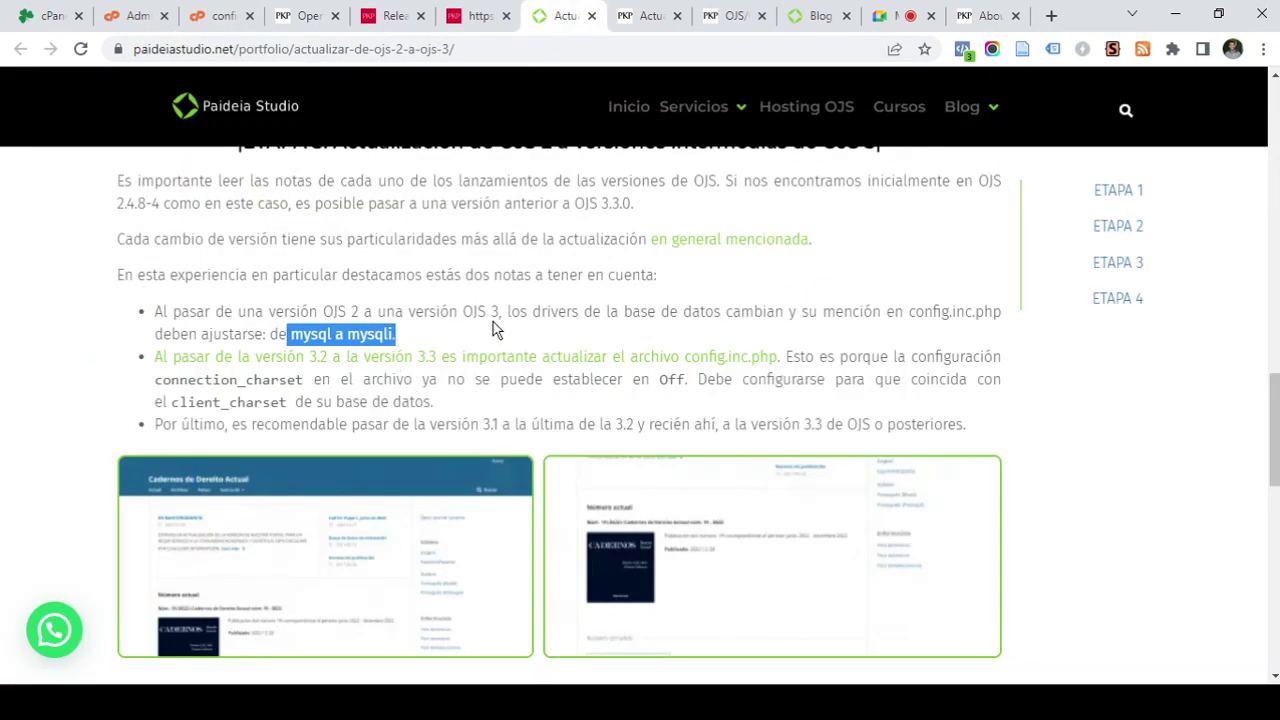
pyautogui.moveTo(484, 424); pyautogui.dragTo(499, 424)
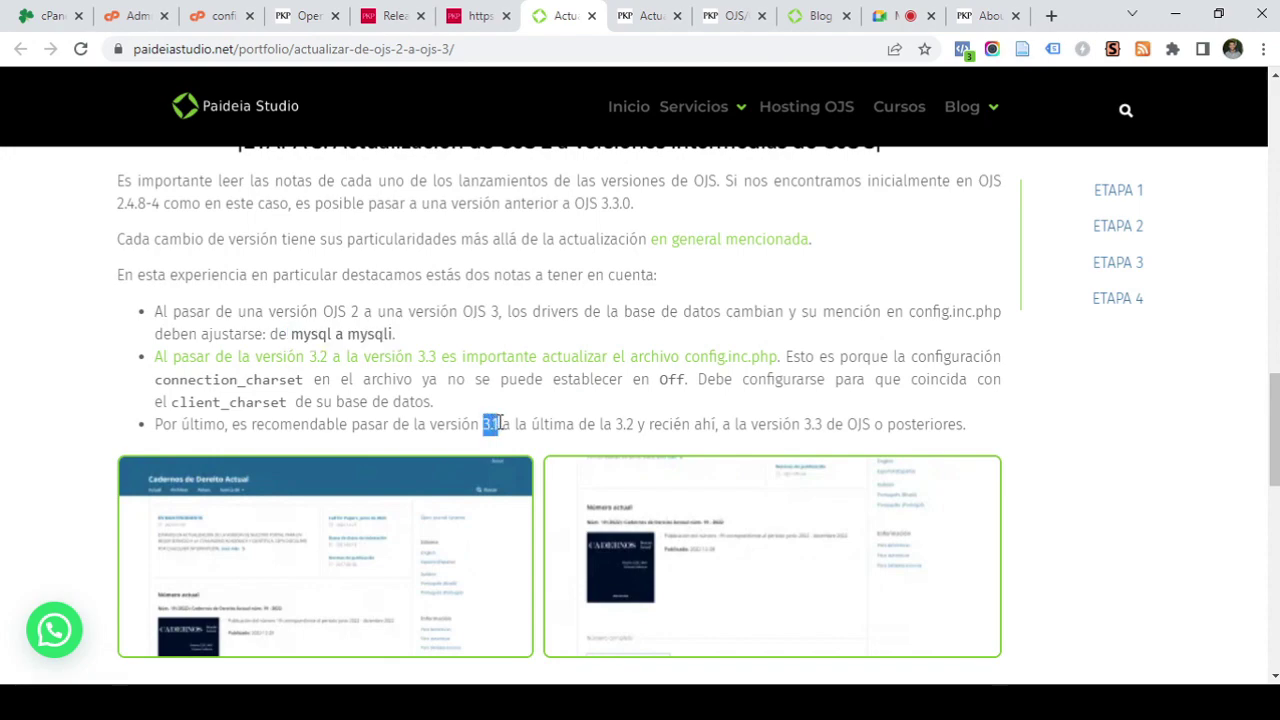
pyautogui.moveTo(615, 424); pyautogui.dragTo(636, 428)
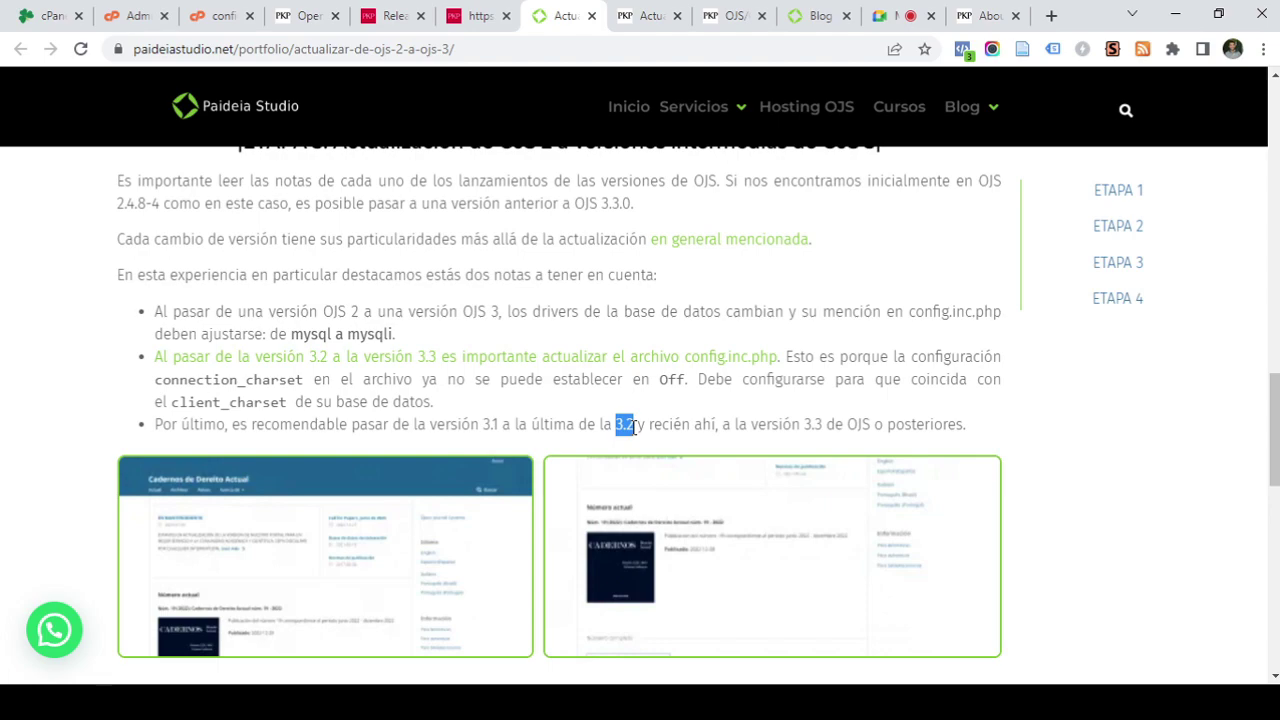
pyautogui.click(298, 16)
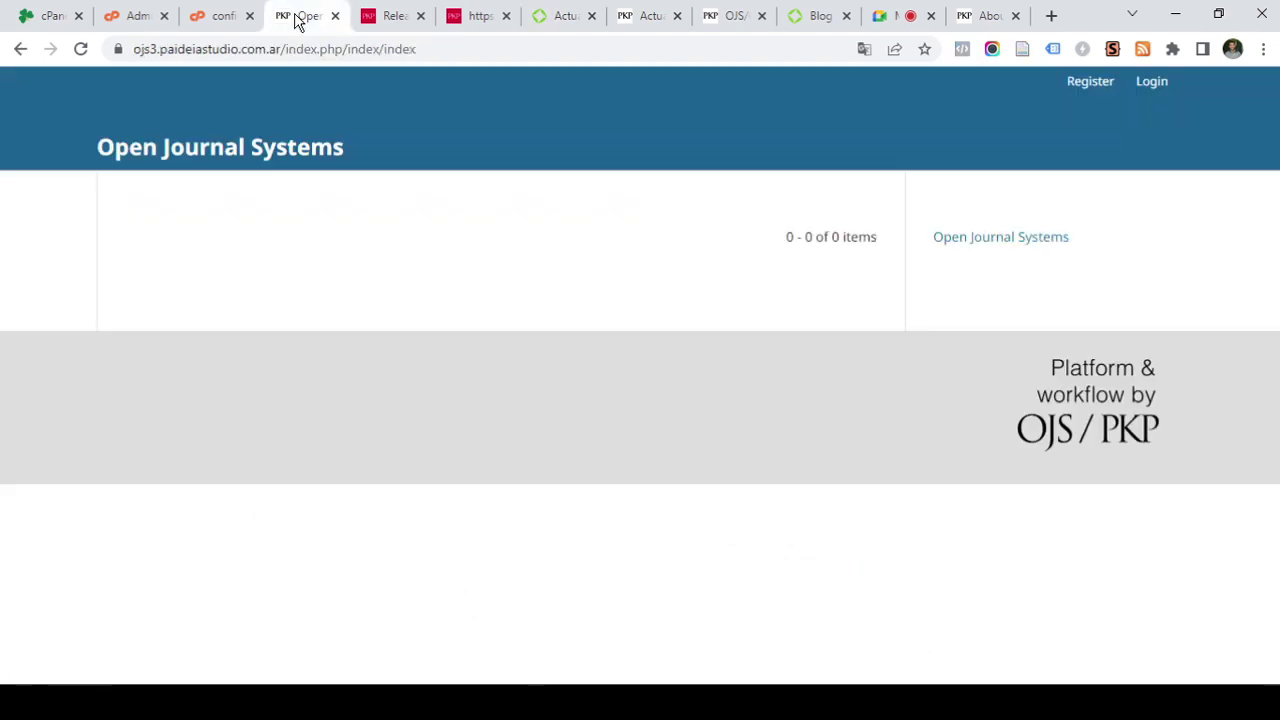
# Test the OJS site with installed set to Off in config.inc.php, saving and reloading, and restore the setting to On
pyautogui.click(222, 10)
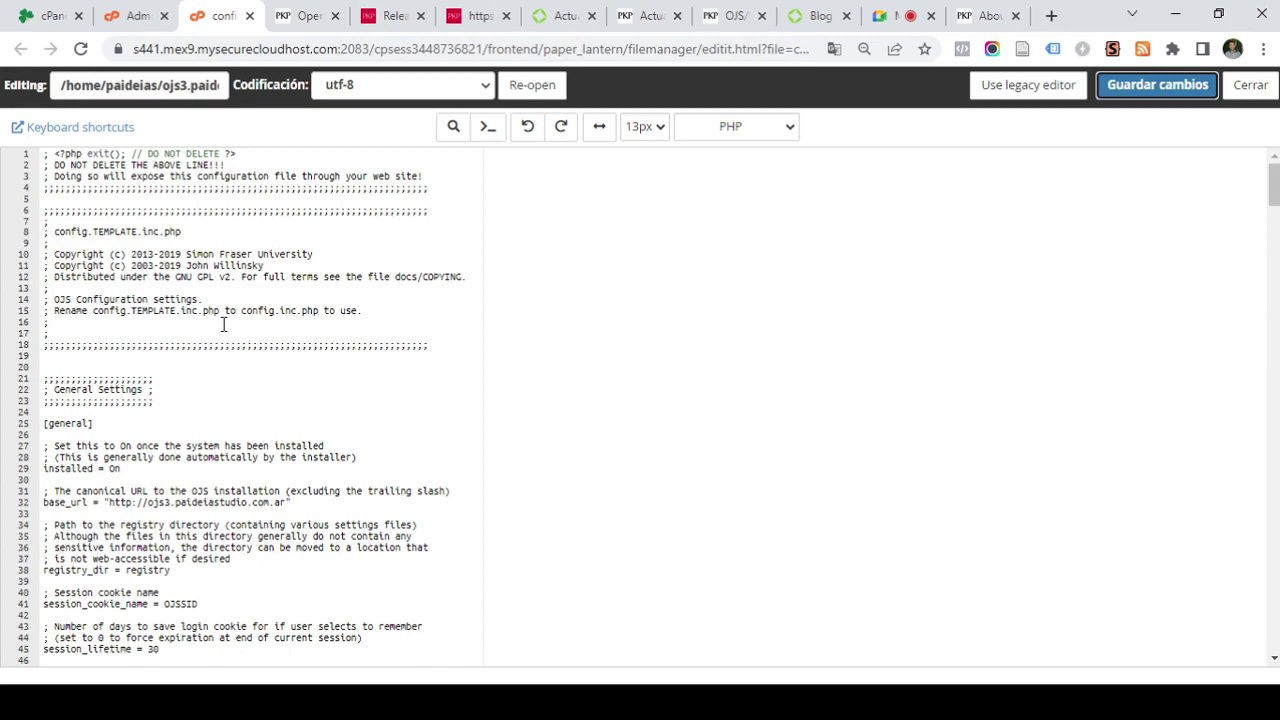
pyautogui.scroll(-1, 140, 434)
pyautogui.click(127, 420)
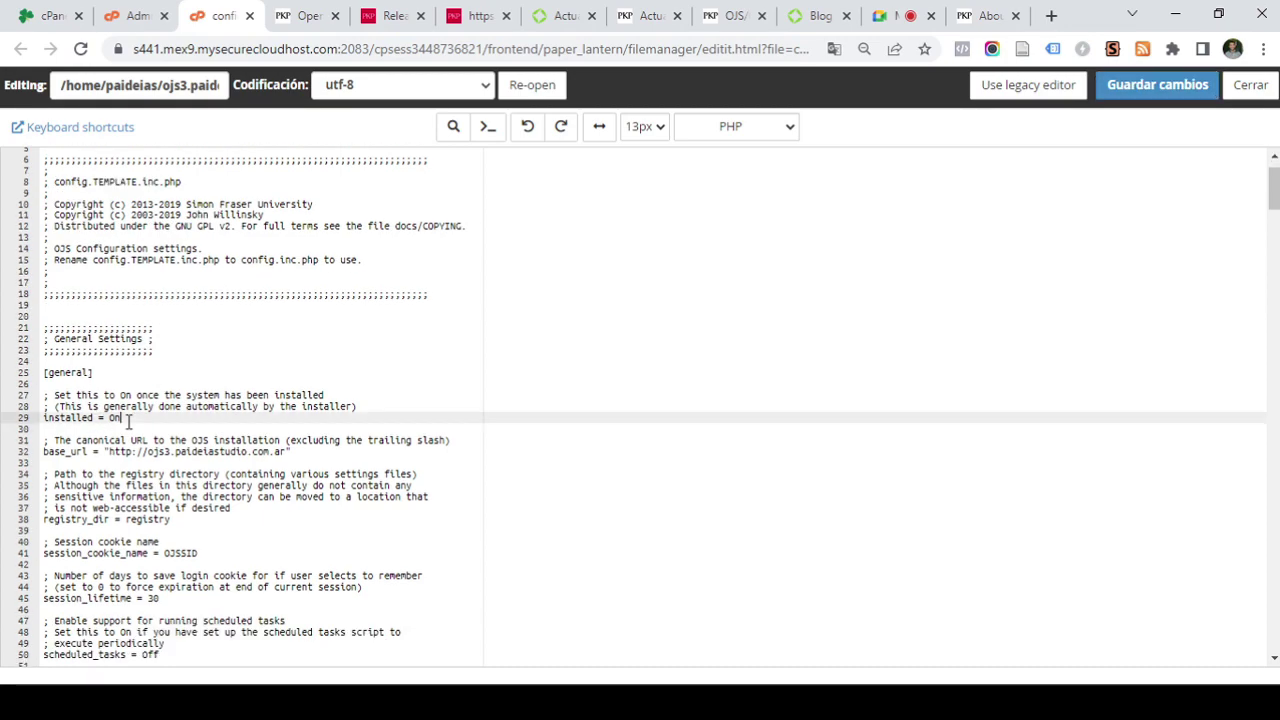
pyautogui.write('ff')
pyautogui.click(1178, 86)
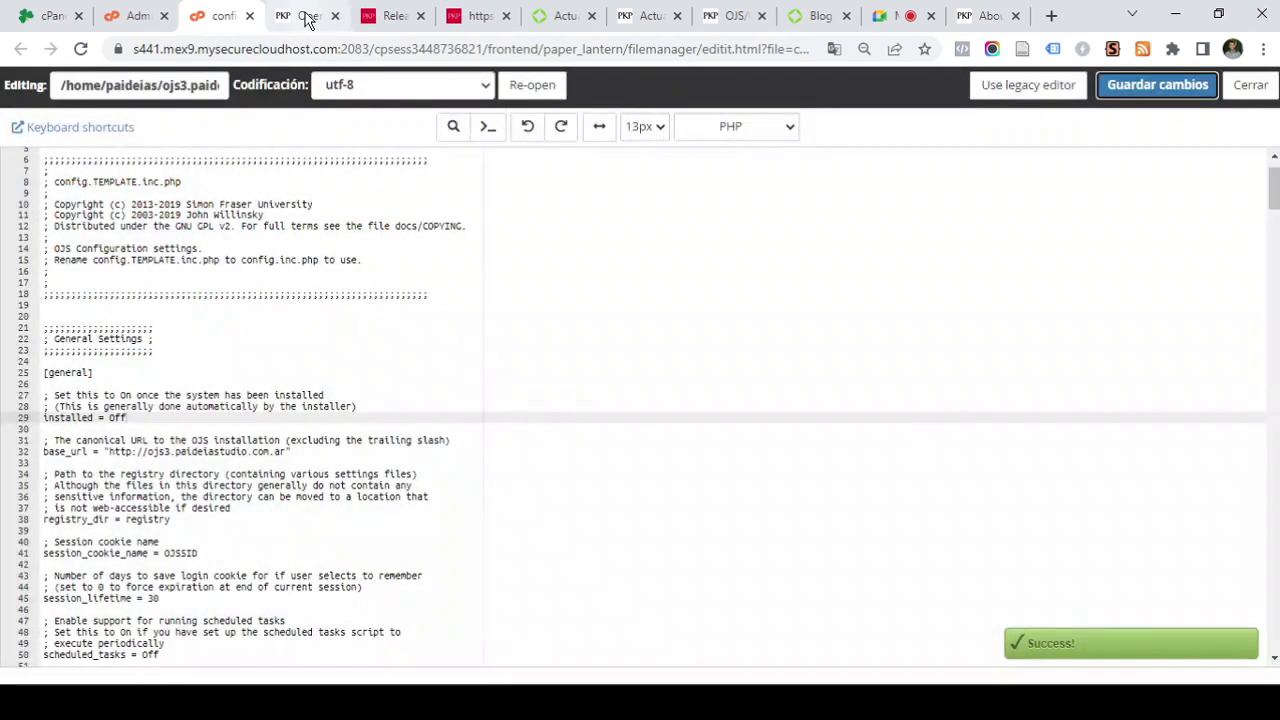
pyautogui.click(306, 15)
pyautogui.click(81, 50)
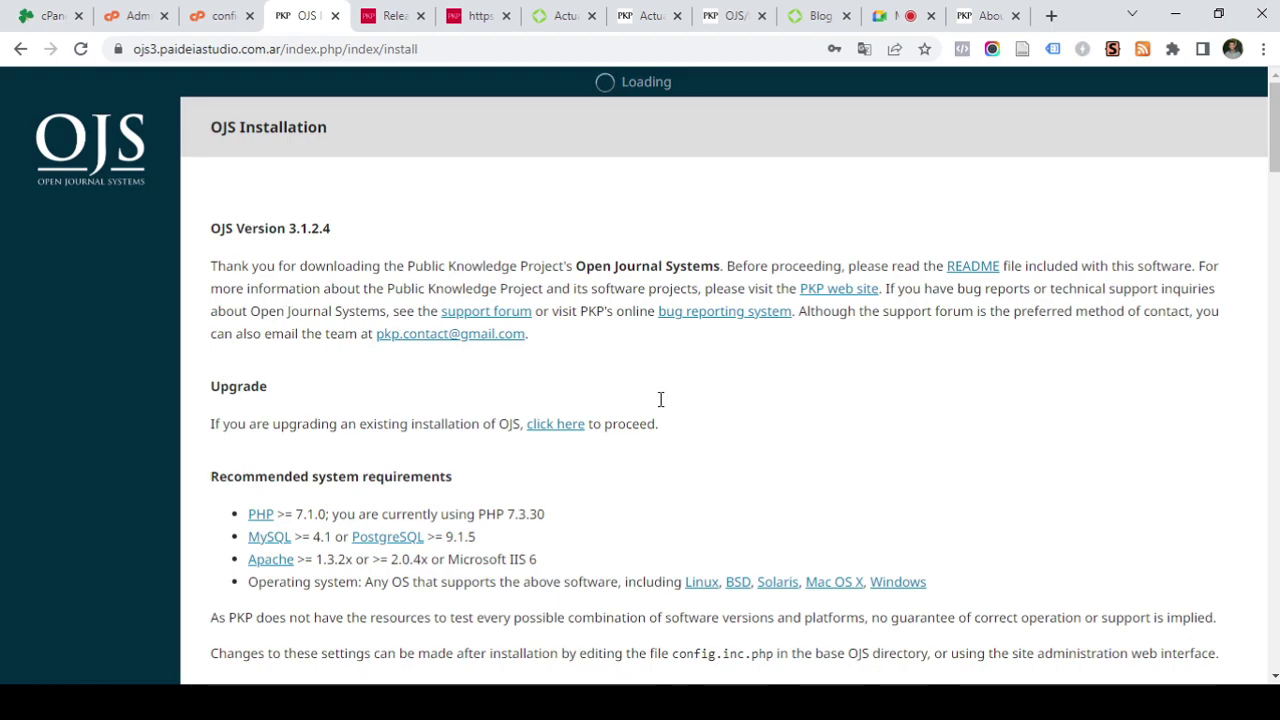
pyautogui.click(140, 12)
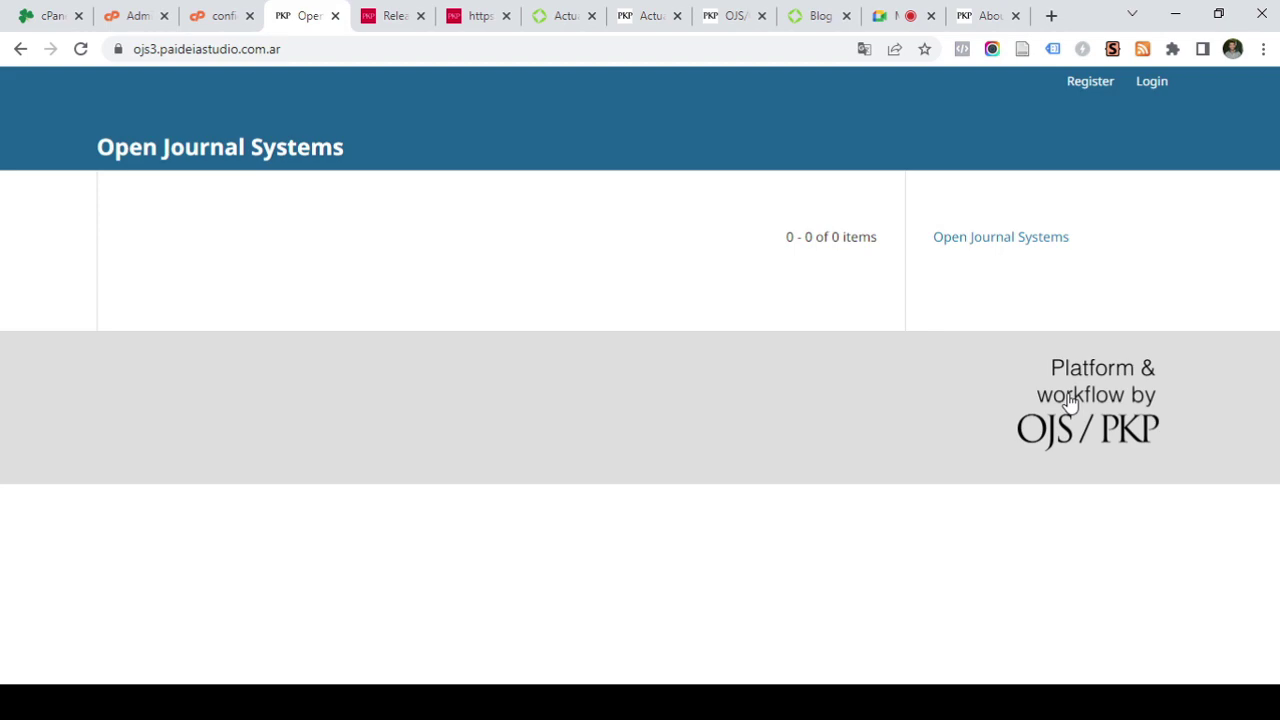
# Review the general settings in config.inc.php, the OJS home page and the guide's notes on version changes
pyautogui.click(213, 8)
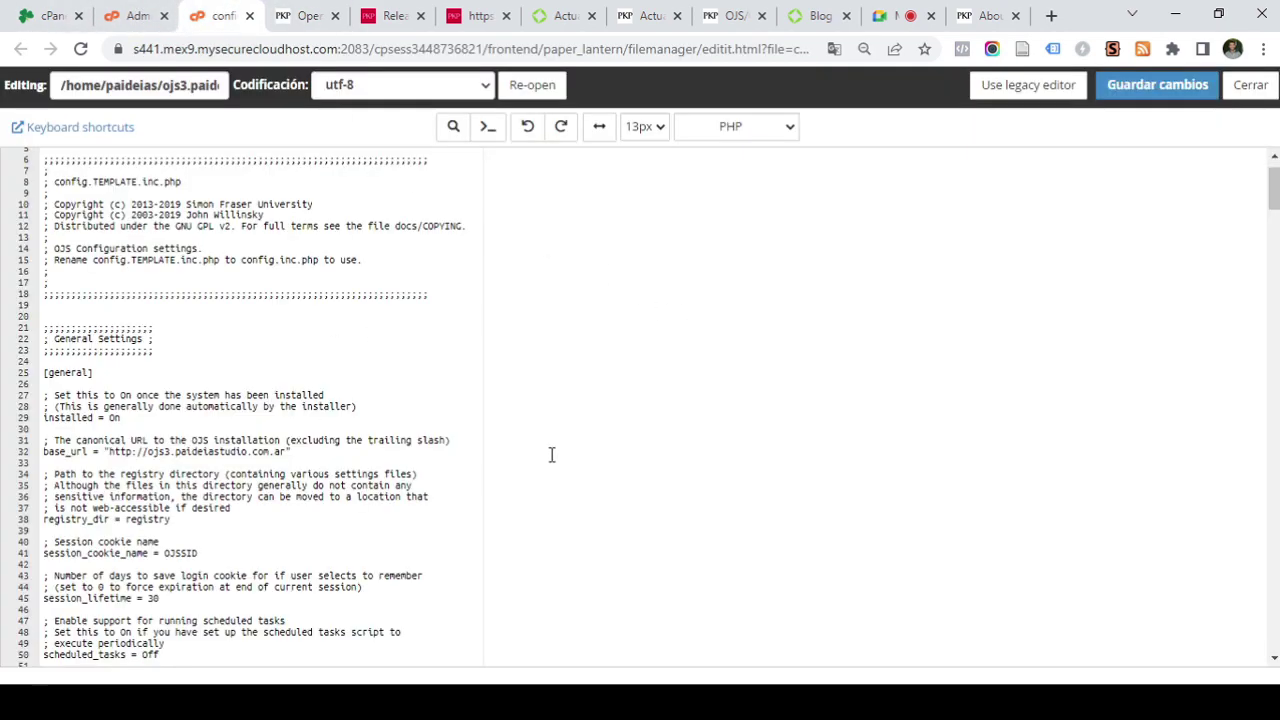
pyautogui.scroll(-5, 517, 432)
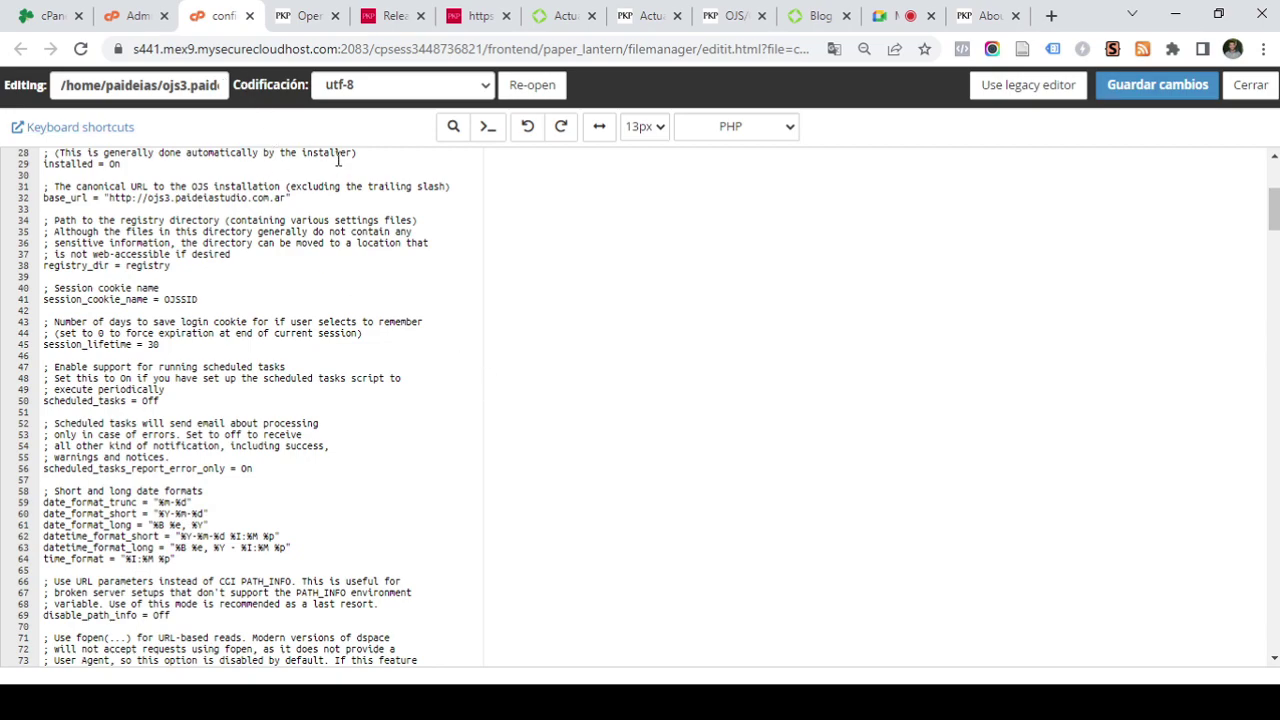
pyautogui.click(303, 22)
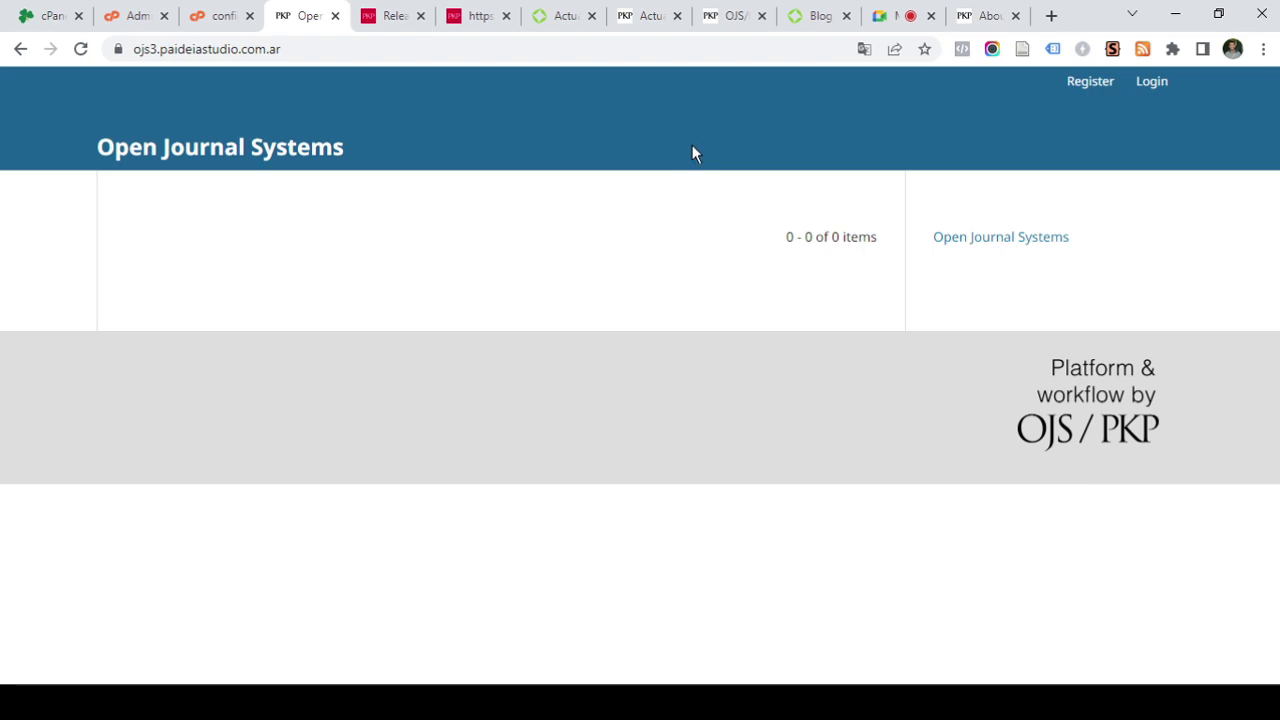
pyautogui.click(556, 20)
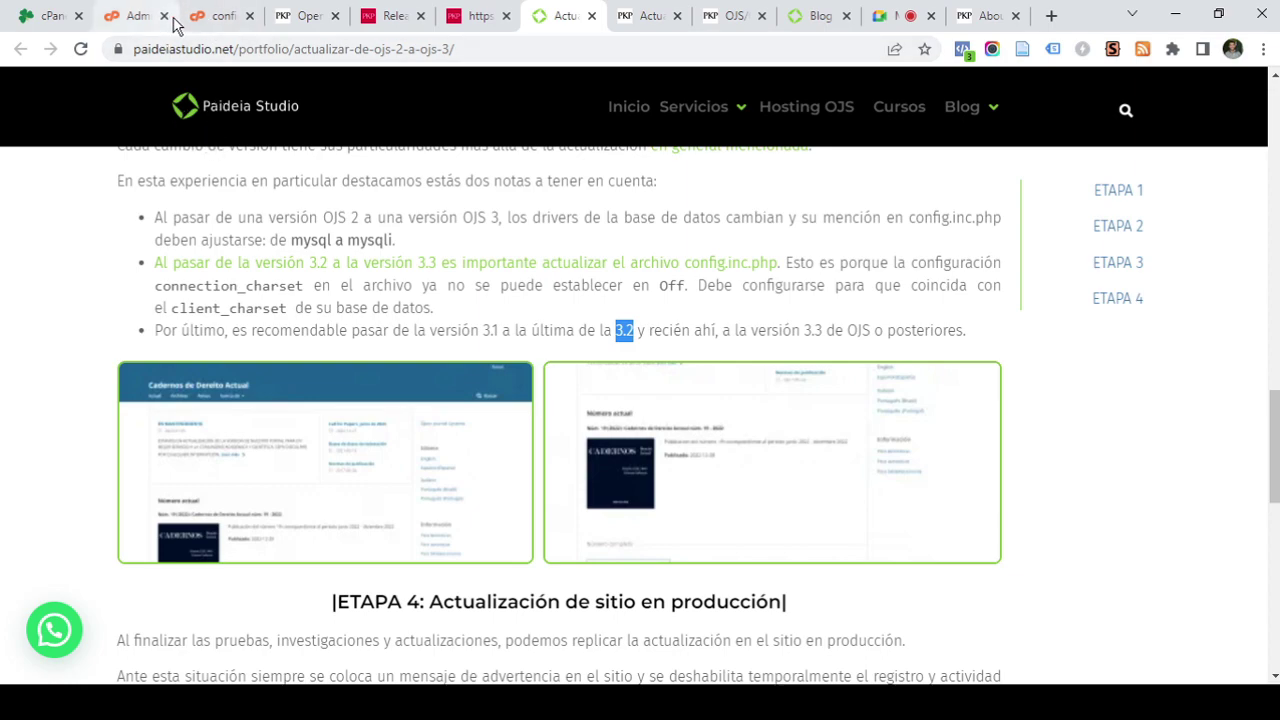
pyautogui.click(308, 15)
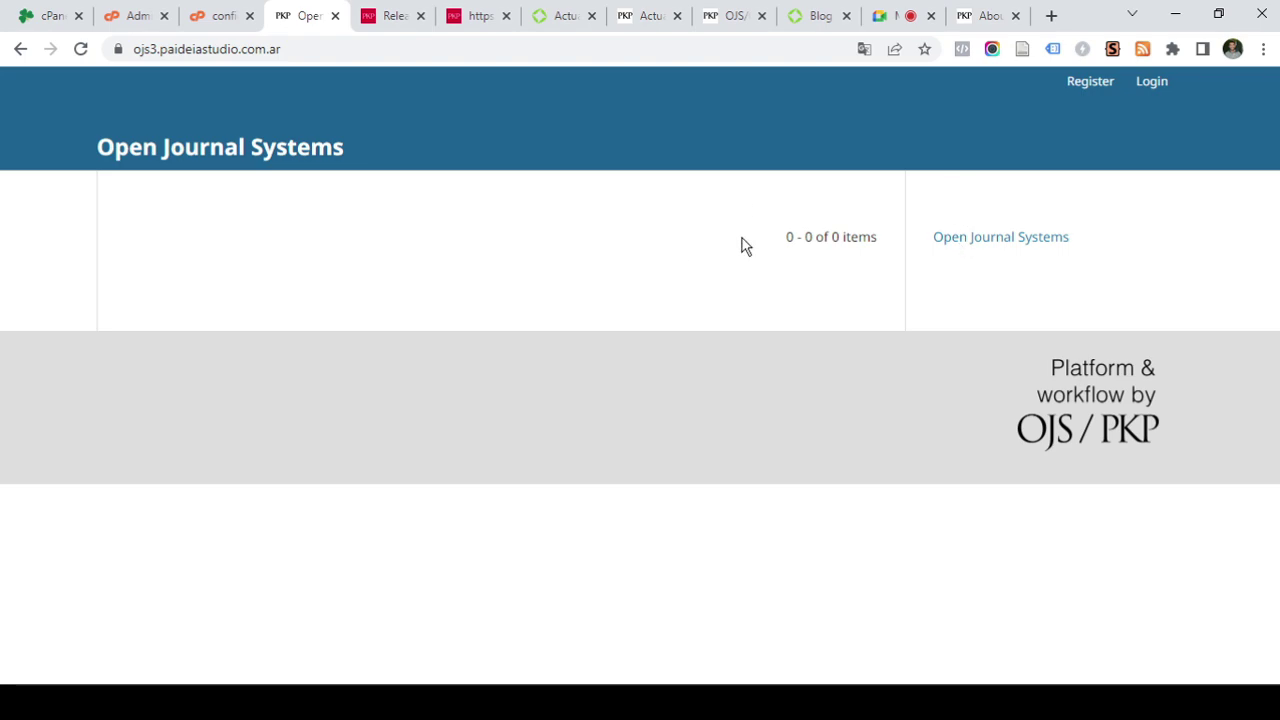
# Switch to Google Meet and read through the call chat for participants' questions, briefly revisiting the OJS site
pyautogui.click(898, 18)
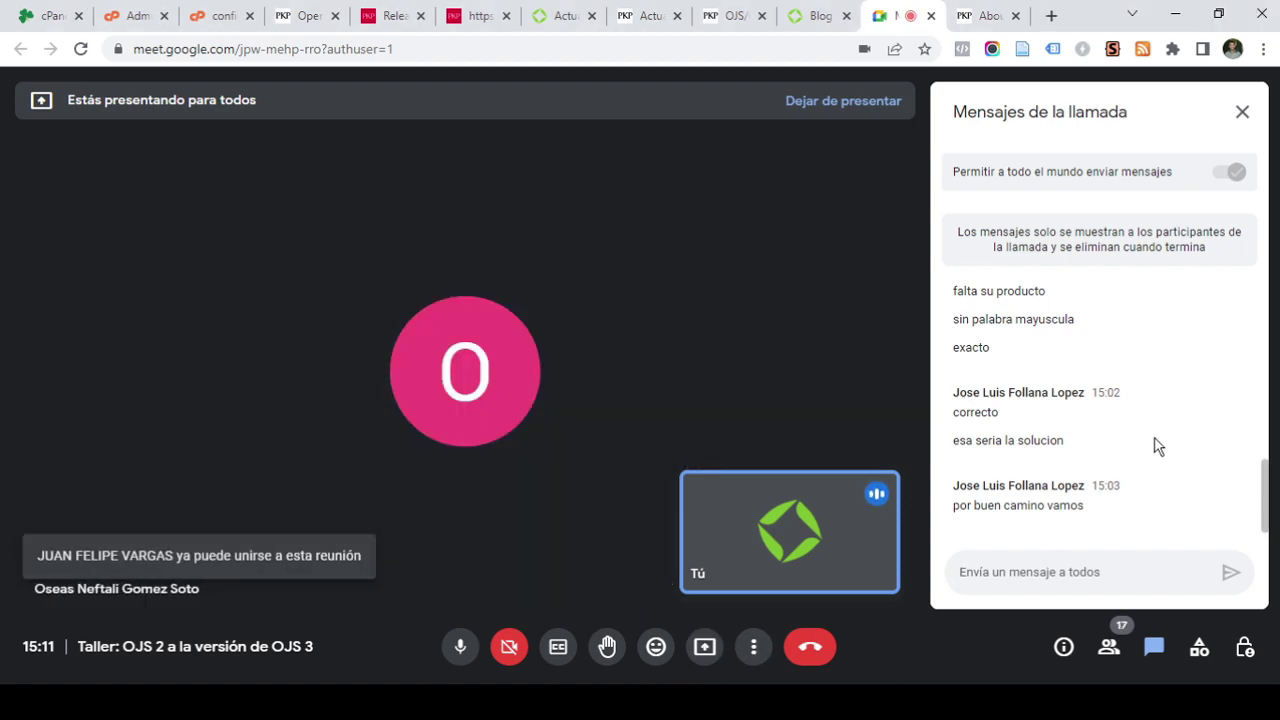
pyautogui.scroll(2, 1148, 438)
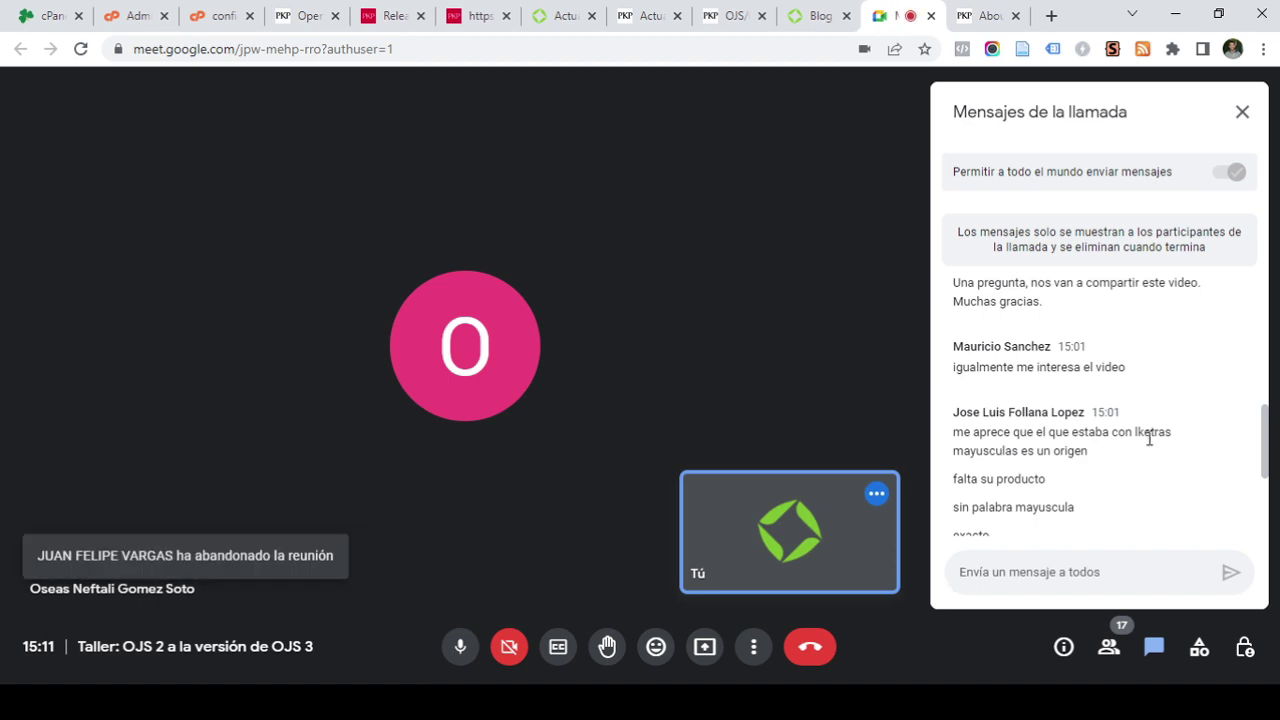
pyautogui.scroll(1, 1178, 360)
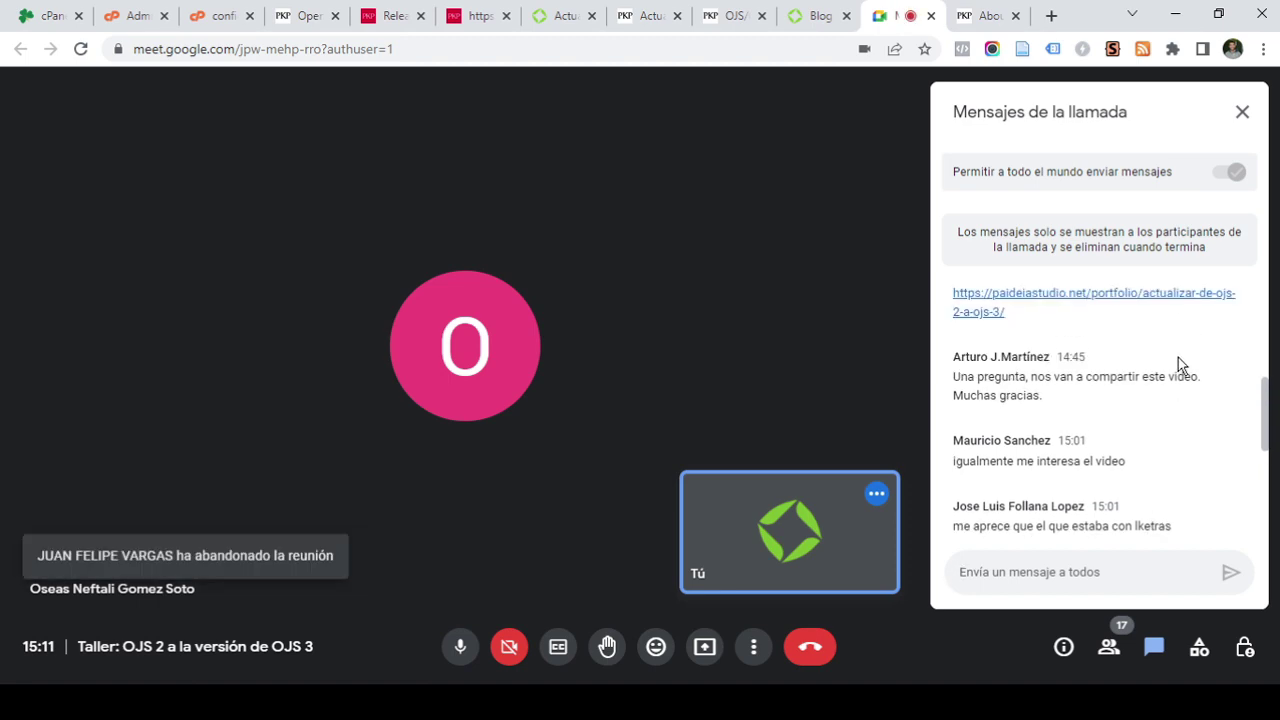
pyautogui.scroll(-1, 1178, 365)
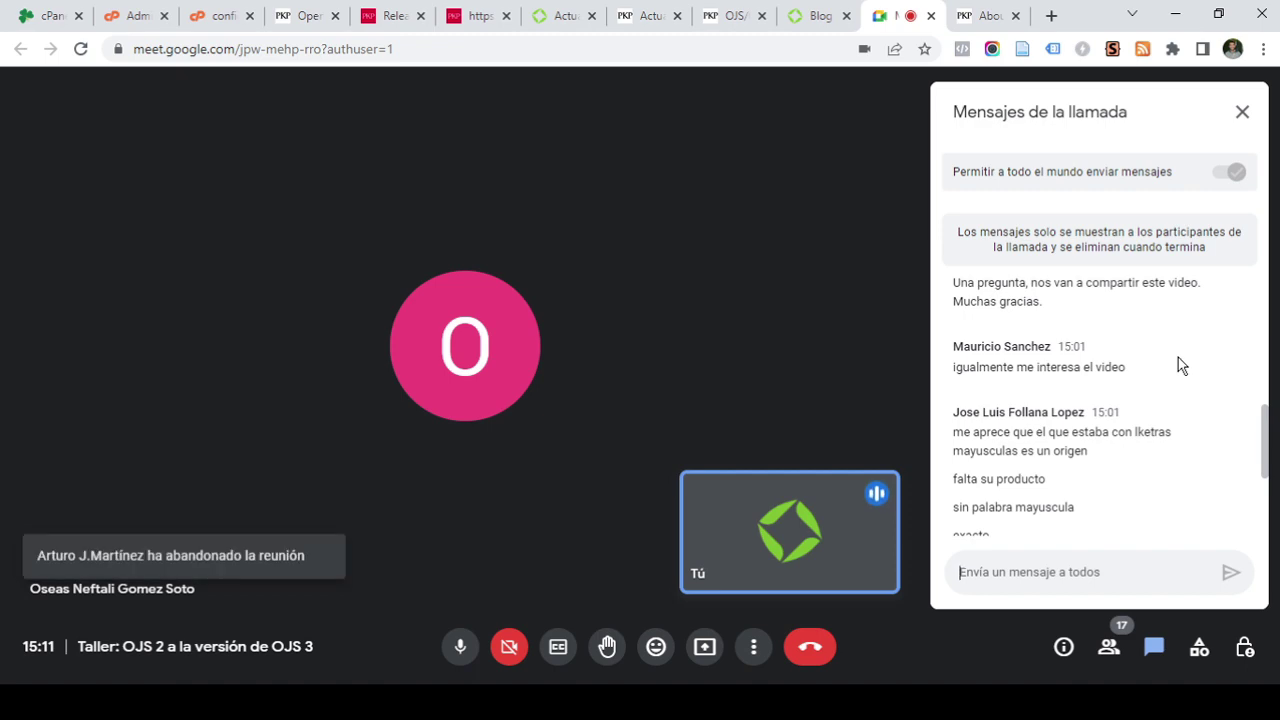
pyautogui.scroll(-1, 1178, 357)
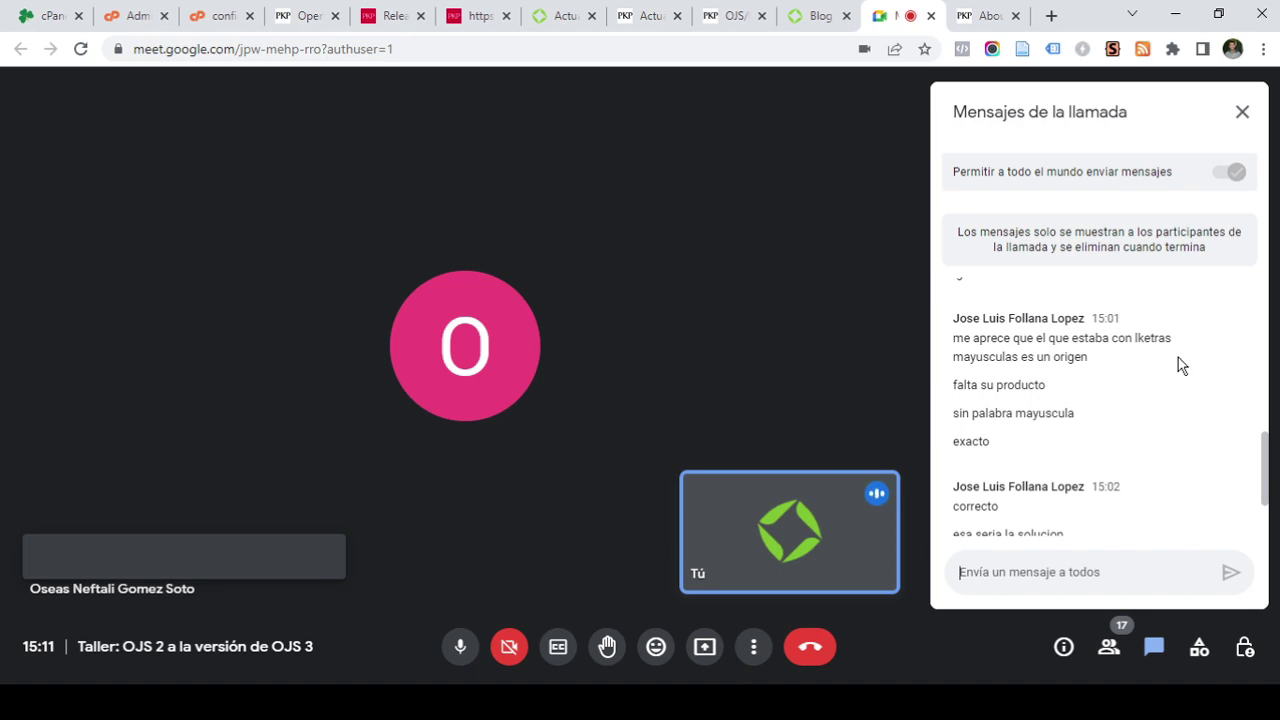
pyautogui.scroll(-1, 1178, 357)
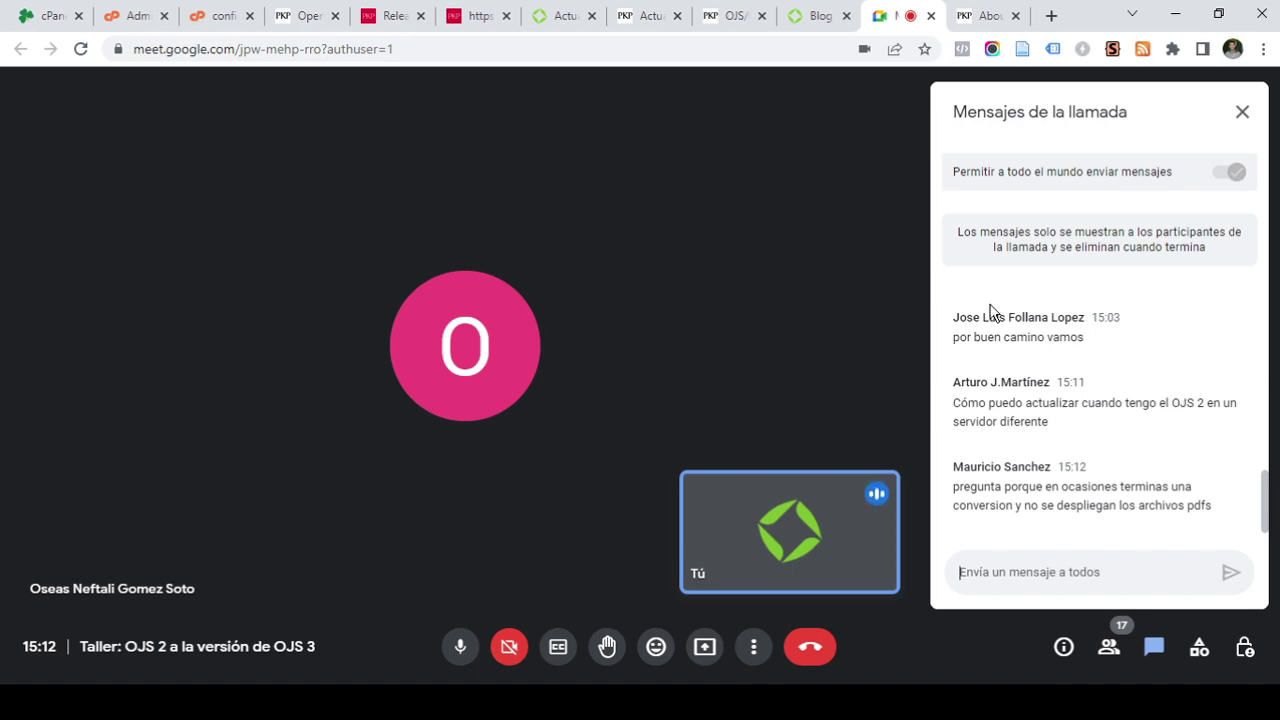
pyautogui.moveTo(887, 272)
pyautogui.click(298, 12)
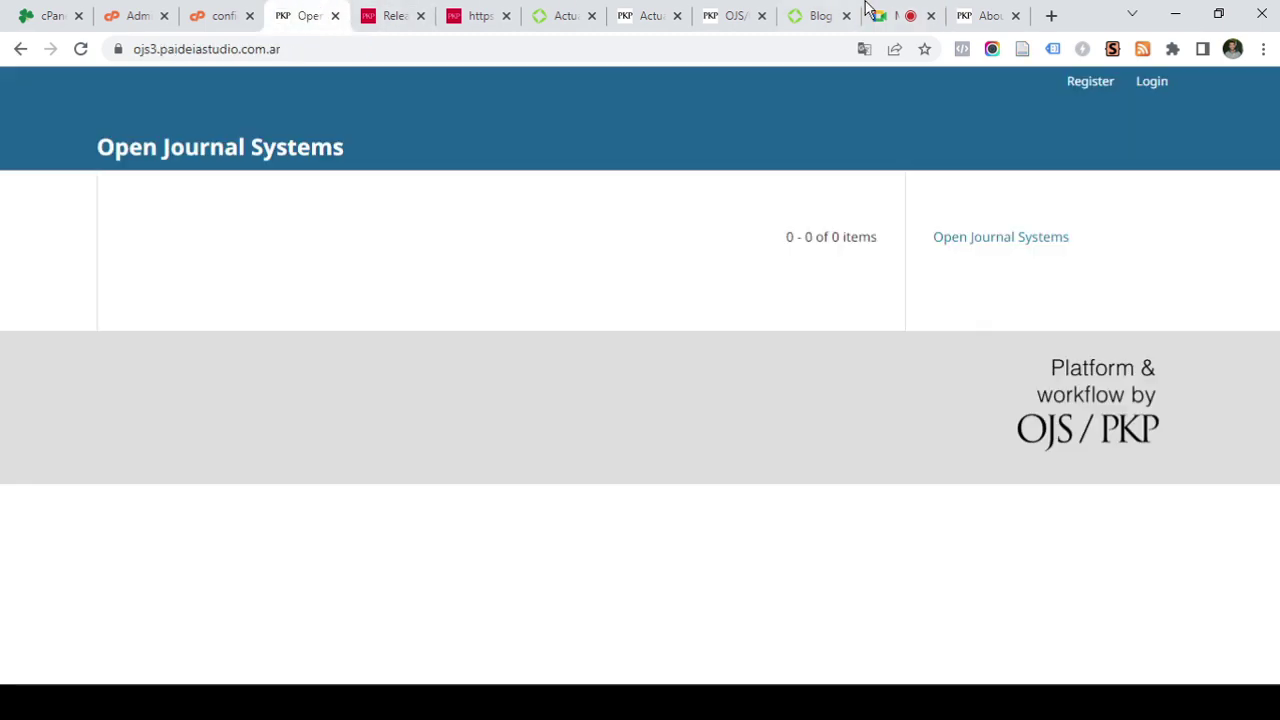
pyautogui.click(900, 14)
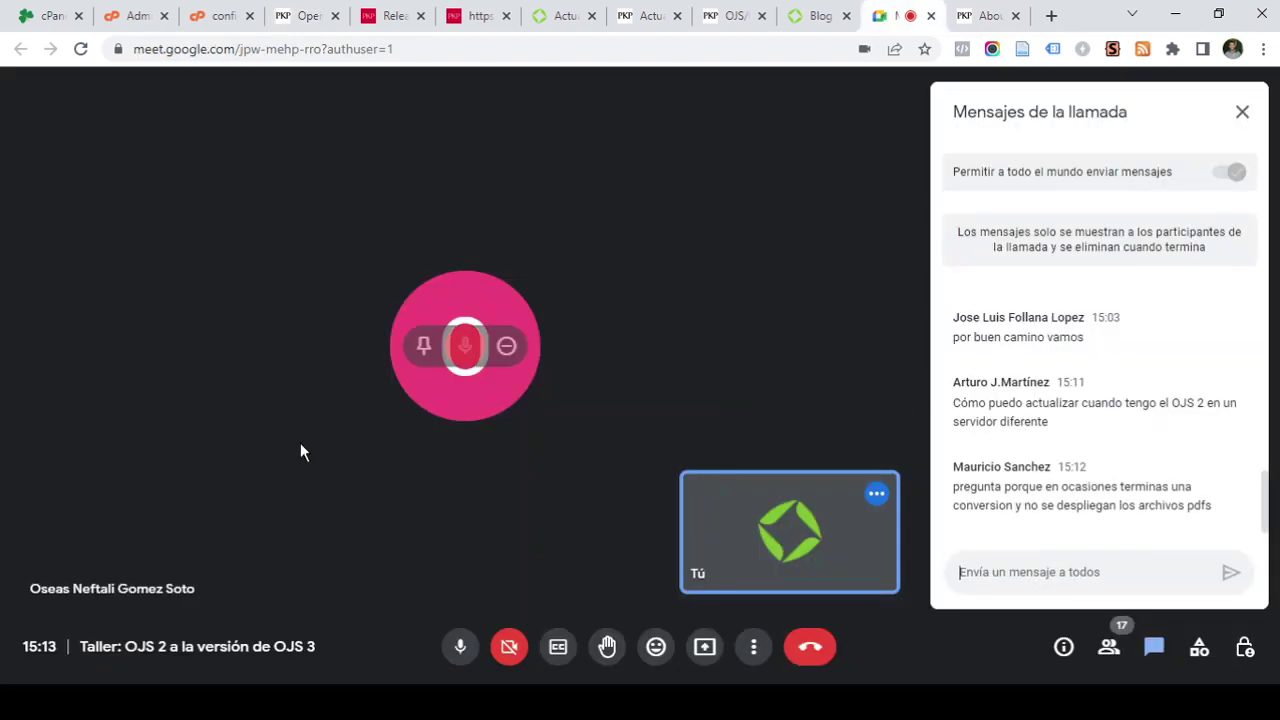
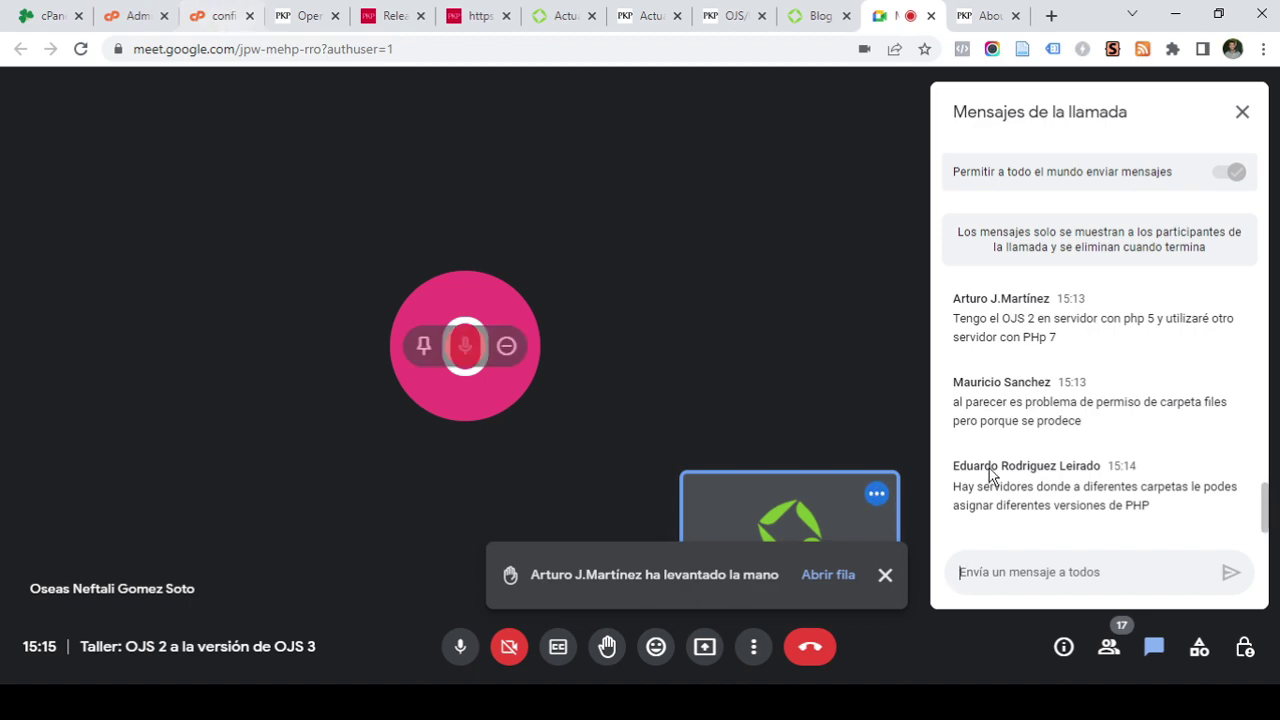
# Mute the microphone in the call and unmute it again
pyautogui.moveTo(437, 403)
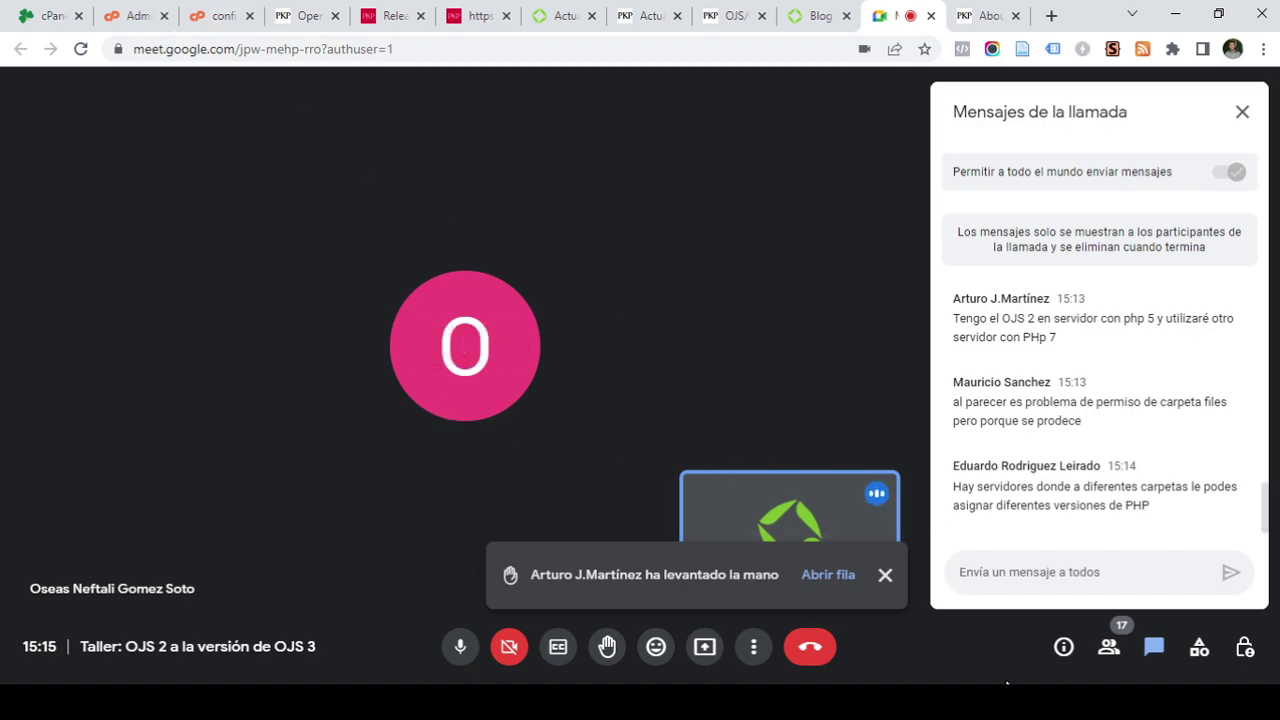
pyautogui.click(459, 647)
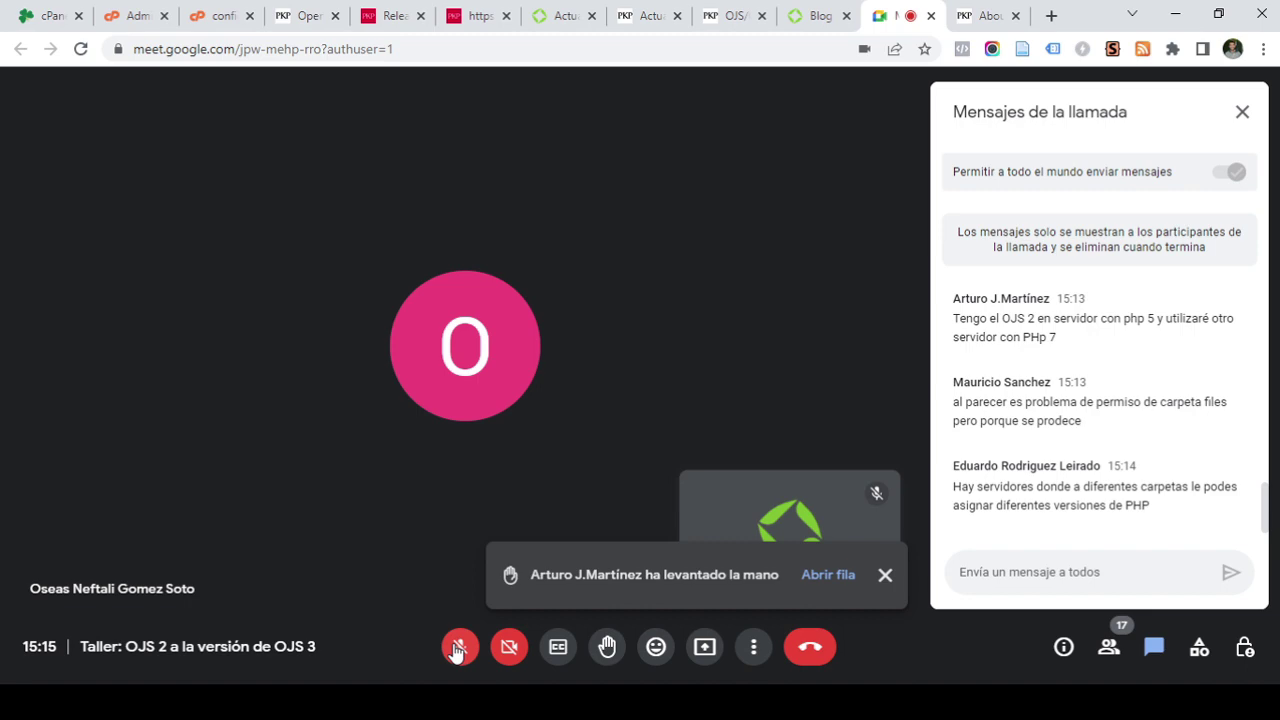
pyautogui.click(459, 647)
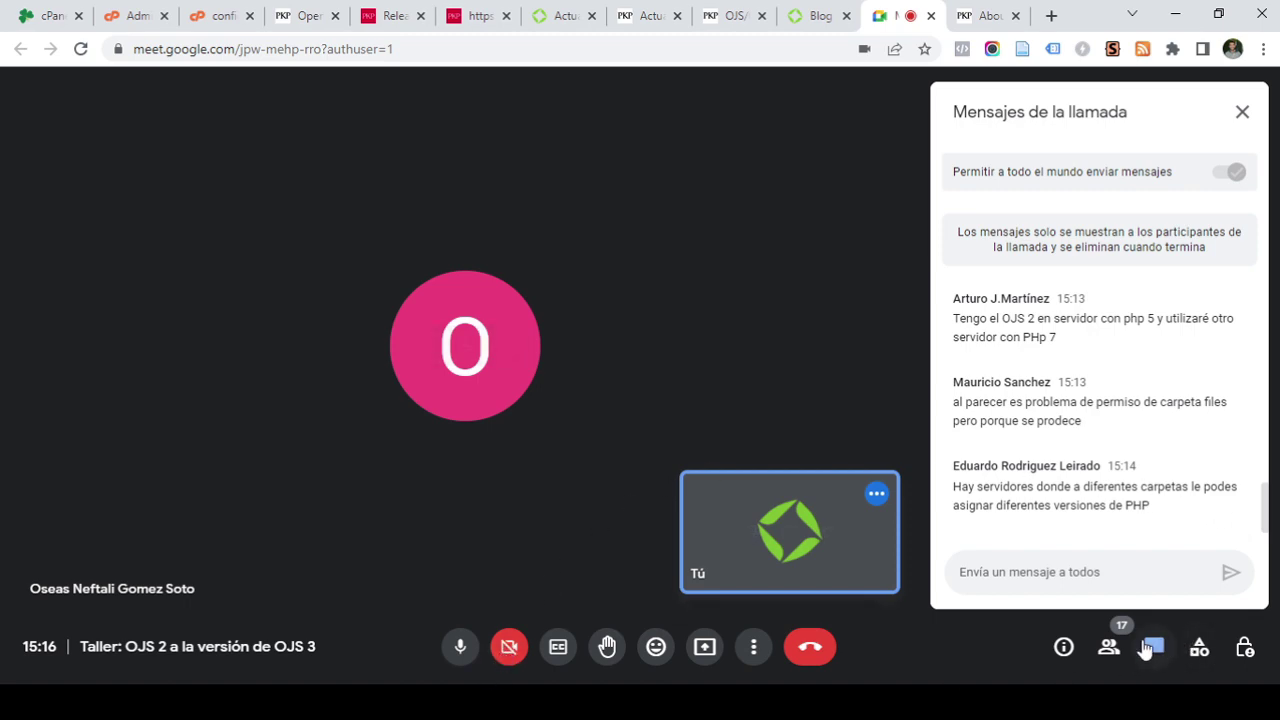
# Check the call's participant list, return to the chat, and dismiss the notice about the call's time limit
pyautogui.click(1108, 647)
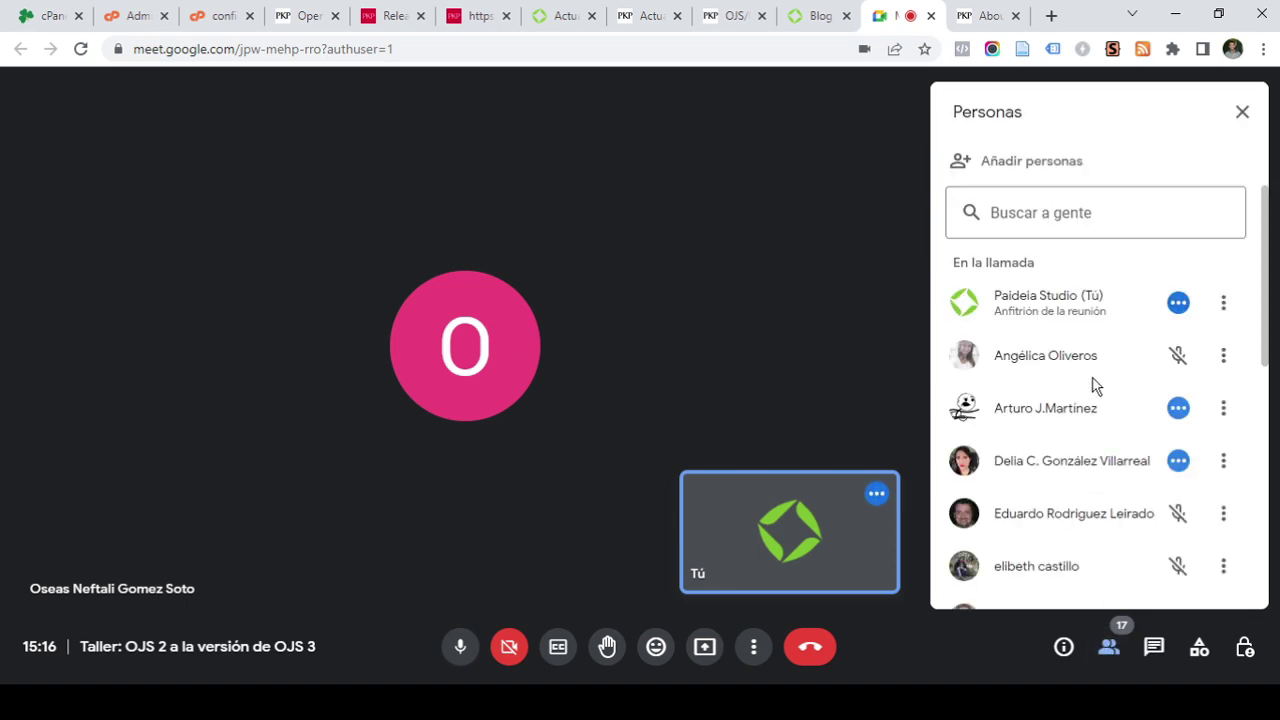
pyautogui.scroll(-2, 1112, 350)
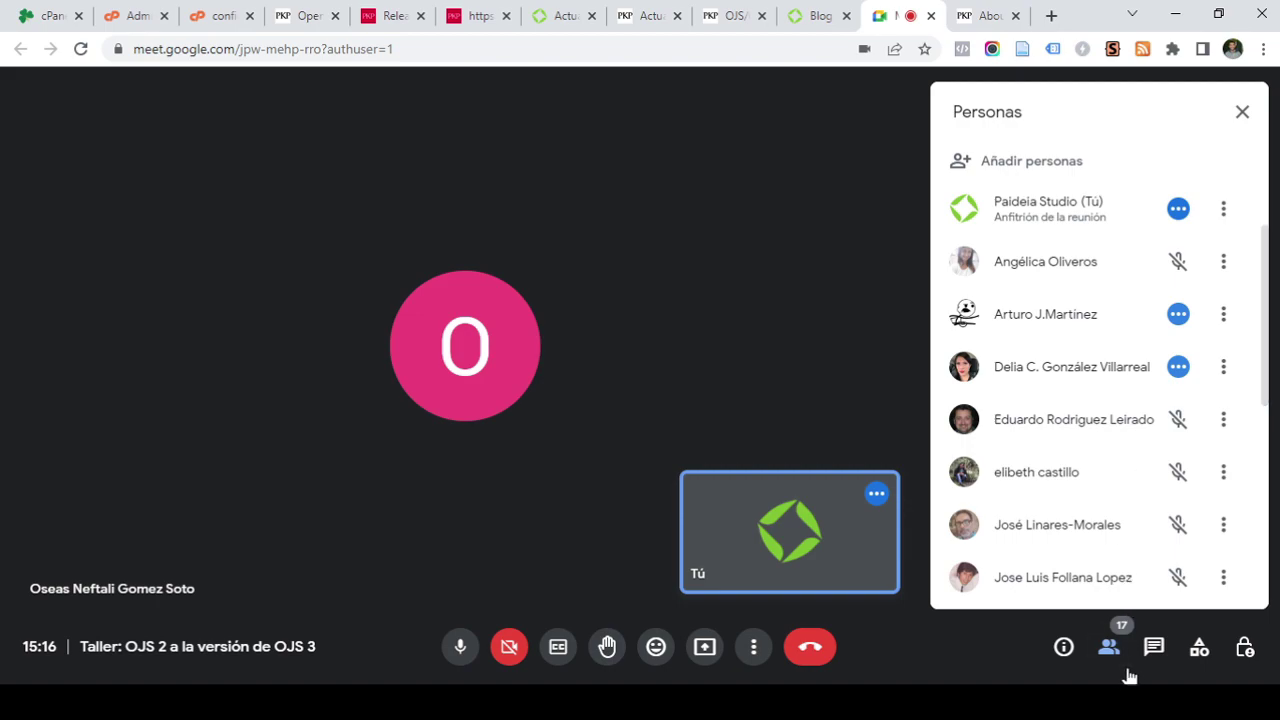
pyautogui.click(1108, 647)
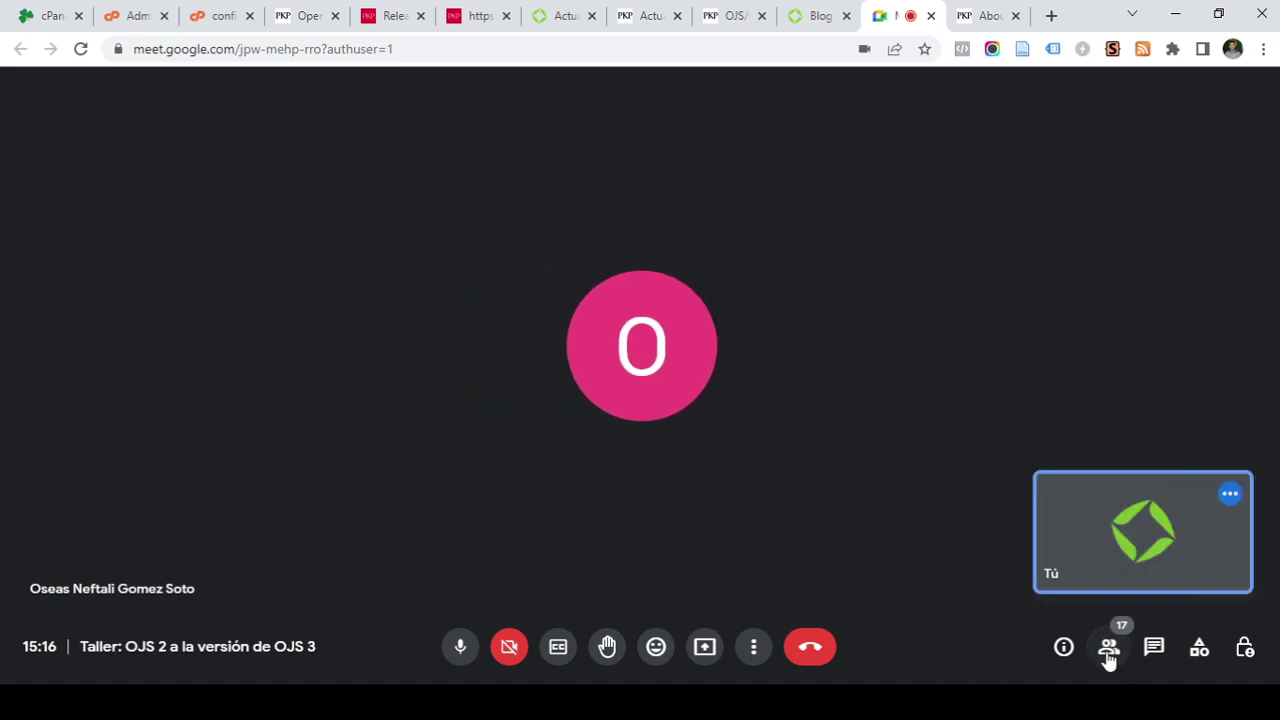
pyautogui.click(1152, 650)
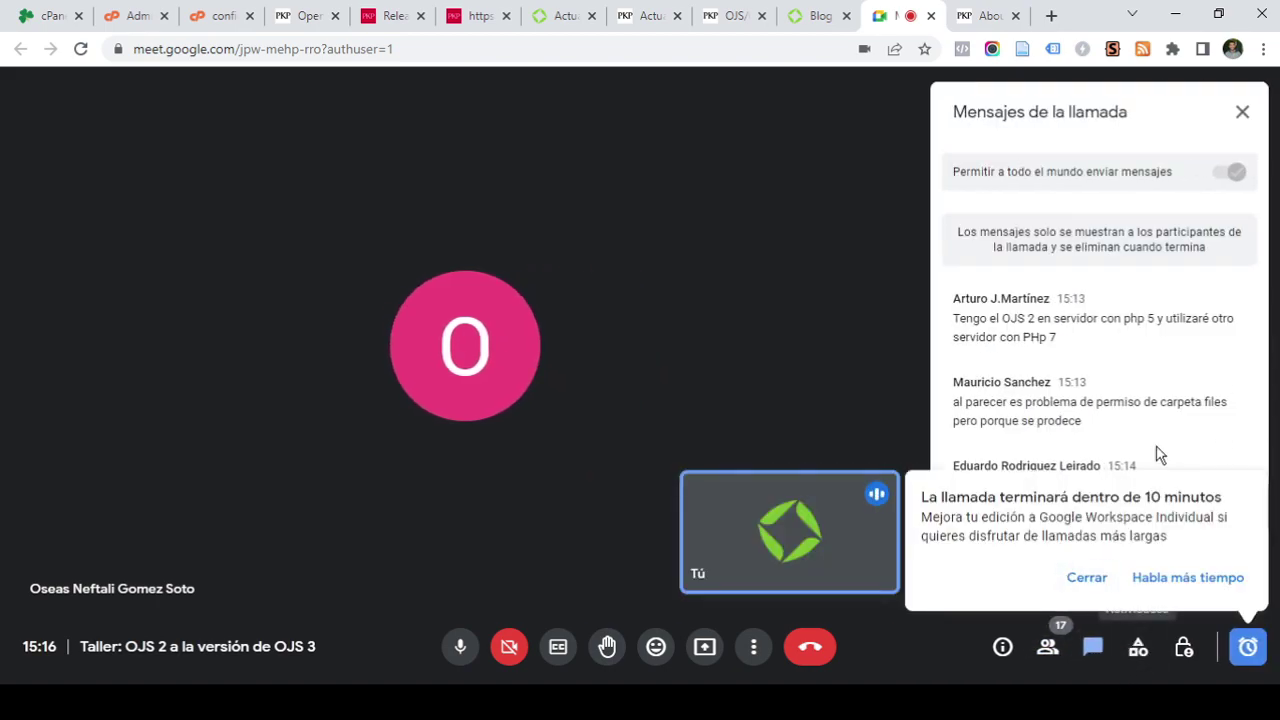
pyautogui.click(1084, 582)
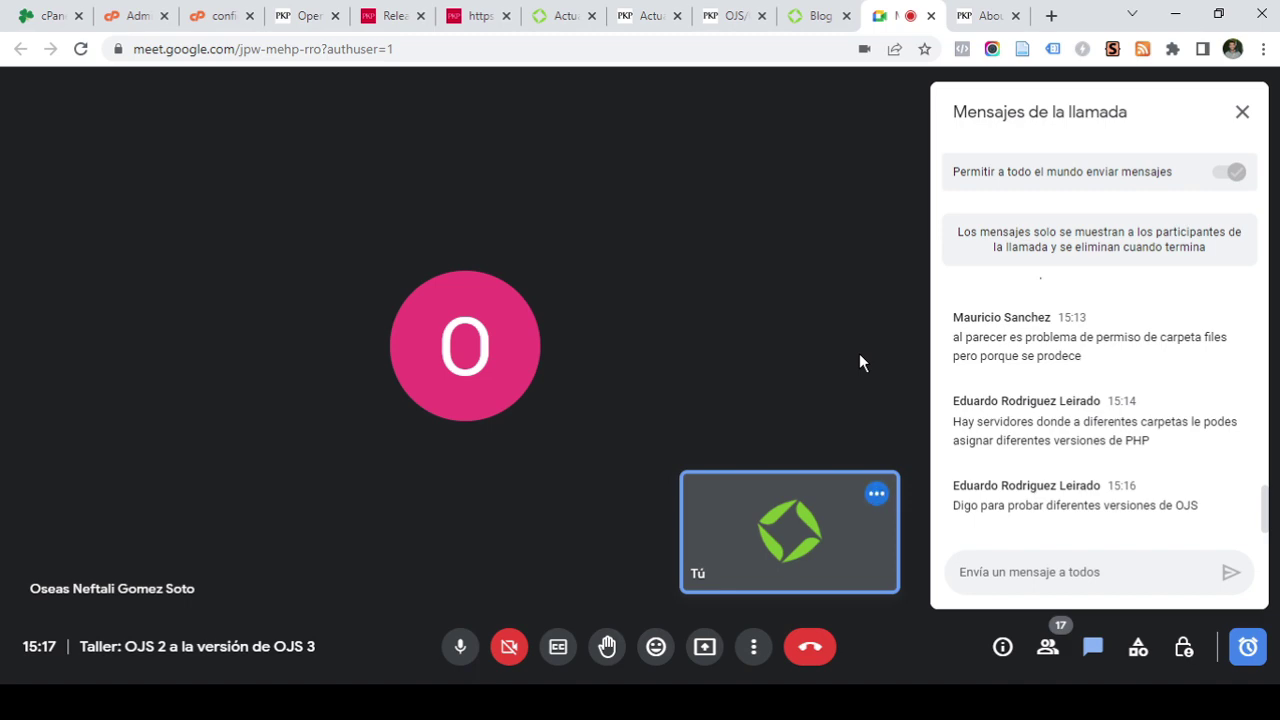
# Alternate between the participant list and the call chat to follow the speakers and read new questions
pyautogui.moveTo(436, 470)
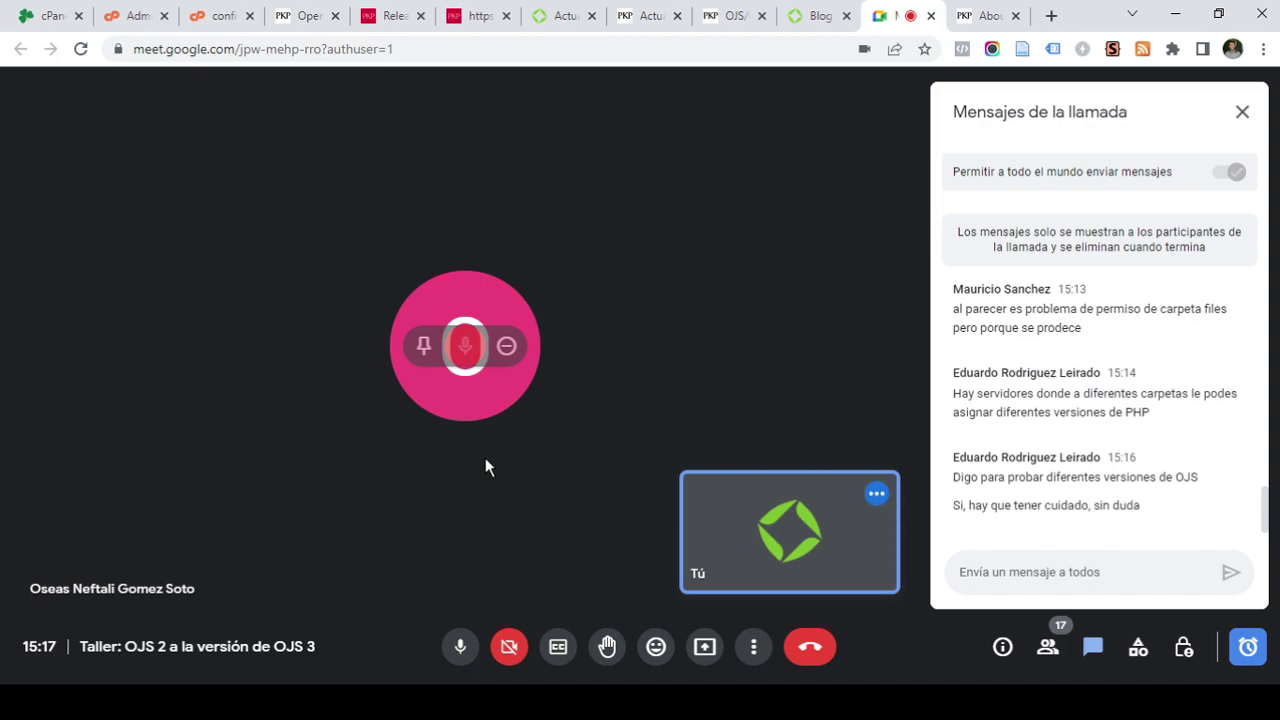
pyautogui.click(1048, 650)
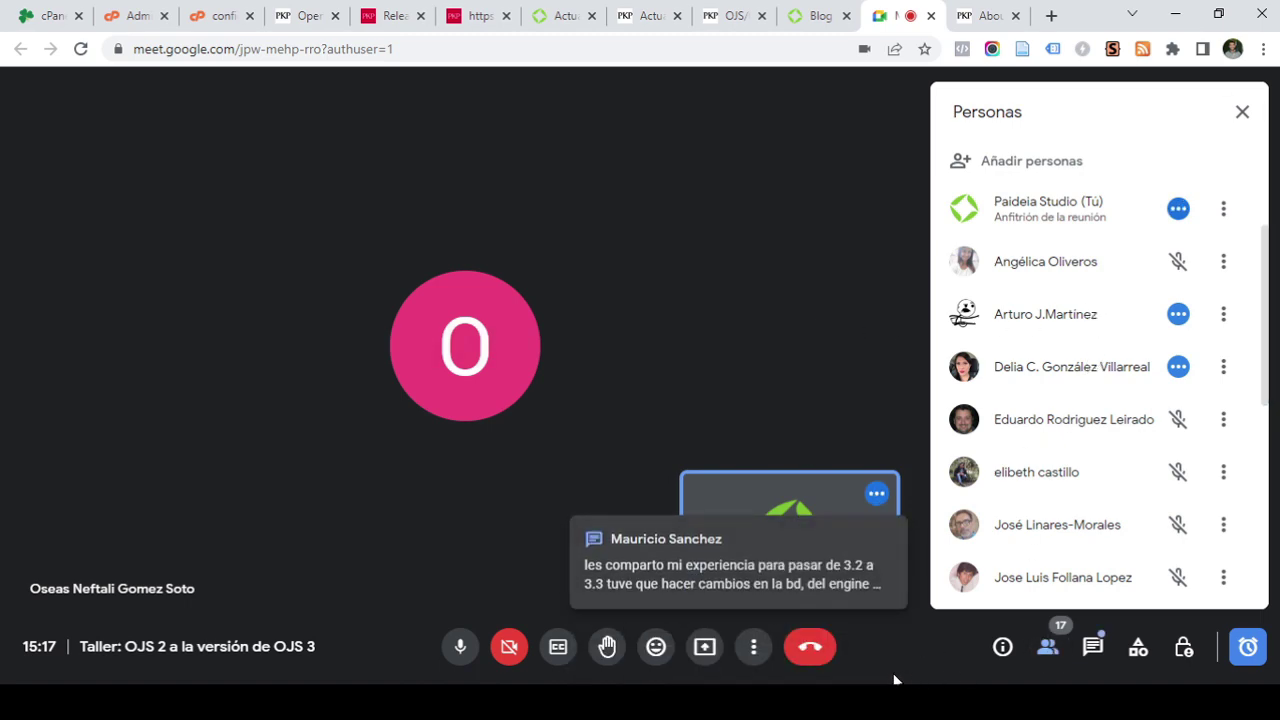
pyautogui.click(1242, 113)
pyautogui.click(1092, 650)
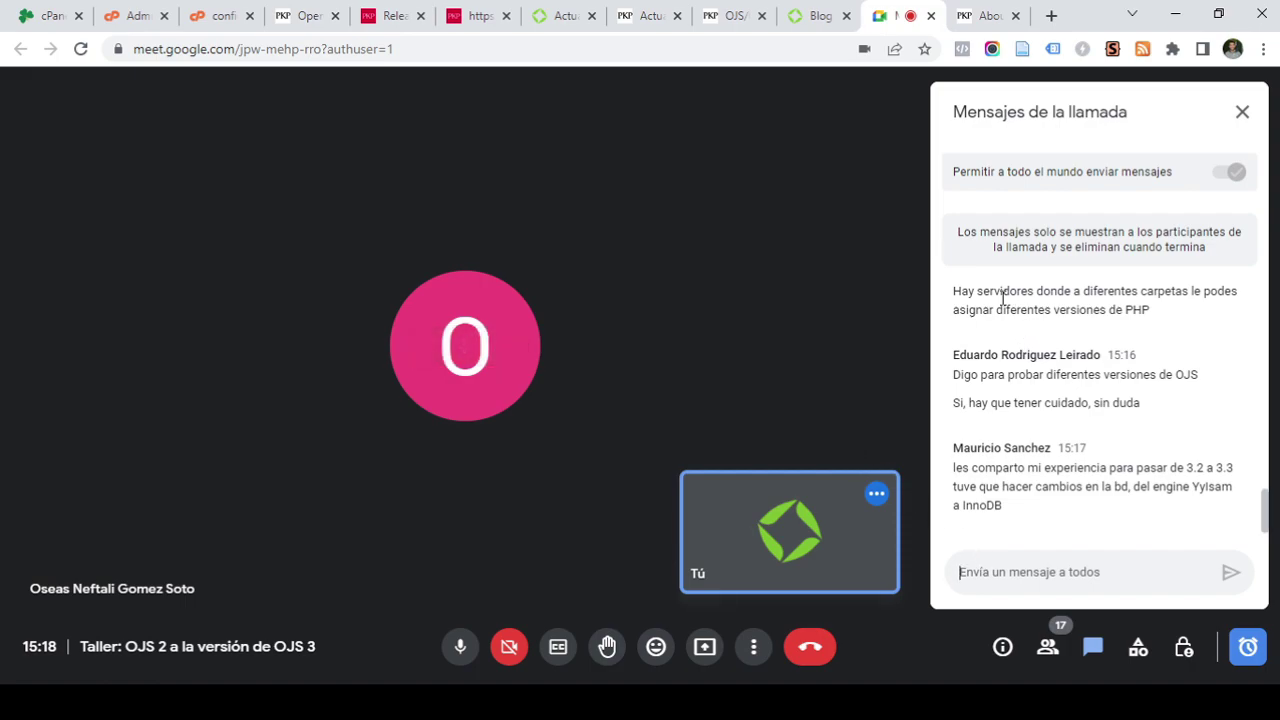
pyautogui.click(1046, 656)
pyautogui.scroll(-2, 1092, 388)
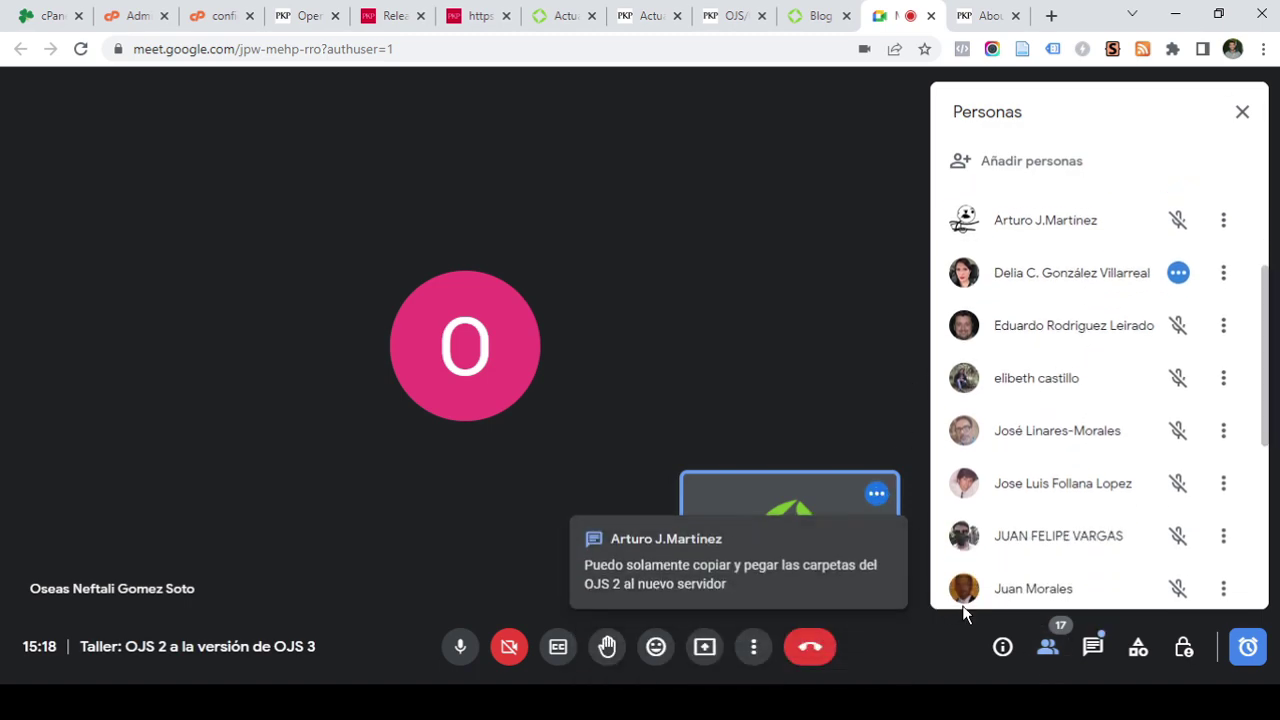
pyautogui.click(1241, 113)
pyautogui.click(1046, 578)
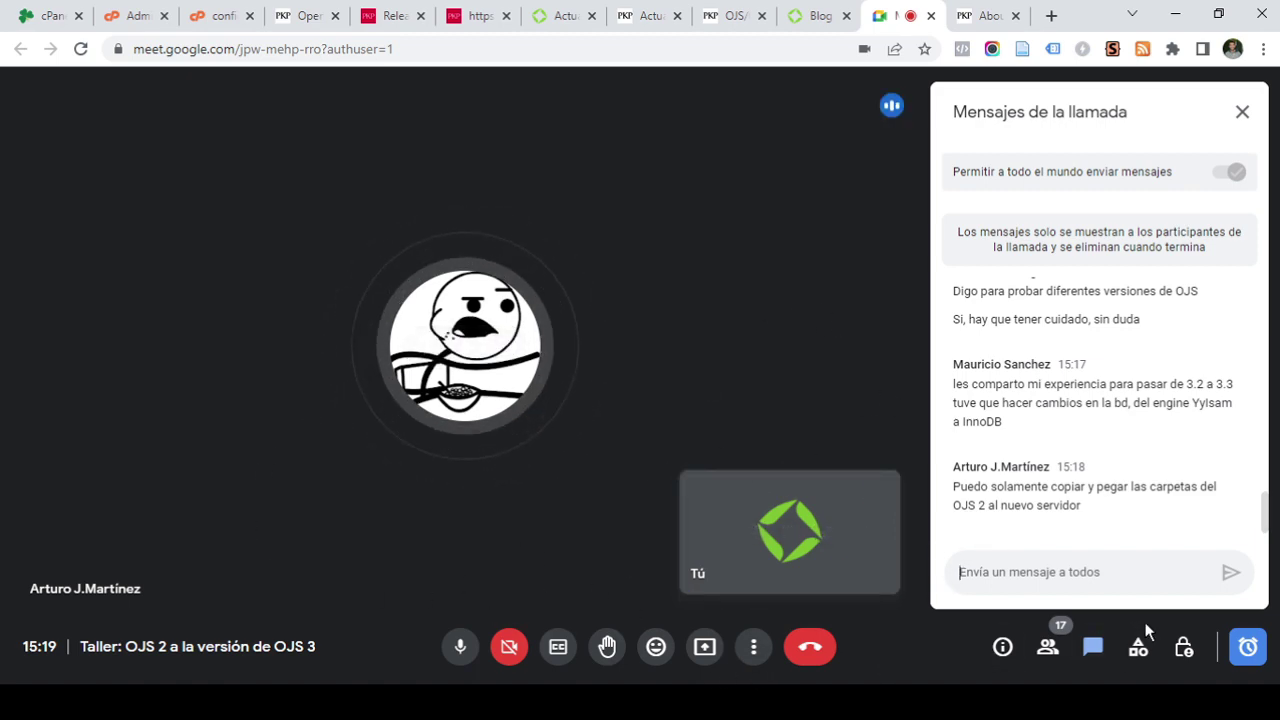
pyautogui.click(1047, 647)
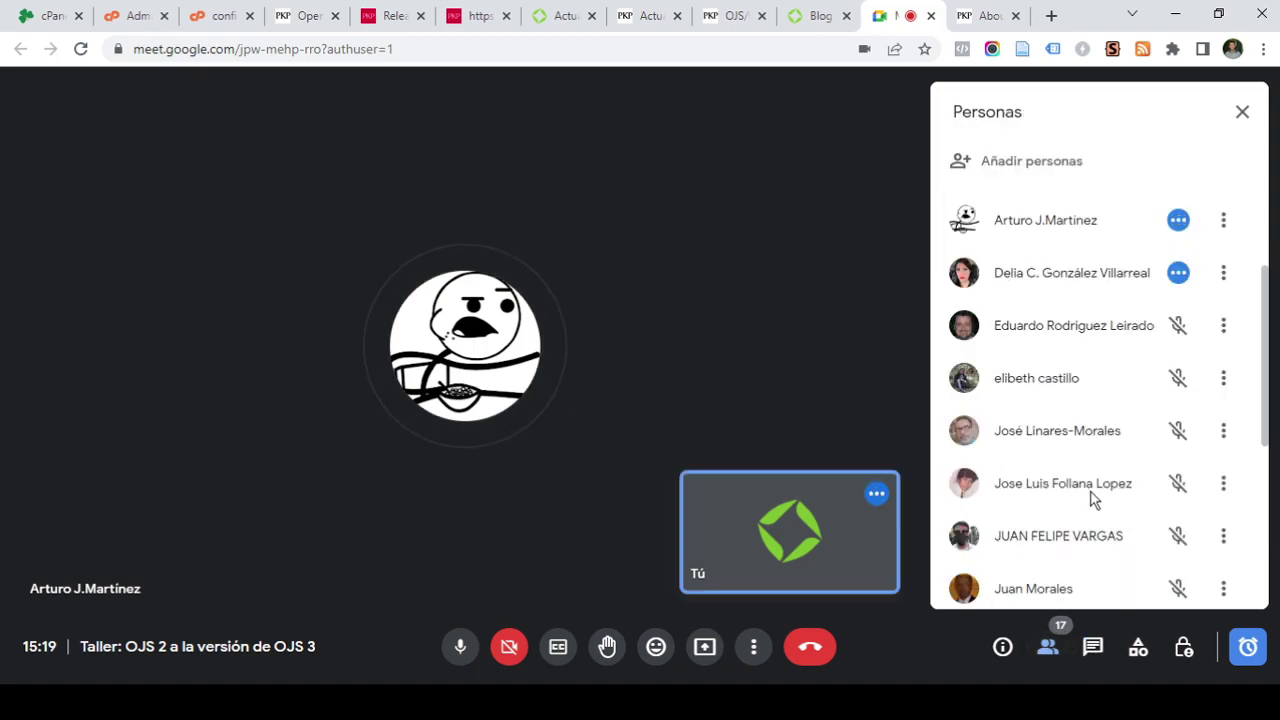
pyautogui.click(1240, 112)
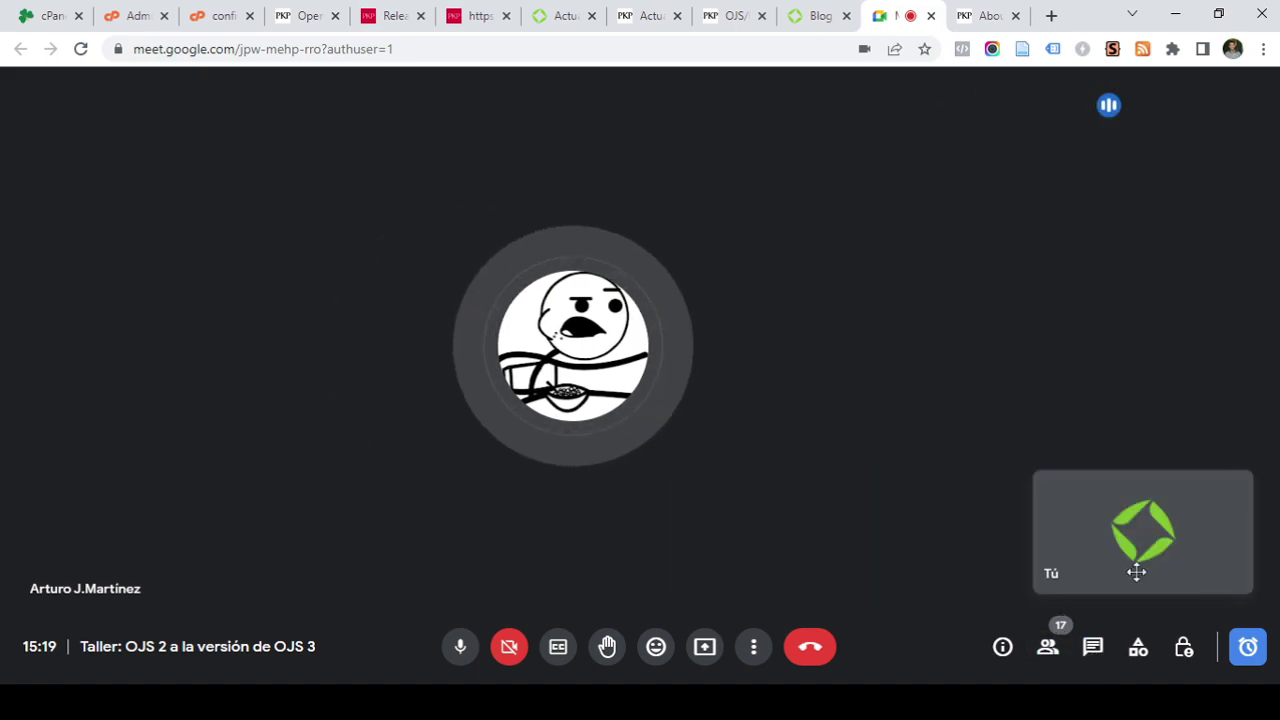
pyautogui.click(1093, 647)
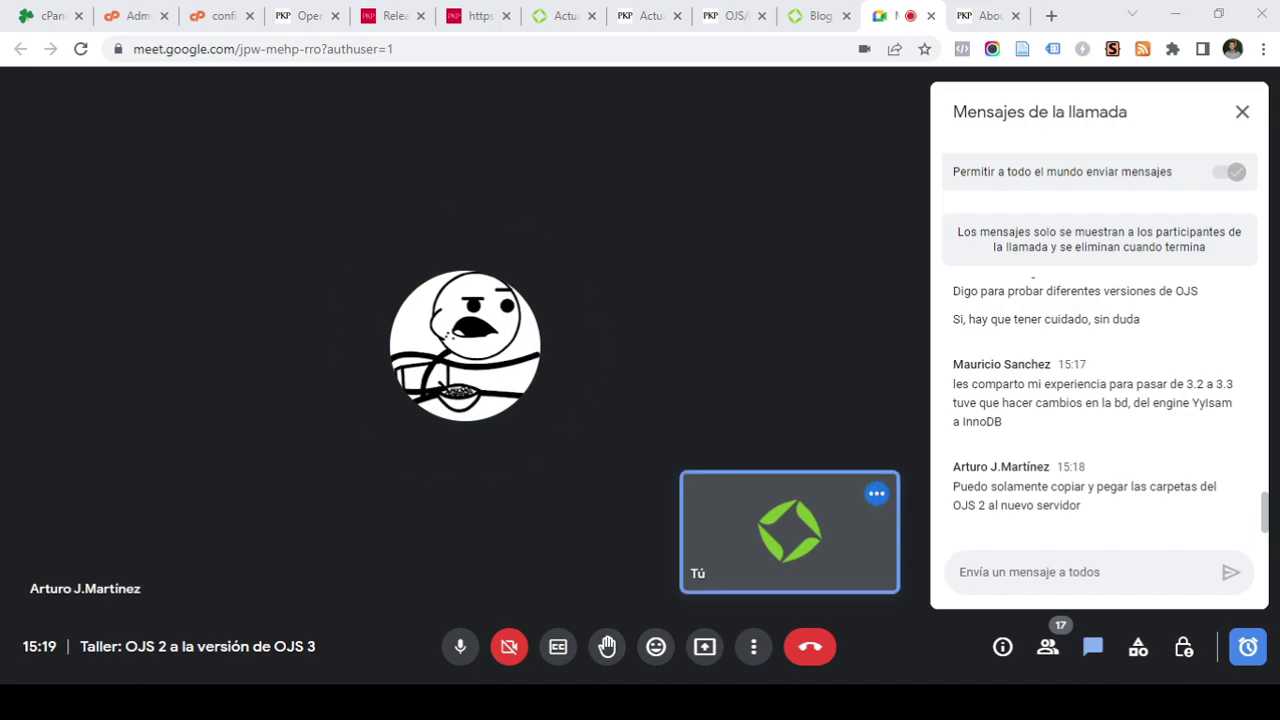
# Switch to the cPanel File Manager and compress all files and folders of ojs3.paideiastudio.com.ar into a Zip archive
pyautogui.click(220, 15)
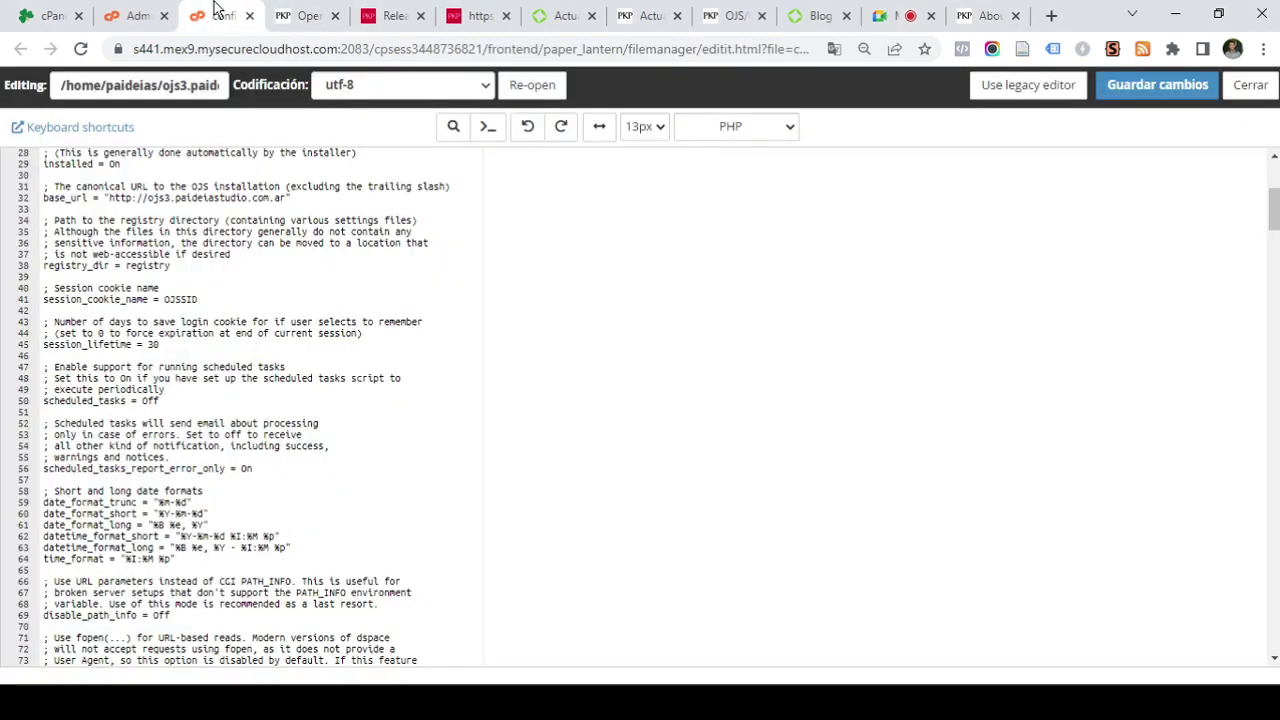
pyautogui.click(140, 15)
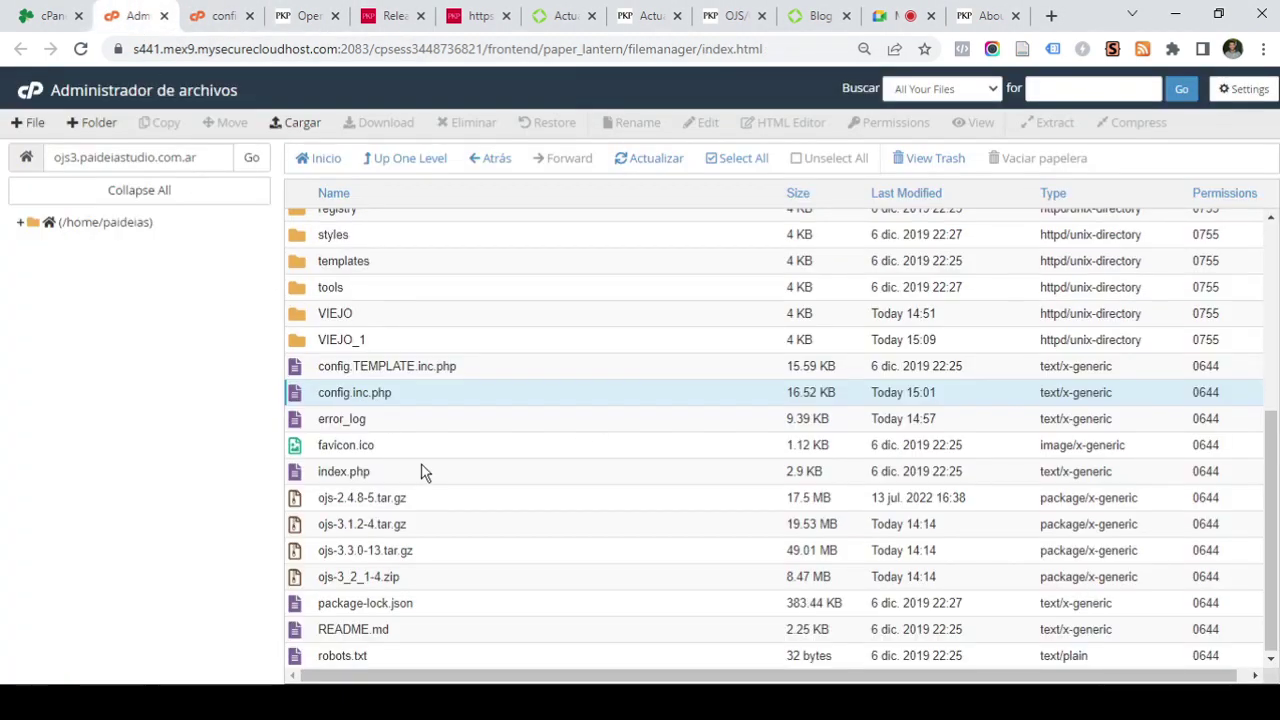
pyautogui.scroll(4, 420, 460)
pyautogui.click(716, 165)
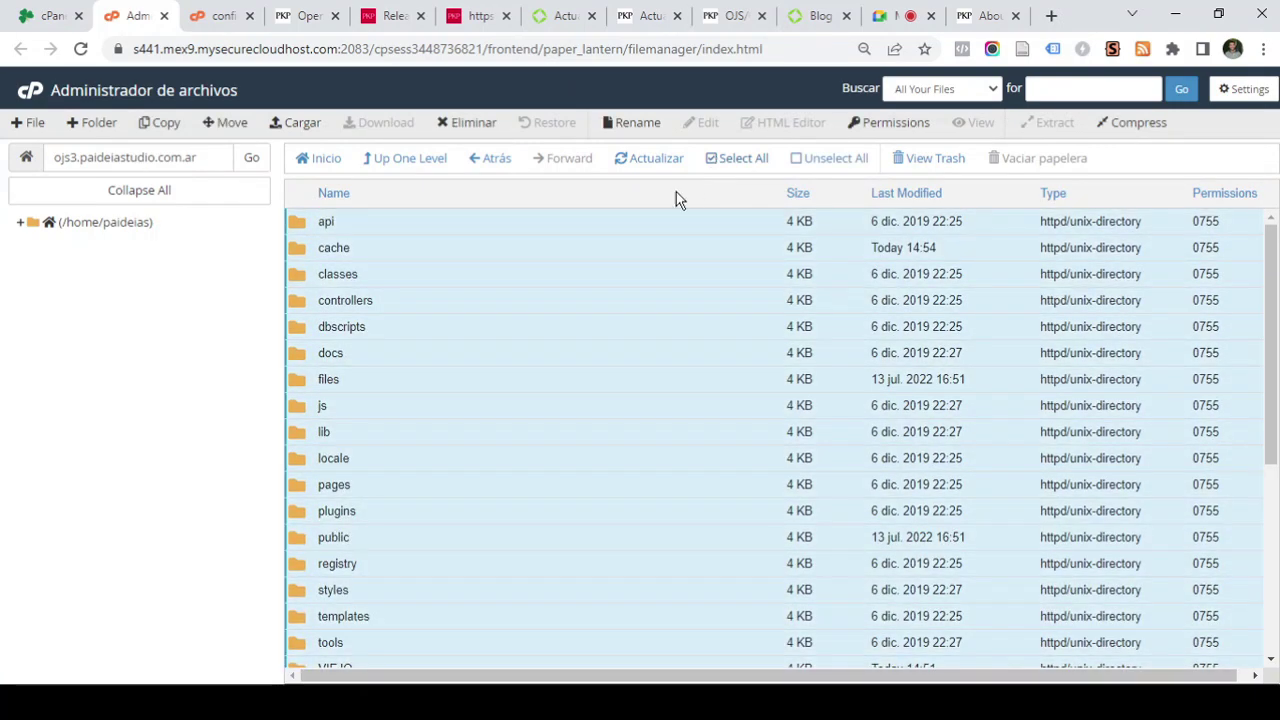
pyautogui.scroll(-4, 575, 520)
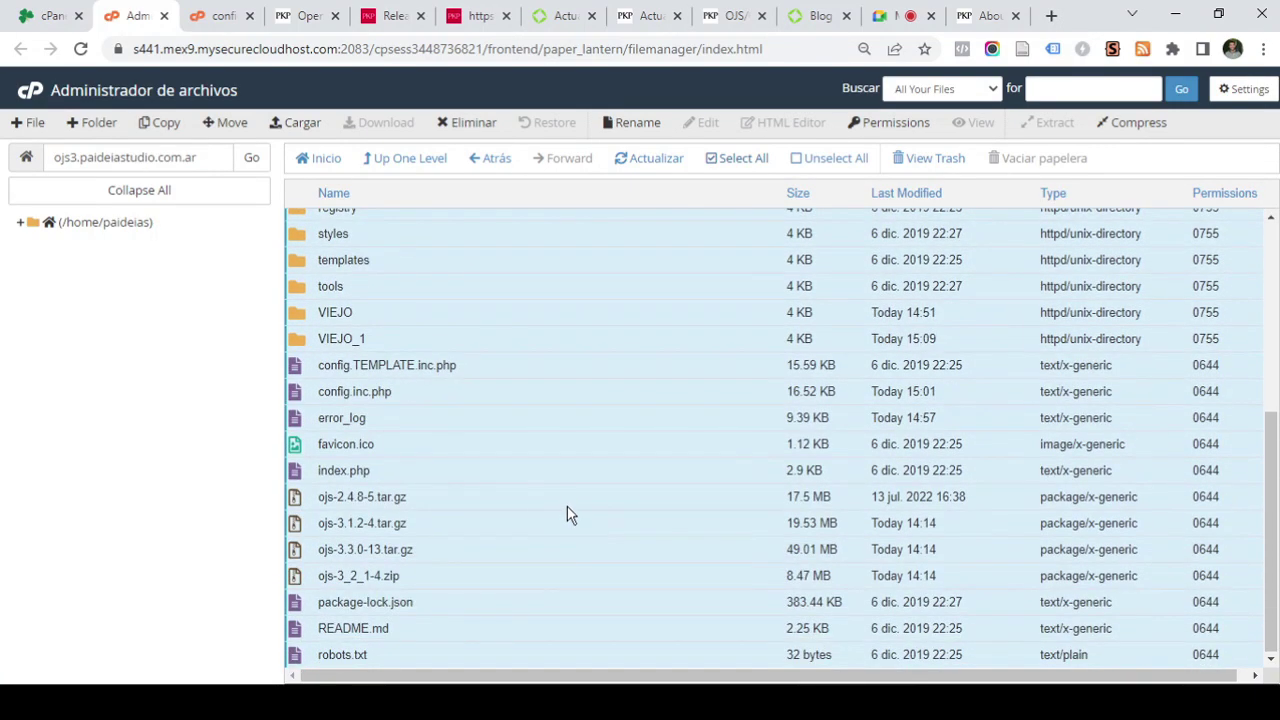
pyautogui.scroll(5, 560, 500)
pyautogui.rightClick(475, 331)
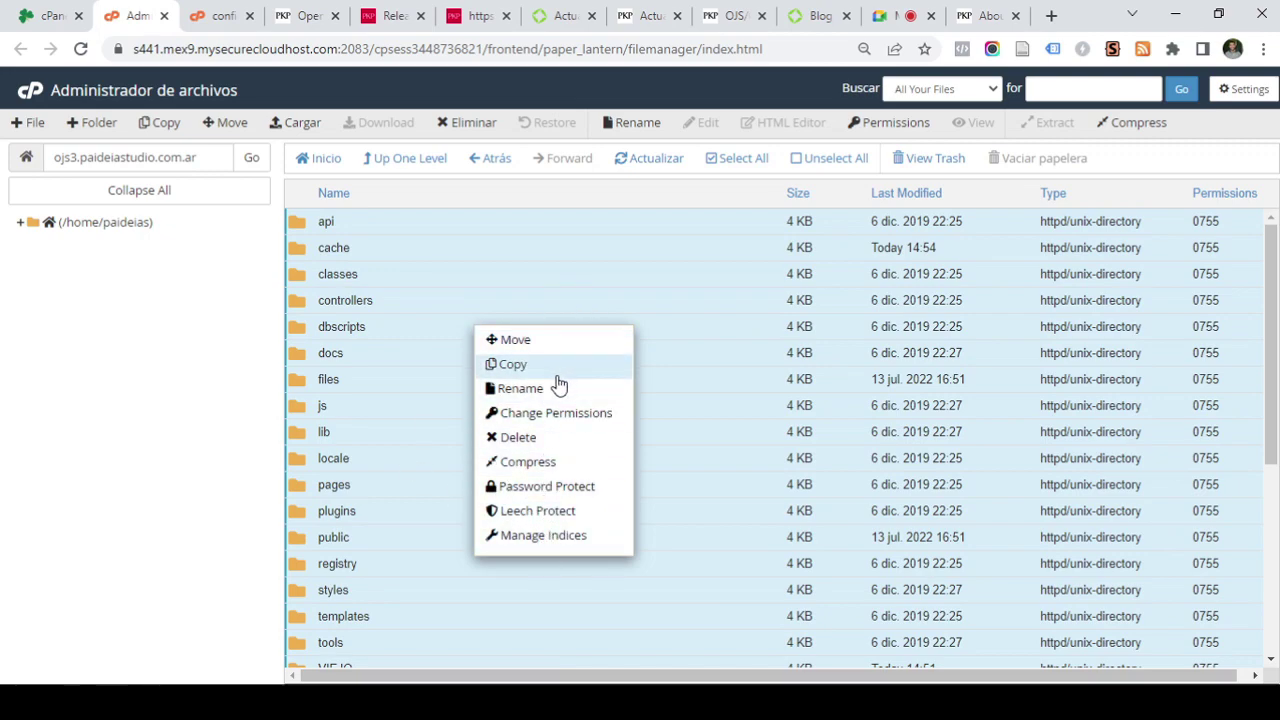
pyautogui.click(540, 465)
pyautogui.click(458, 298)
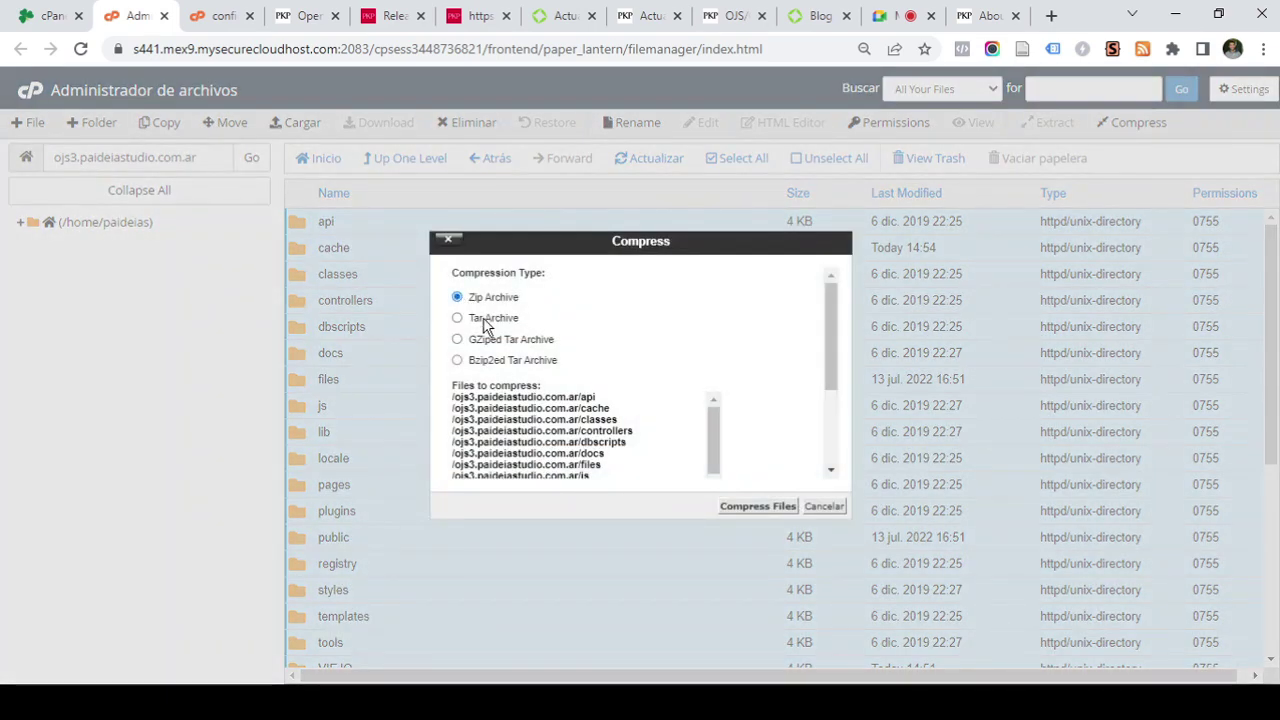
pyautogui.click(745, 506)
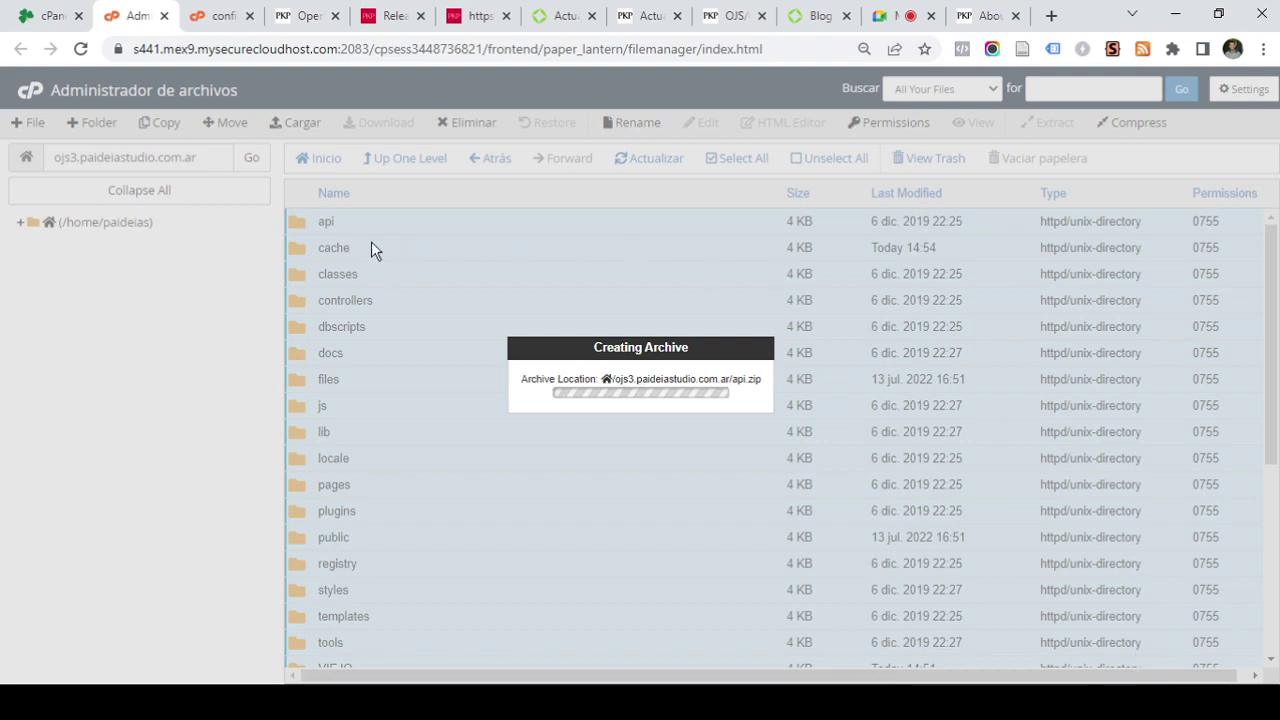
# Open phpMyAdmin from the cPanel home page to show where the database is managed, close it, and return to the Google Meet call
pyautogui.click(48, 15)
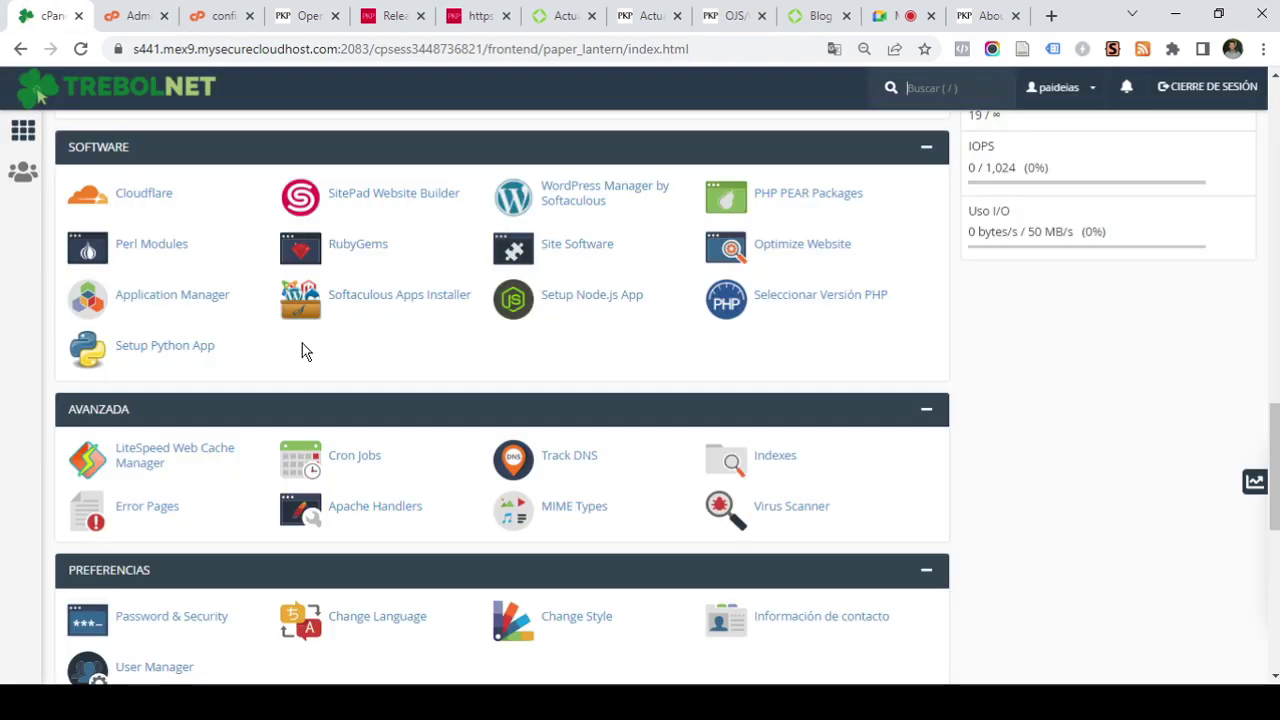
pyautogui.click(135, 15)
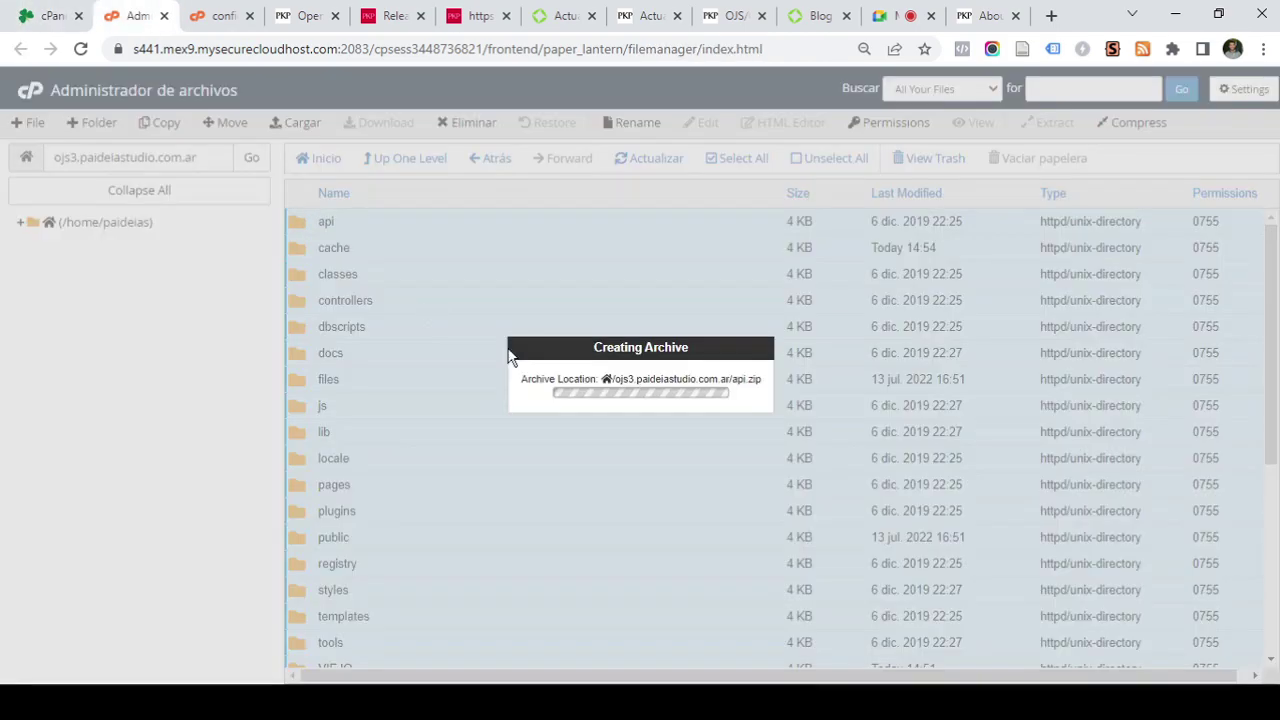
pyautogui.click(48, 15)
pyautogui.scroll(3, 400, 470)
pyautogui.scroll(3, 410, 475)
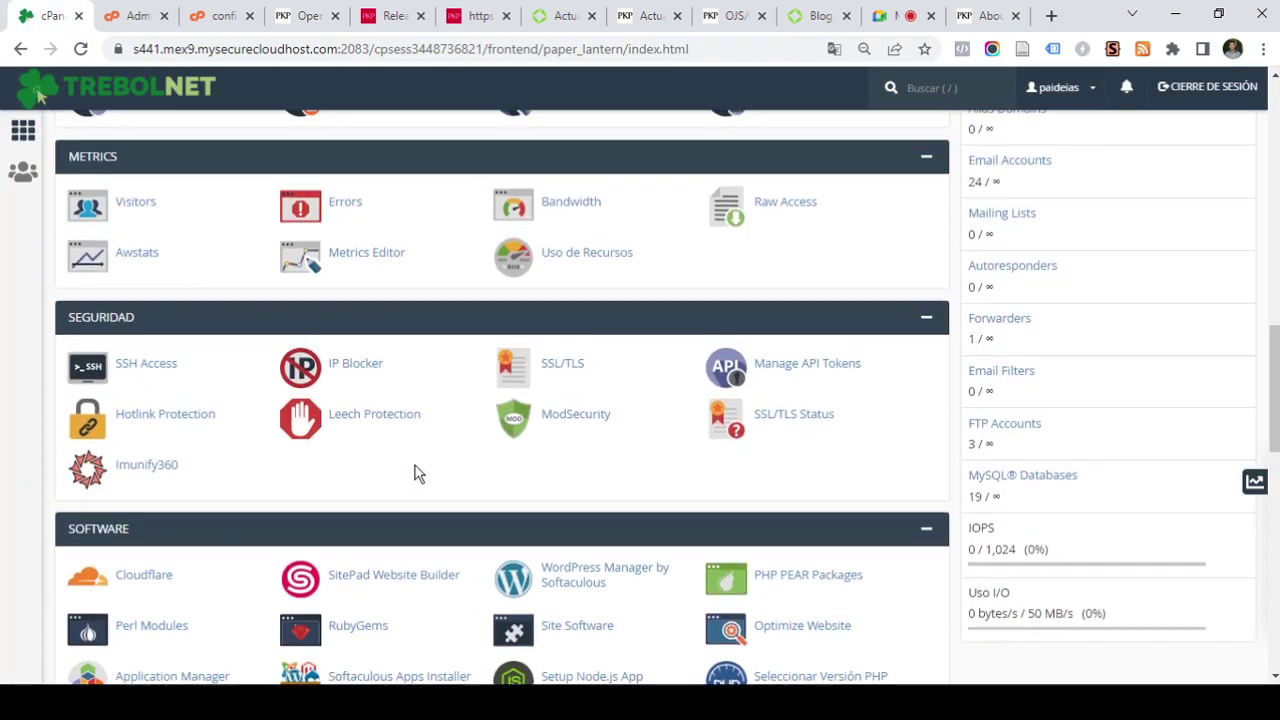
pyautogui.scroll(2, 257, 343)
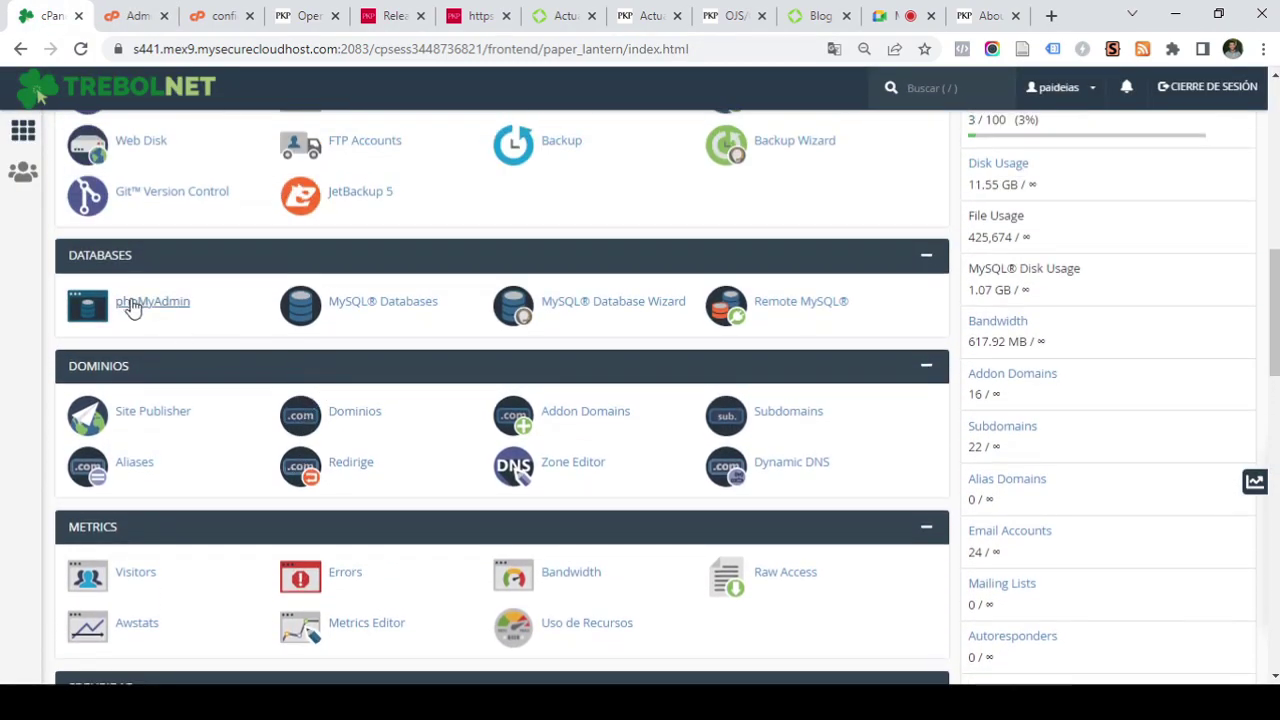
pyautogui.click(129, 305)
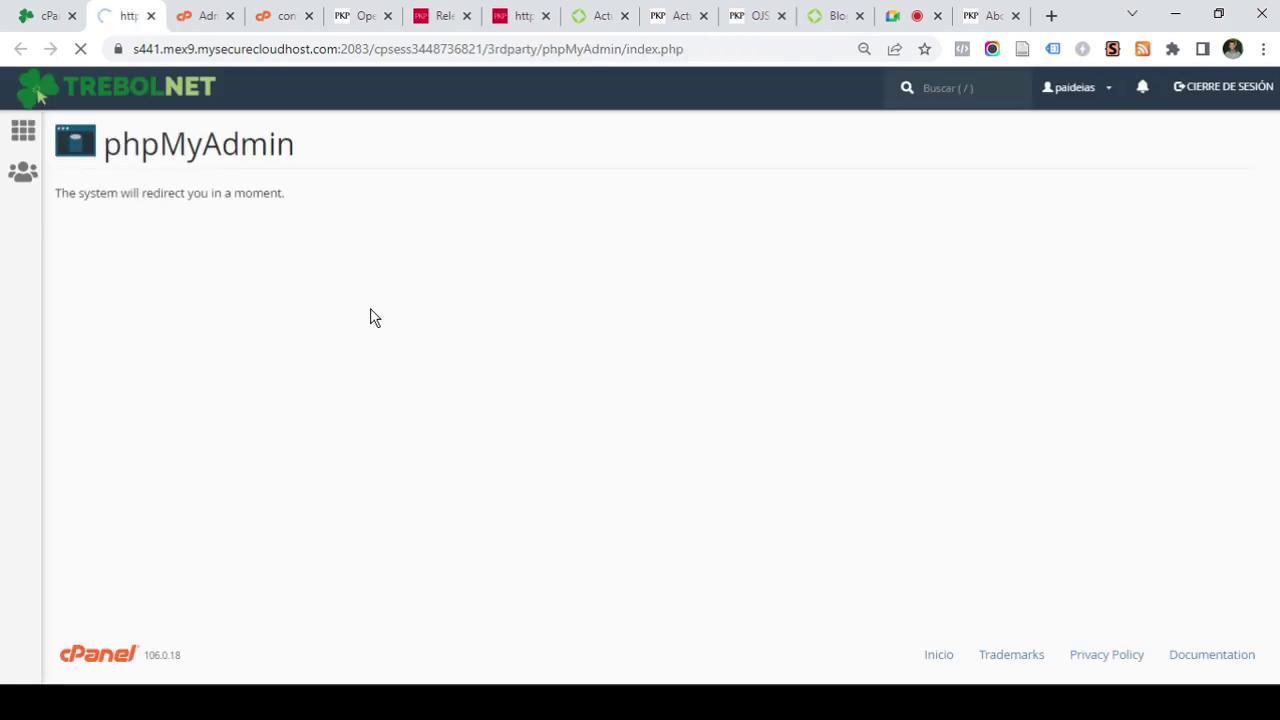
pyautogui.click(150, 16)
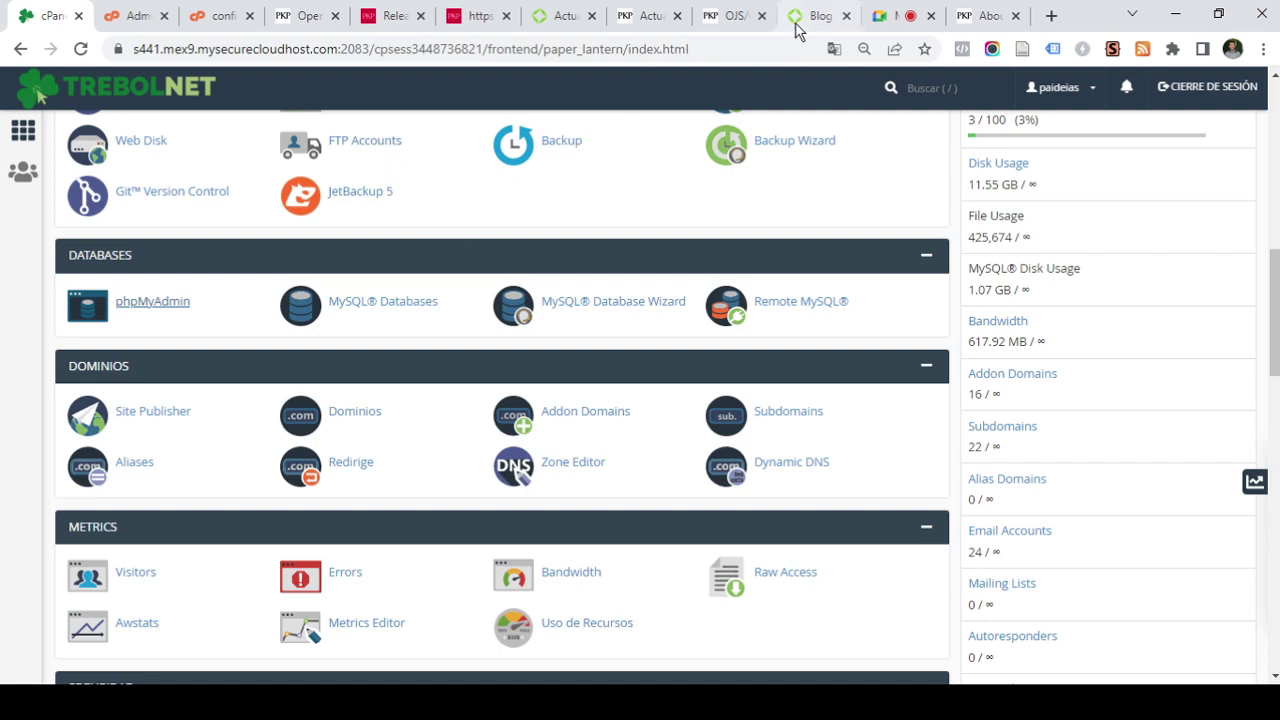
pyautogui.click(888, 18)
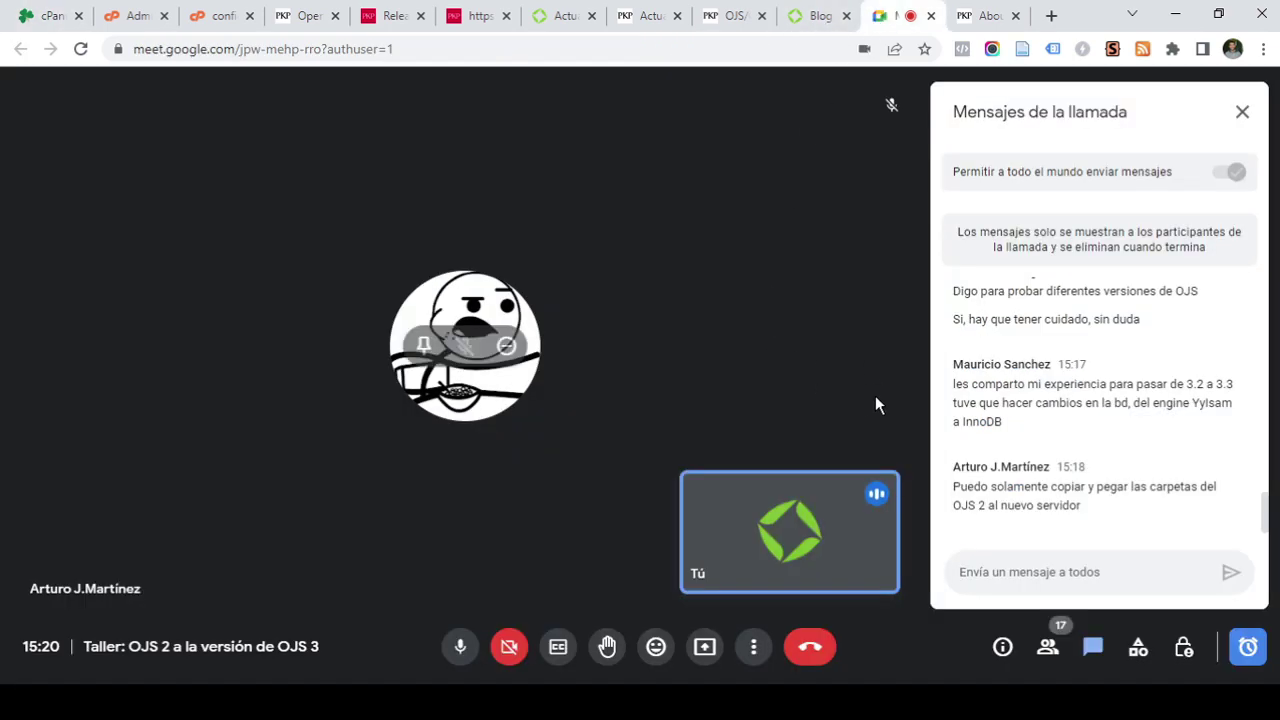